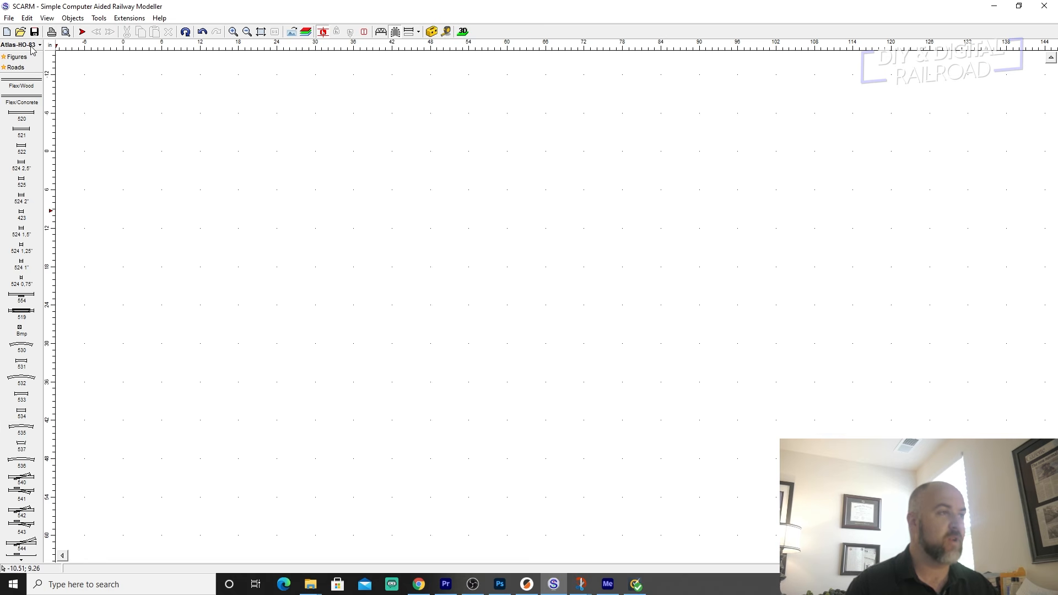
Examine the available model scales and the track libraries offered for each of them.
mouse_move(31, 49)
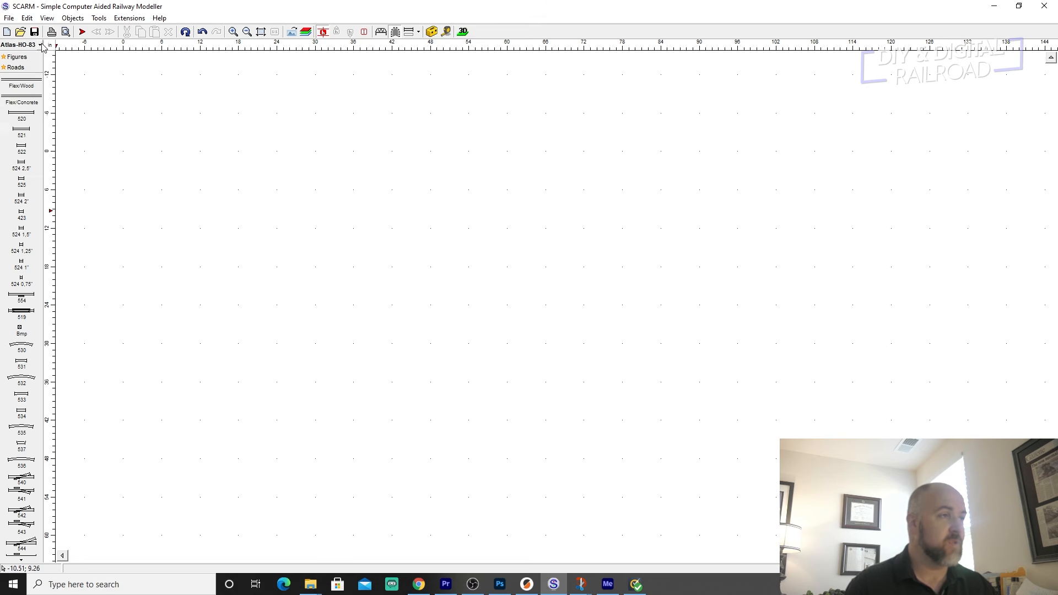
click(41, 46)
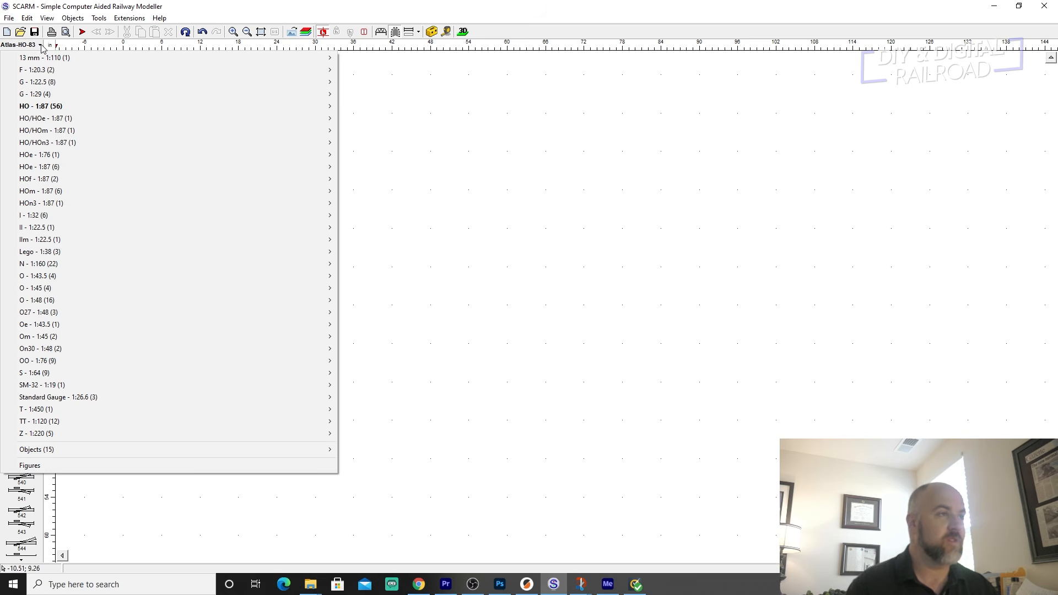
mouse_move(34, 85)
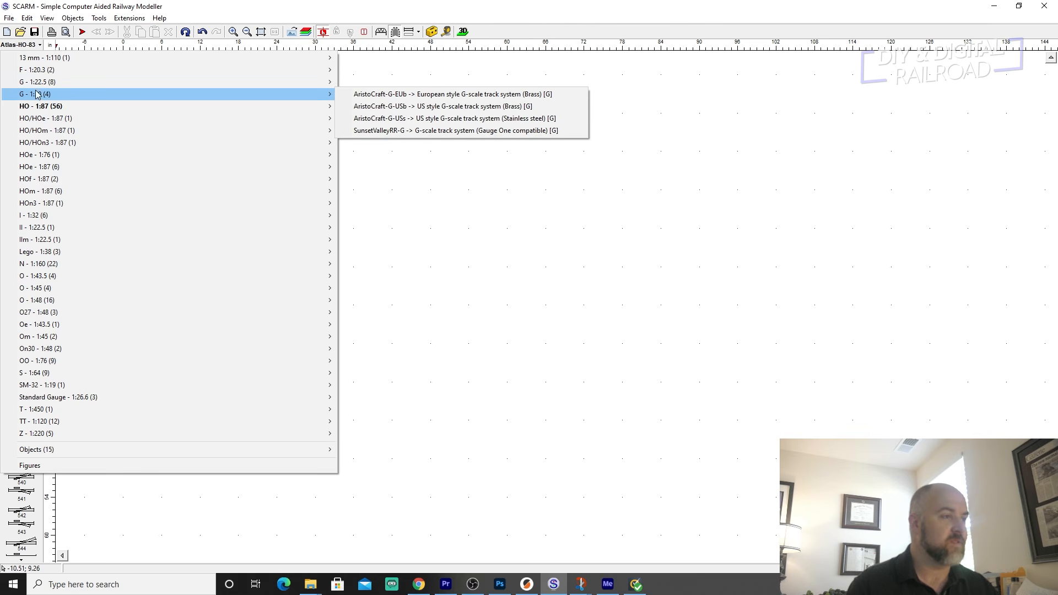
mouse_move(83, 86)
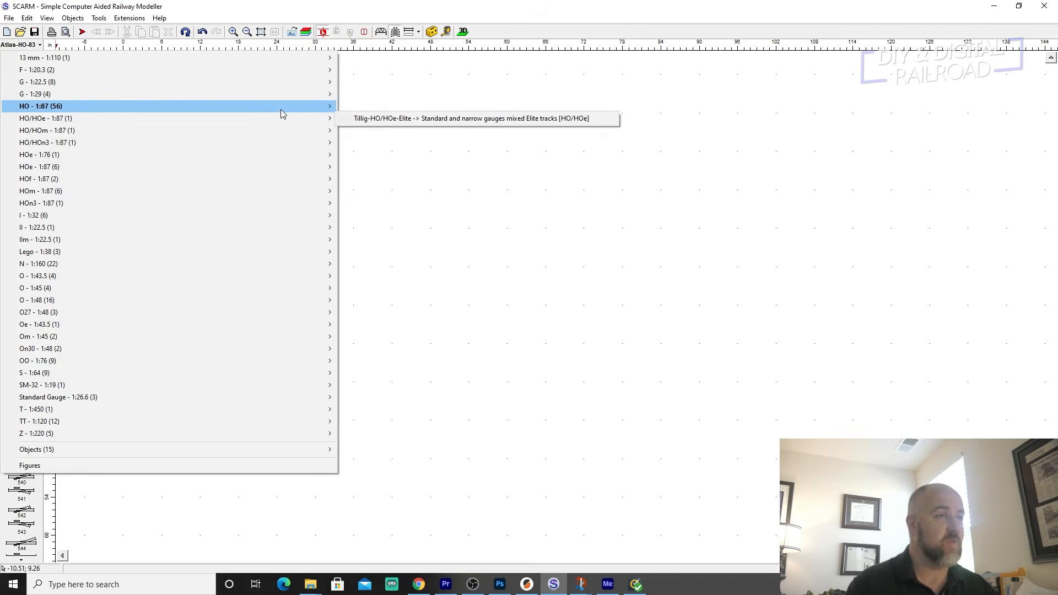
mouse_move(281, 112)
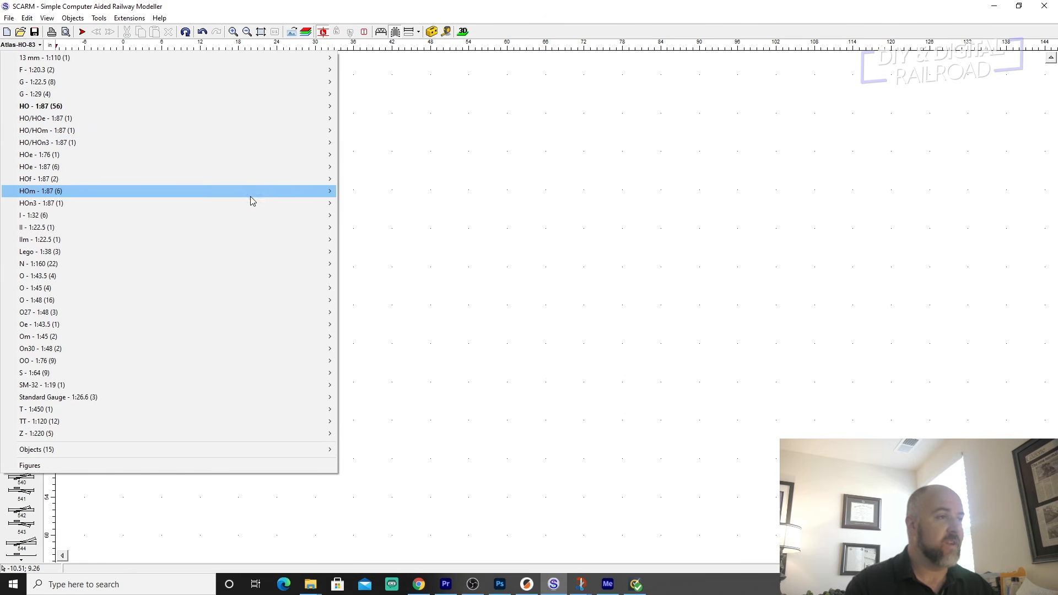
mouse_move(250, 205)
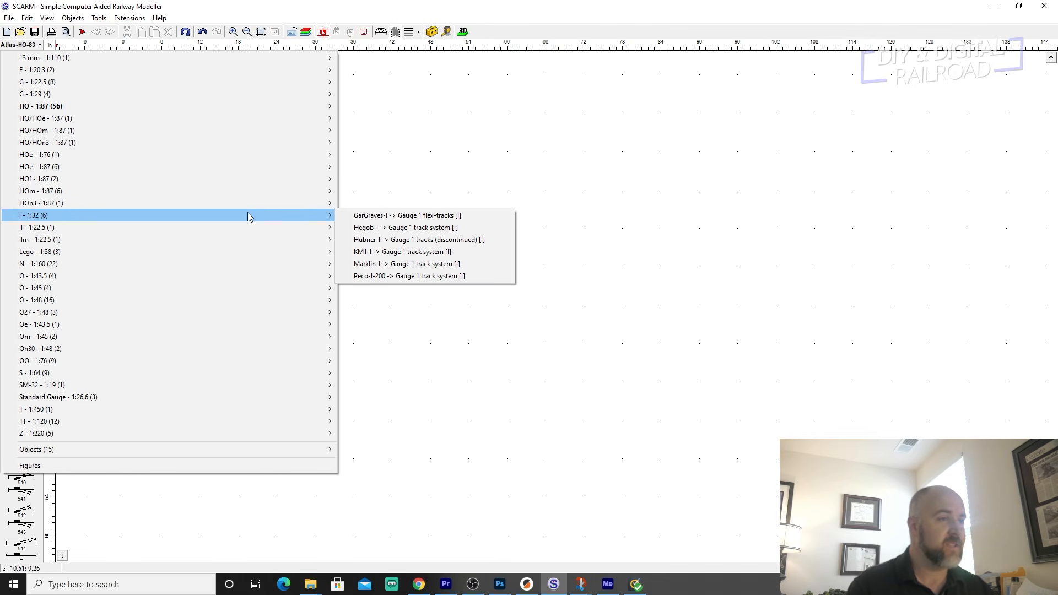
mouse_move(201, 228)
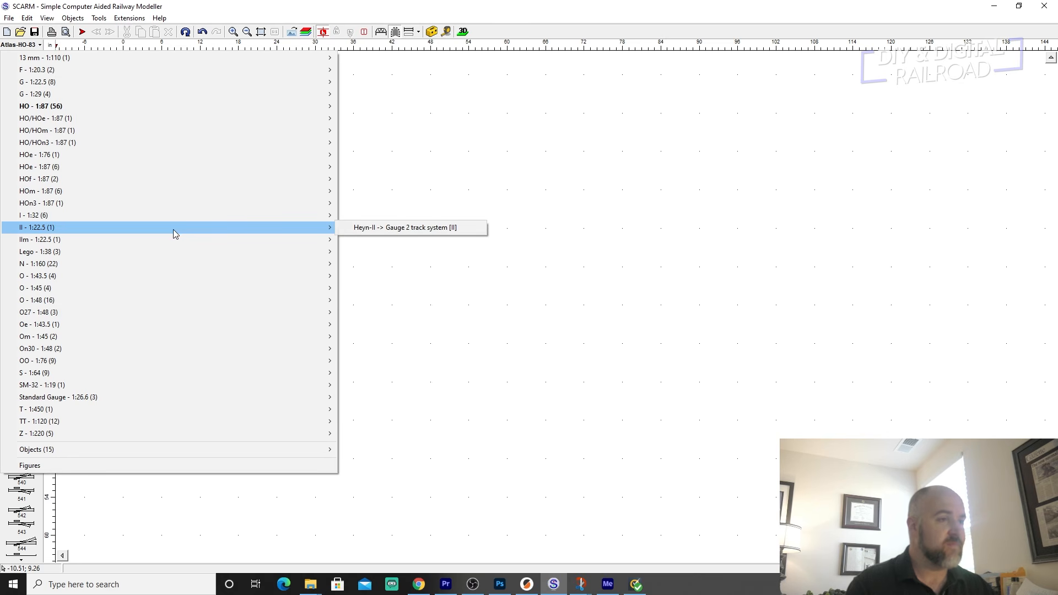
mouse_move(50, 254)
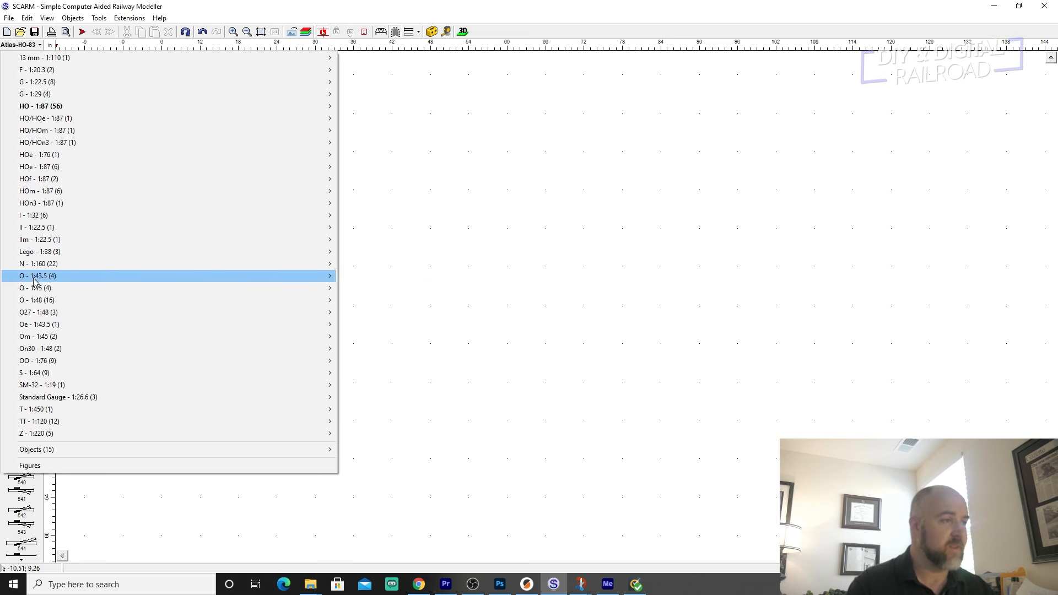
mouse_move(38, 302)
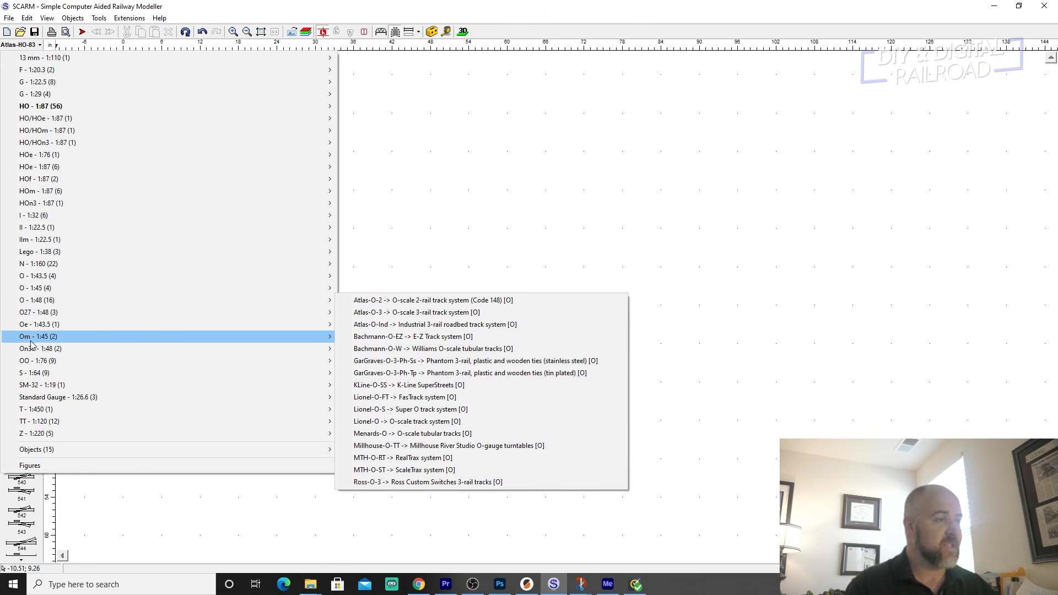
mouse_move(37, 360)
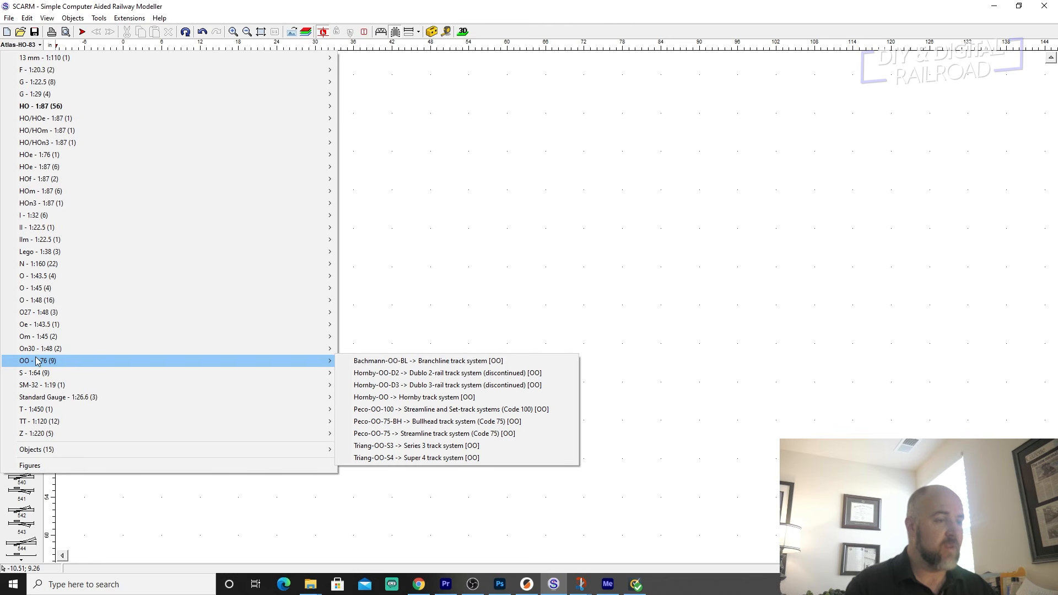
mouse_move(44, 399)
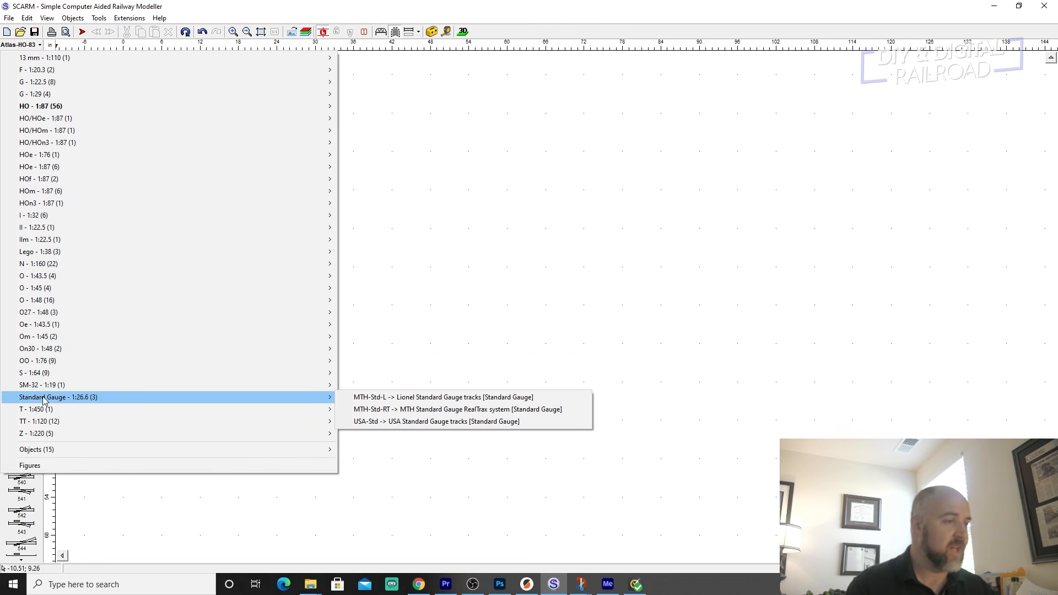
mouse_move(36, 434)
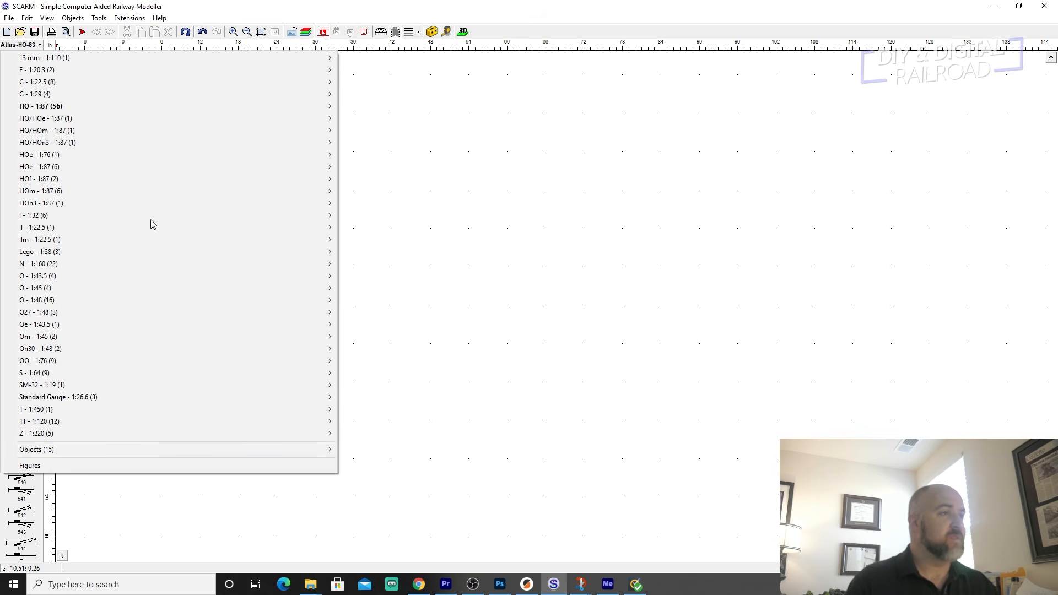
Choose the HO 1:87 track library Atlas-HO-83 Snap-Track system (Code 83) and look through its track pieces.
mouse_move(121, 110)
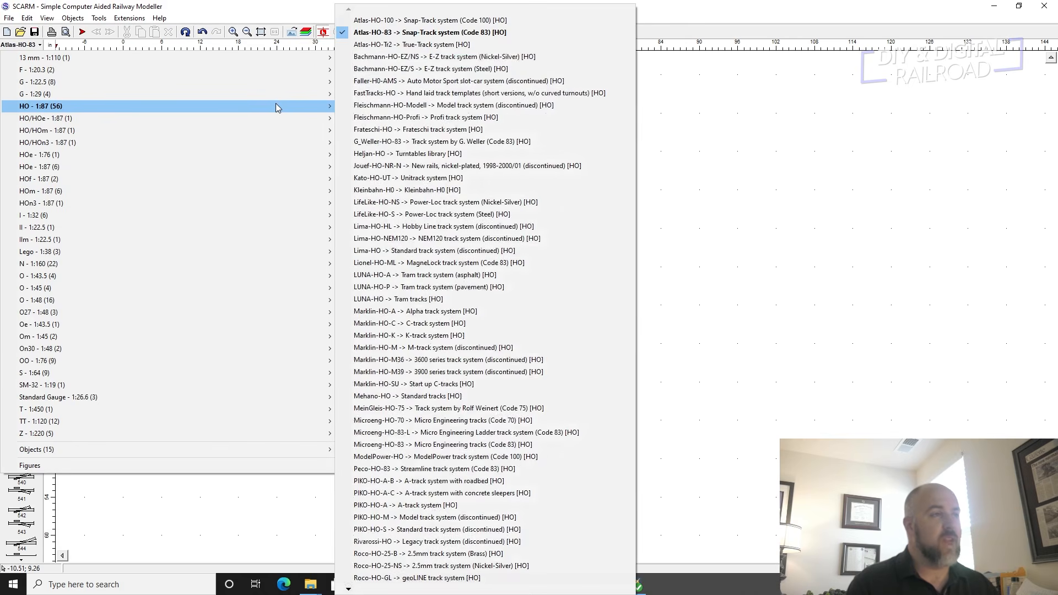
click(418, 34)
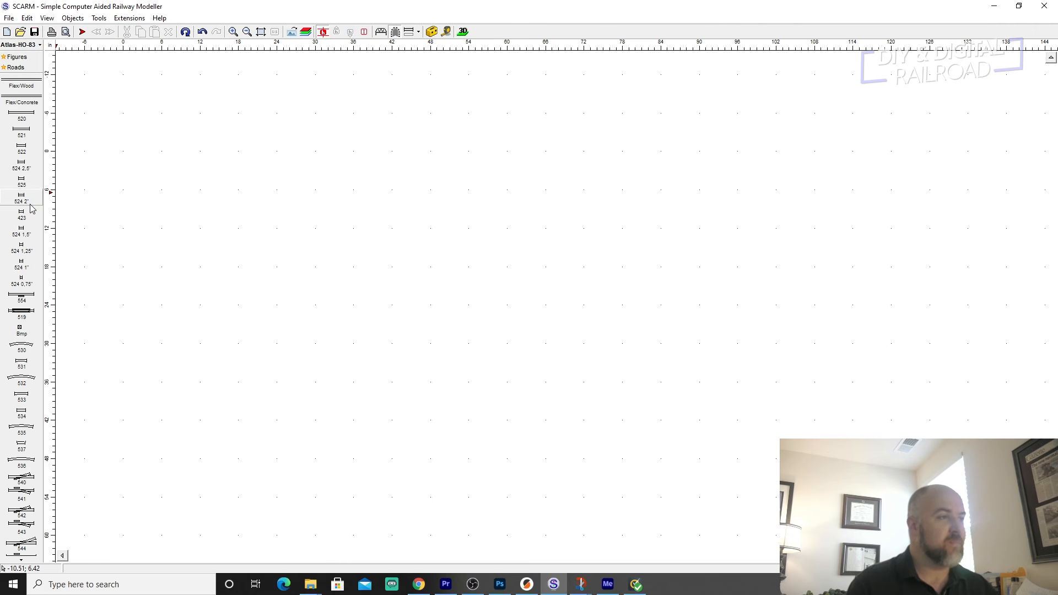
scroll(20, 484, down, 1)
scroll(20, 485, down, 5)
scroll(20, 484, up, 5)
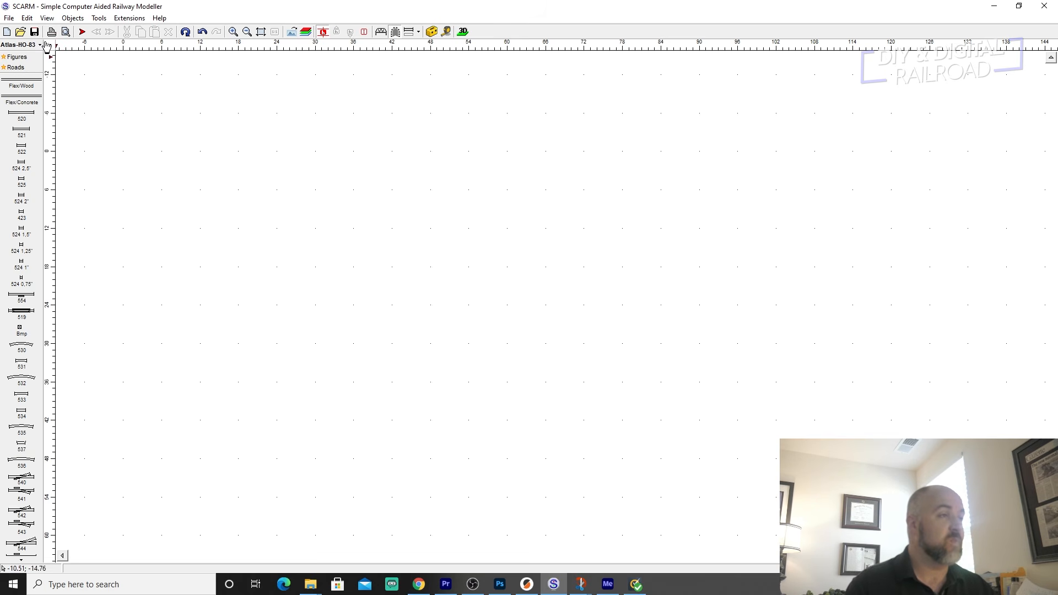
Set the measure units to inches and the grid step to 6 in in the dimension settings.
click(27, 19)
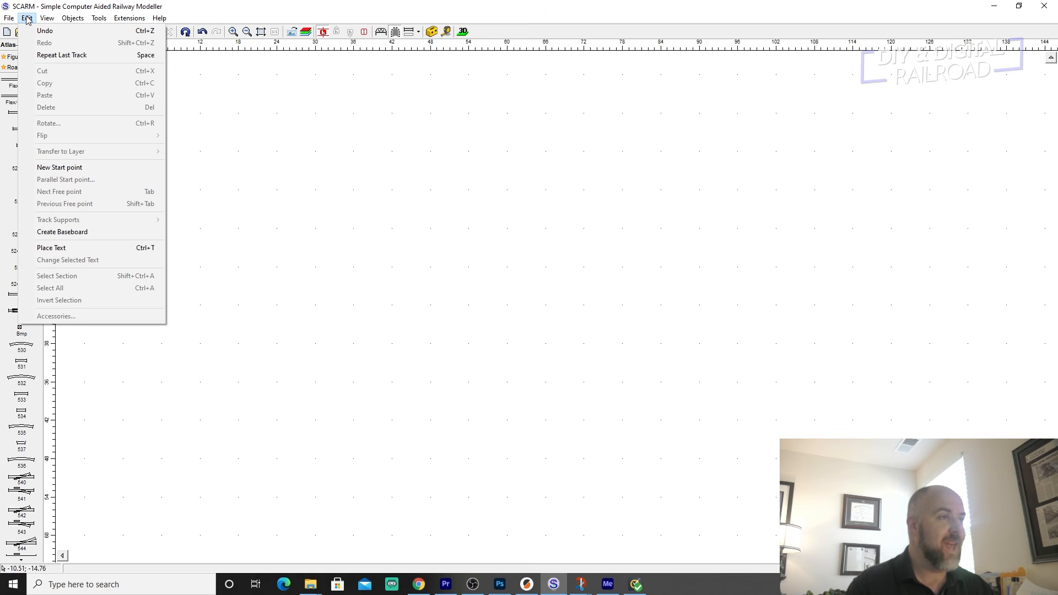
click(50, 234)
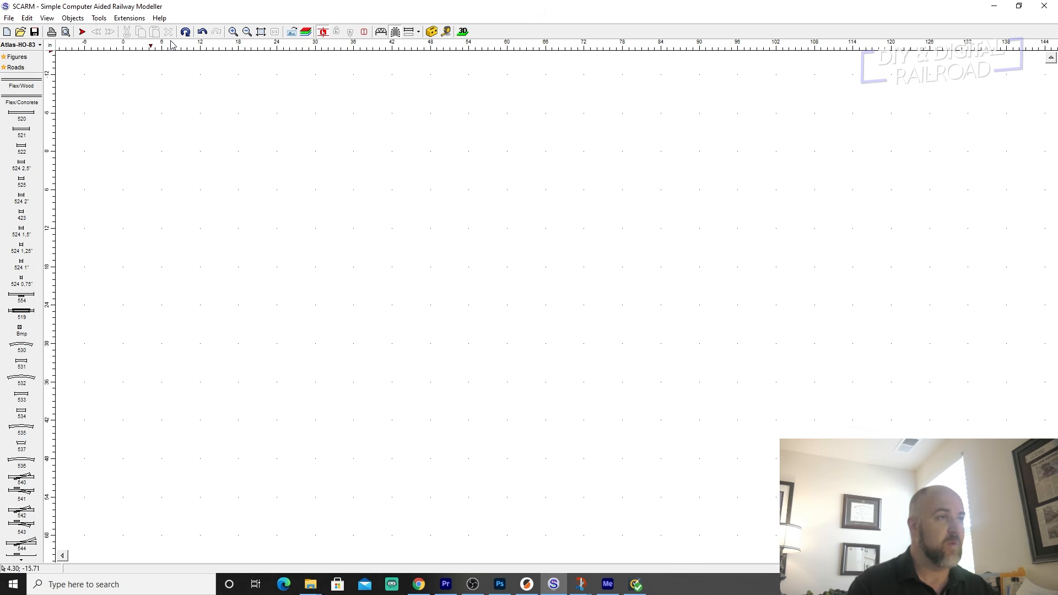
click(77, 18)
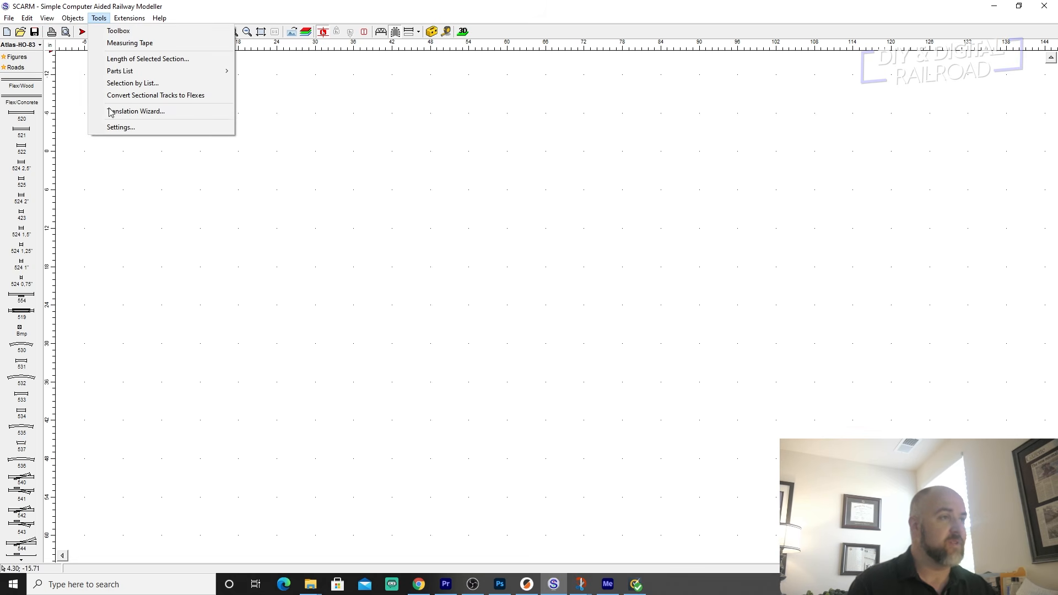
click(112, 128)
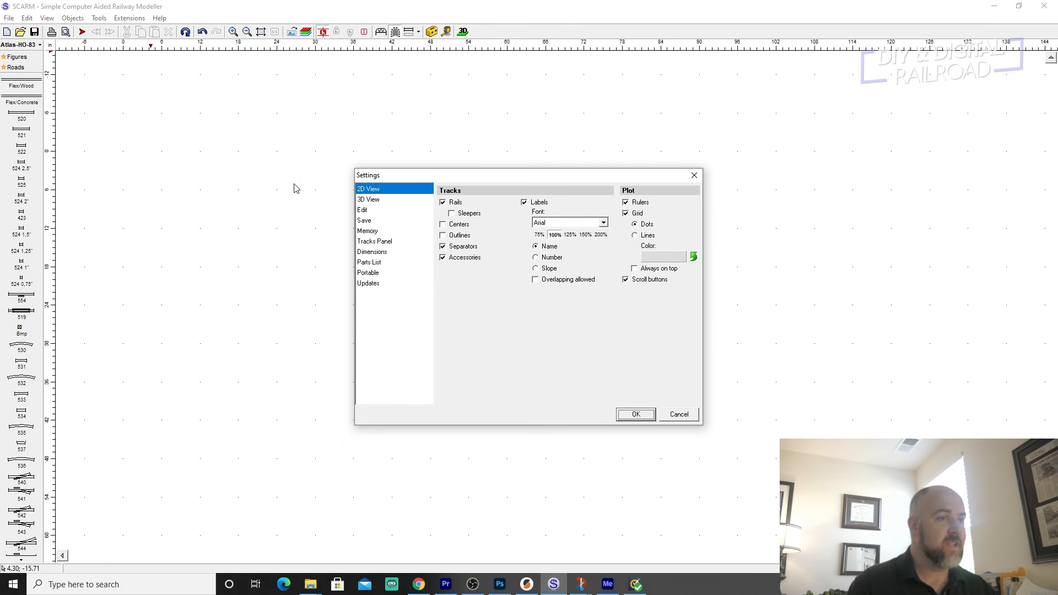
click(367, 252)
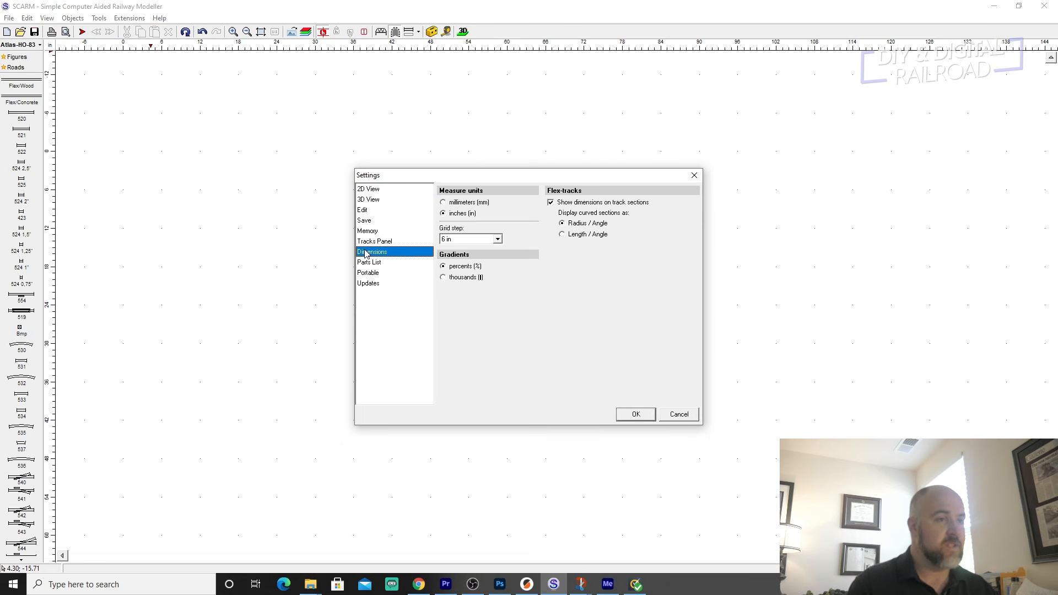
click(444, 203)
click(444, 215)
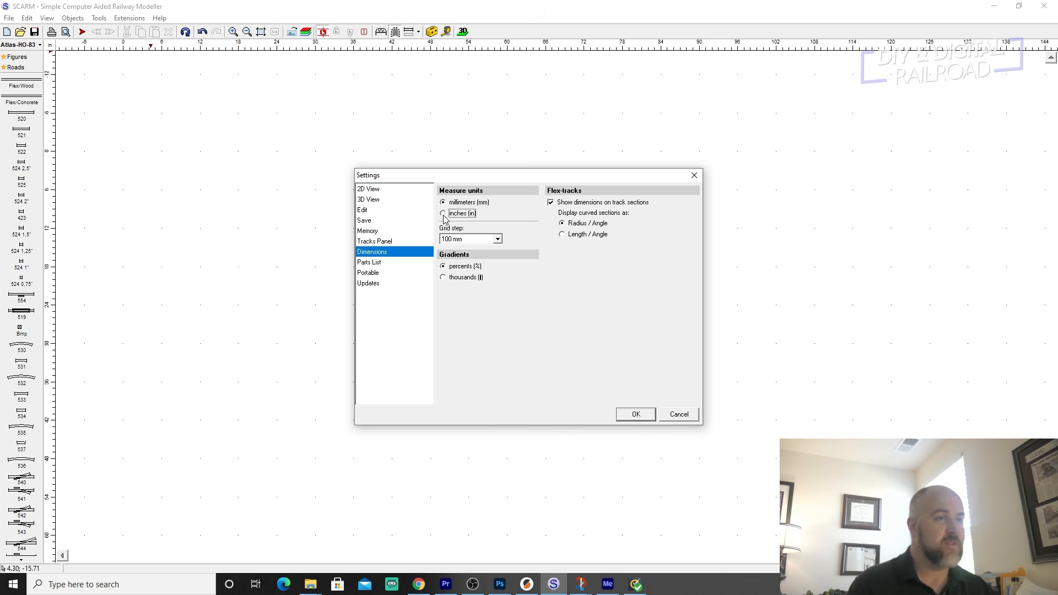
click(498, 239)
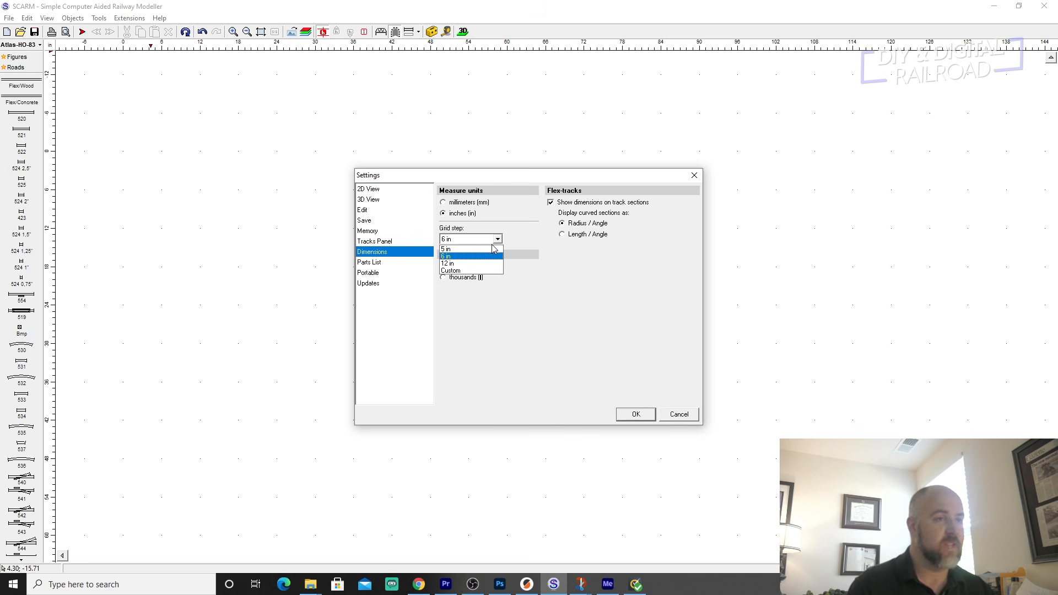
click(447, 271)
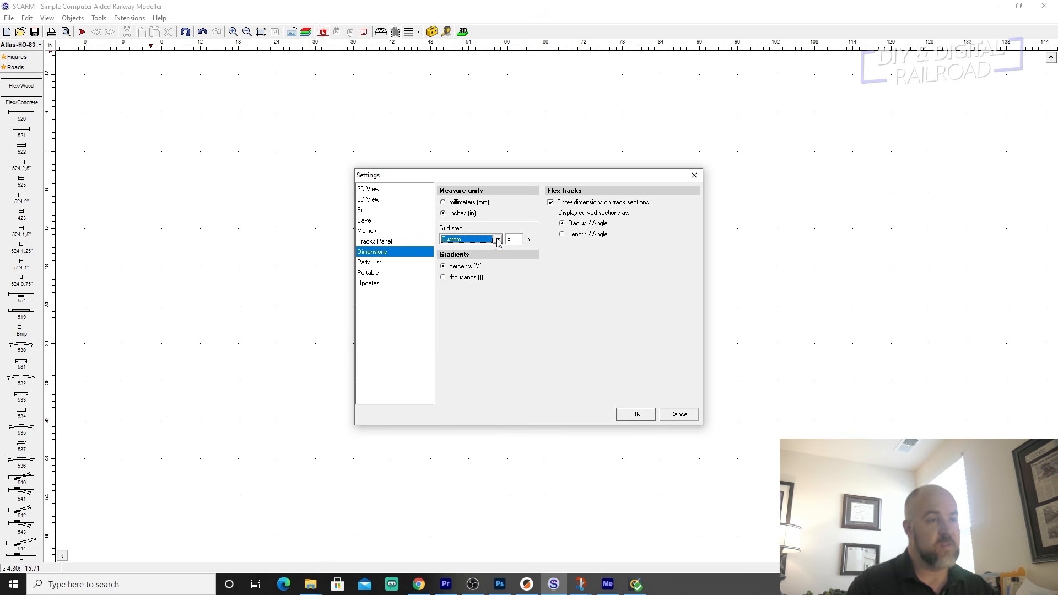
click(498, 240)
click(446, 256)
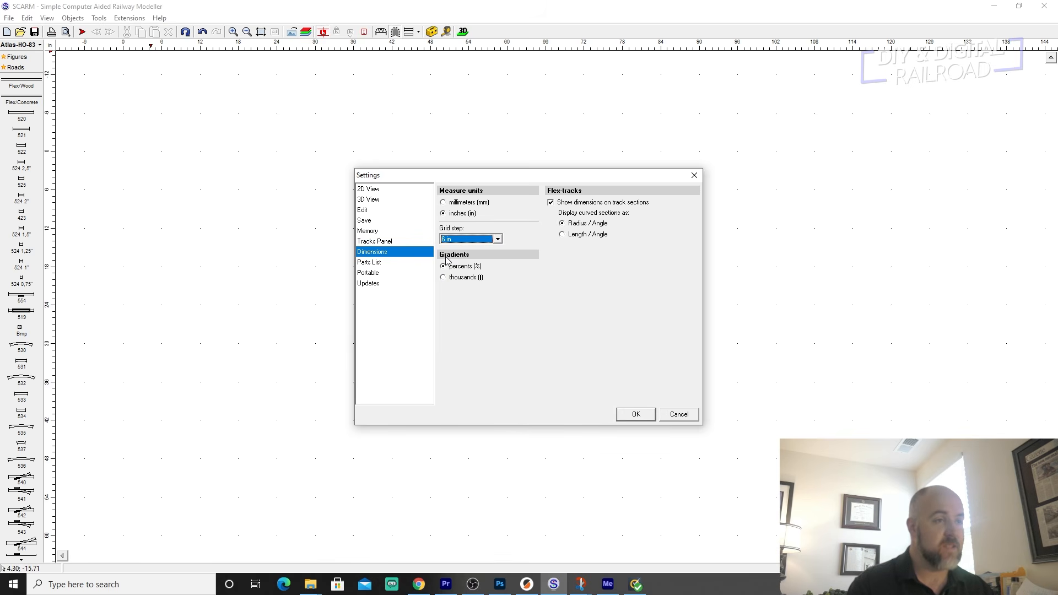
Try millimetres as the measure units with a custom grid step and the 100 mm grid step.
click(443, 202)
click(498, 239)
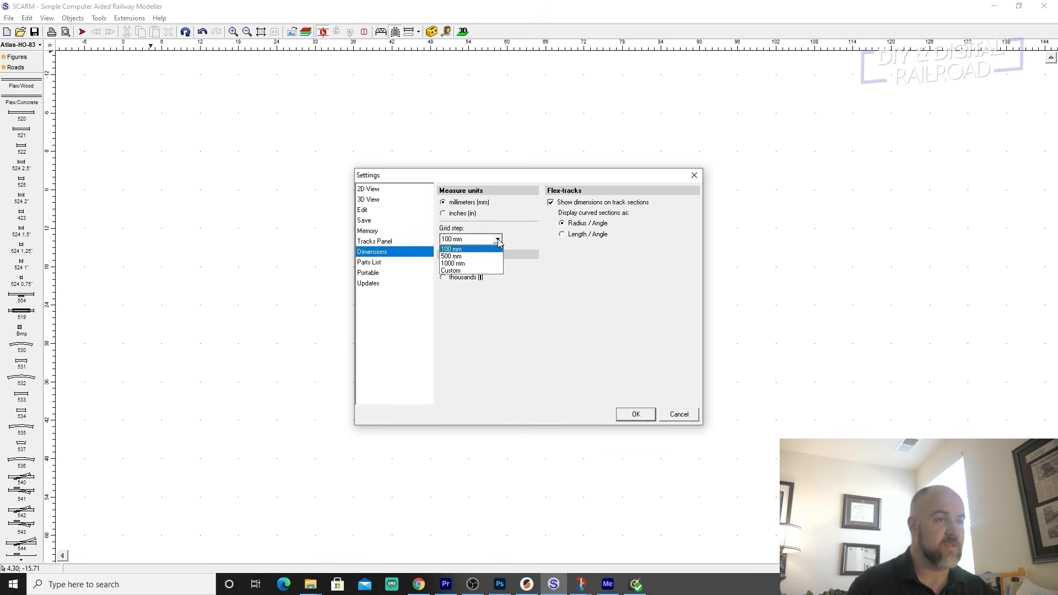
click(450, 270)
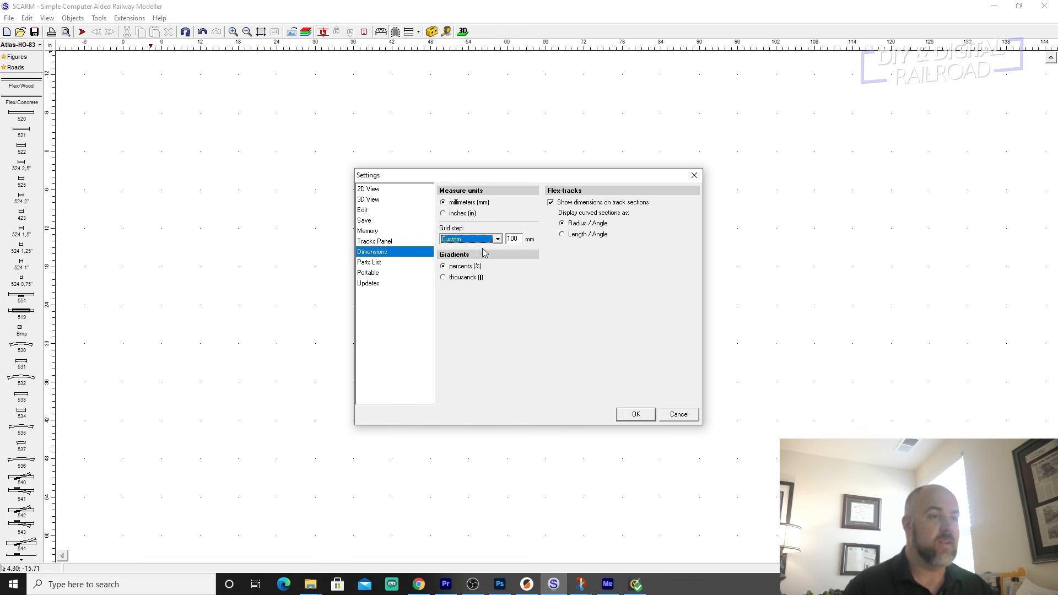
click(497, 239)
click(459, 249)
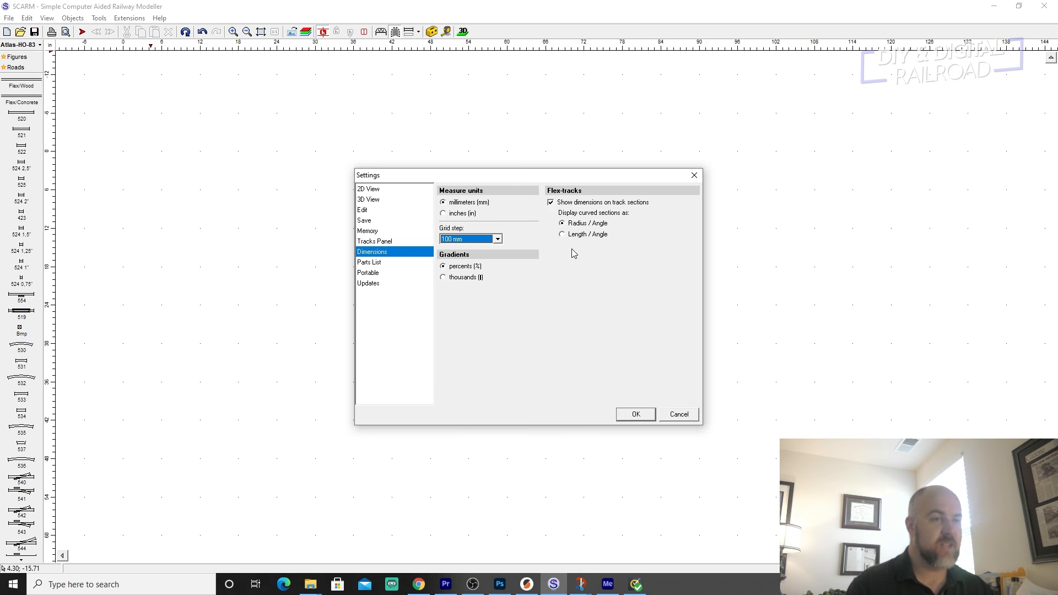
Switch the measure units back to inches and apply the settings.
click(449, 214)
click(635, 414)
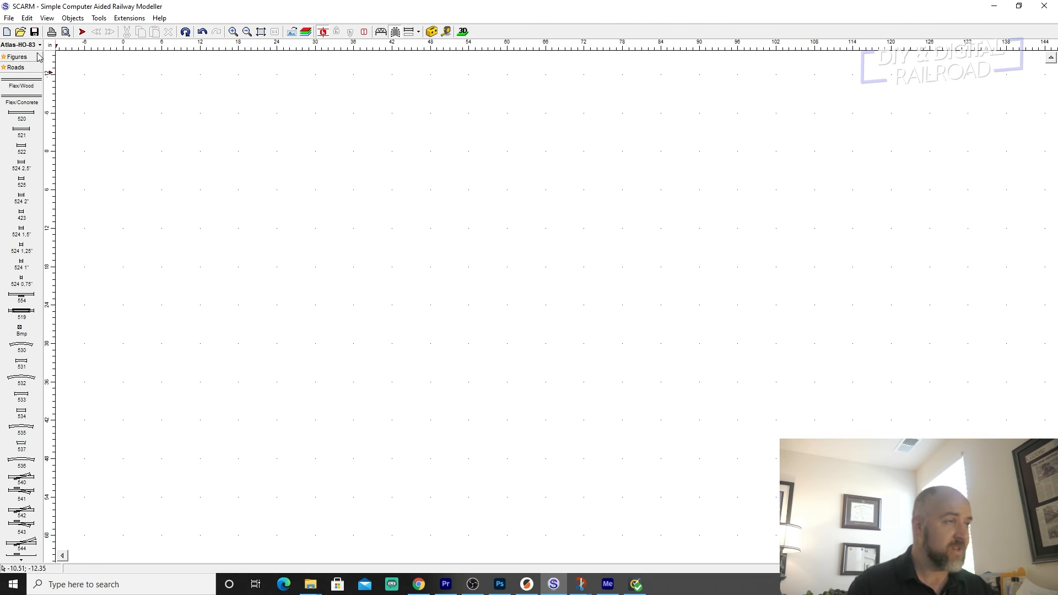
Create a rectangular 96 by 48 inch baseboard with its first corner at the 0,0 grid origin.
click(26, 17)
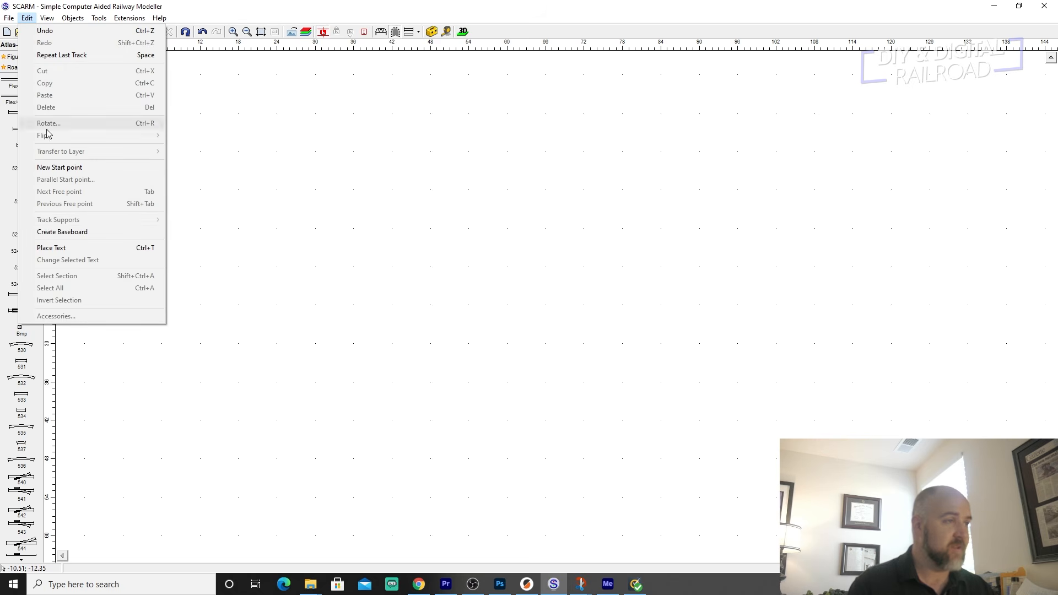
click(70, 235)
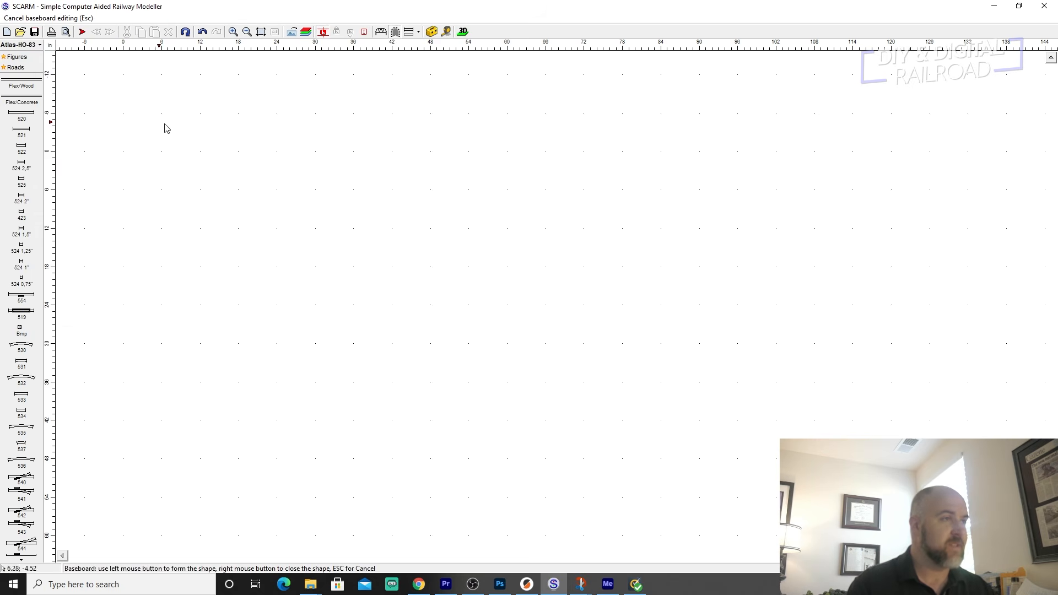
middle_drag(125, 127, 104, 120)
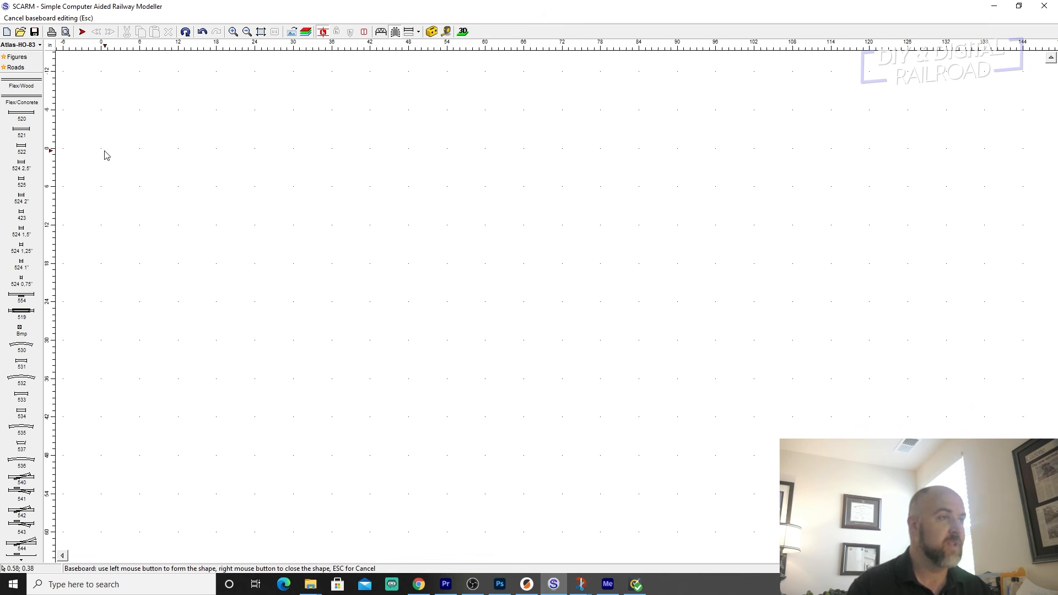
middle_drag(101, 139, 99, 75)
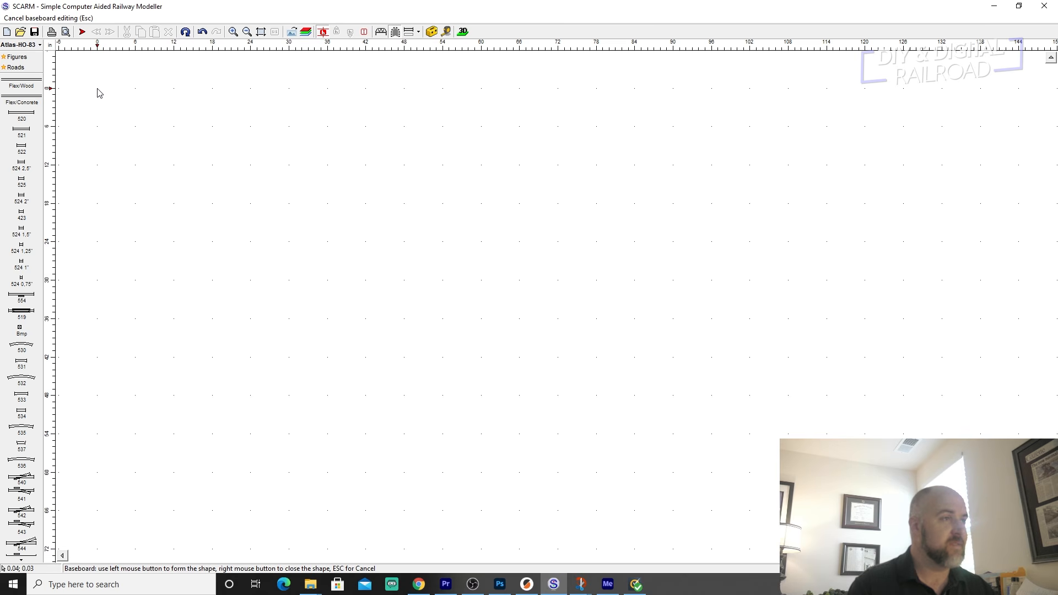
click(97, 89)
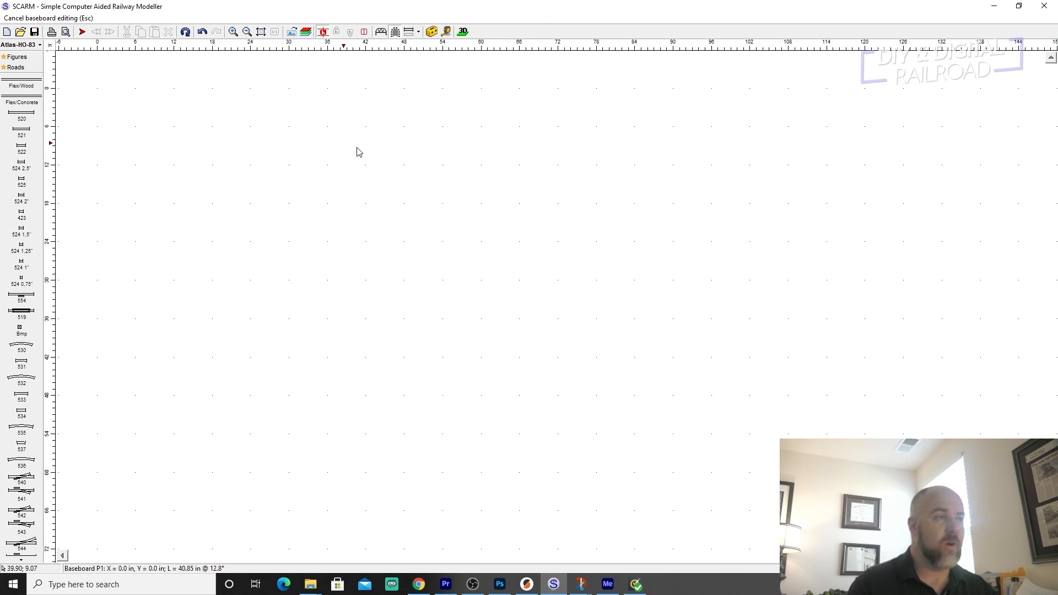
click(712, 88)
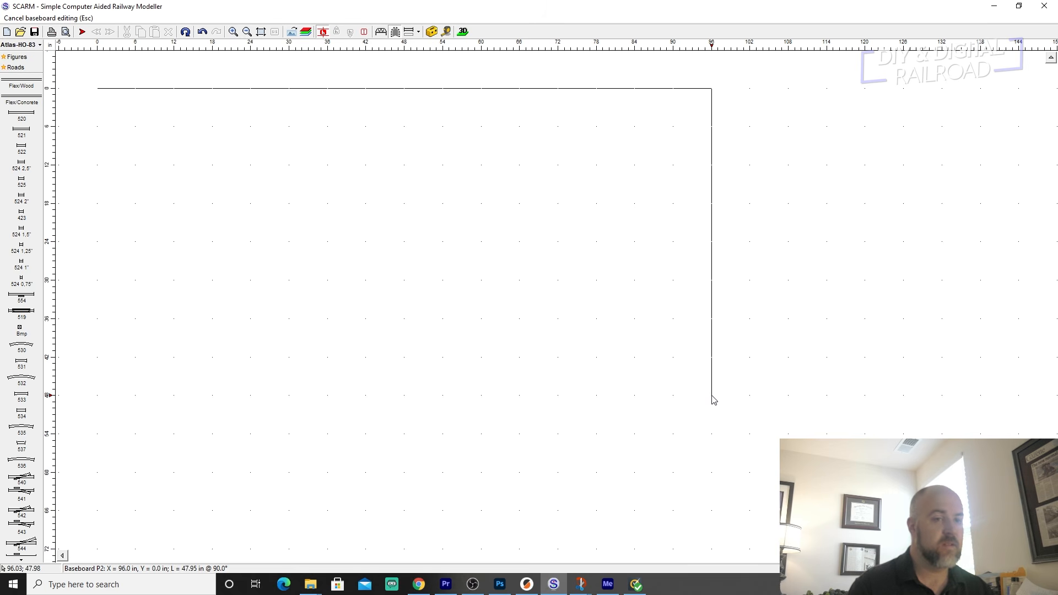
click(712, 396)
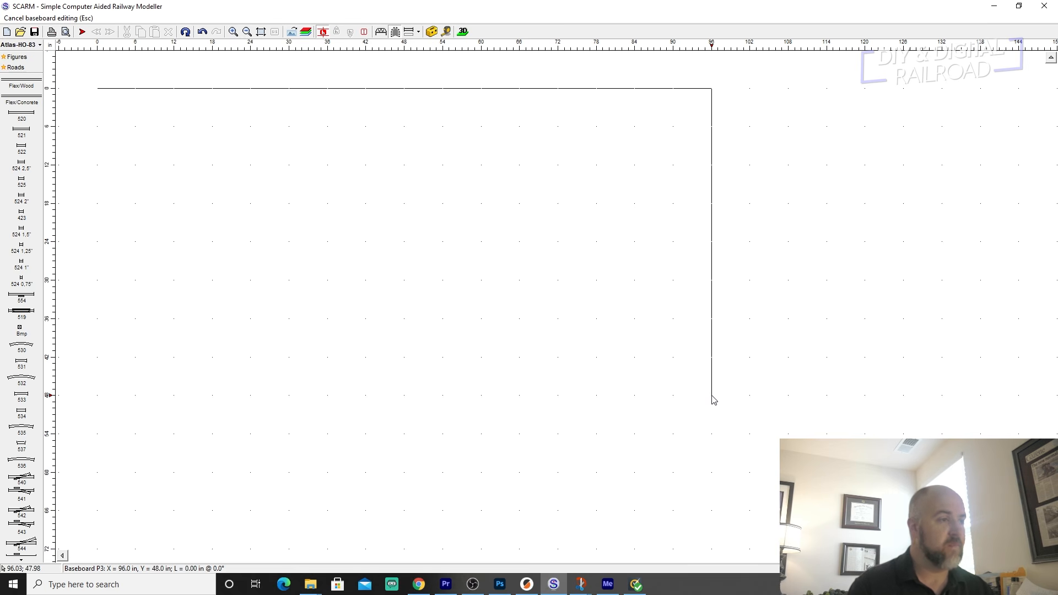
click(98, 396)
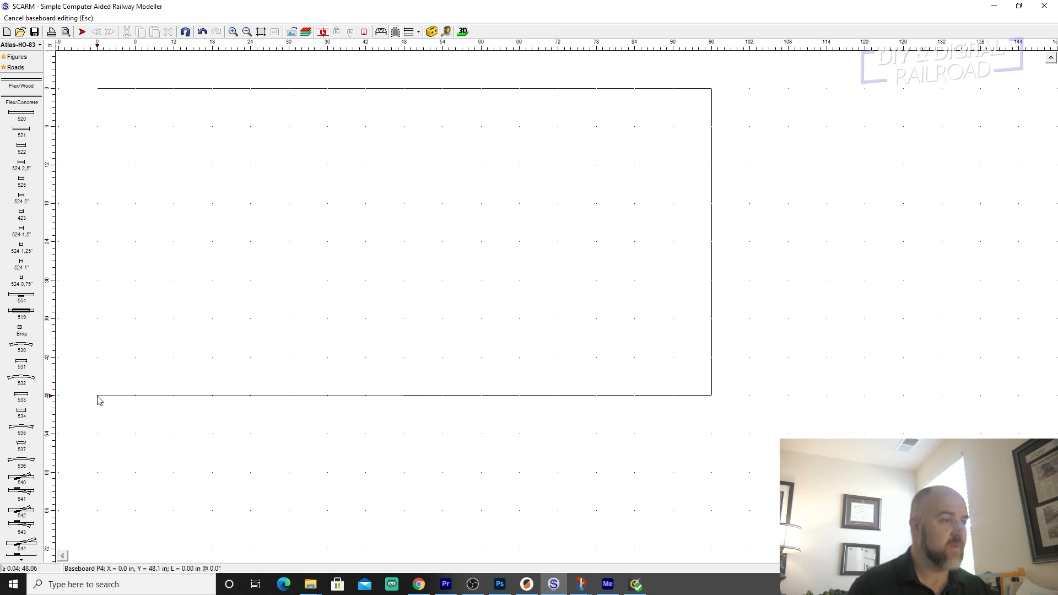
click(99, 92)
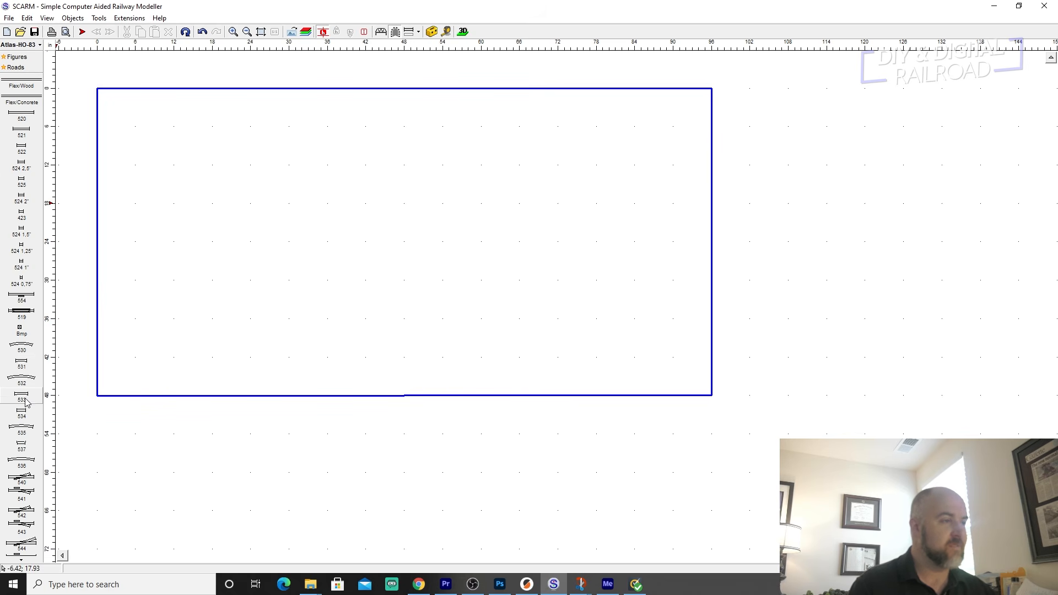
Try placing a loose 535 curve (22 in radius, 22.5°) just inside the baseboard's upper edge and delete it.
scroll(29, 413, down, 3)
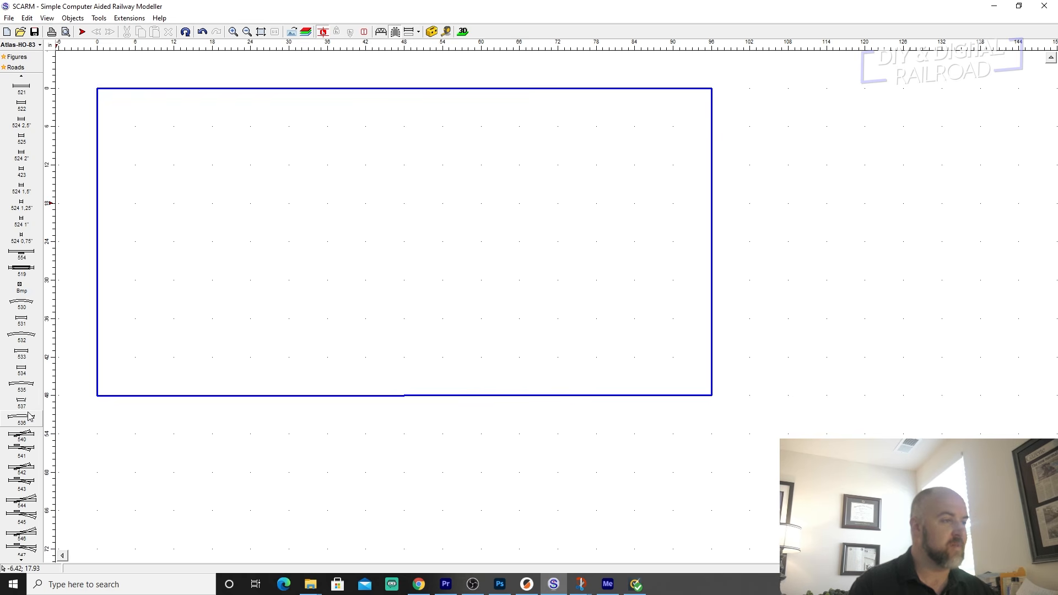
scroll(29, 413, down, 1)
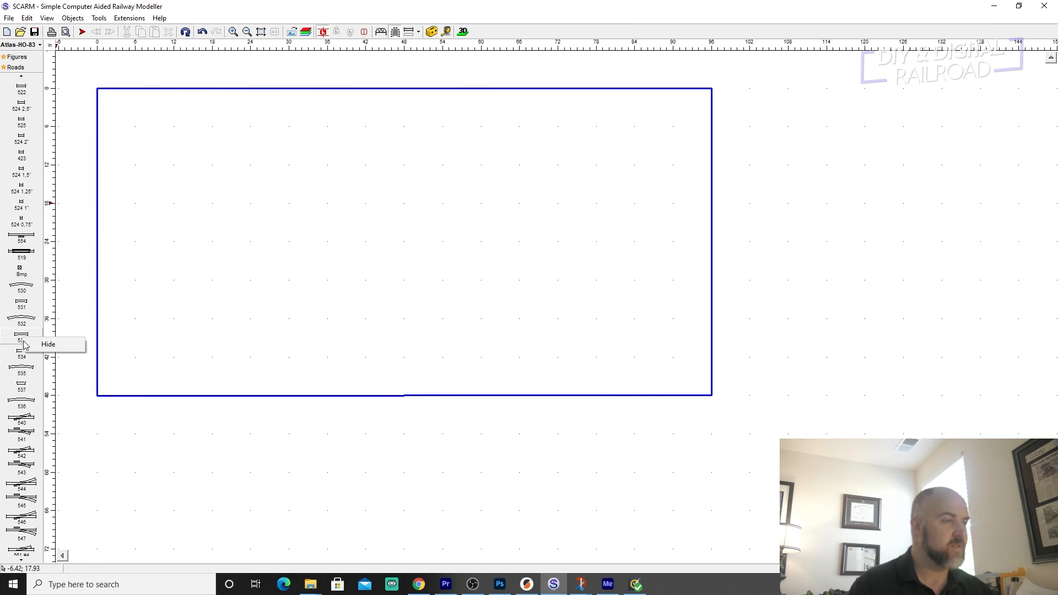
click(34, 383)
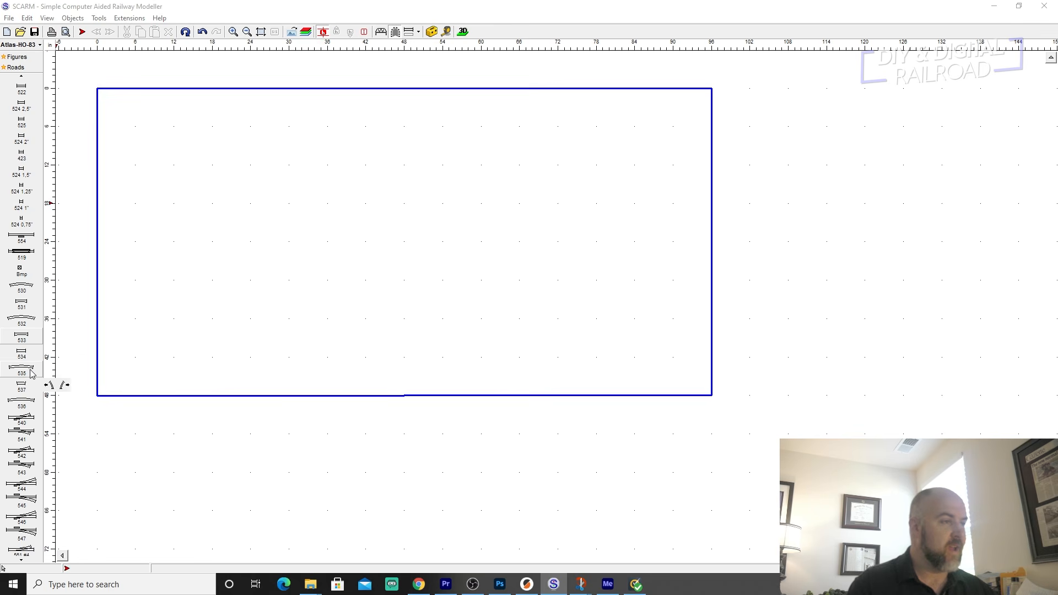
mouse_move(26, 370)
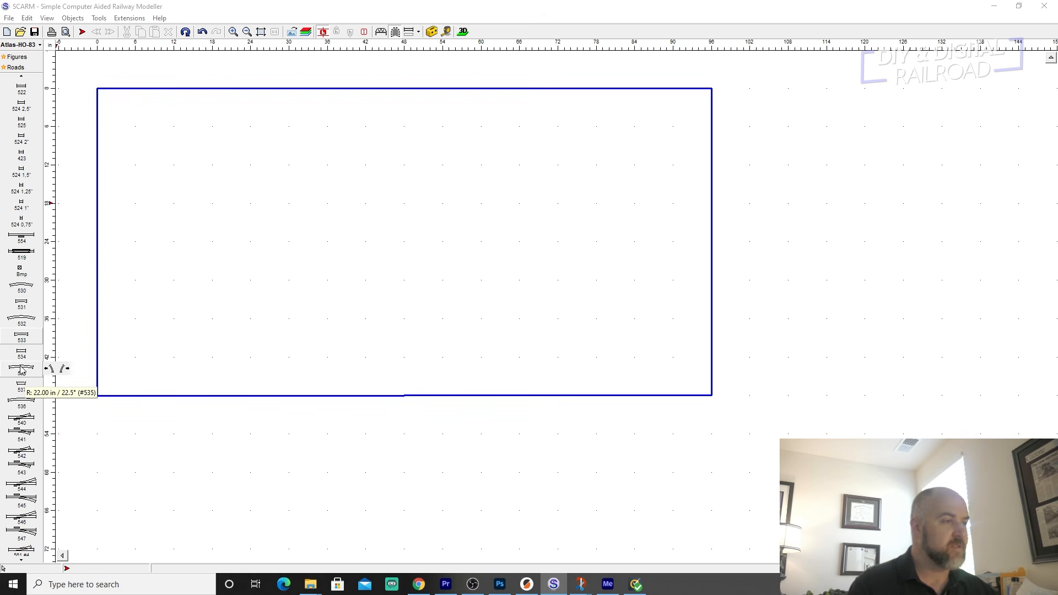
click(17, 370)
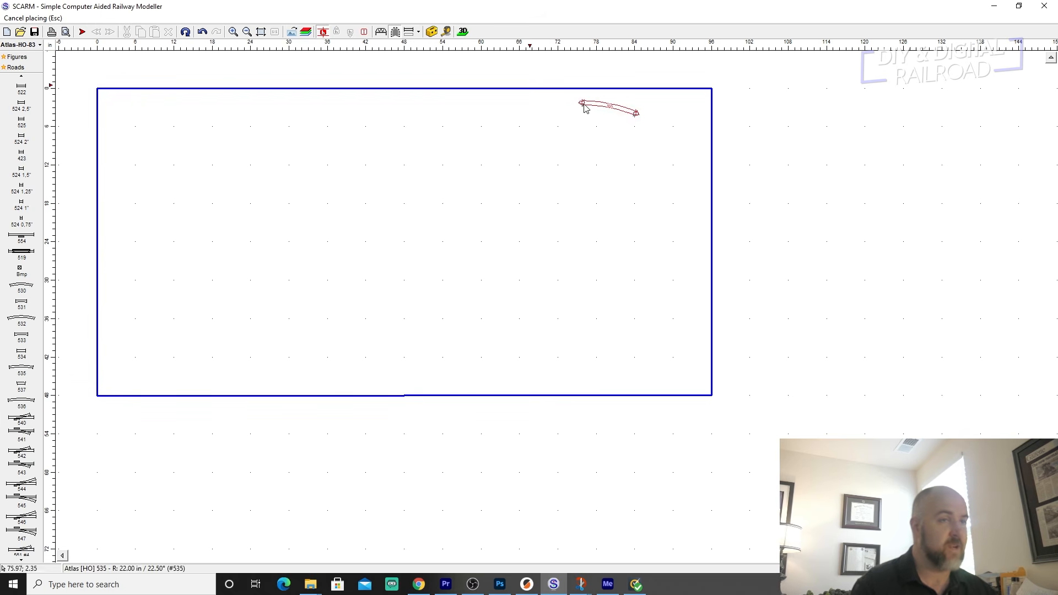
click(573, 113)
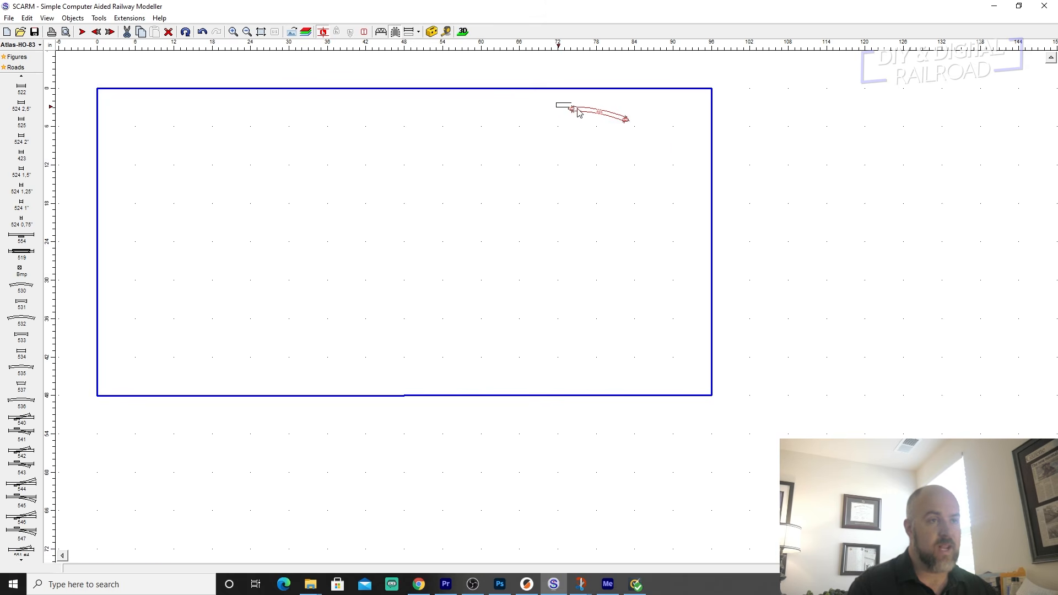
key(Delete)
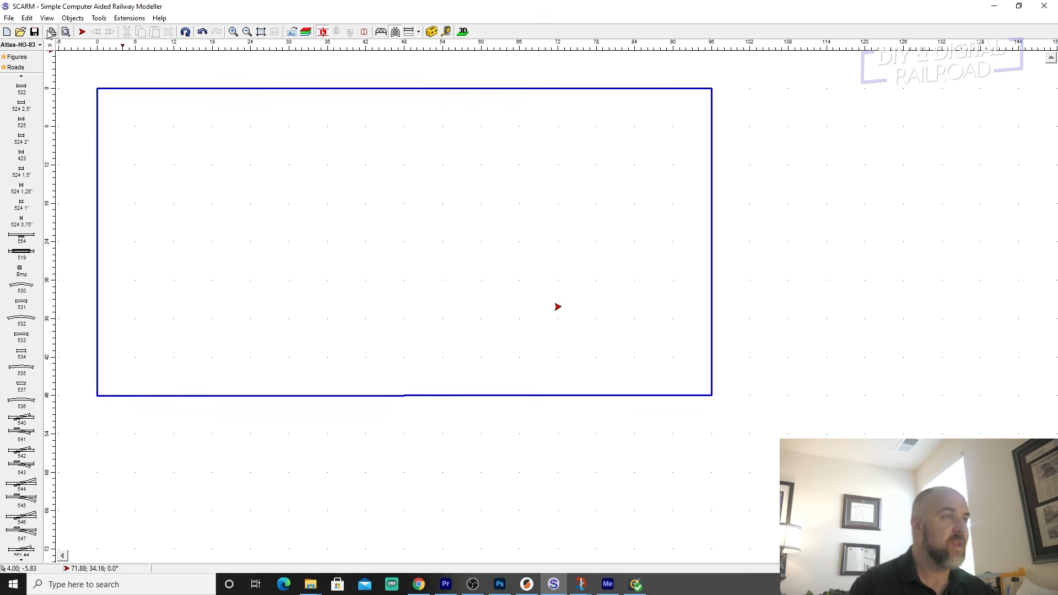
Place a new track start point at about X 72.9, Y 2.95 in, heading 0°, near the baseboard's upper edge.
click(82, 32)
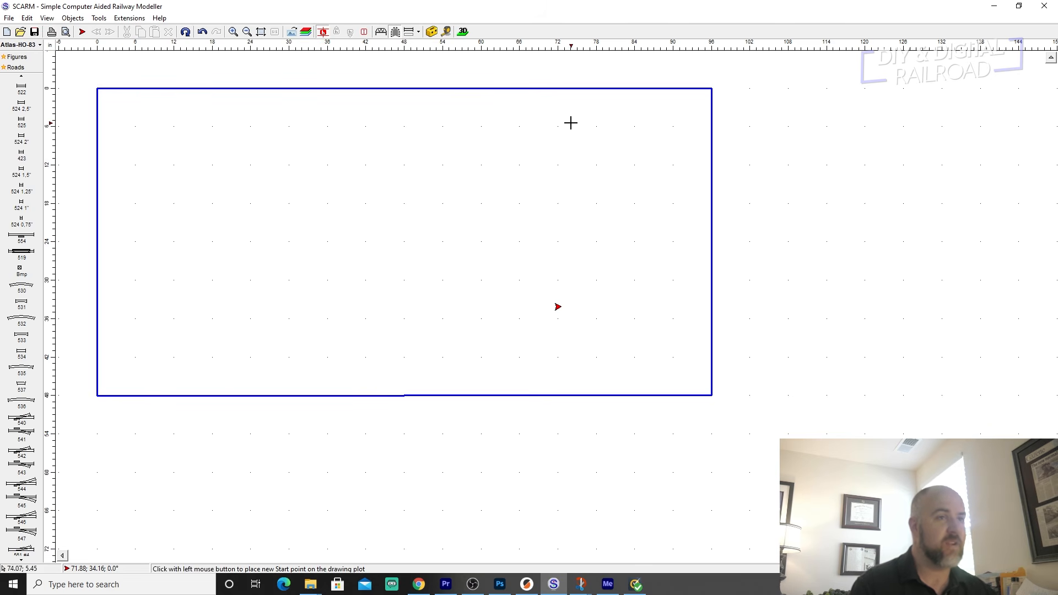
click(562, 106)
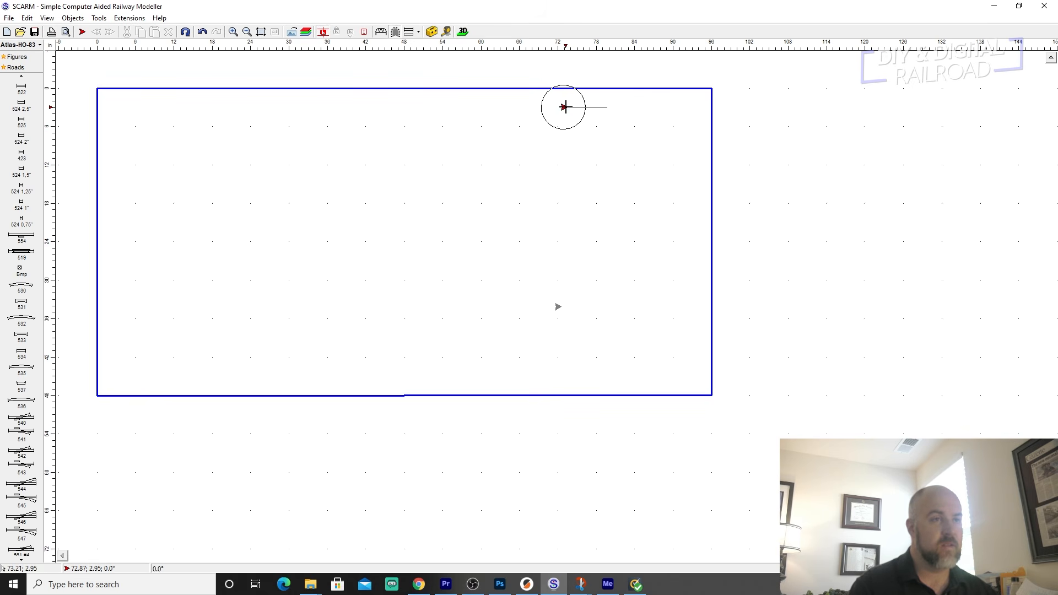
click(564, 107)
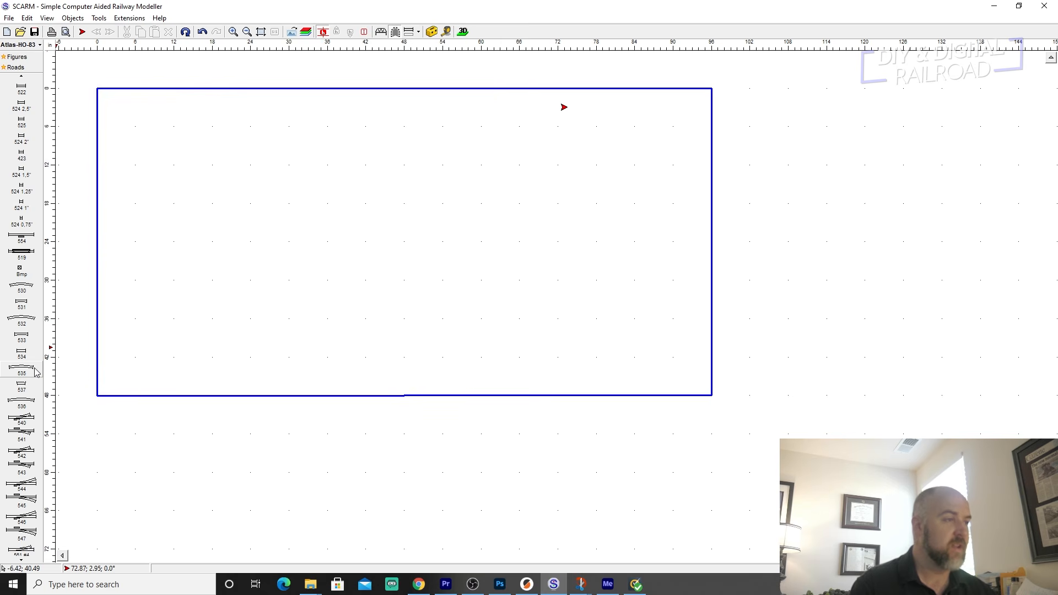
Lay eight right-hand 535 curves (22 in radius, 22.5°) end to end from the start point to form a 180° turn.
mouse_move(35, 372)
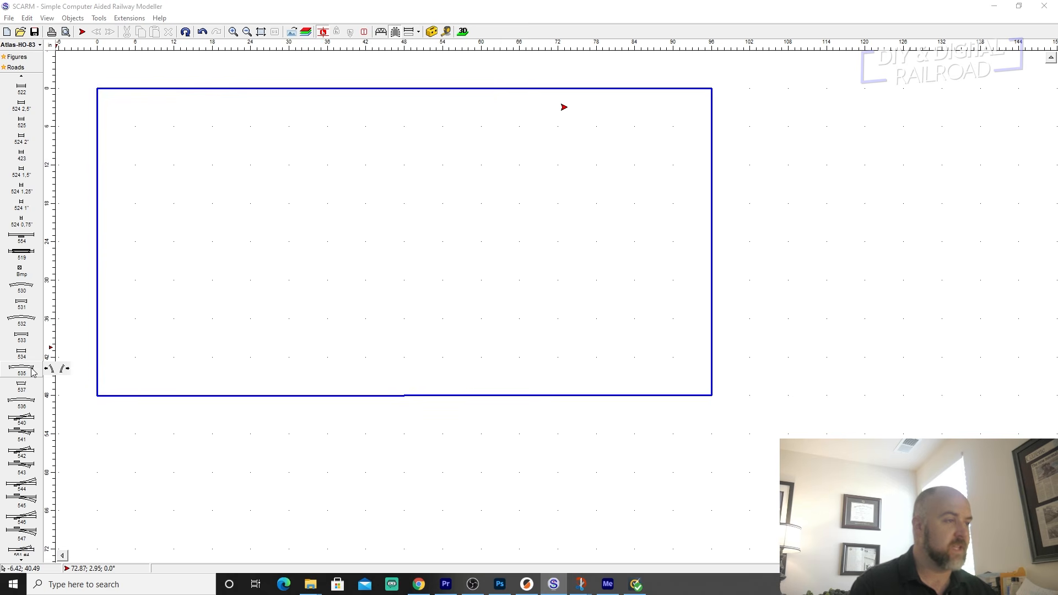
click(64, 370)
click(631, 102)
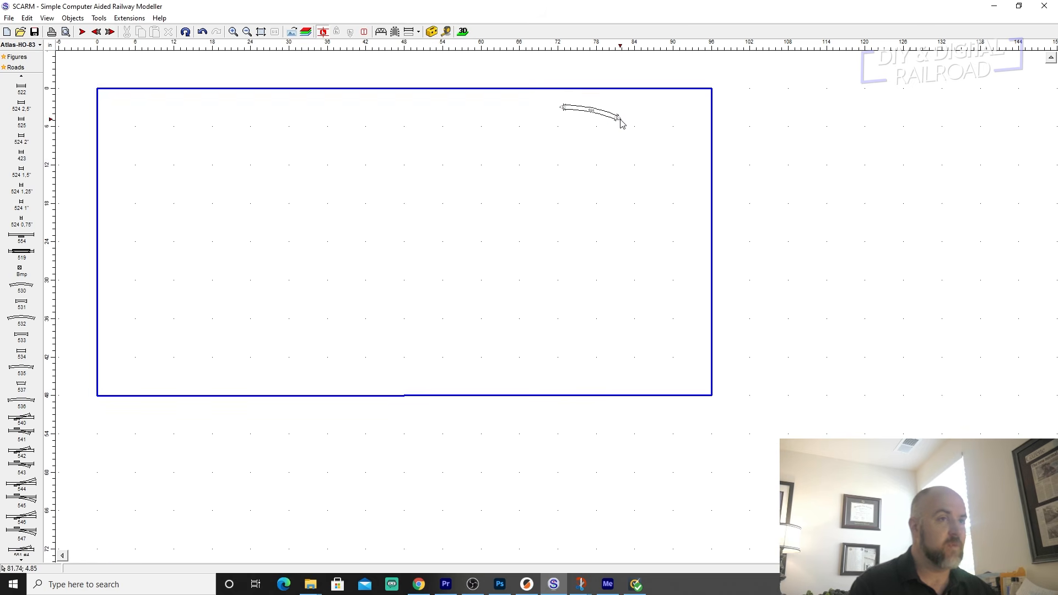
click(619, 120)
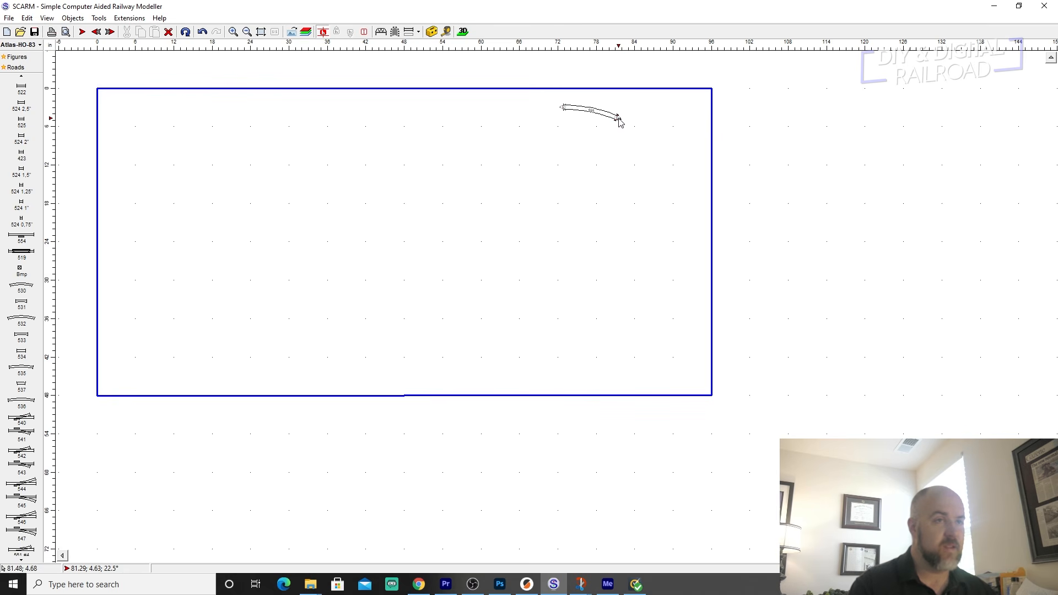
mouse_move(18, 372)
click(68, 369)
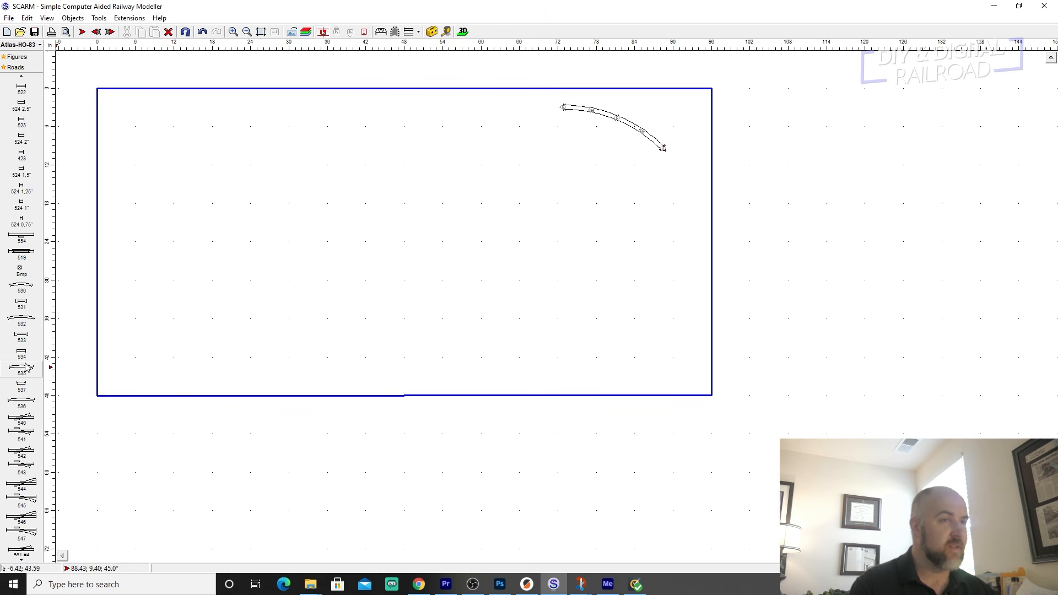
mouse_move(21, 372)
click(66, 370)
click(64, 368)
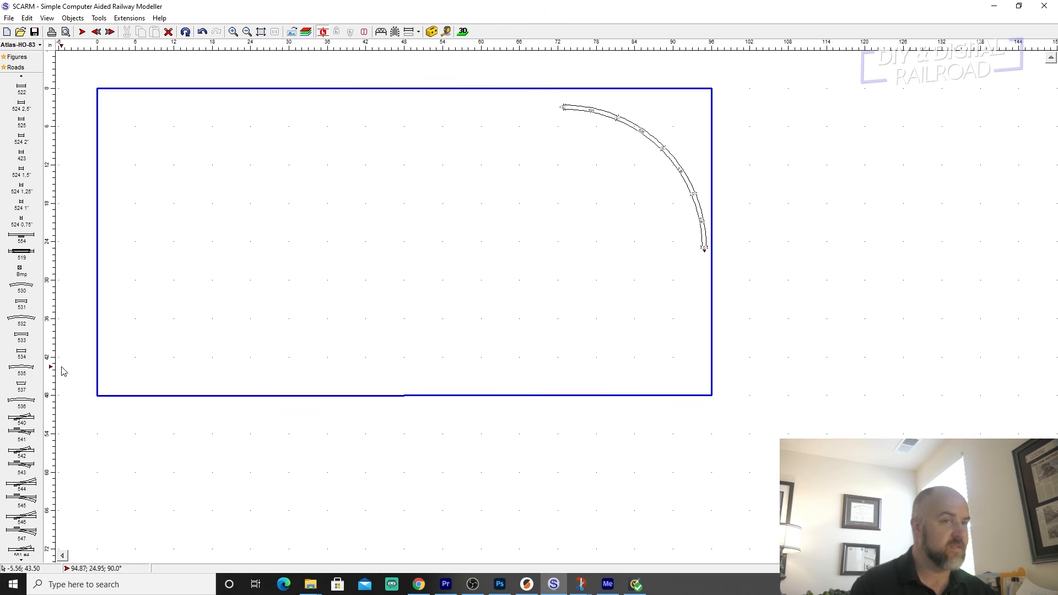
click(65, 369)
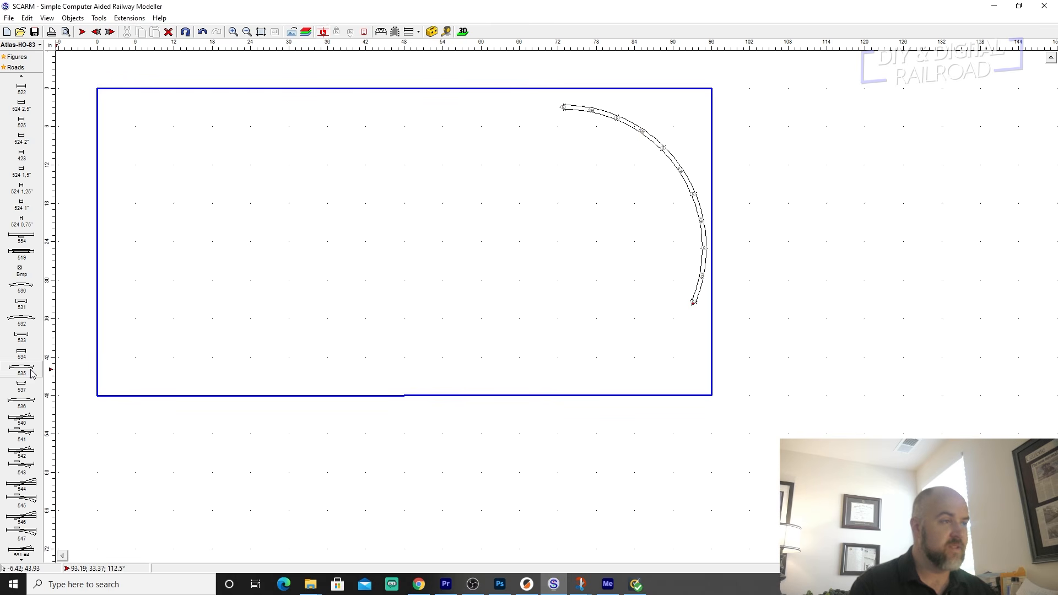
click(65, 369)
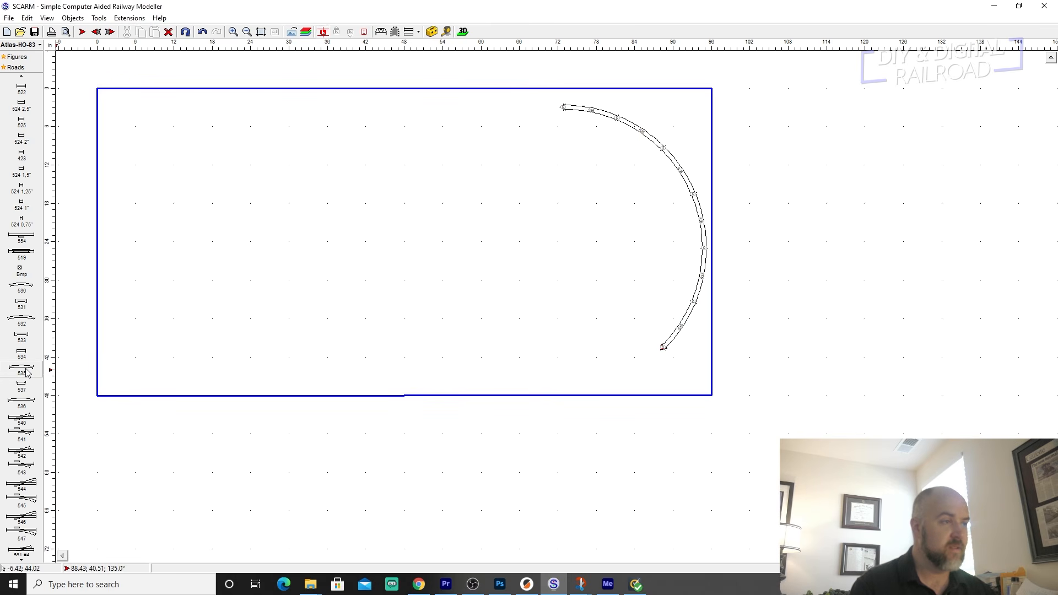
click(65, 368)
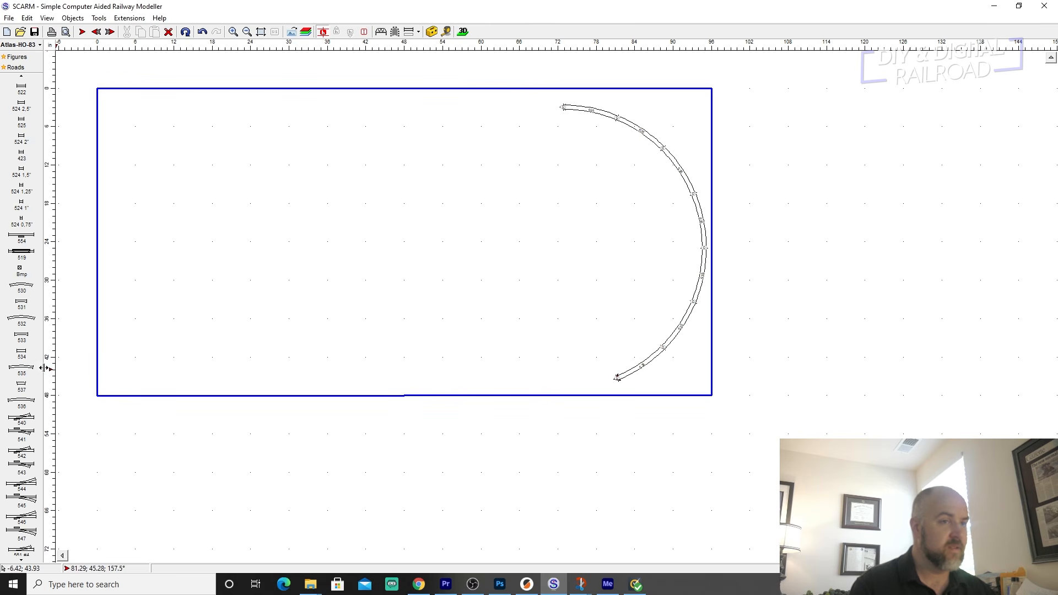
click(65, 368)
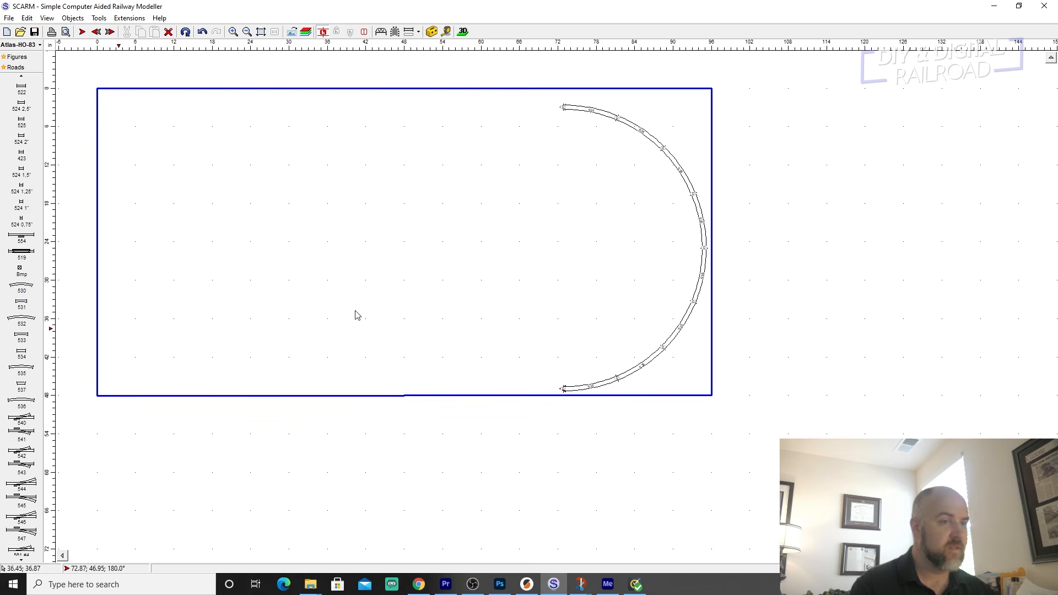
Move the whole semicircle of curves about 1.3 in left and 1.4 in up, away from the baseboard's right and lower edges.
drag(533, 106, 738, 405)
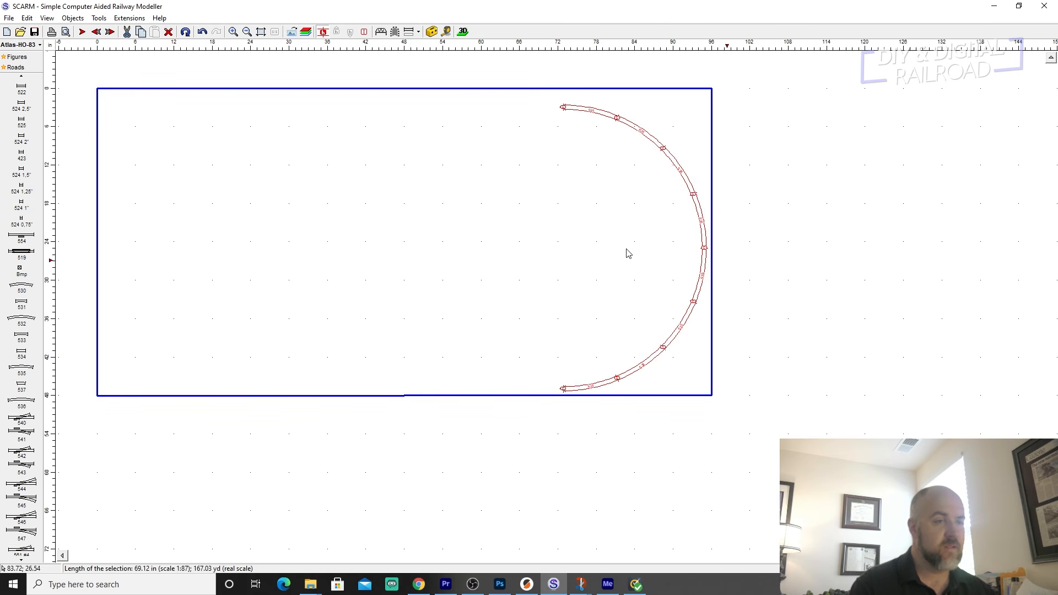
right_click(571, 109)
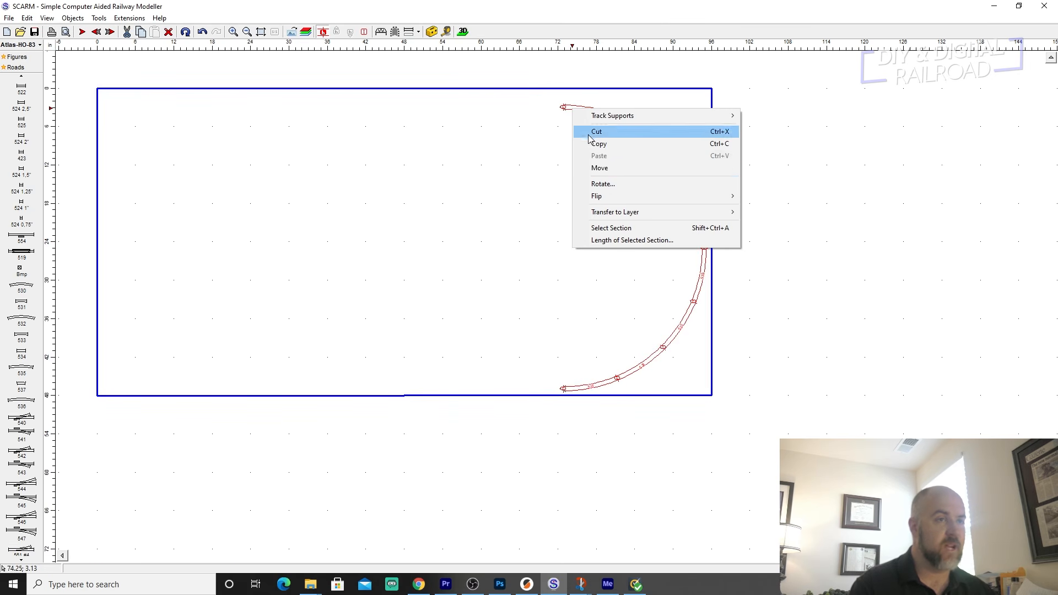
click(592, 164)
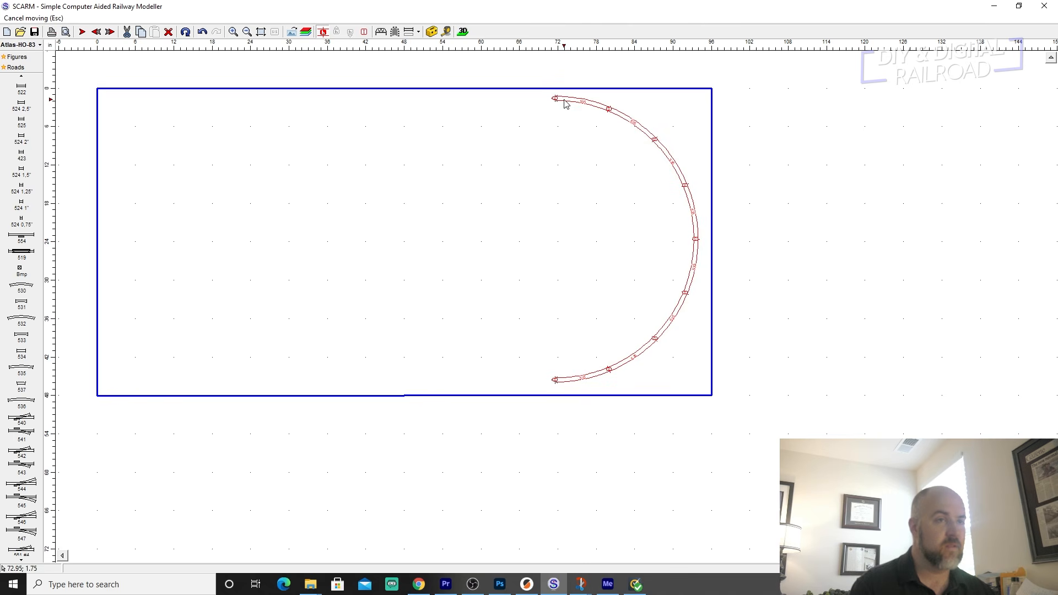
click(566, 104)
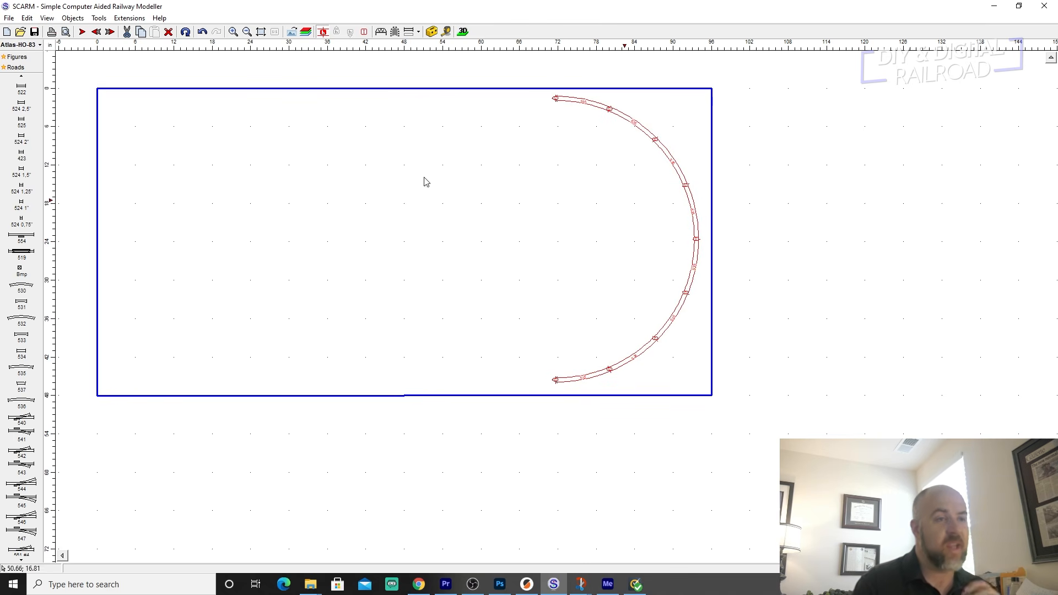
click(504, 216)
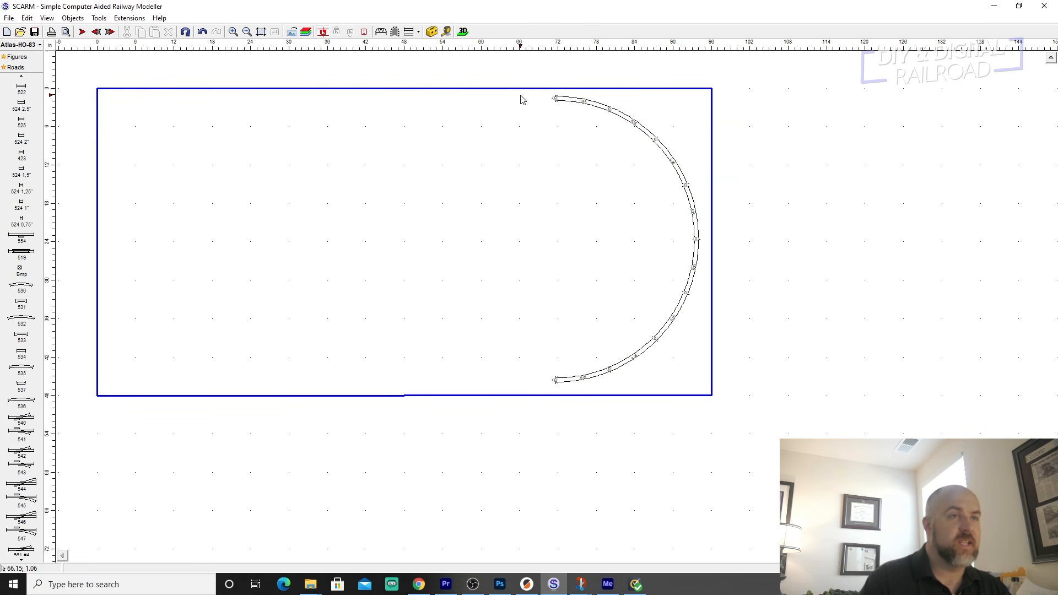
Window-select all the curves of the semicircle, clear the selection, and window-select only the uppermost curve.
right_click(567, 101)
click(526, 97)
drag(524, 92, 716, 416)
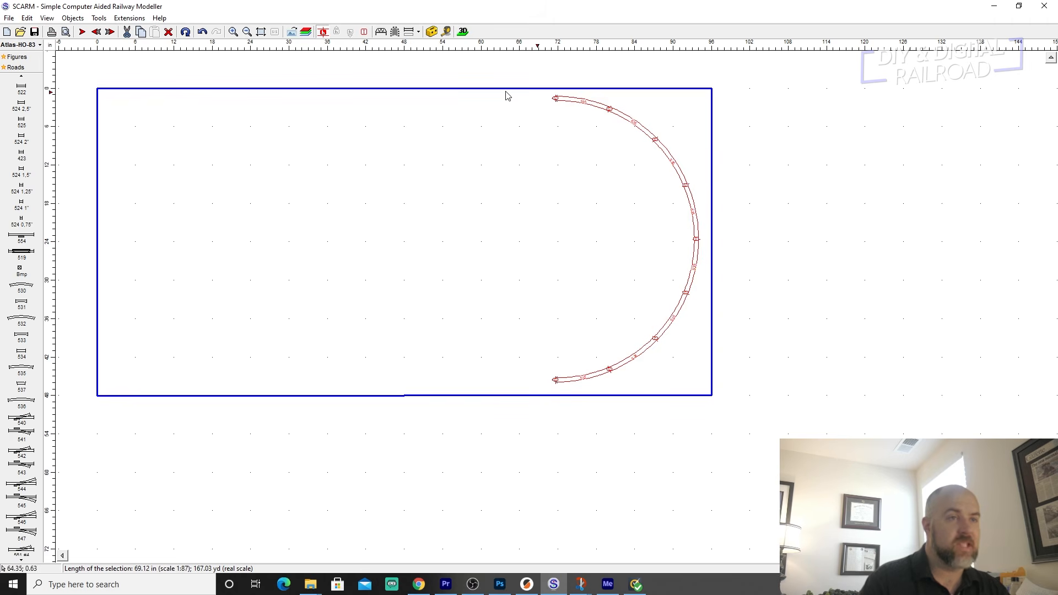
click(611, 237)
drag(531, 93, 618, 122)
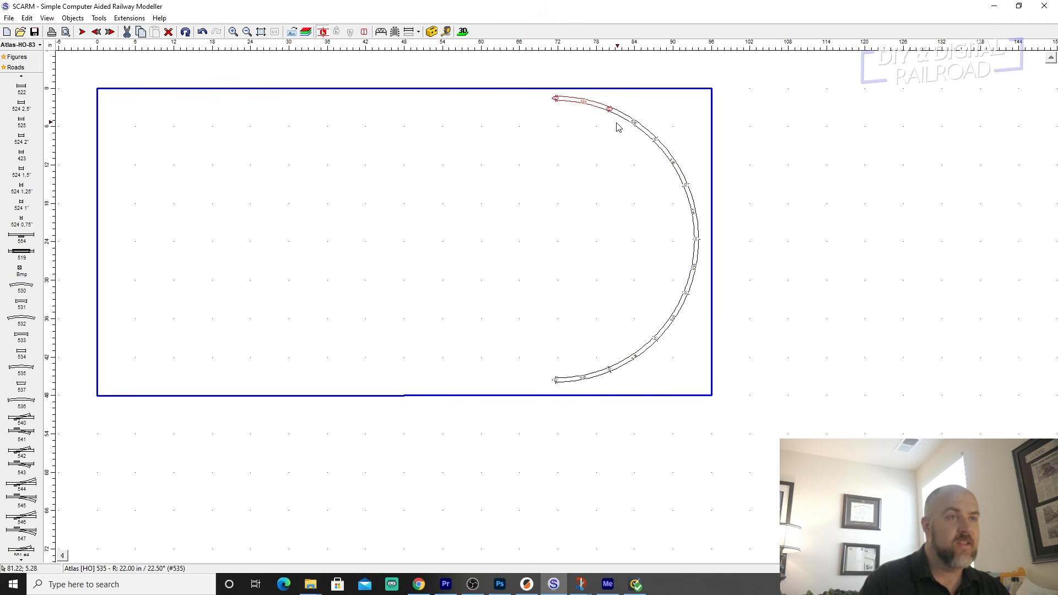
Window-select the uppermost curve, widen the selection to the two uppermost curves of the semicircle, and clear it.
click(526, 107)
click(544, 90)
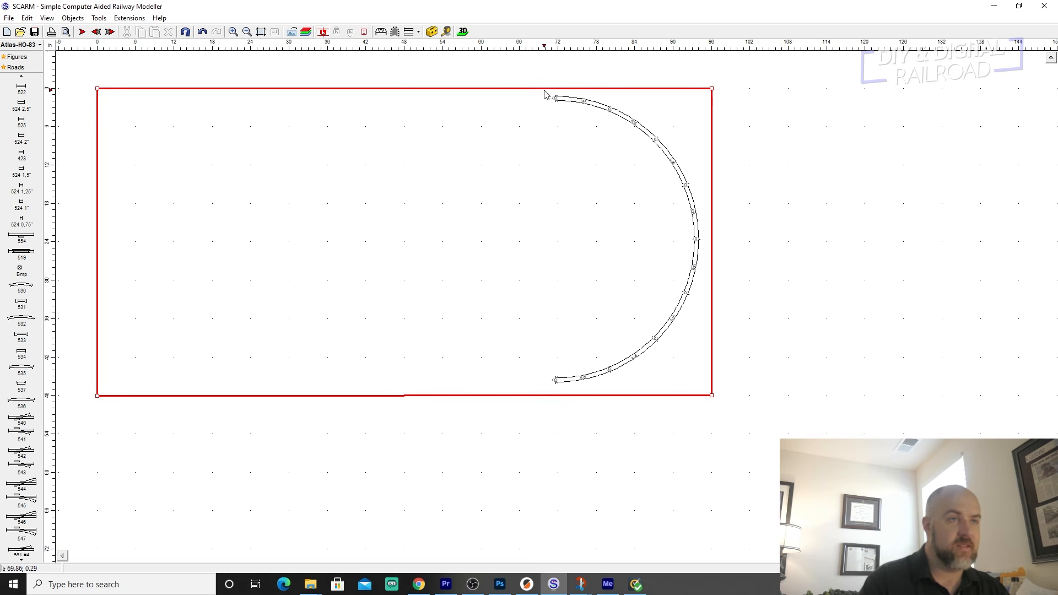
click(570, 124)
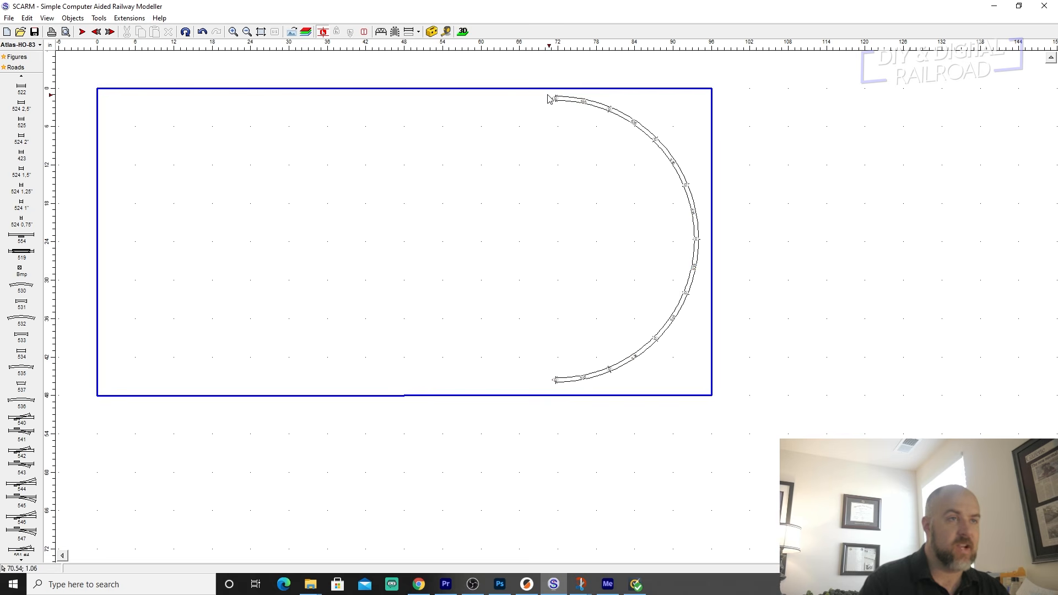
drag(542, 94, 641, 139)
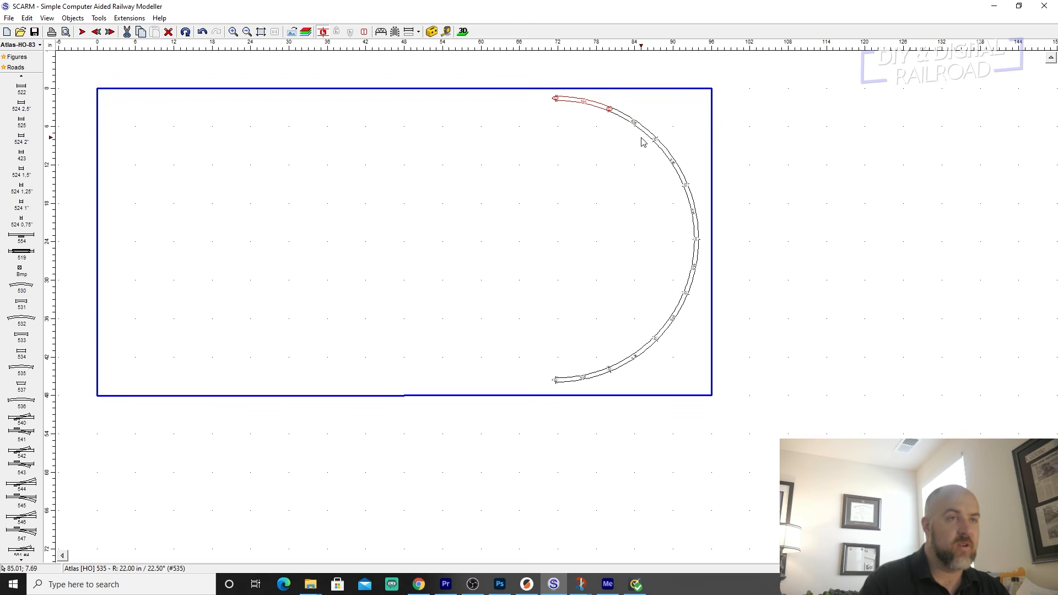
drag(542, 98, 661, 154)
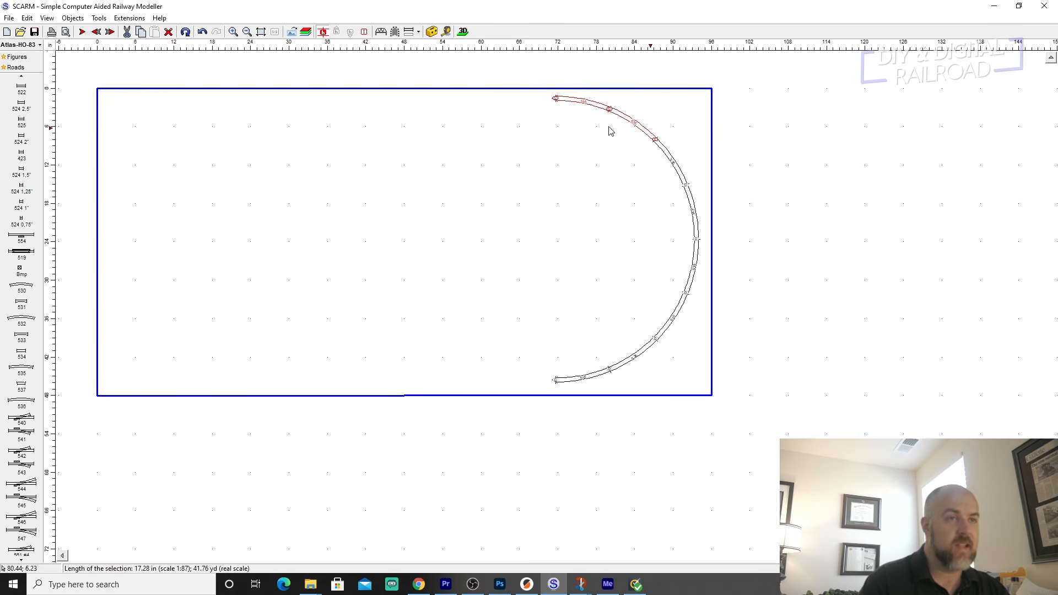
click(524, 97)
Select all eight curves of the semicircle and move them about 0.4 in right.
drag(519, 96, 710, 394)
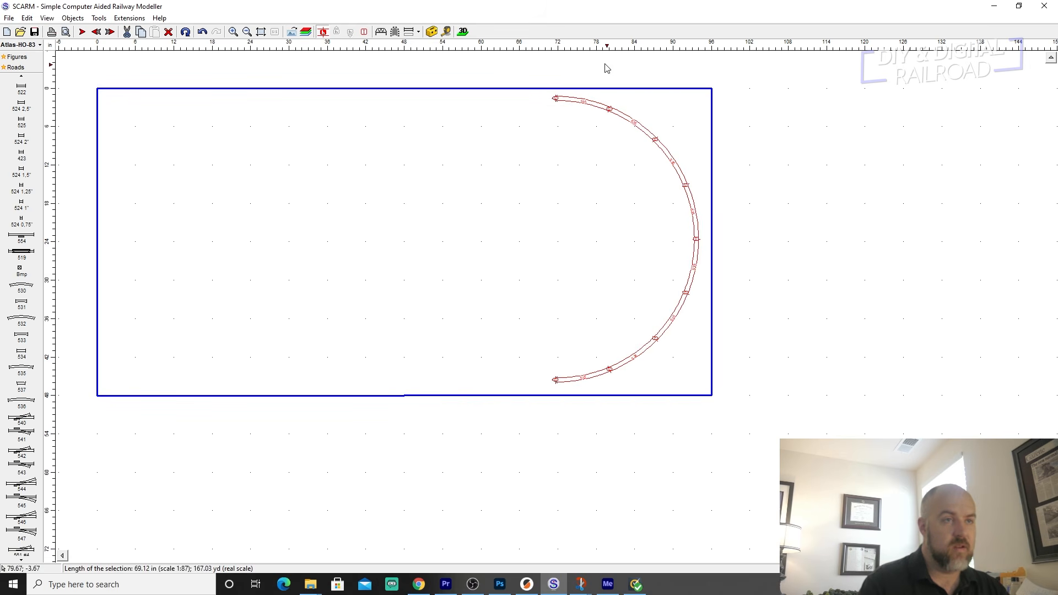
right_click(590, 106)
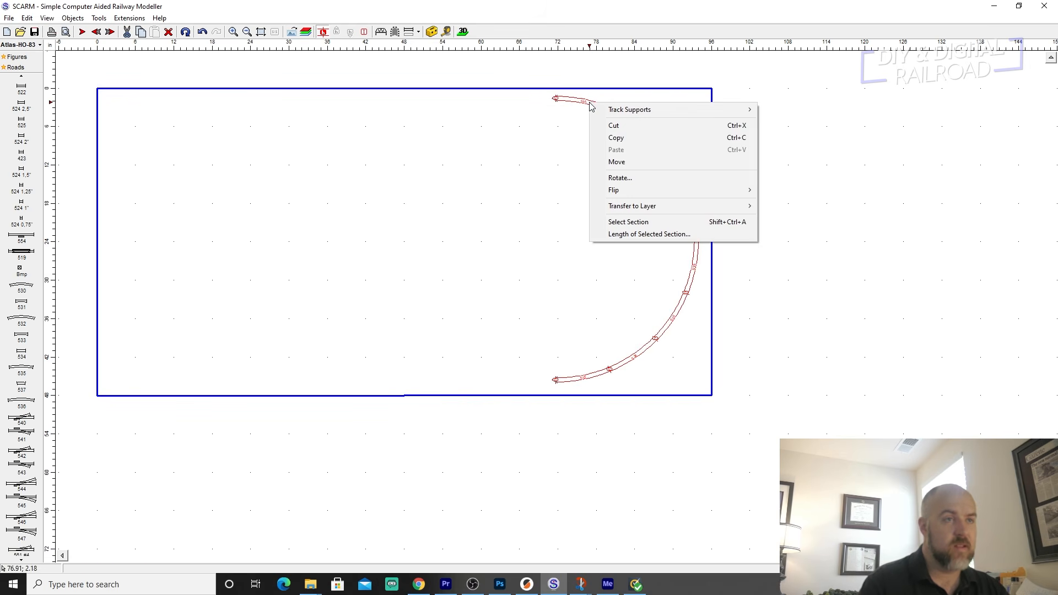
click(616, 162)
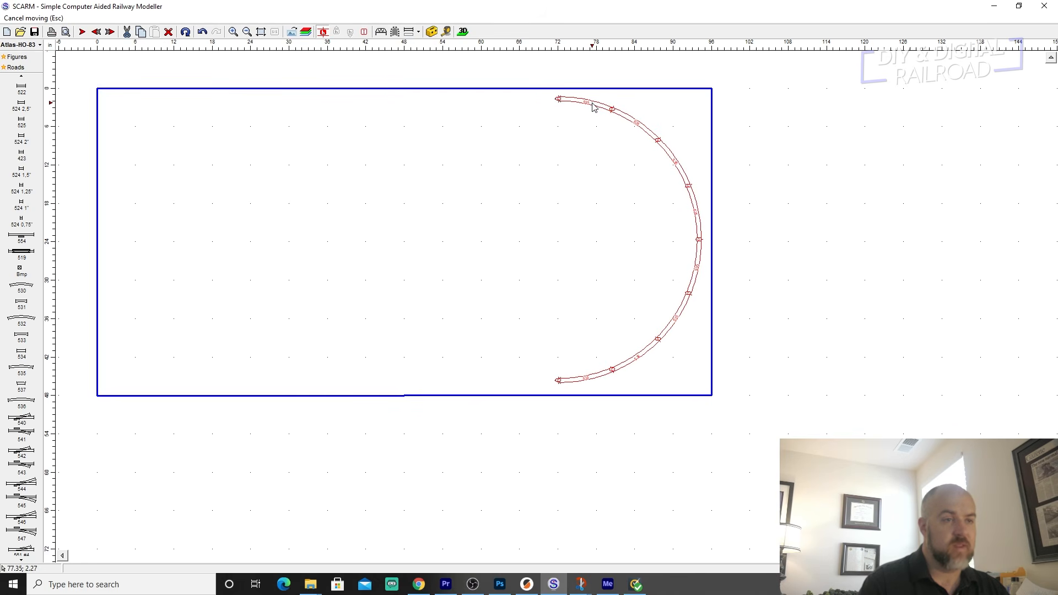
click(593, 106)
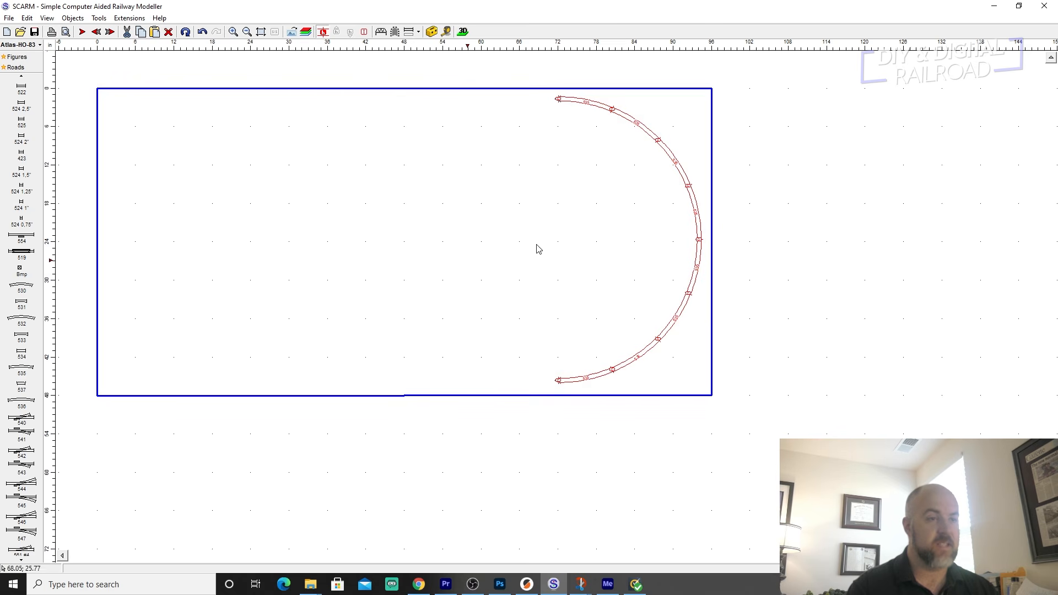
Paste a copy of the semicircle about 50 in to the left of the original, level with it.
right_click(591, 105)
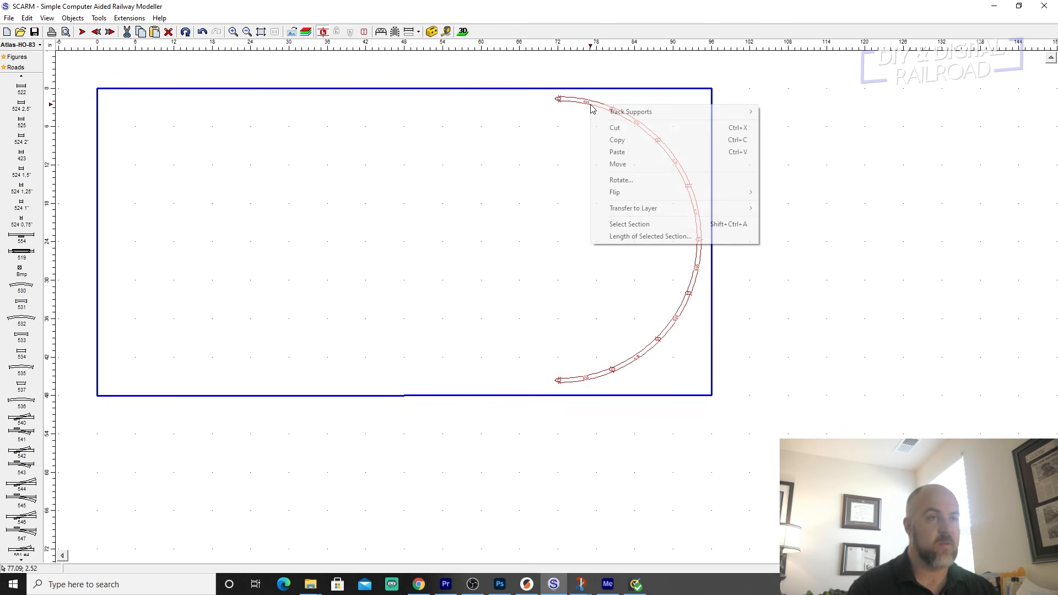
click(606, 160)
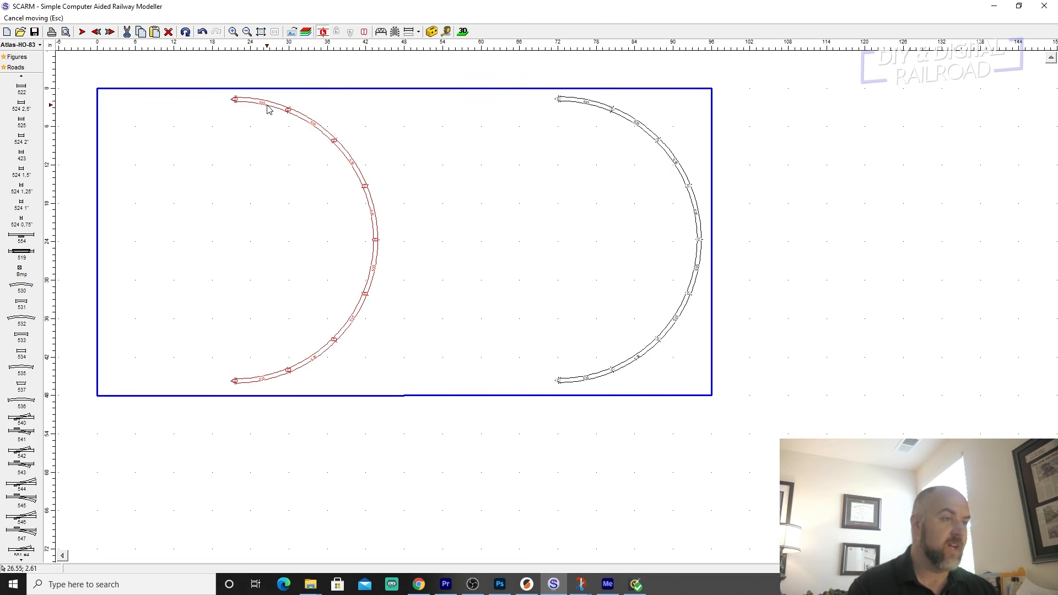
click(269, 109)
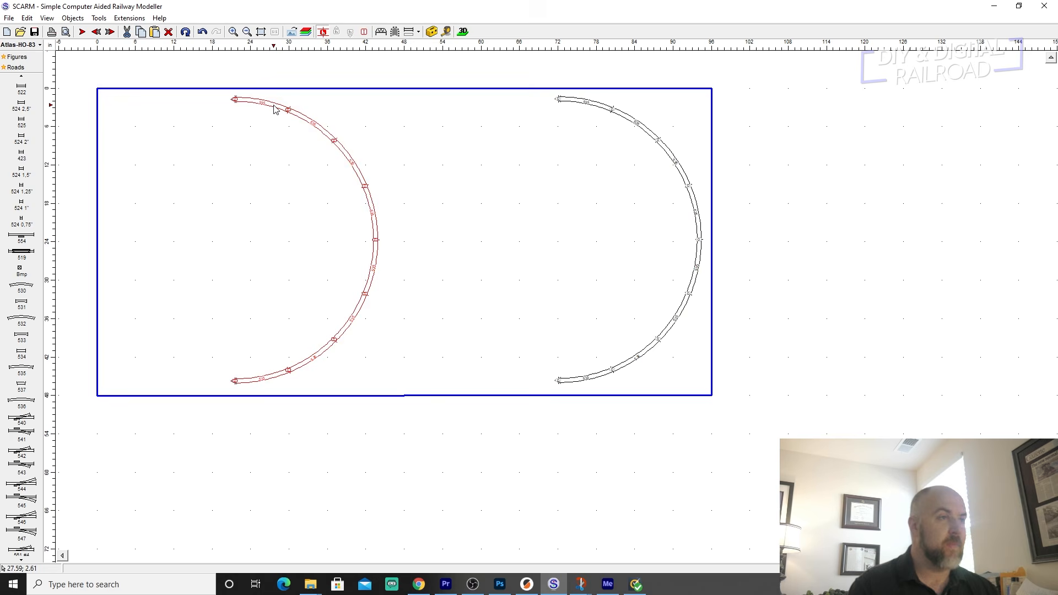
Select the whole copied semicircle and rotate it 180° so that it opens toward the original.
right_click(275, 109)
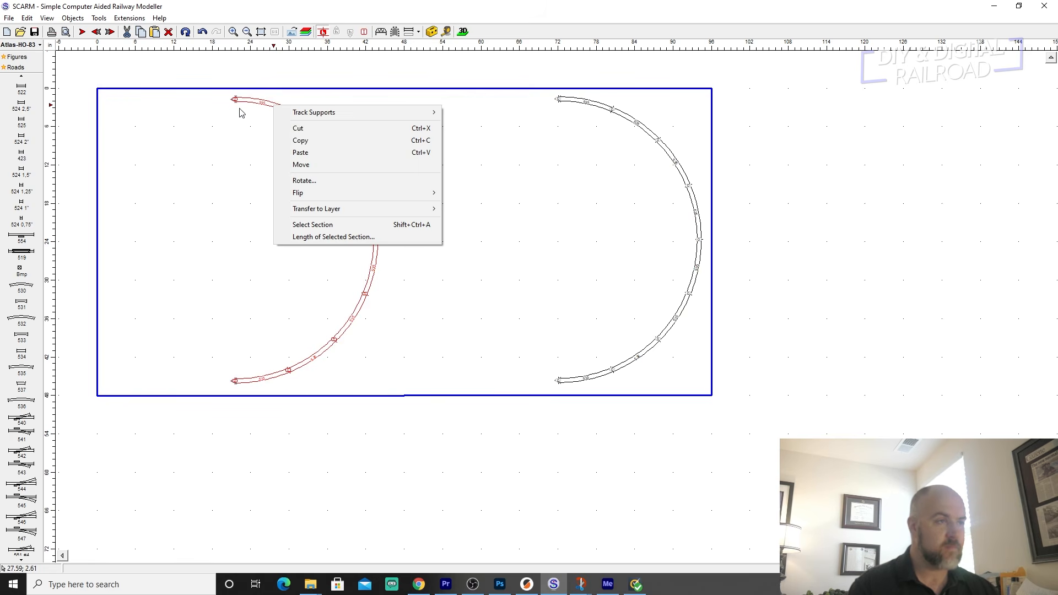
click(224, 103)
drag(207, 95, 439, 402)
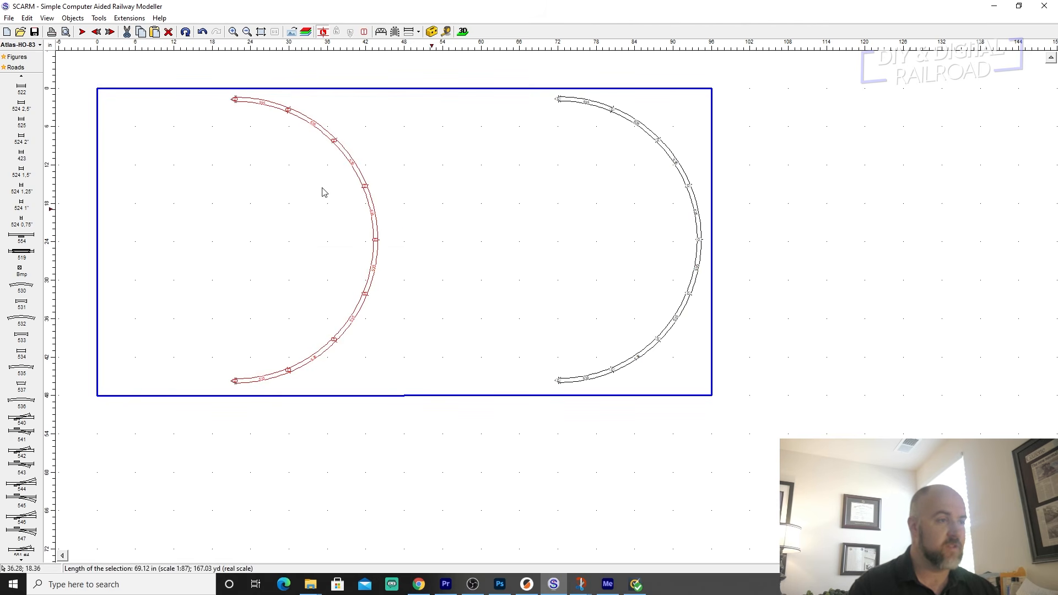
right_click(294, 115)
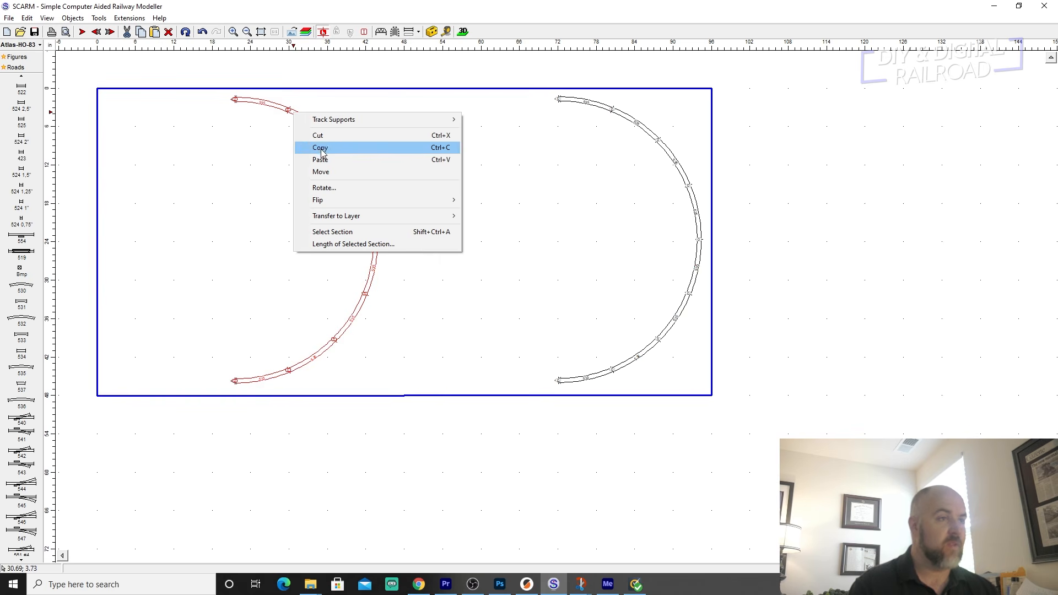
click(325, 188)
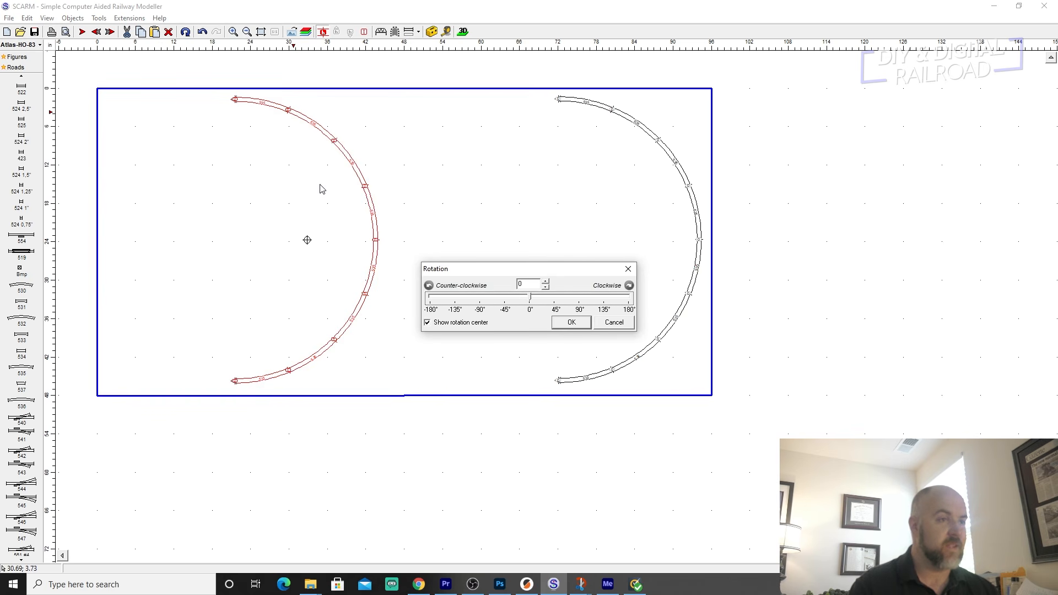
drag(531, 298, 638, 307)
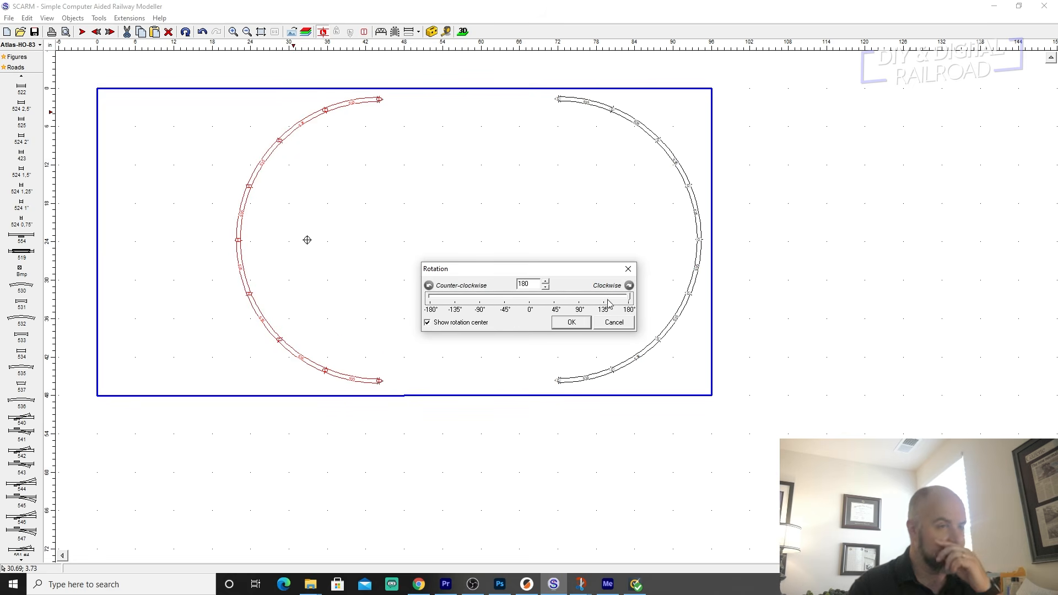
mouse_move(626, 300)
mouse_down()
mouse_move(423, 296)
mouse_move(641, 313)
mouse_up()
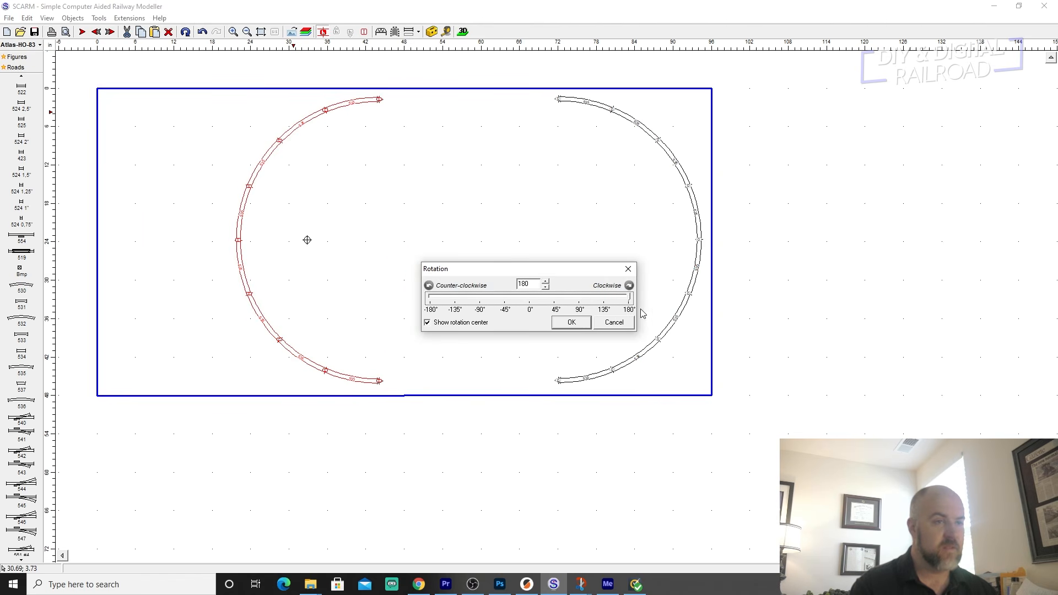
click(571, 322)
Move the rotated semicircle about 18.5 in left, near the baseboard's left edge and level with the other semicircle.
right_click(370, 104)
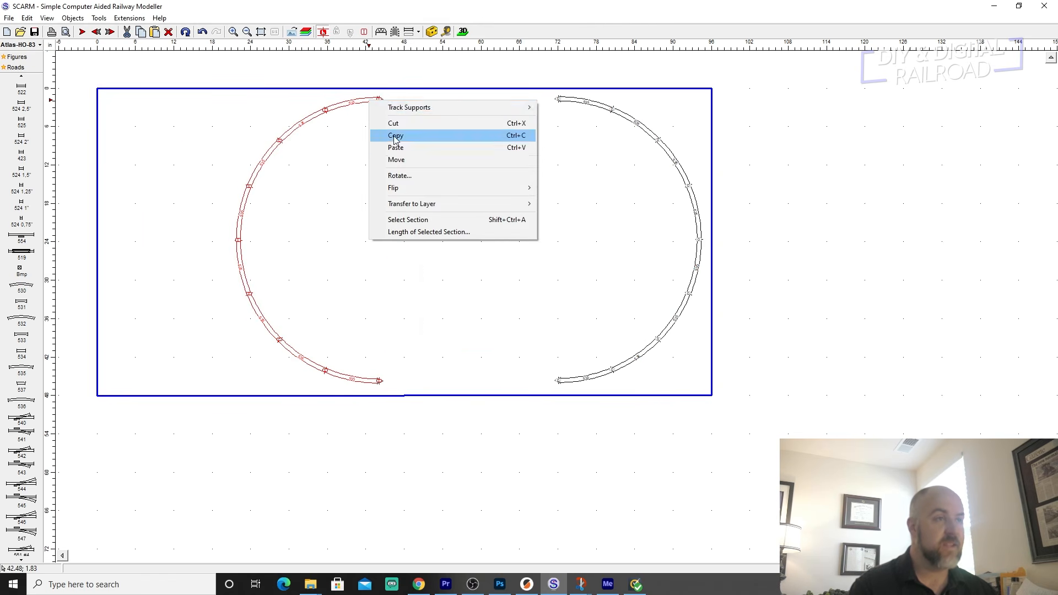
click(401, 159)
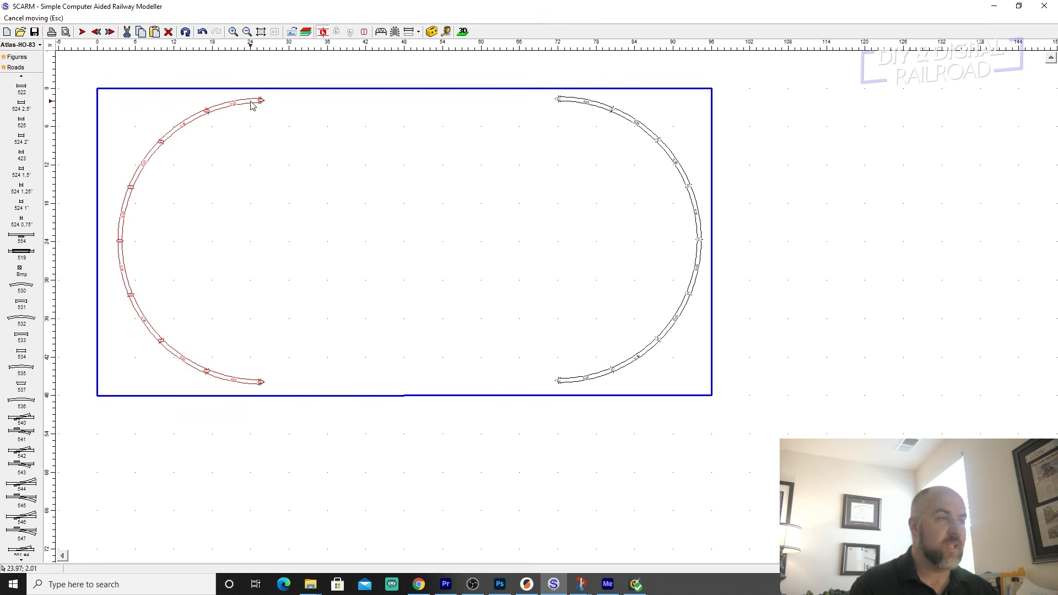
click(252, 104)
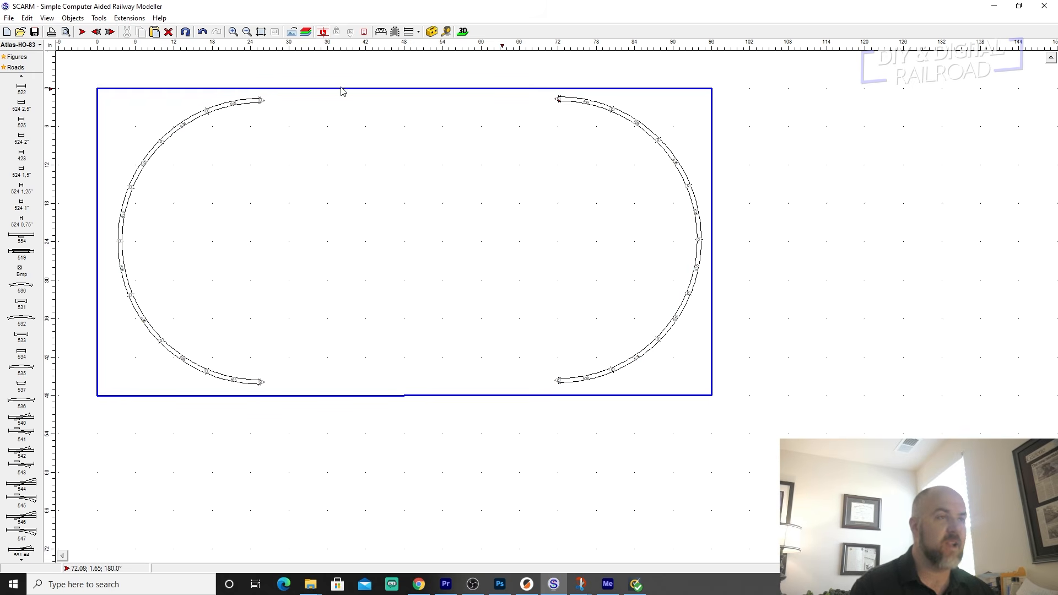
Attach a 561 #4 turnout to the upper end of the right semicircle, using the Both start point.
scroll(14, 248, down, 3)
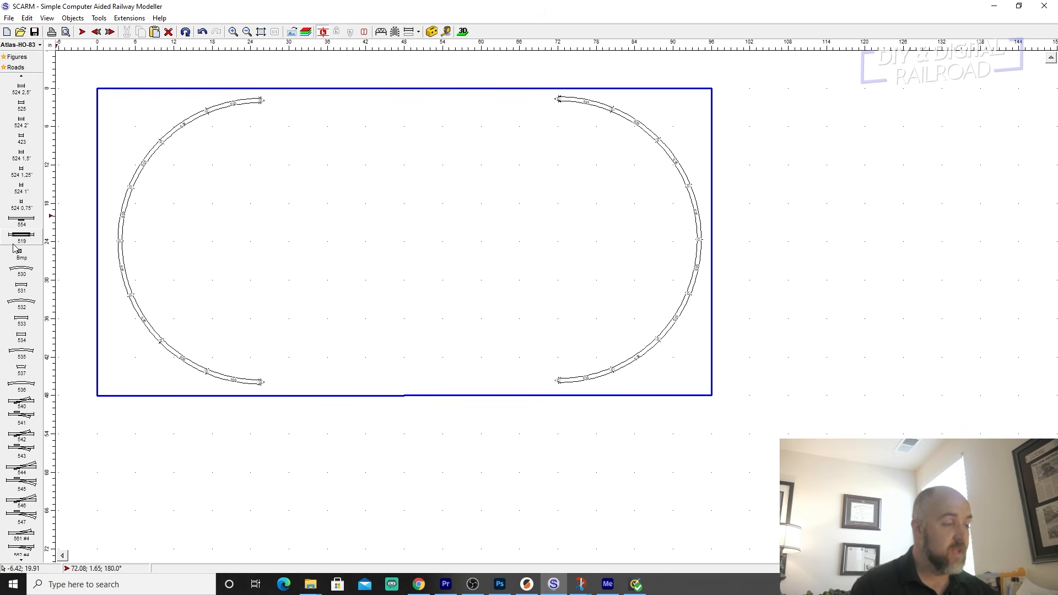
scroll(14, 247, down, 6)
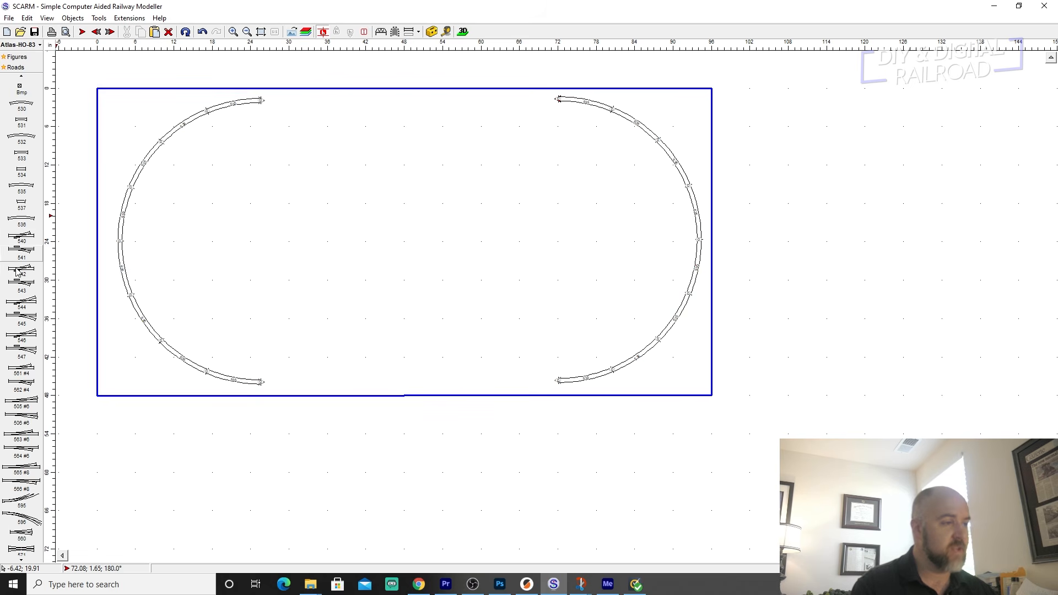
scroll(20, 275, down, 8)
scroll(25, 276, up, 4)
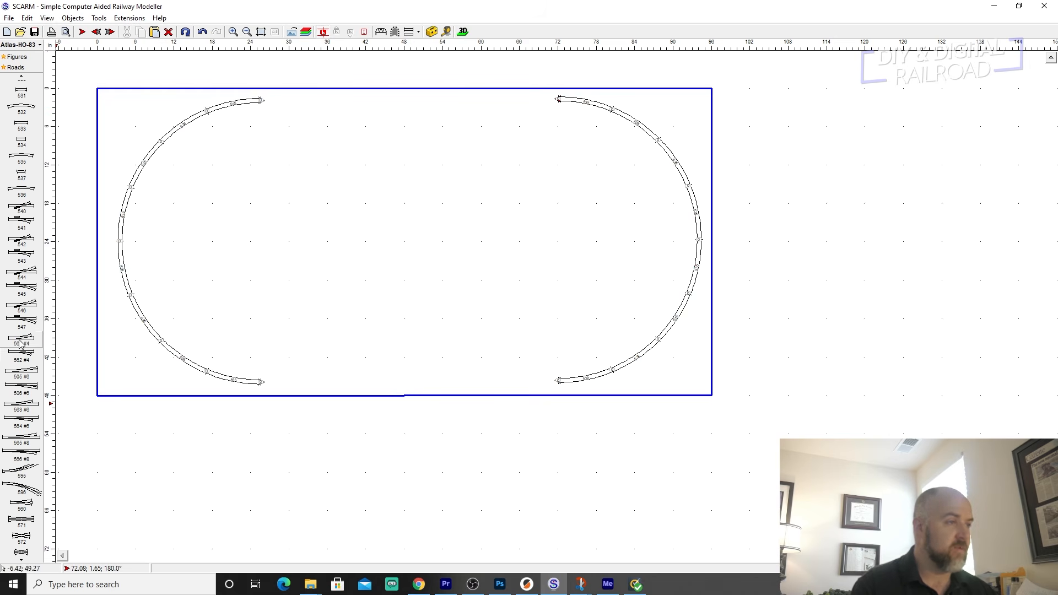
mouse_move(20, 342)
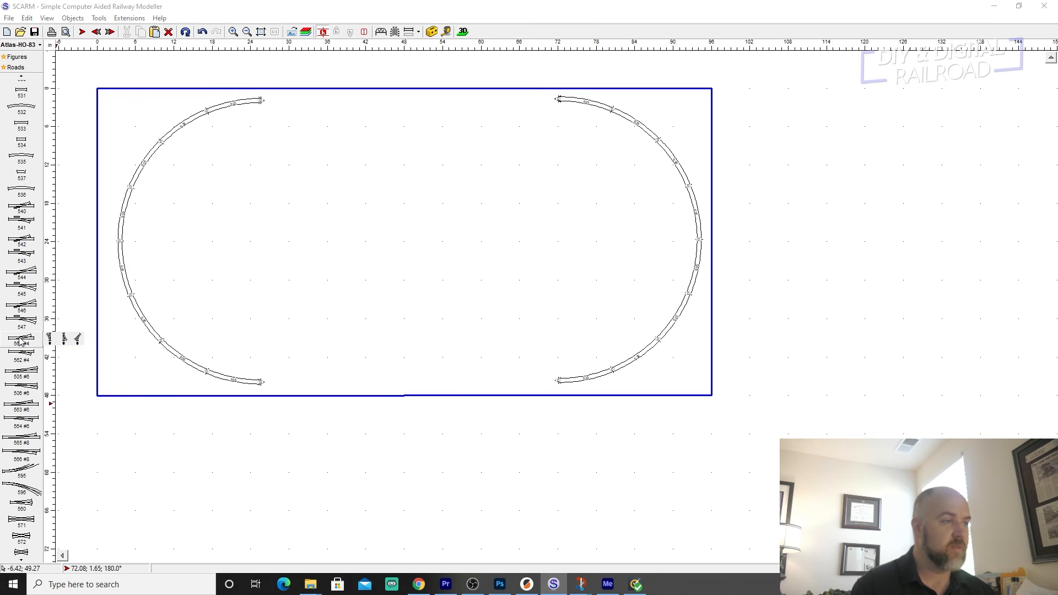
click(49, 339)
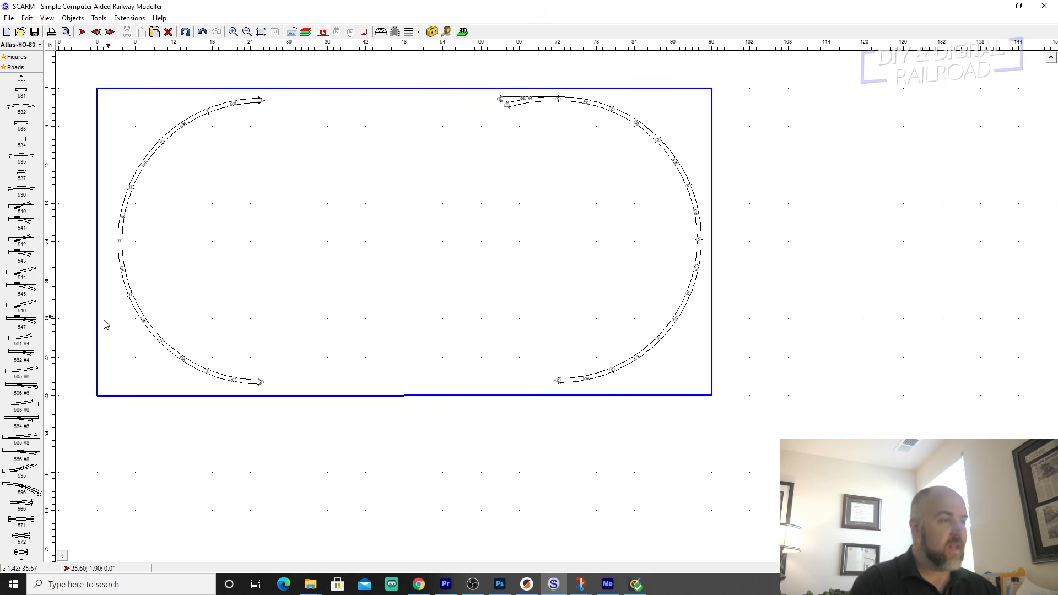
Attach a 562 #4 right-hand turnout to the upper end of the left semicircle.
click(21, 353)
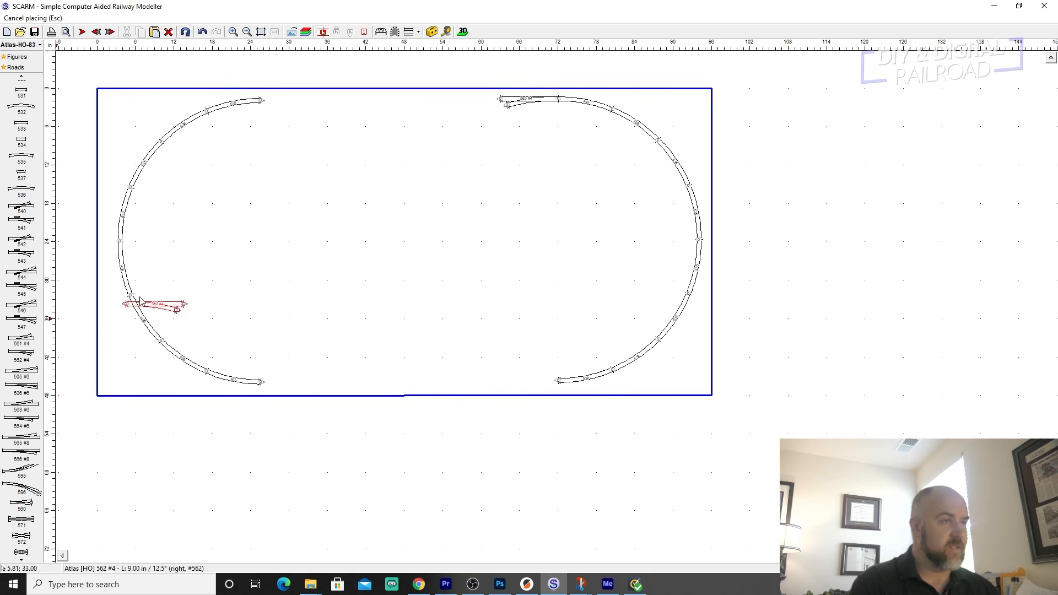
click(263, 103)
key(Escape)
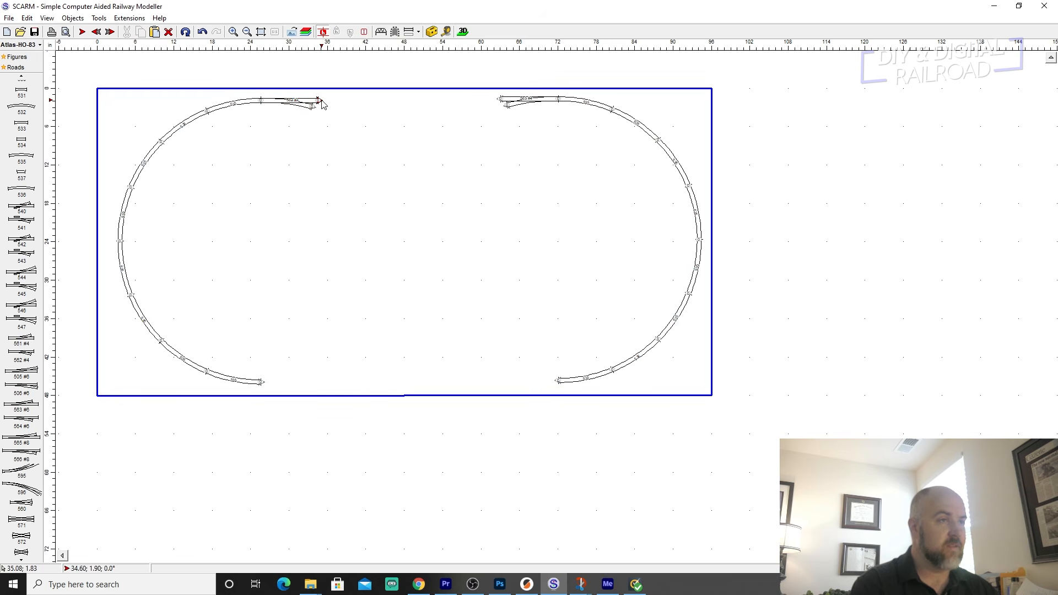
Extend the left turnout's straight leg with three 9 in 520 straights and one 6 in 521 straight.
scroll(4, 136, up, 5)
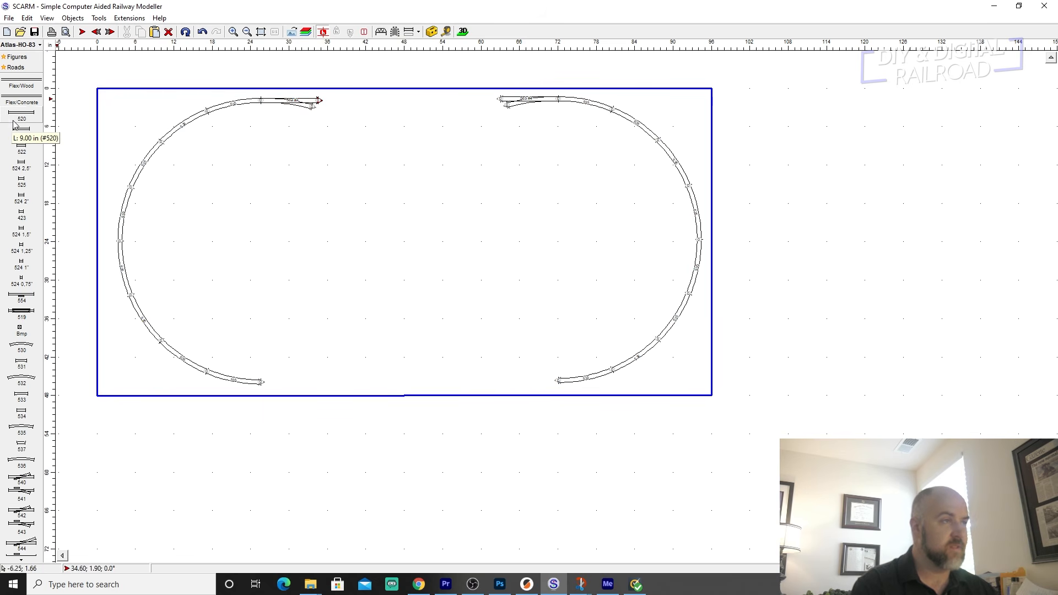
click(25, 115)
click(26, 114)
click(26, 115)
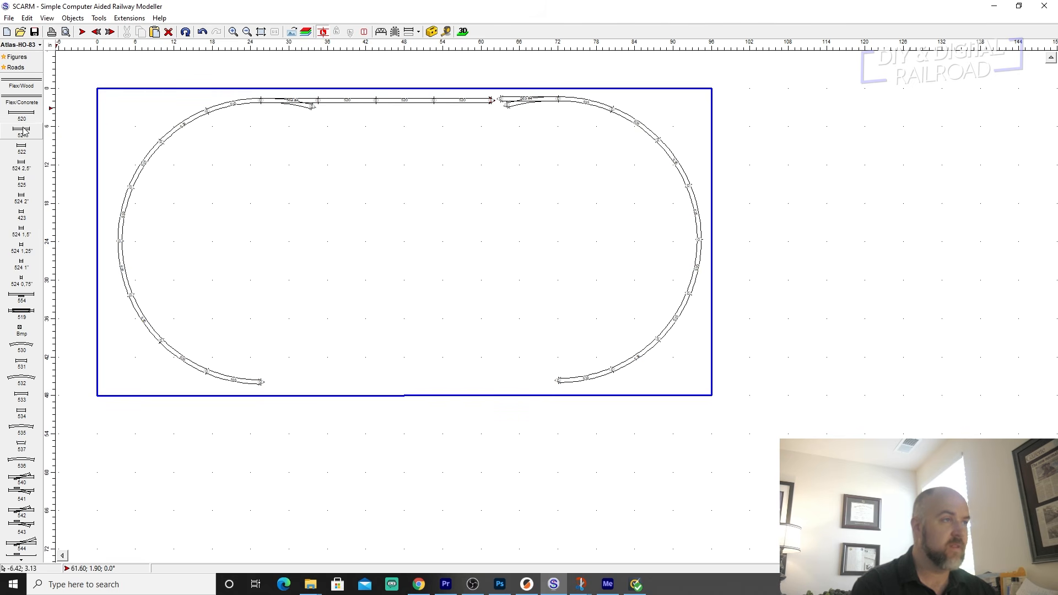
click(21, 132)
Select the left semicircle with its turnout and straights, and move it left to join the straight end to the right turnout.
drag(109, 92, 540, 396)
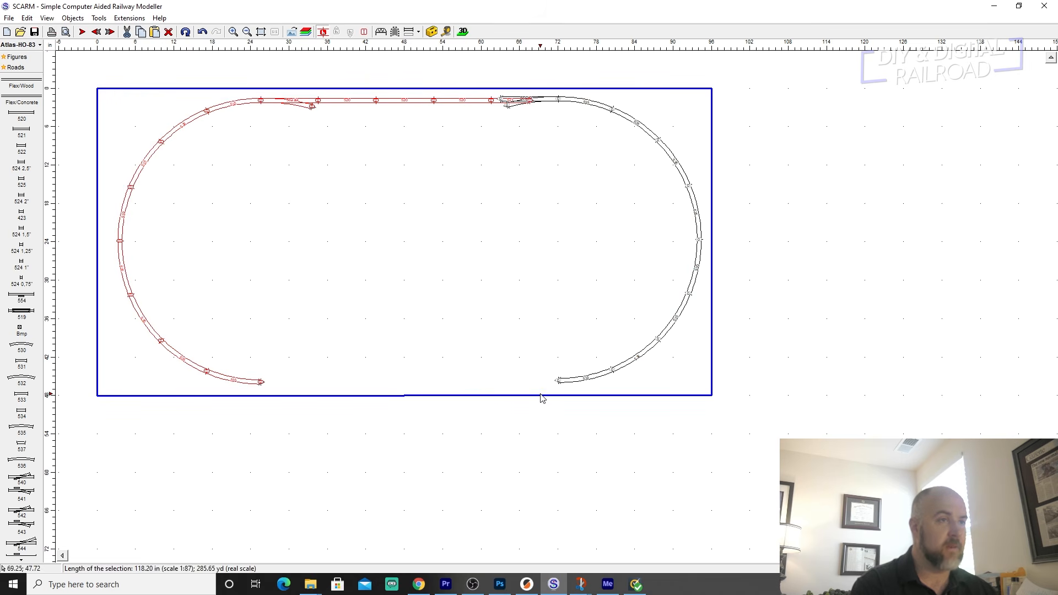
right_click(394, 100)
click(396, 158)
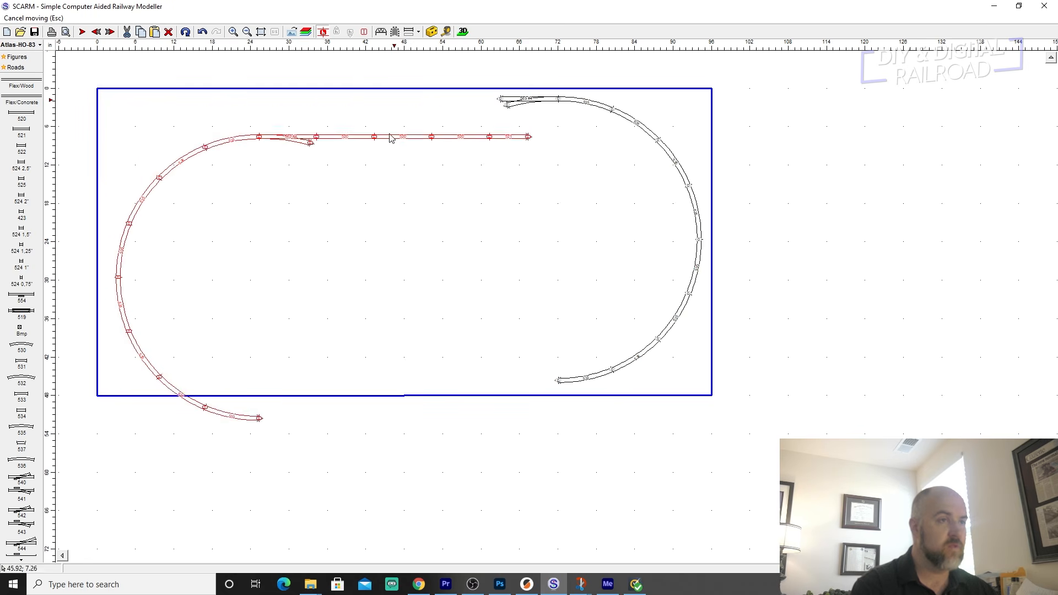
click(364, 102)
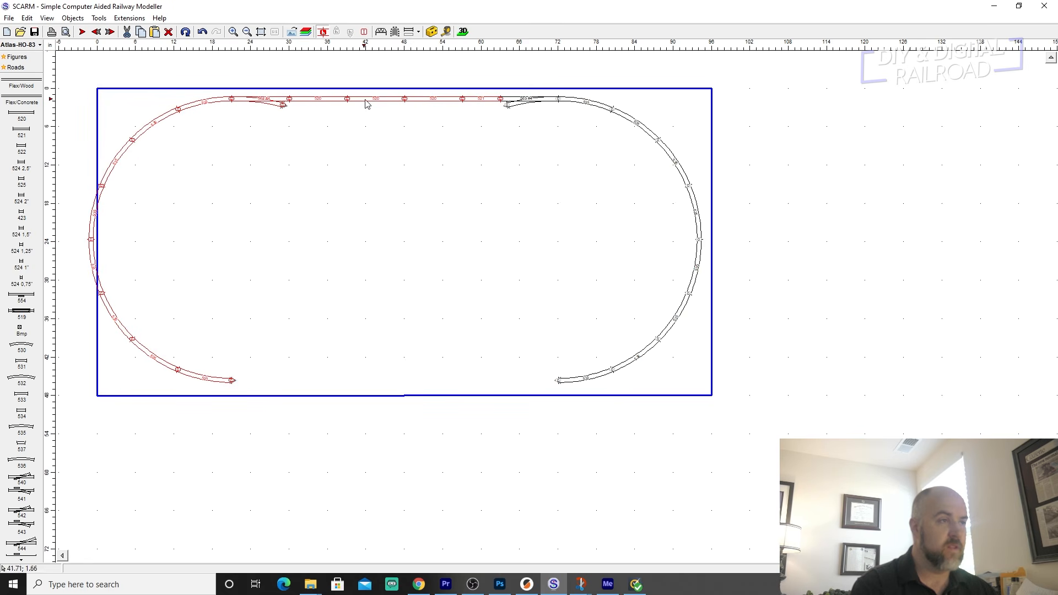
Replace the 6 in 521 straight beside the upper right turnout with a 3 in 522 straight attached to that turnout.
click(515, 152)
click(479, 99)
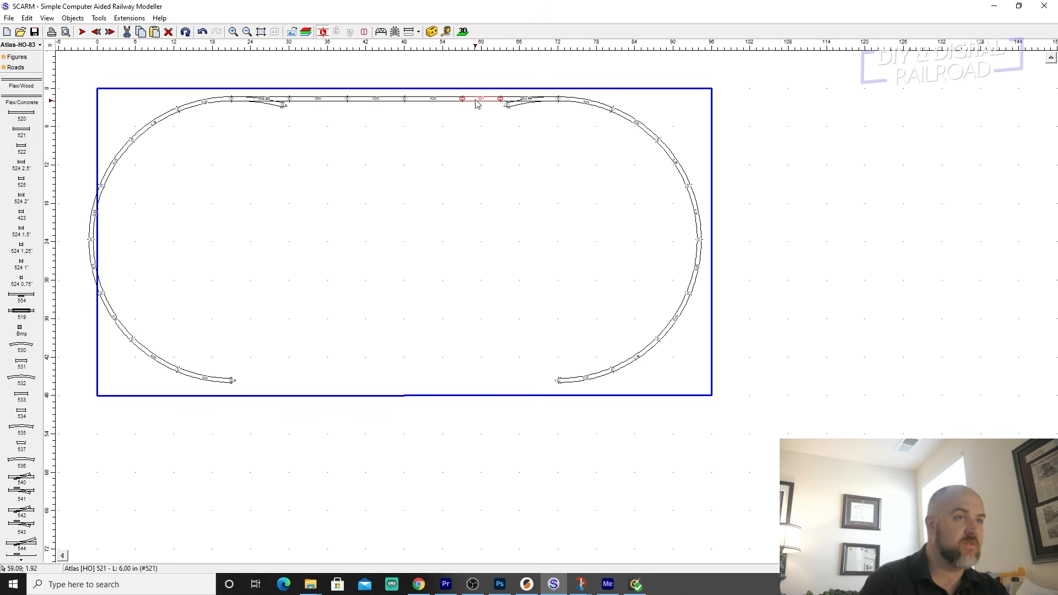
key(Delete)
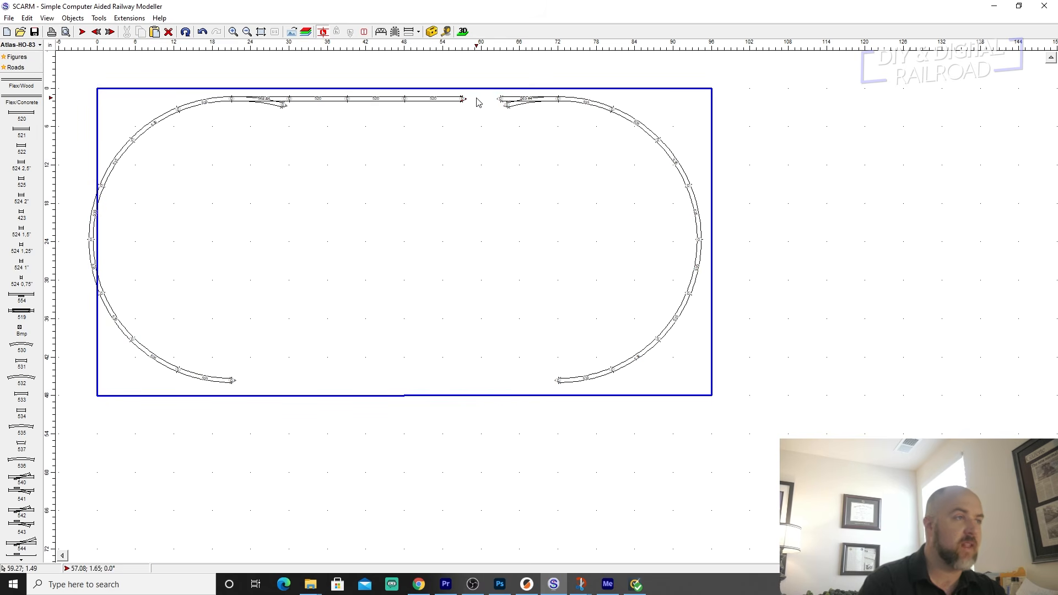
click(23, 151)
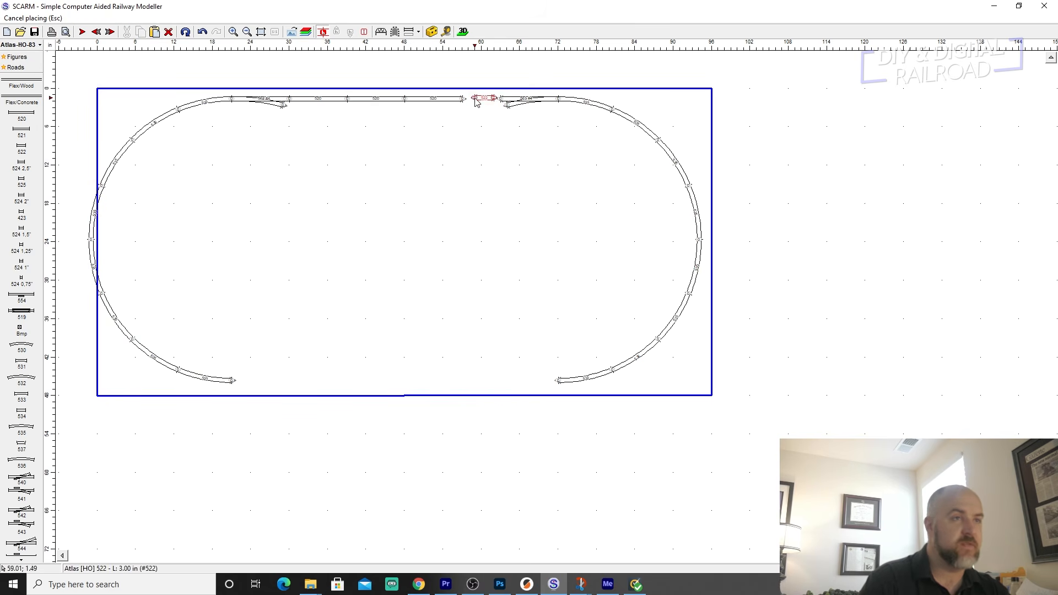
click(478, 100)
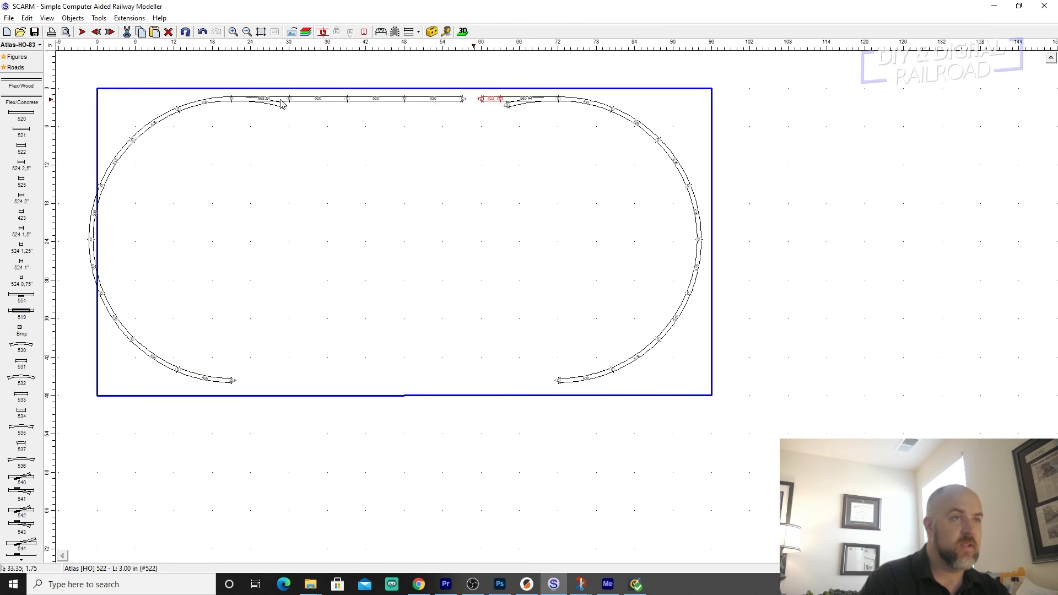
Select the left semicircle with its turnout and straights, and move it right to join the open end of the 522 straight.
drag(74, 83, 477, 286)
right_click(453, 106)
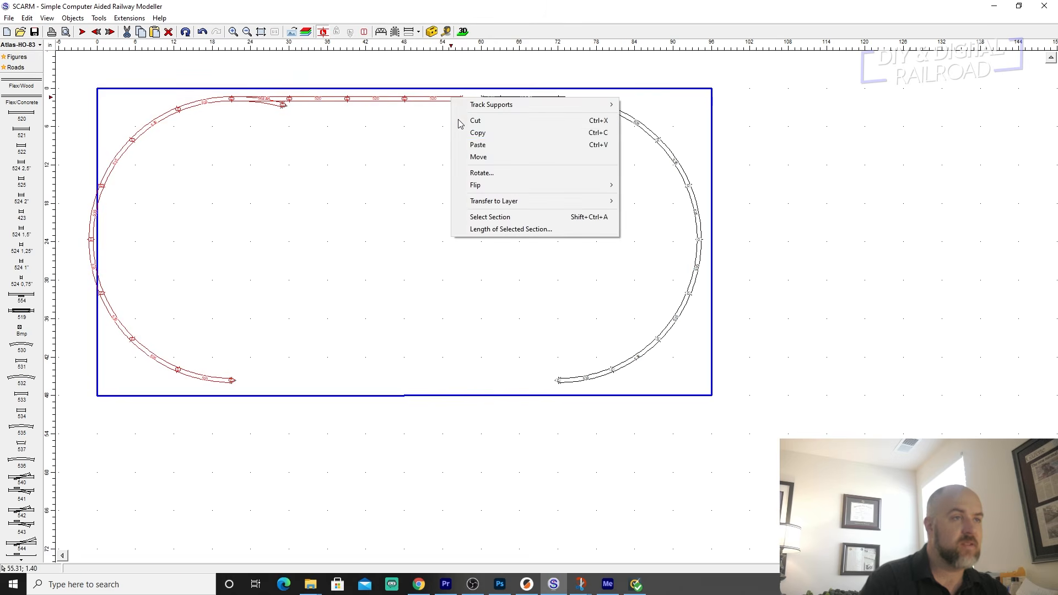
click(472, 157)
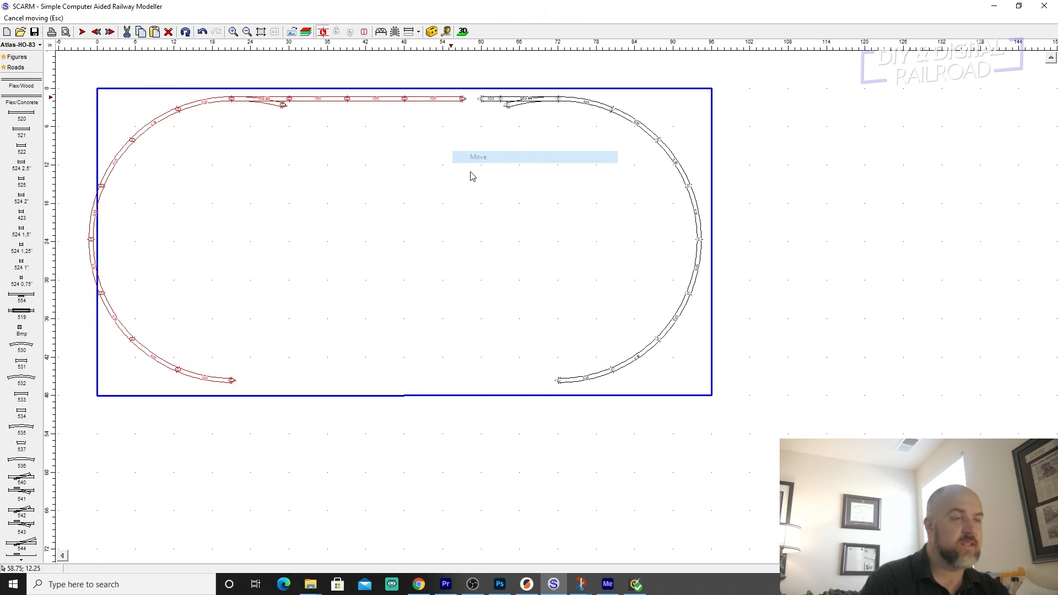
click(449, 102)
scroll(458, 125, up, 3)
scroll(422, 133, up, 5)
middle_drag(464, 104, 413, 316)
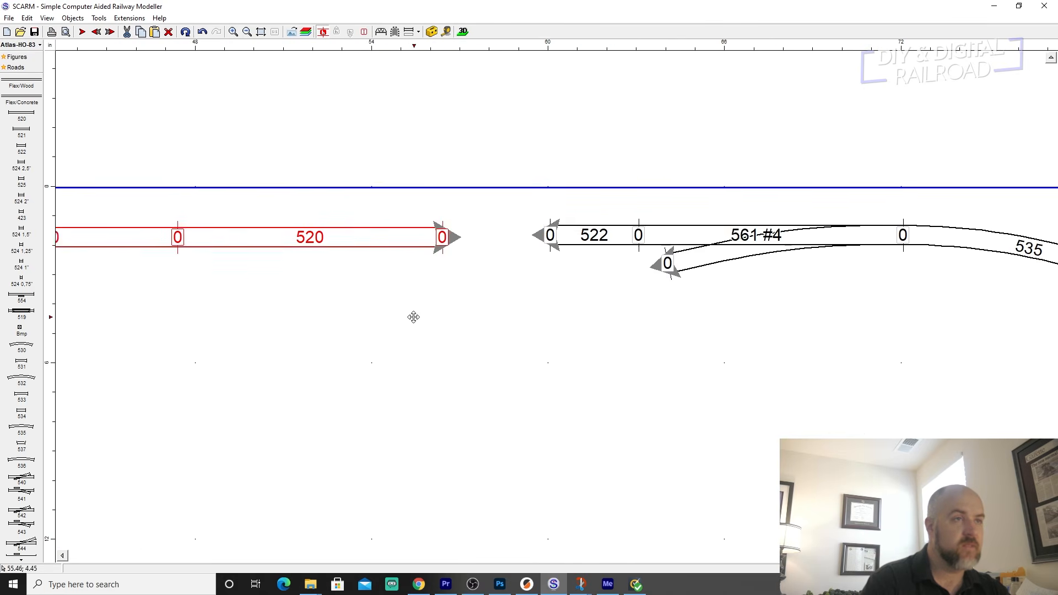
right_click(391, 234)
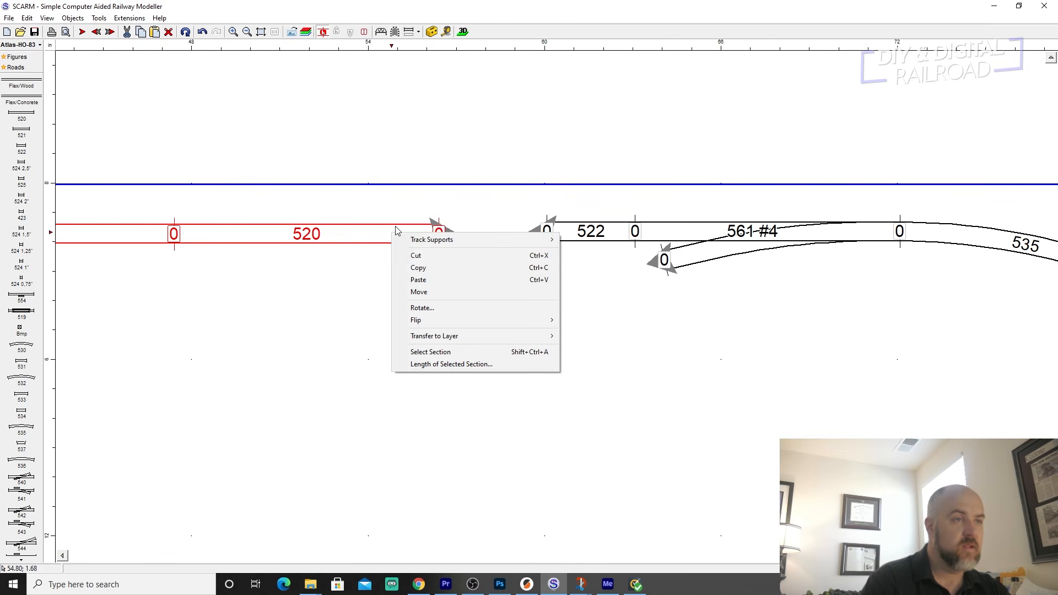
click(418, 292)
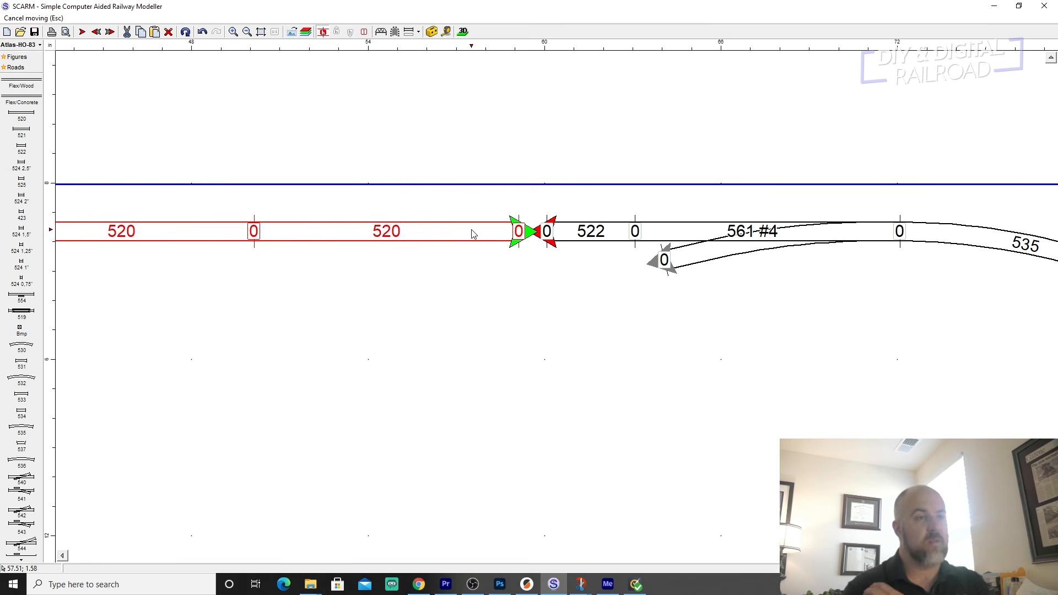
click(473, 234)
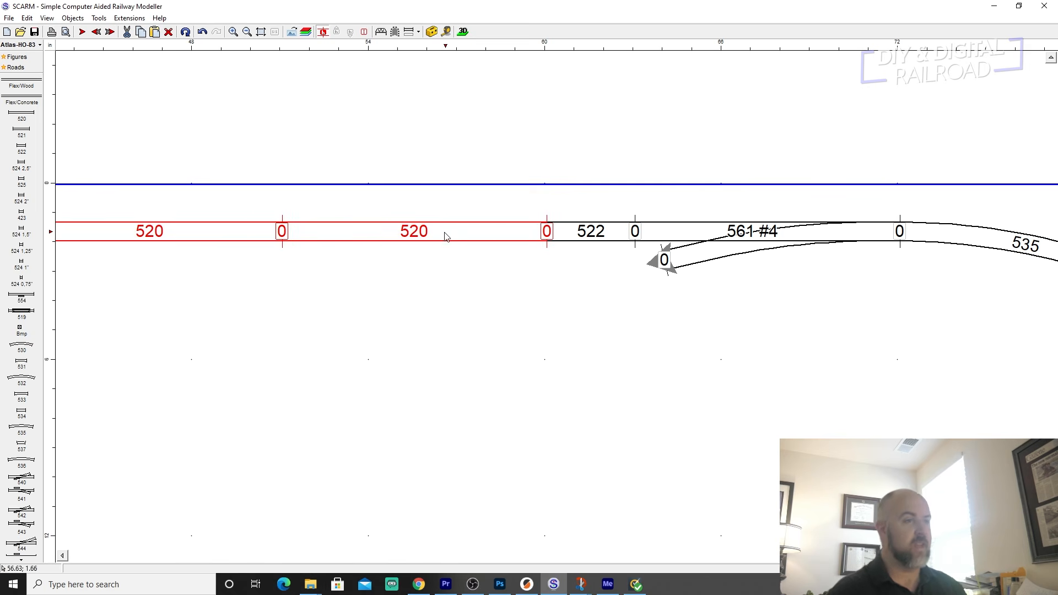
Lay Flex/Wood track from the upper right turnout's diverging leg to the upper left turnout's, with a curved first section and a 17.3 in straight.
scroll(450, 235, down, 5)
middle_drag(354, 332, 390, 267)
scroll(367, 256, up, 2)
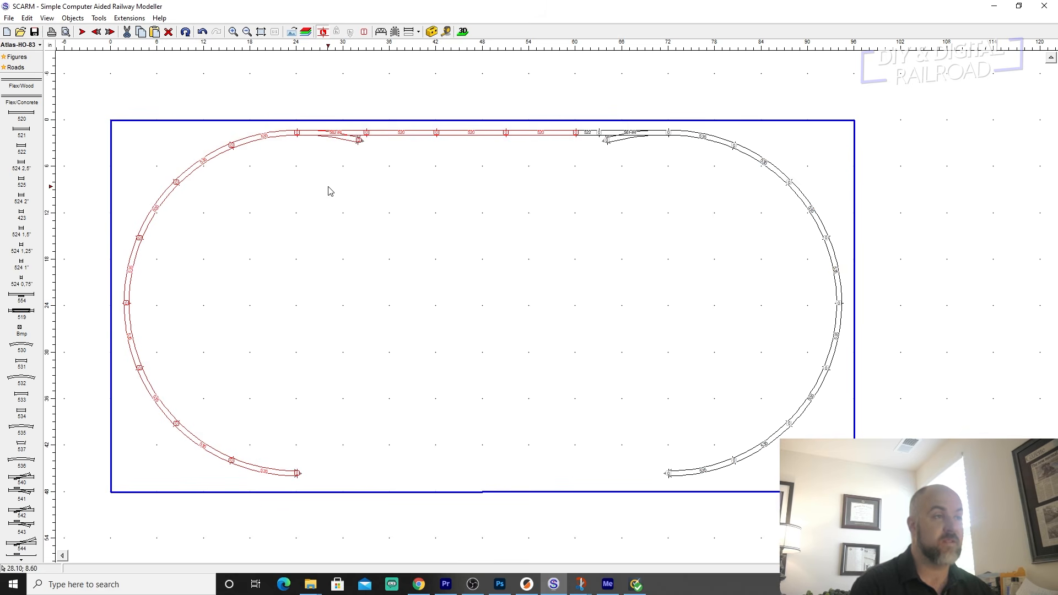
scroll(390, 215, up, 1)
click(392, 215)
scroll(342, 168, up, 1)
scroll(343, 164, up, 2)
scroll(343, 164, down, 2)
middle_drag(369, 157, 299, 217)
scroll(298, 215, up, 2)
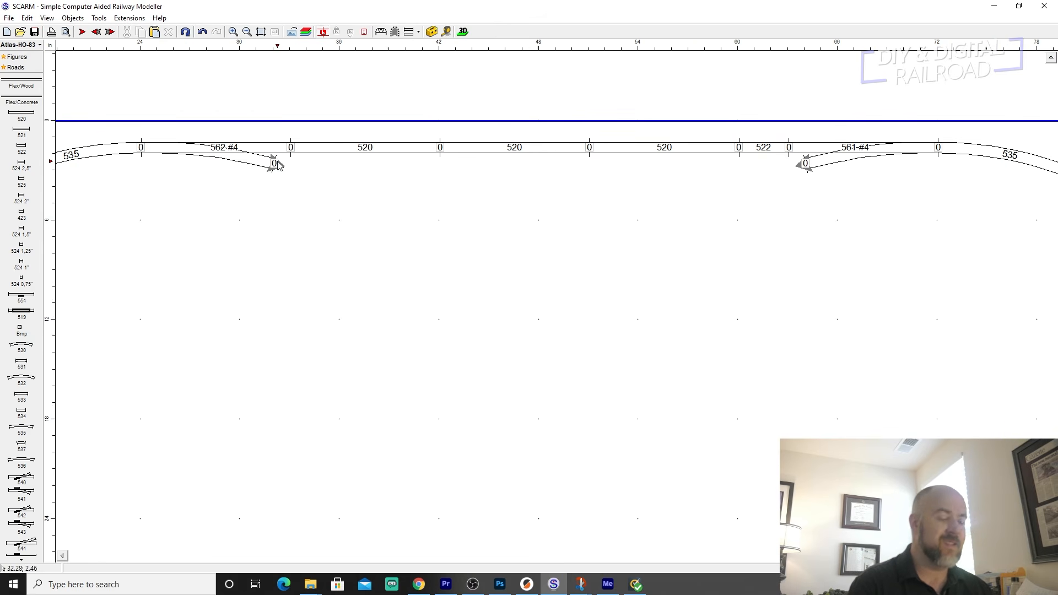
click(800, 167)
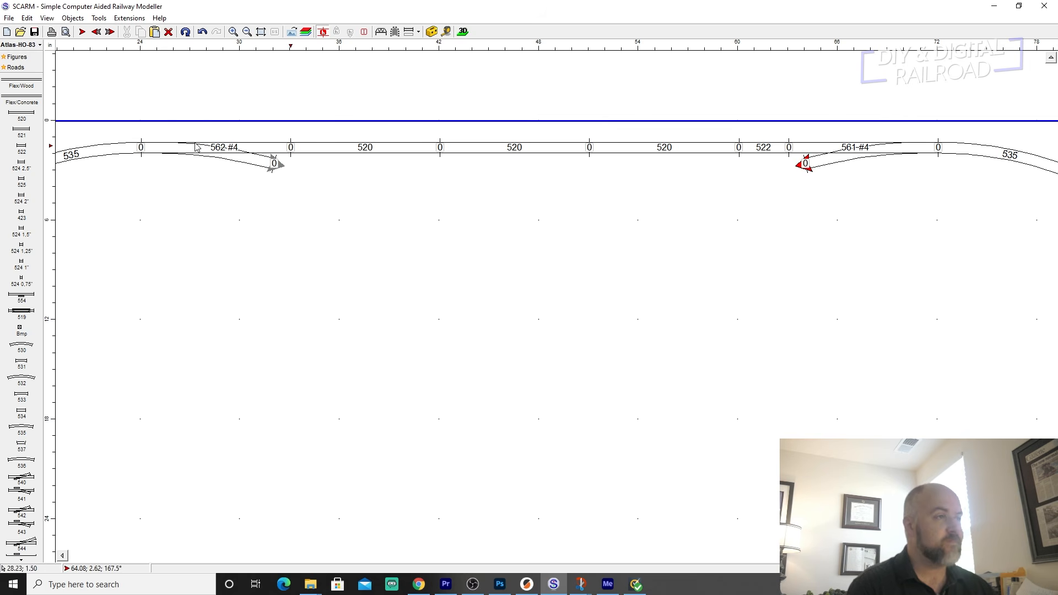
click(20, 84)
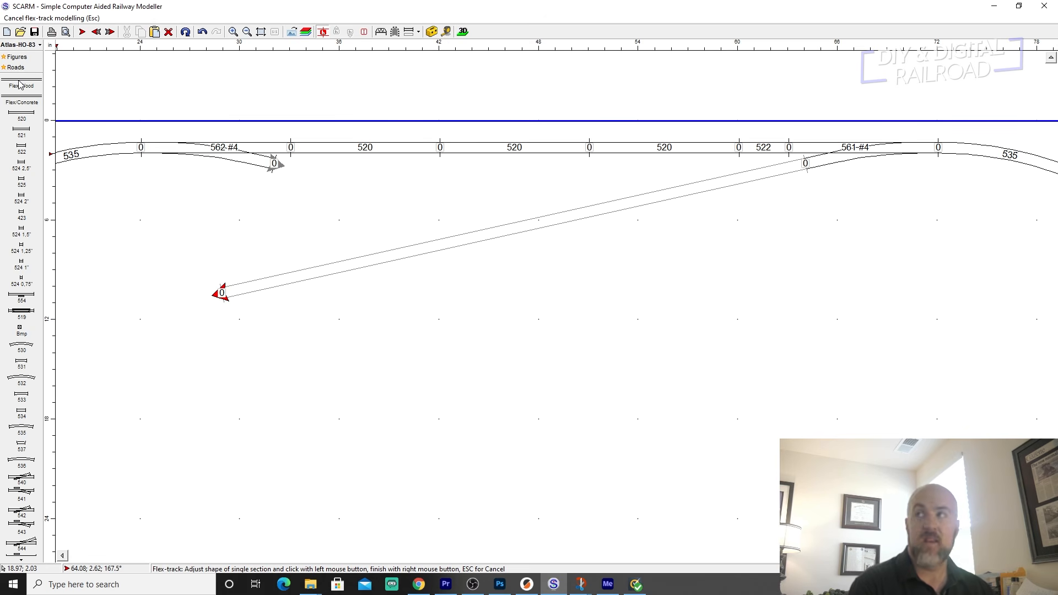
click(707, 191)
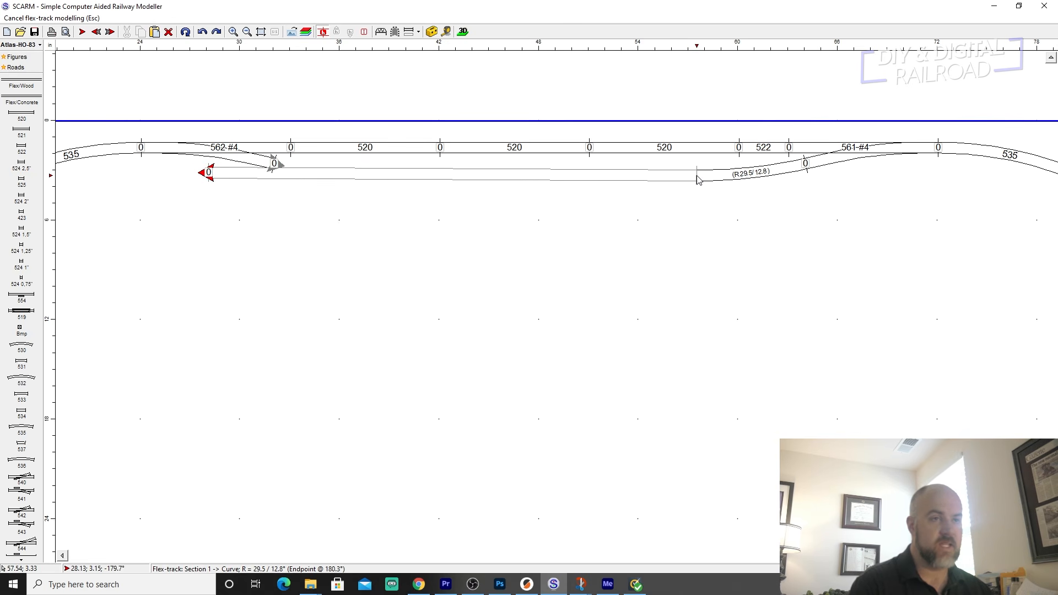
click(696, 176)
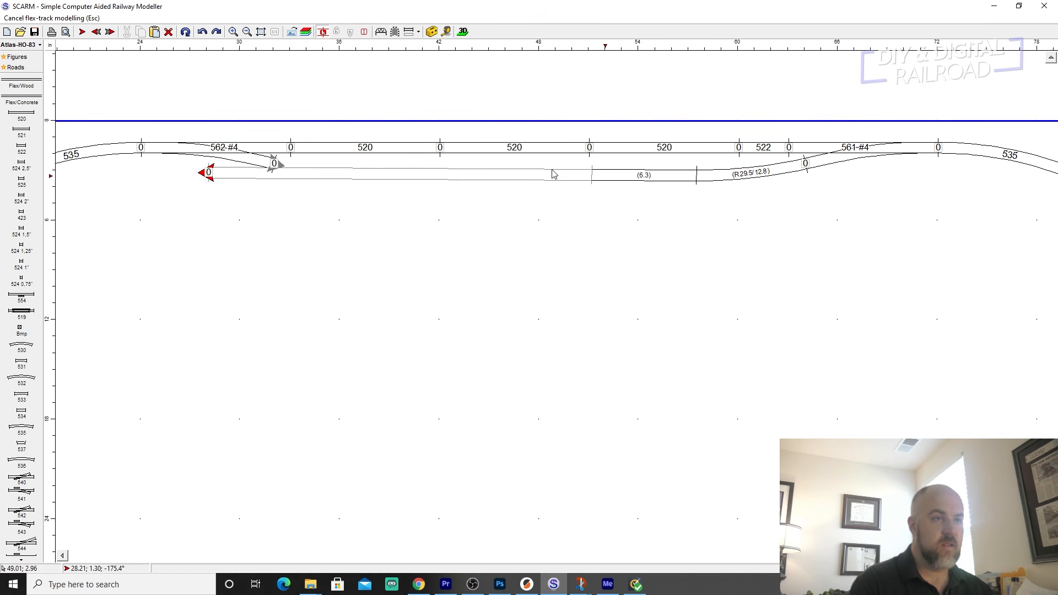
click(410, 176)
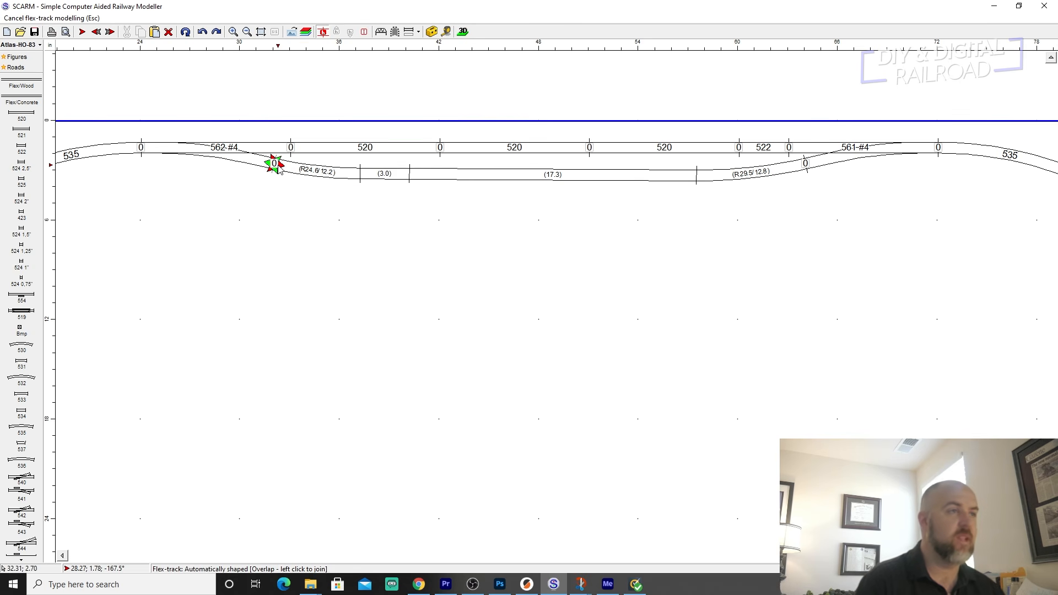
click(275, 165)
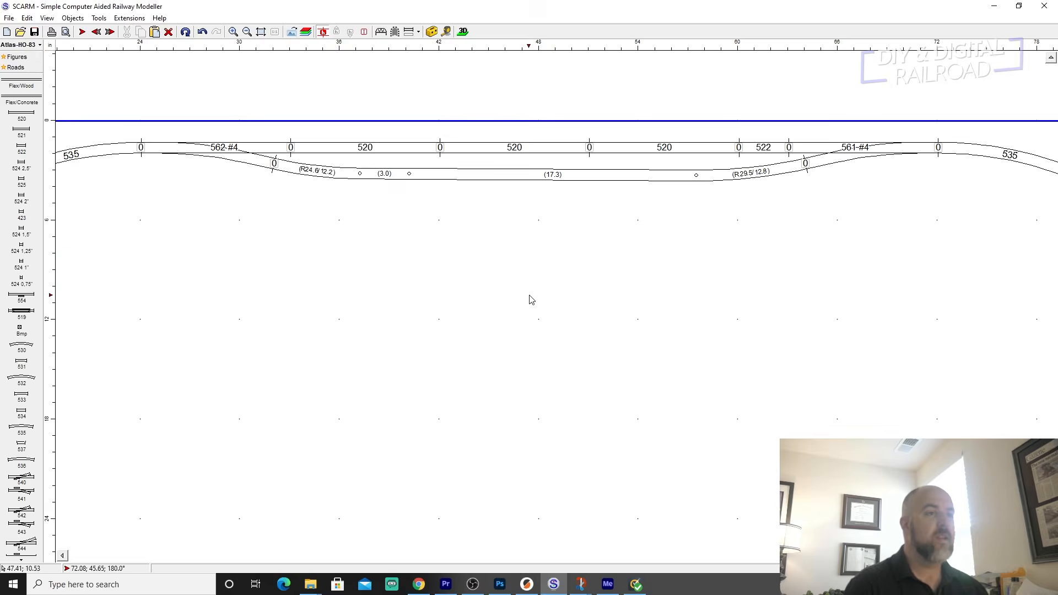
Attach a 505 #6 left-hand turnout by its straight leg to the lower end of the right semicircle, its single end facing the gap.
scroll(529, 296, down, 6)
middle_drag(666, 313, 580, 217)
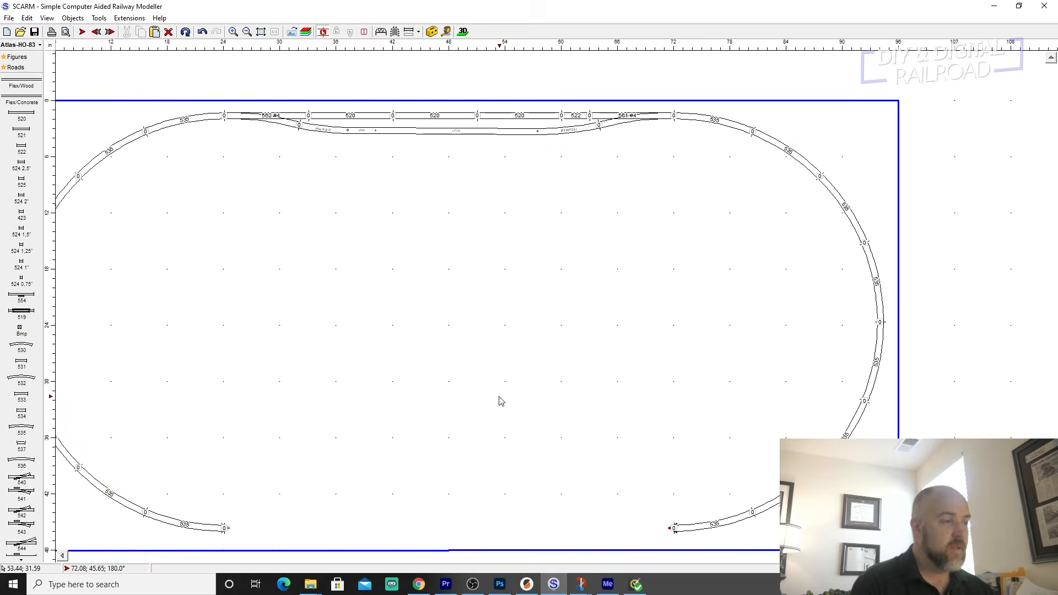
scroll(496, 402, down, 3)
middle_drag(492, 379, 537, 492)
scroll(463, 275, up, 3)
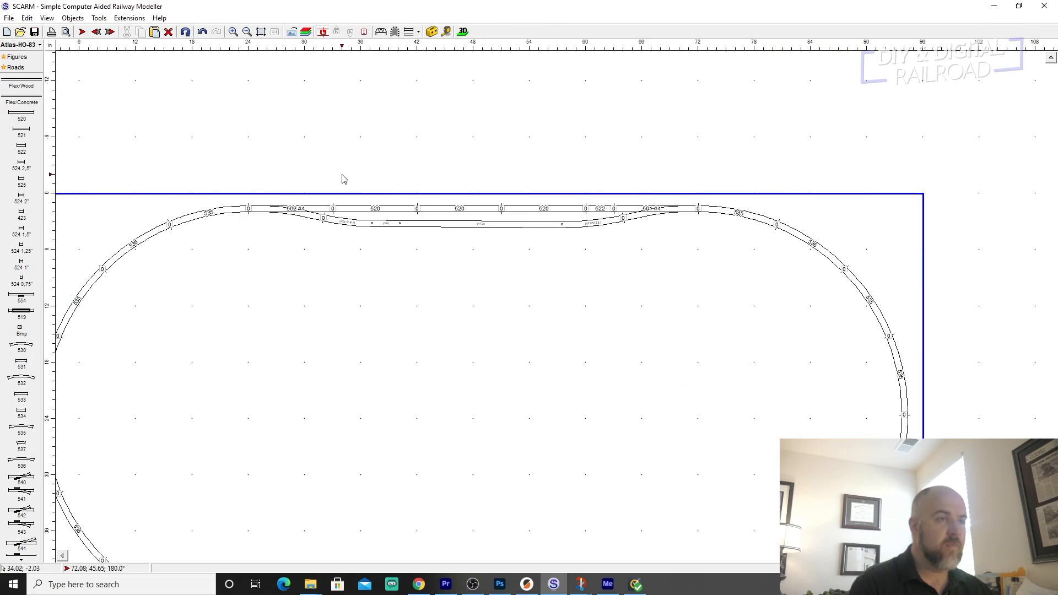
middle_drag(623, 377, 626, 188)
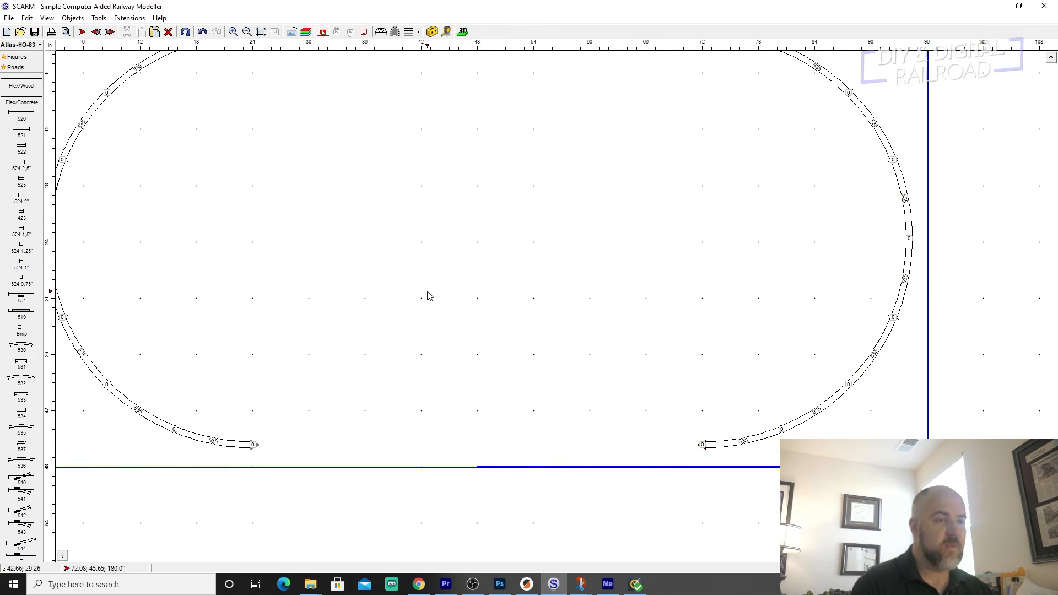
scroll(22, 410, down, 3)
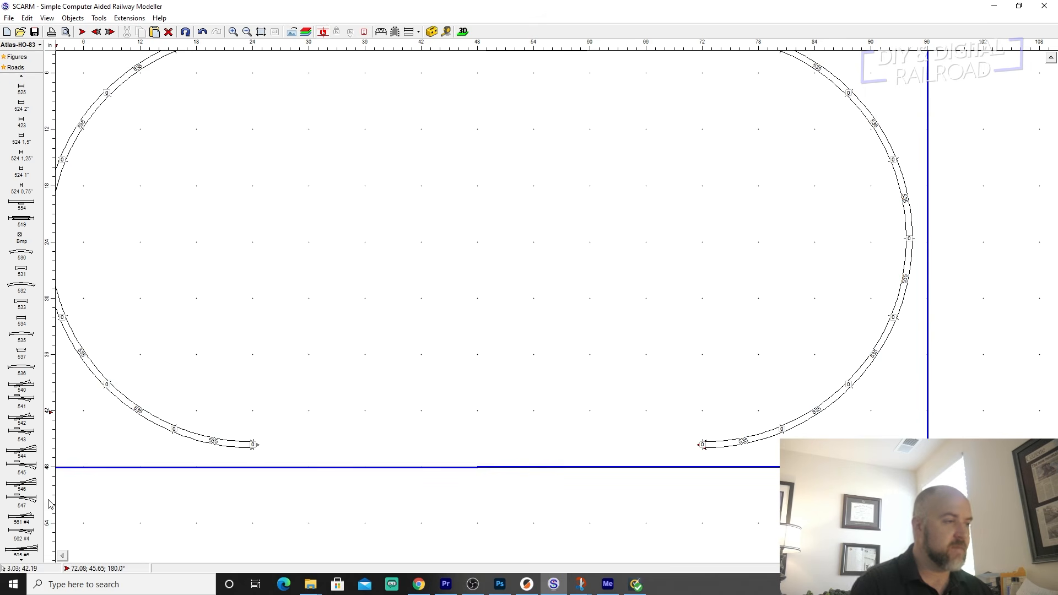
scroll(16, 474, down, 2)
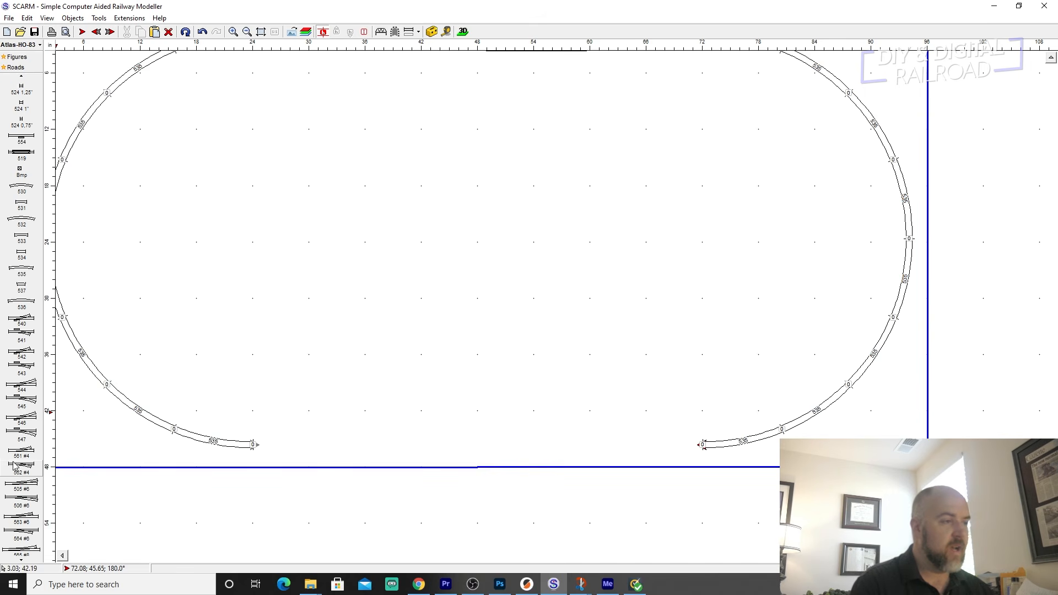
scroll(20, 486, down, 1)
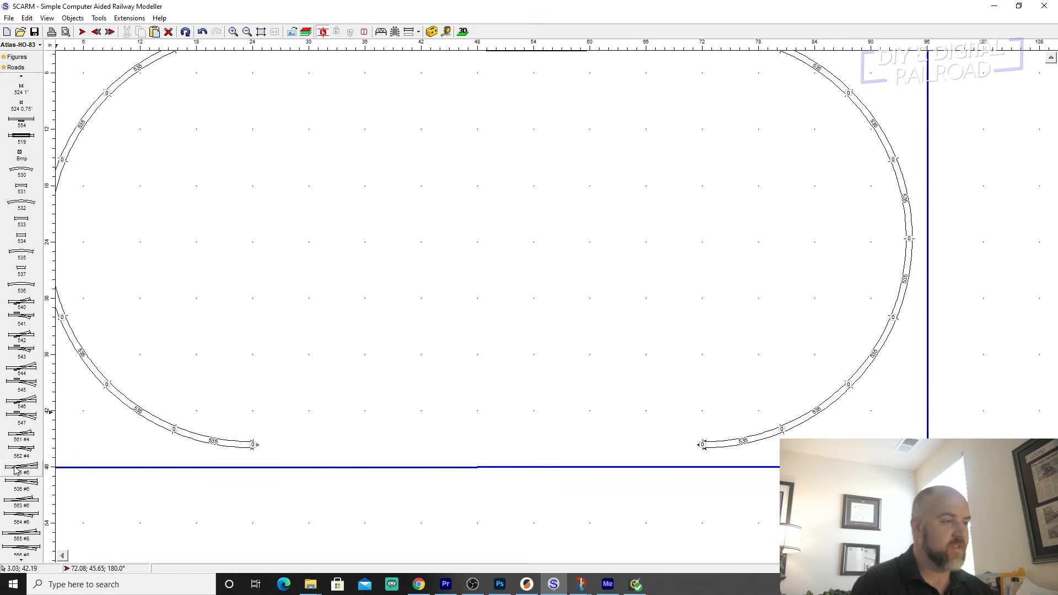
click(16, 469)
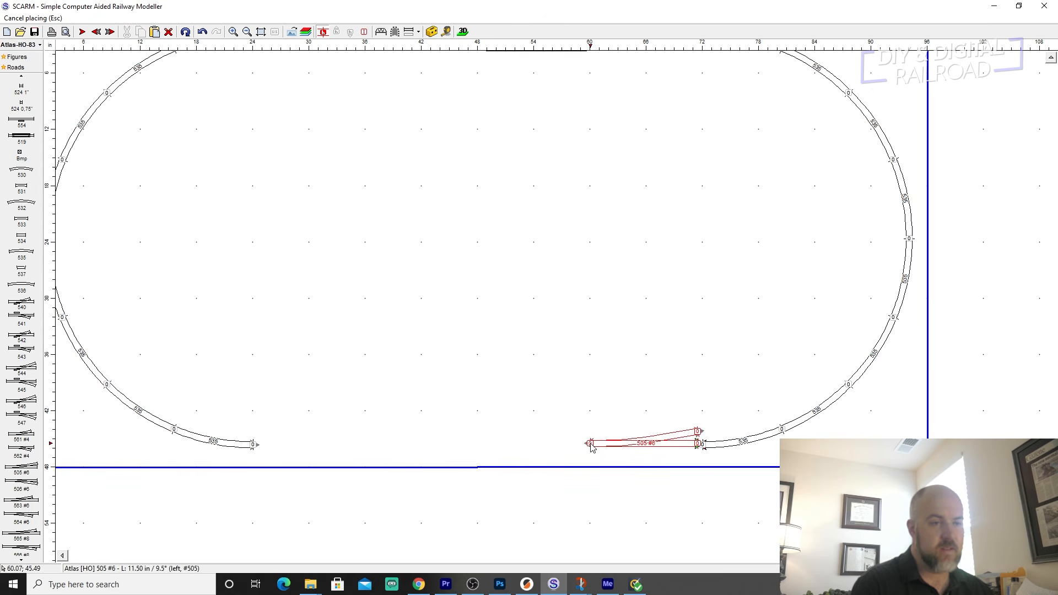
click(590, 445)
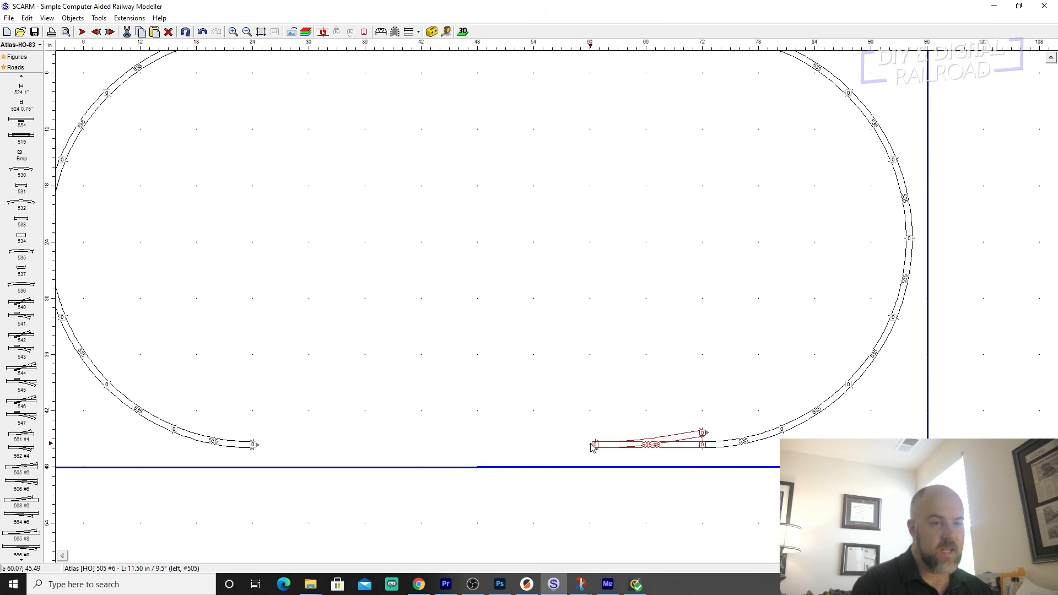
Attach a 506 #6 right-hand turnout by its straight leg to the lower end of the left semicircle, its single end facing the gap.
click(255, 447)
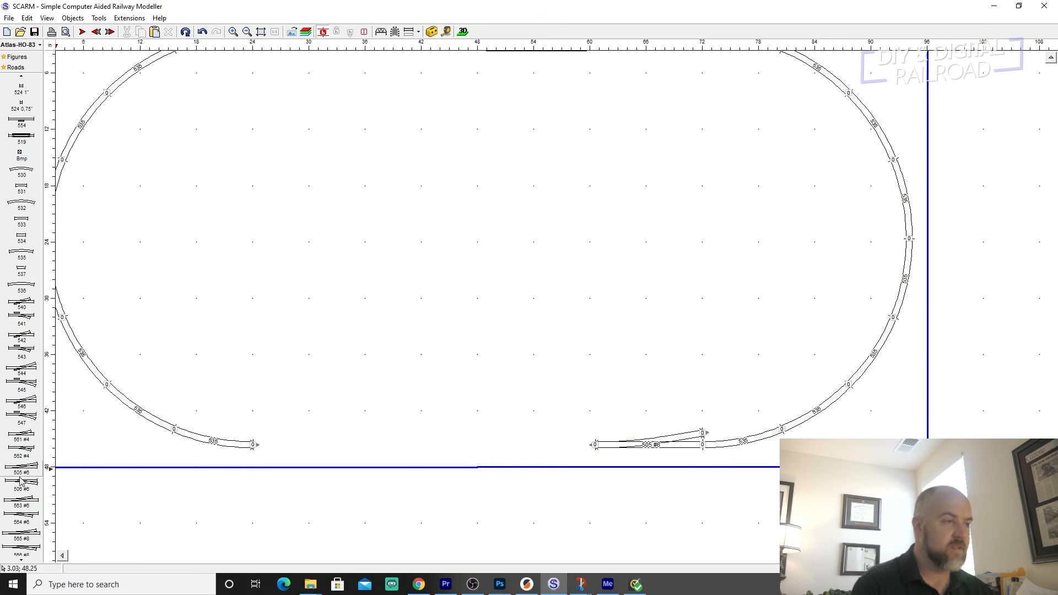
click(255, 445)
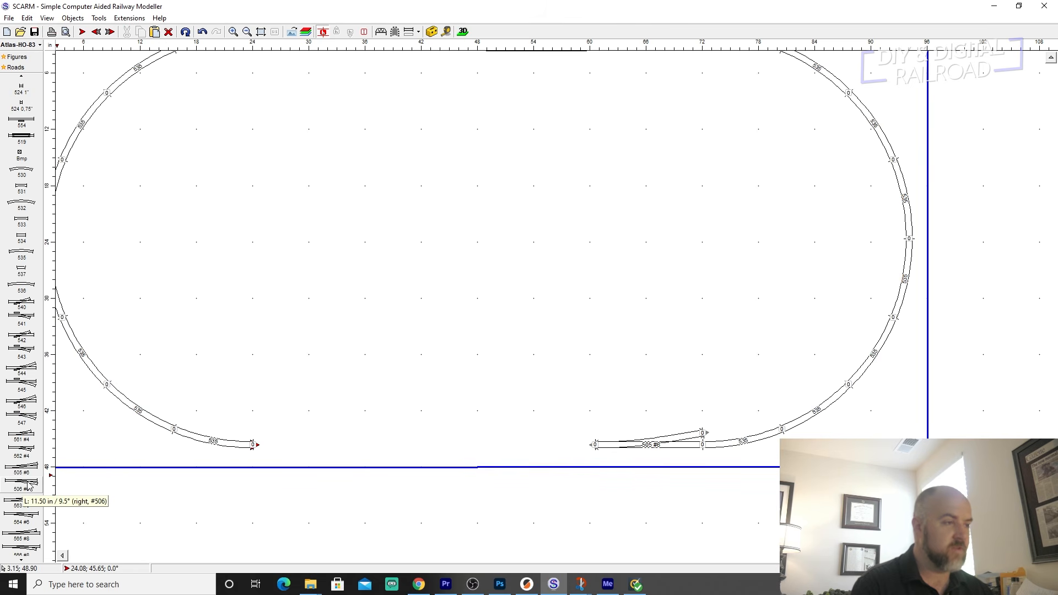
mouse_move(29, 484)
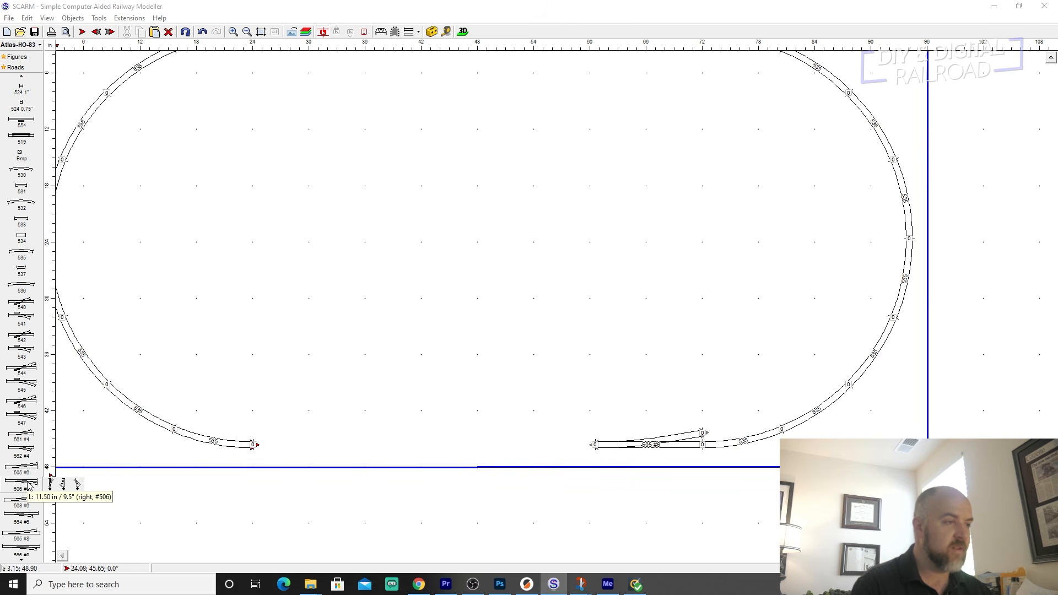
click(65, 484)
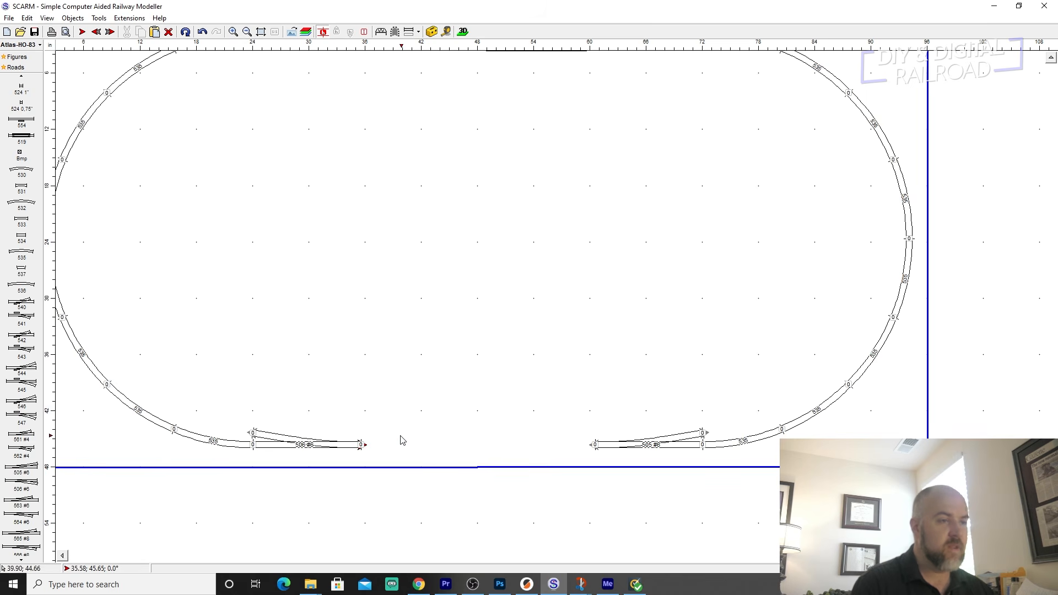
Extend the lower left turnout toward the right one with two 9 in 520 straights.
click(364, 444)
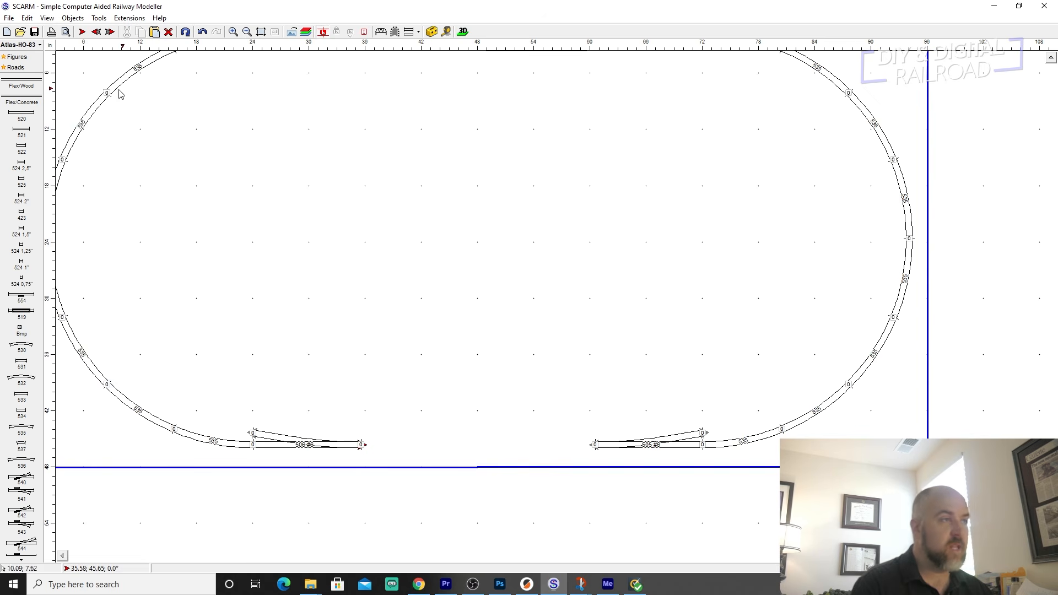
click(23, 117)
click(23, 117)
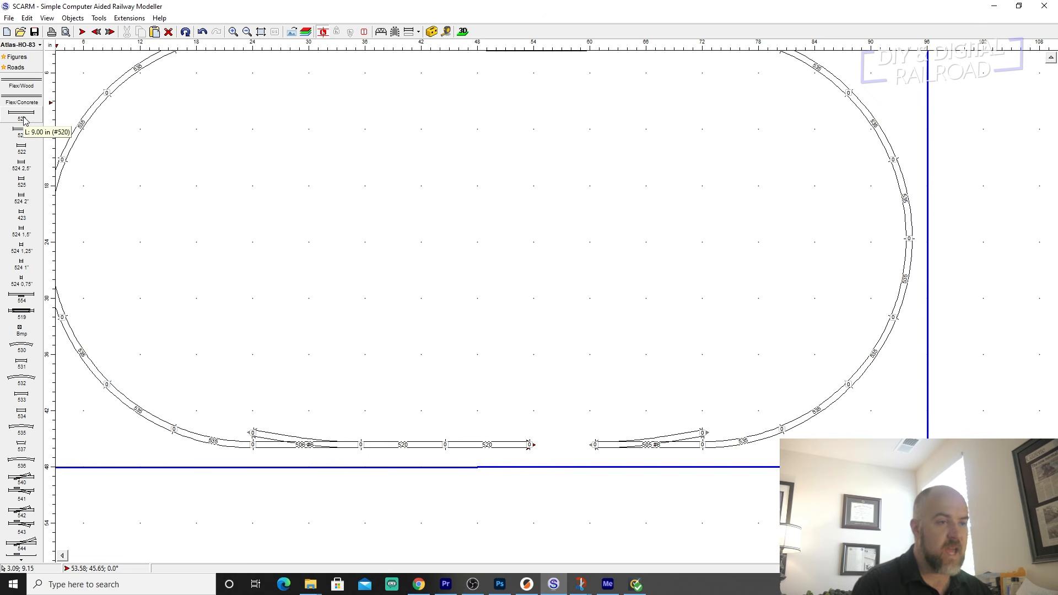
click(24, 119)
key(ctrl+z)
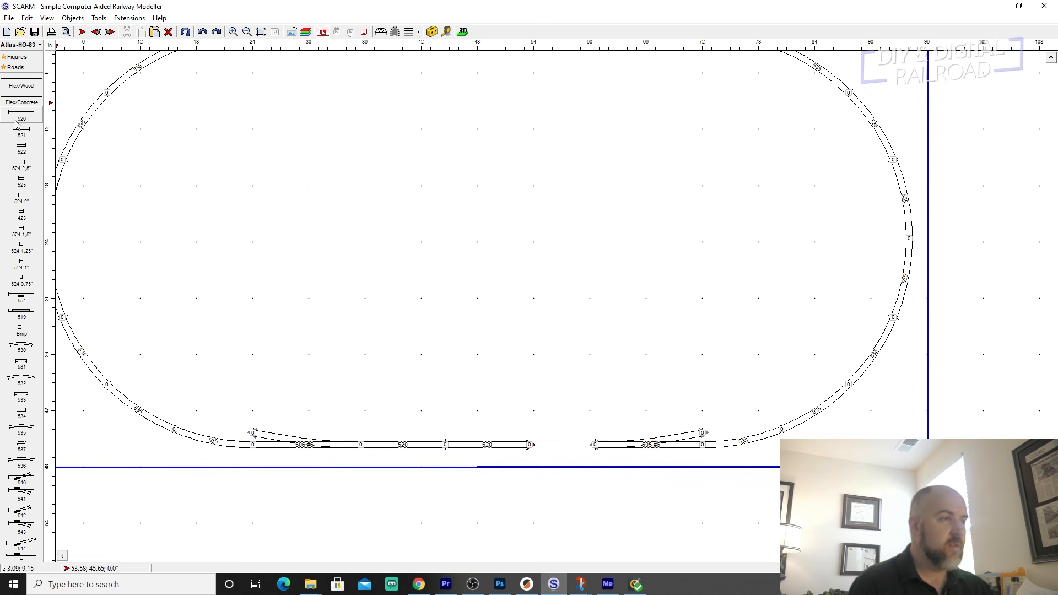
Close the remaining gap between the lower turnouts with one 522, one 524 2.5 in and one 423 straight.
click(22, 132)
key(ctrl+z)
click(31, 156)
click(32, 157)
key(ctrl+z)
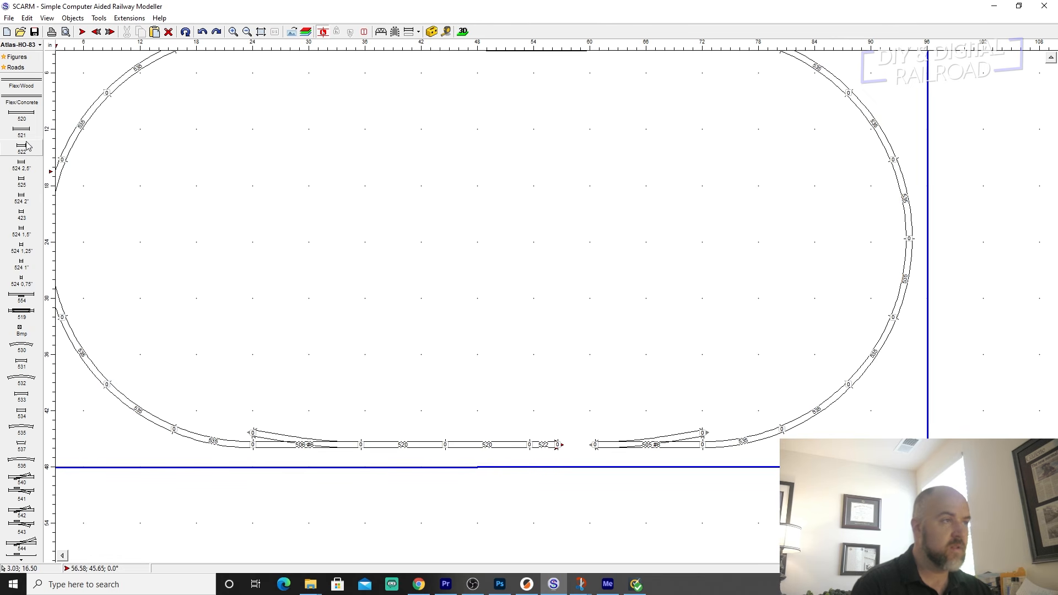
click(22, 168)
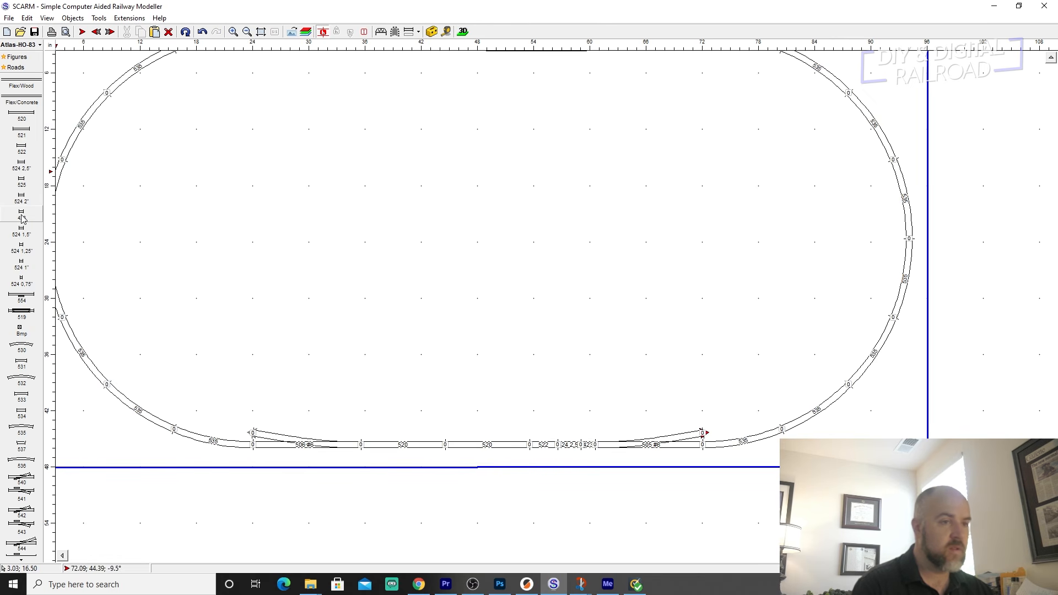
Replace the sectional straights between the lower two turnouts with Flex/Wood track joined to both turnouts.
drag(646, 408, 367, 448)
key(Delete)
scroll(373, 378, up, 2)
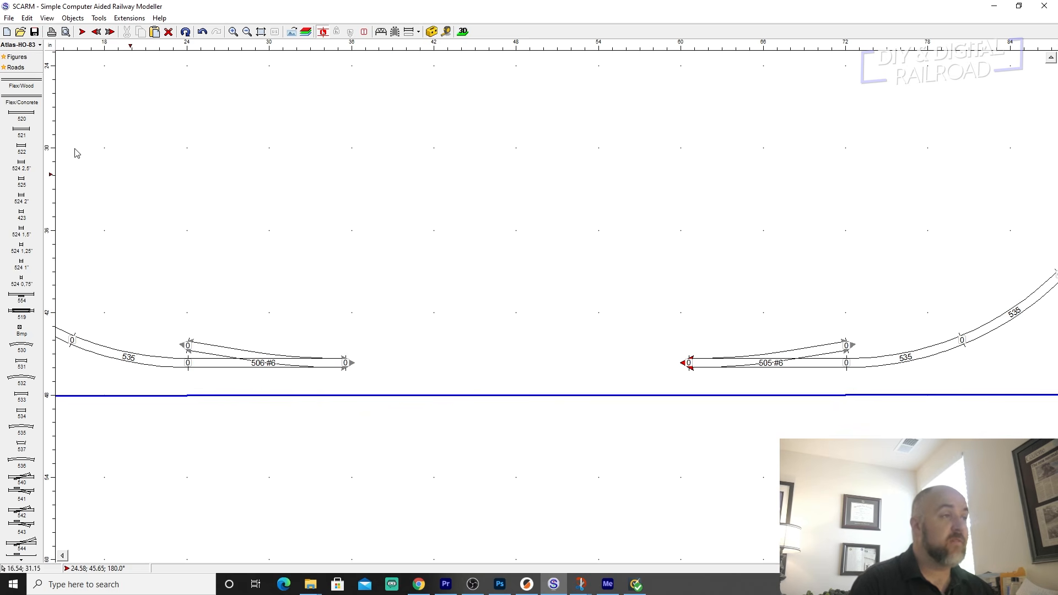
click(16, 86)
click(345, 363)
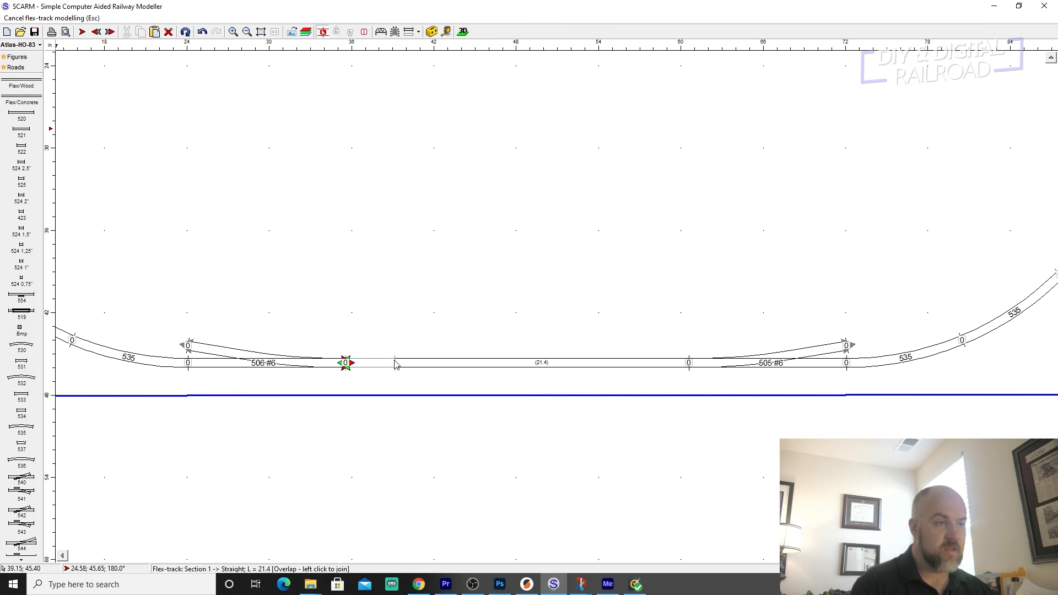
click(388, 368)
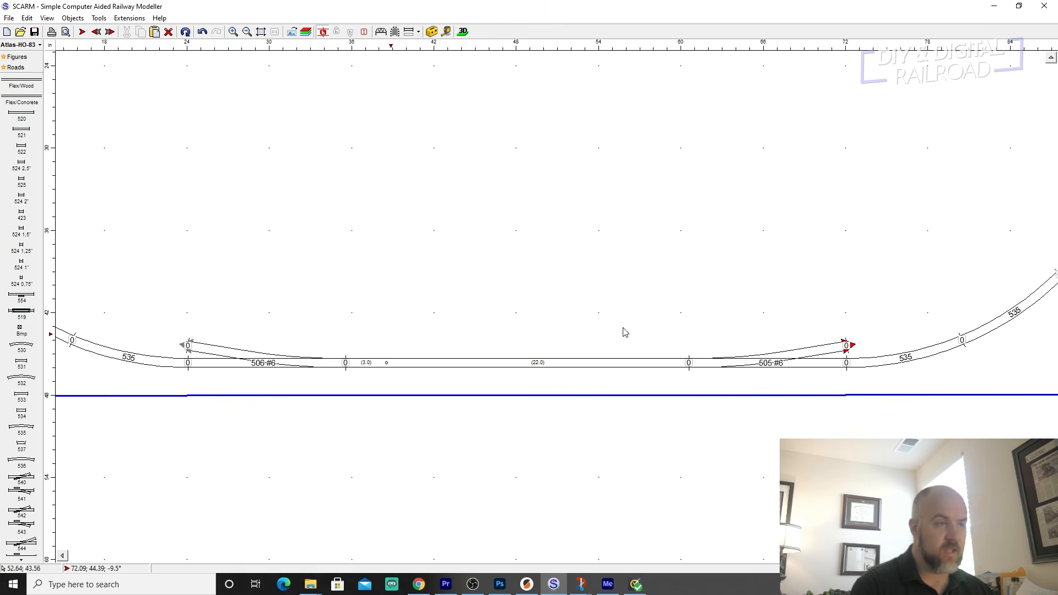
Convert the sectional curves of the left semicircle to Atlas [HO] Flex/Wood (#500) track and clear the selection.
scroll(484, 222, down, 3)
middle_drag(491, 177, 560, 328)
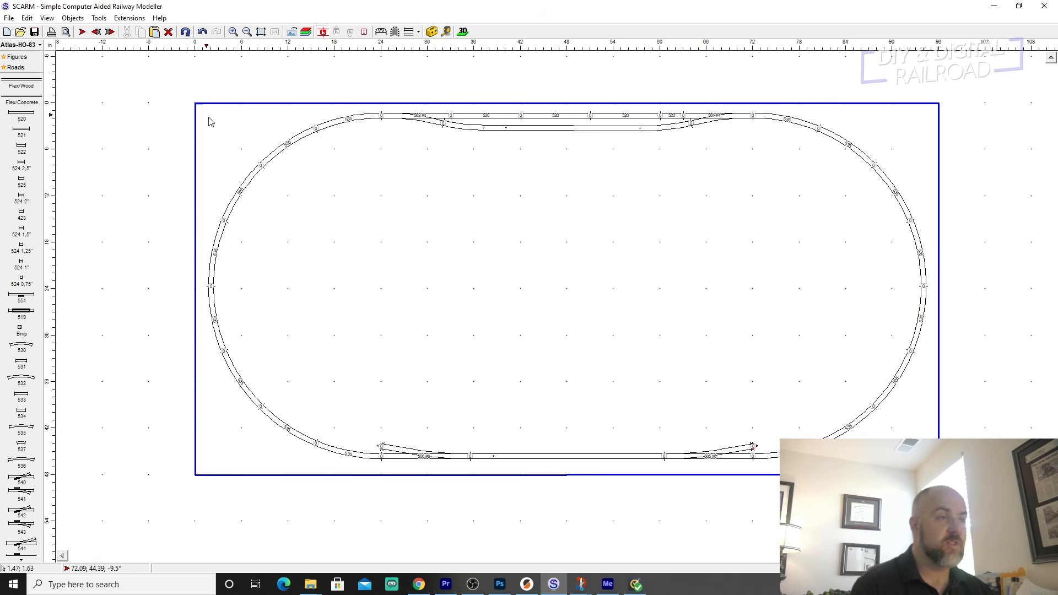
drag(154, 83, 401, 479)
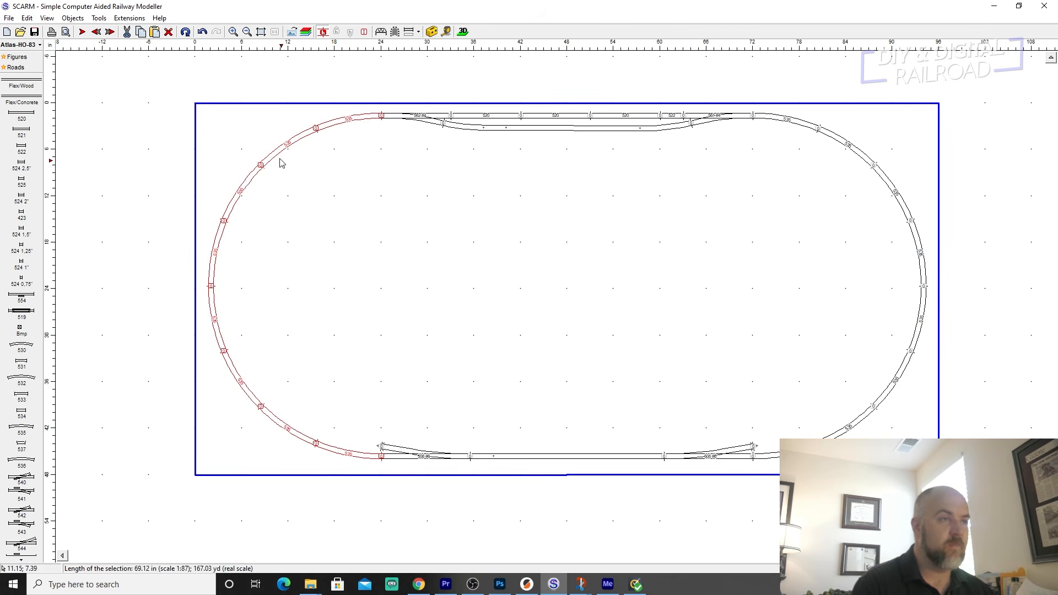
click(99, 18)
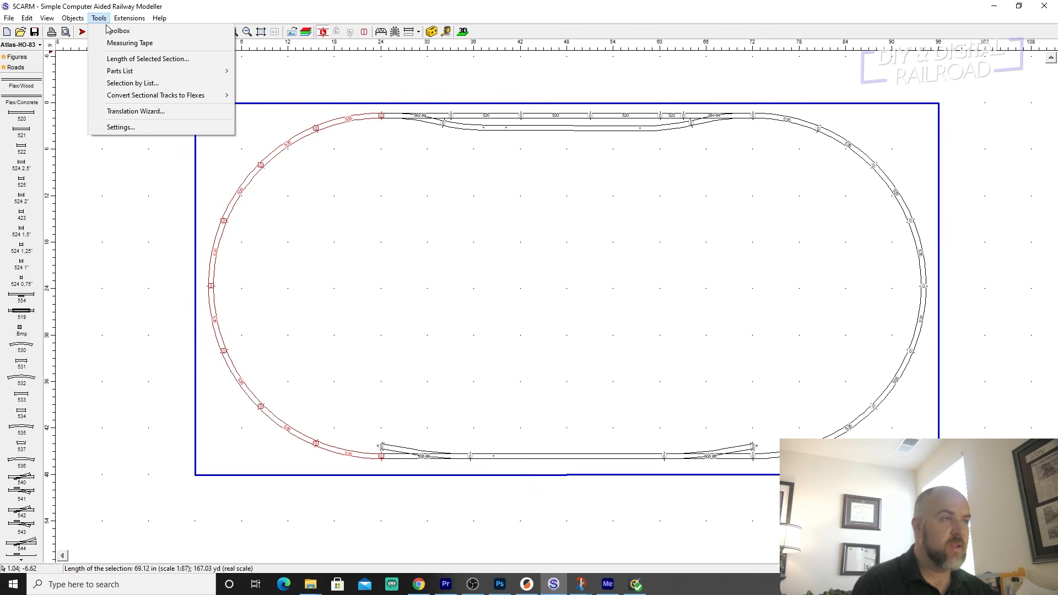
mouse_move(149, 97)
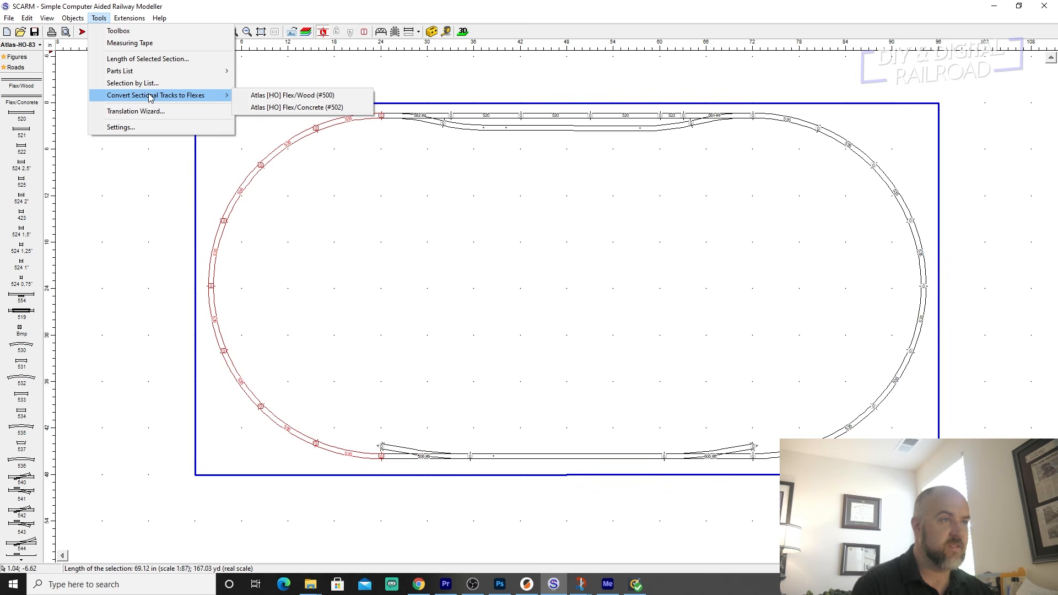
click(286, 97)
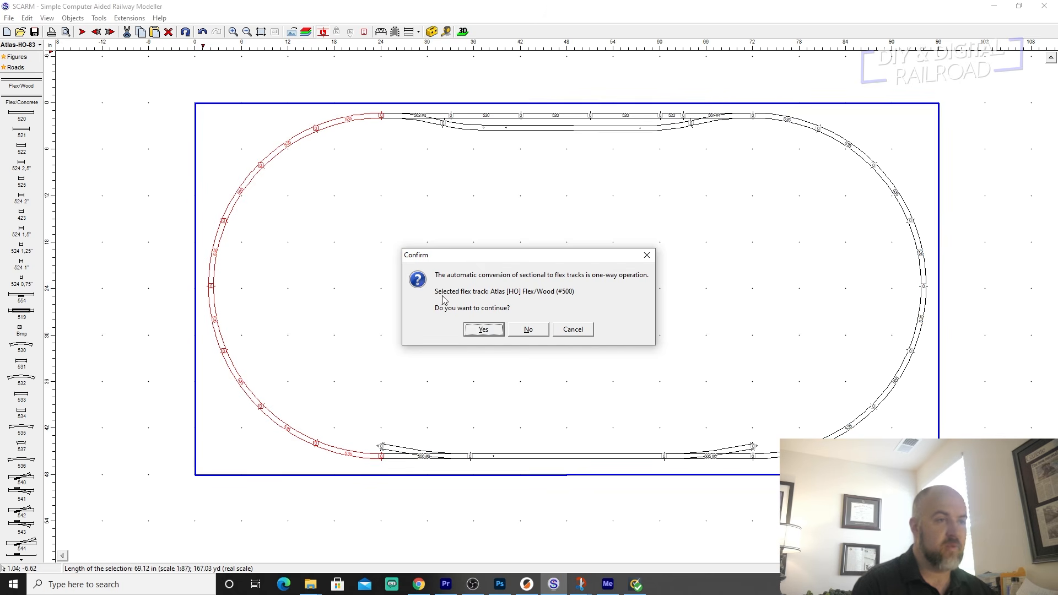
click(477, 331)
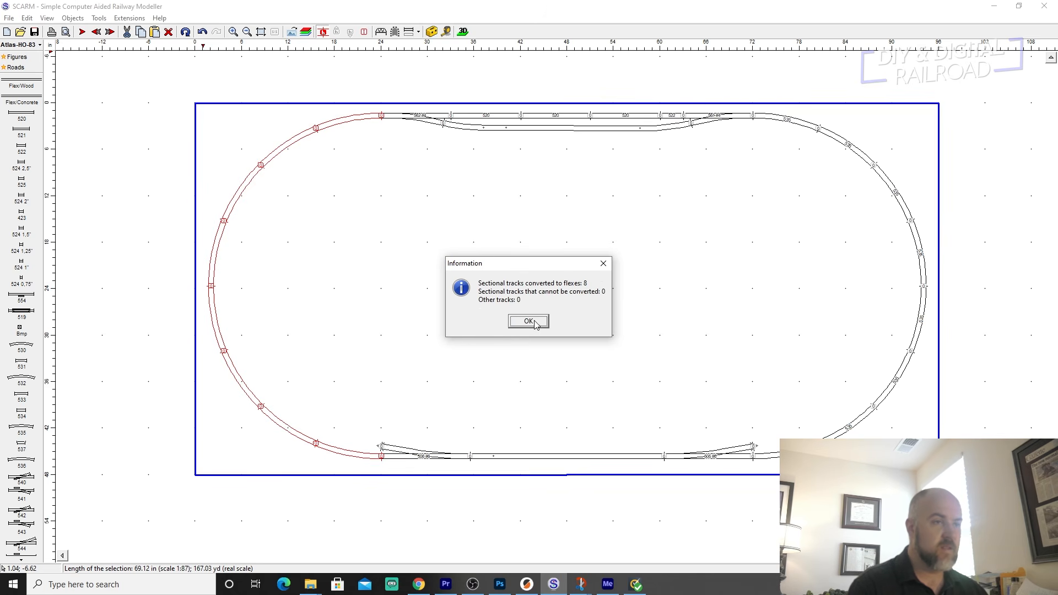
click(532, 322)
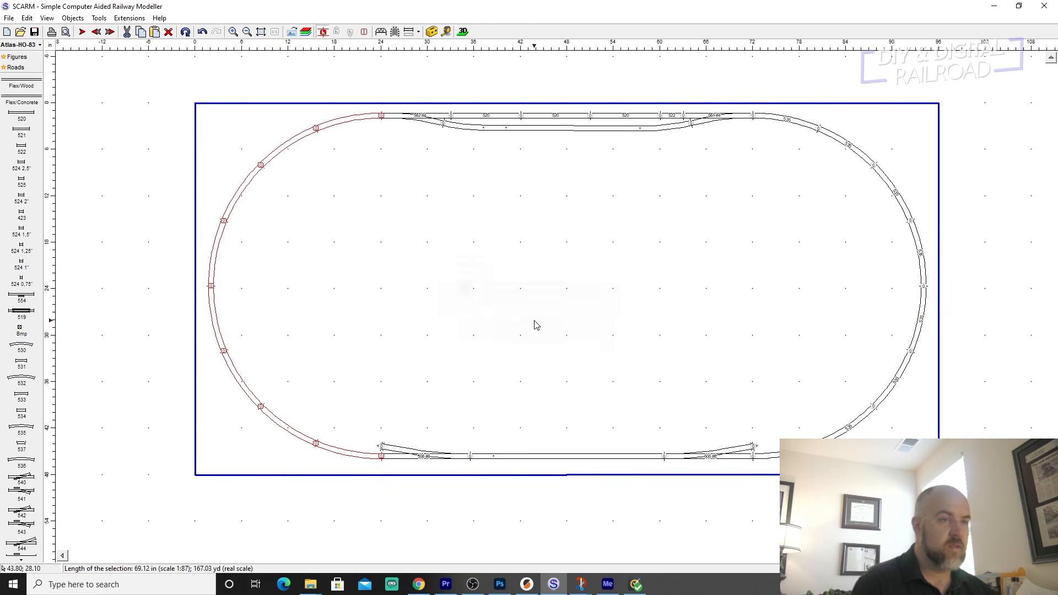
scroll(328, 291, up, 2)
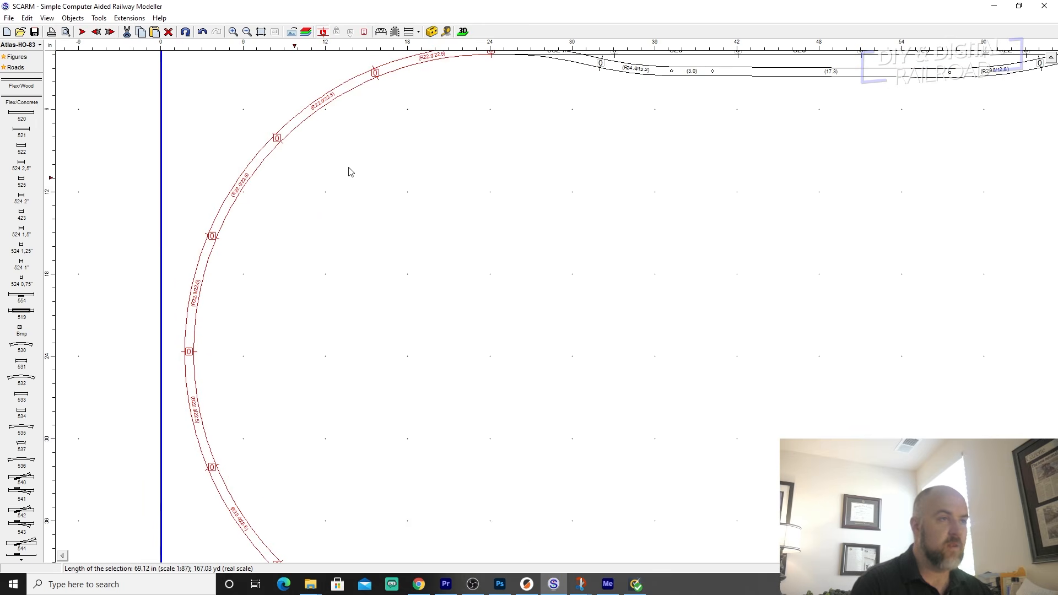
scroll(278, 306, down, 3)
click(410, 360)
Extend the lower left turnout's diverging end inside the oval with three 532 curves, one 520 straight and one 521 straight.
scroll(463, 345, up, 1)
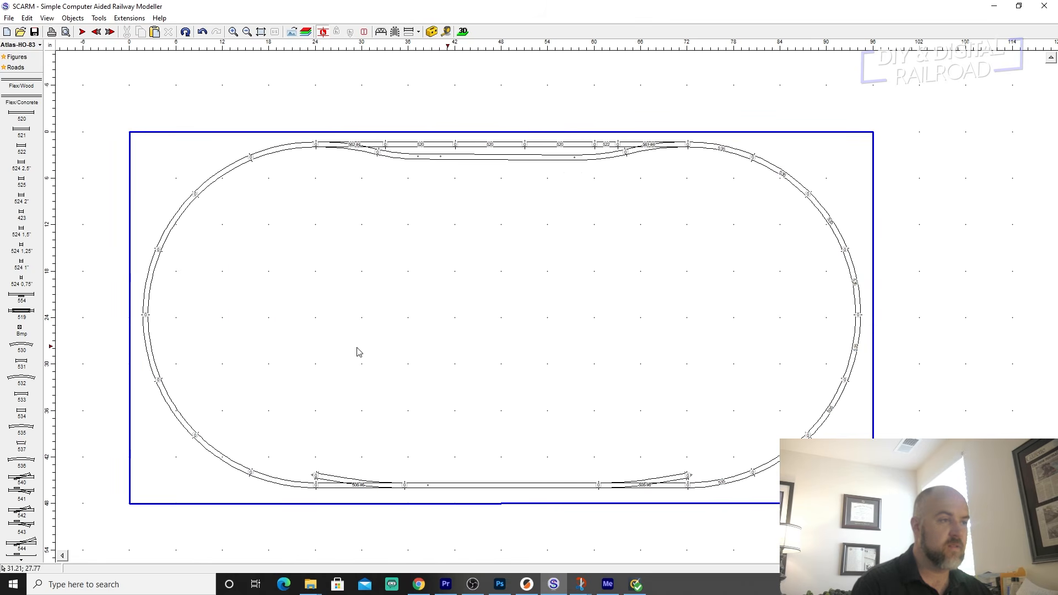
click(316, 478)
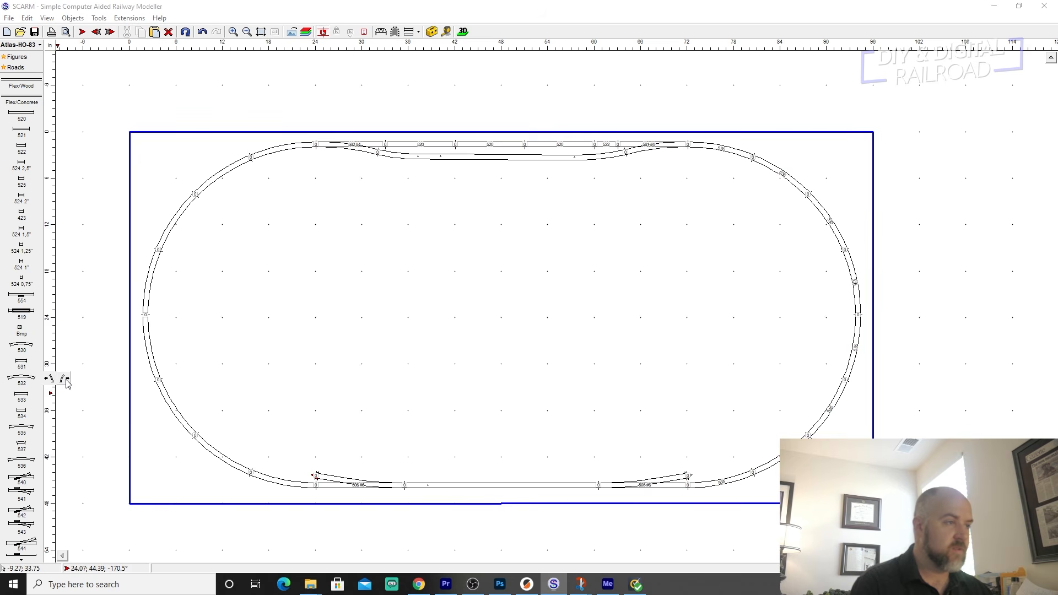
click(27, 380)
click(31, 381)
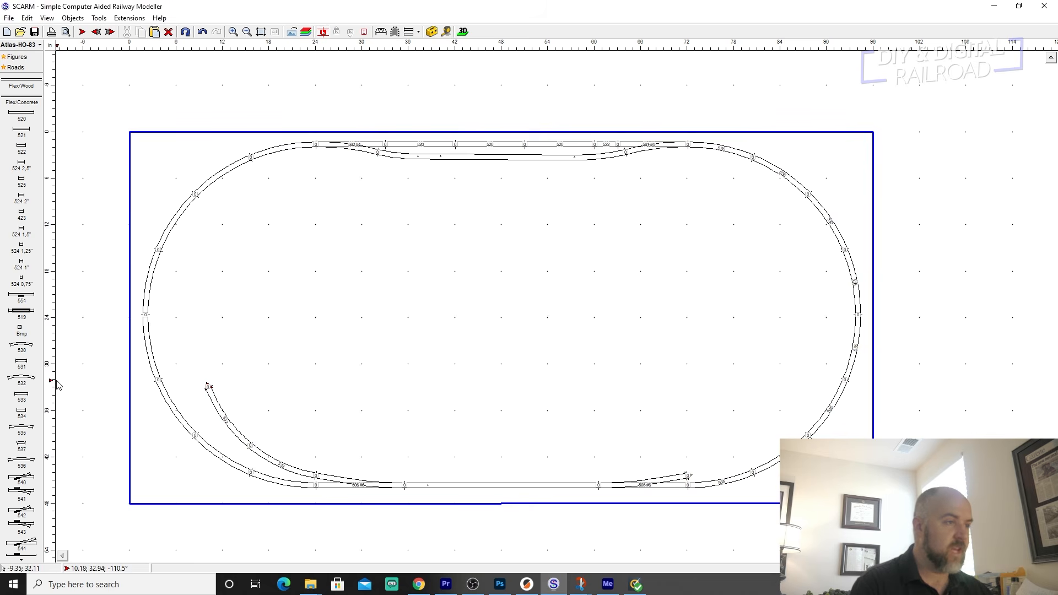
click(30, 381)
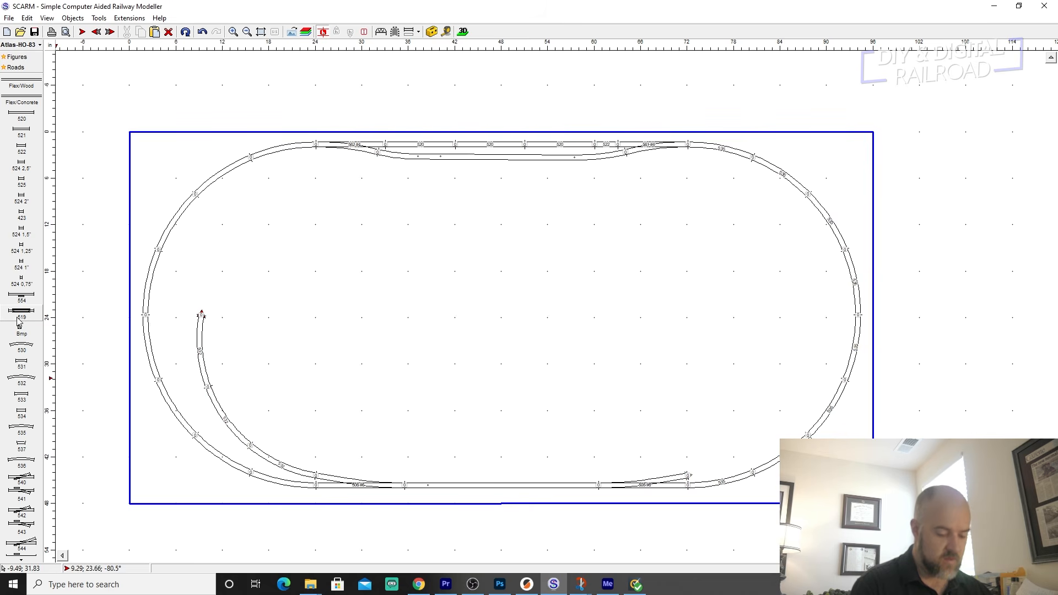
click(20, 113)
click(21, 130)
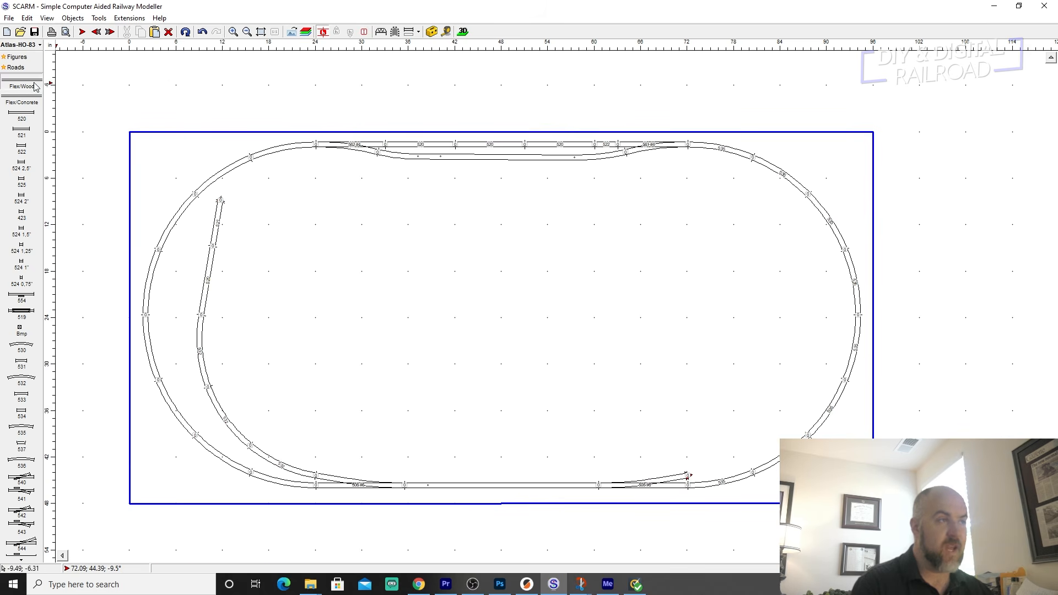
Run two 36 in Flex/Wood tracks in an inward curve from the lower right turnout's diverging end, with radii about 20 in and 19 in.
click(21, 85)
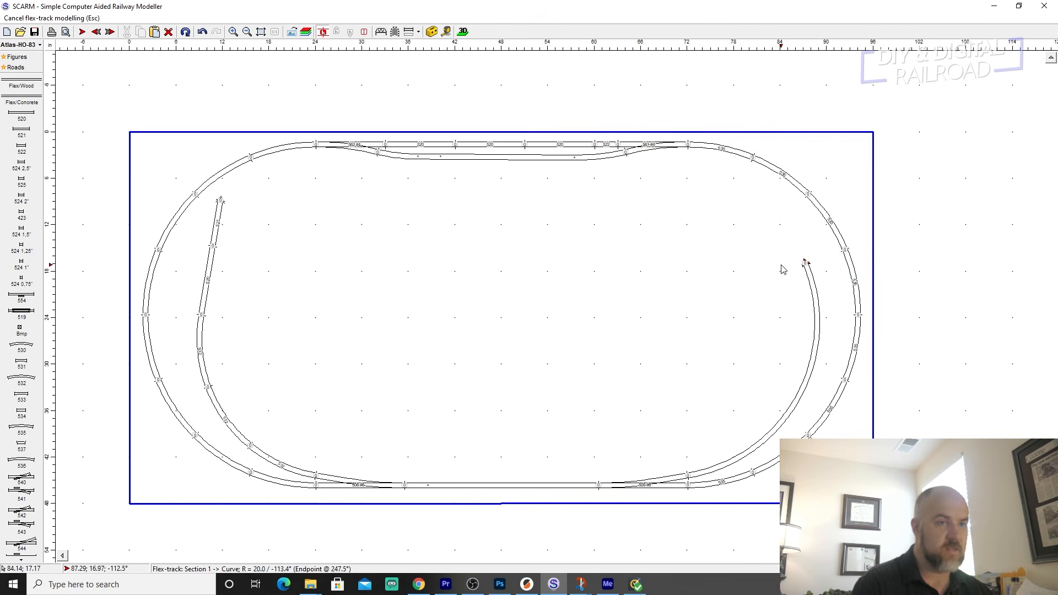
key(Escape)
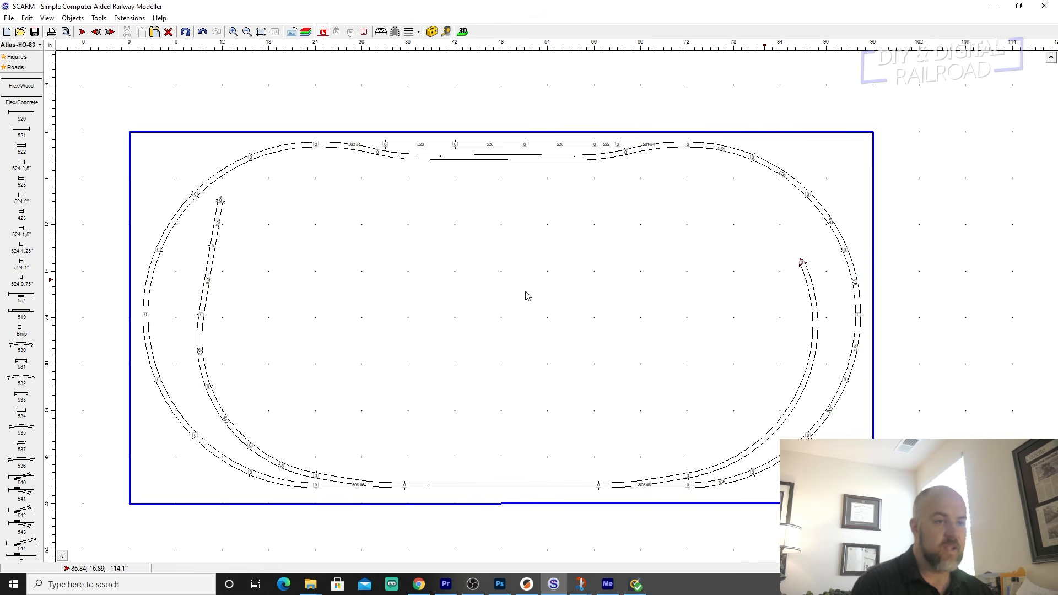
click(25, 83)
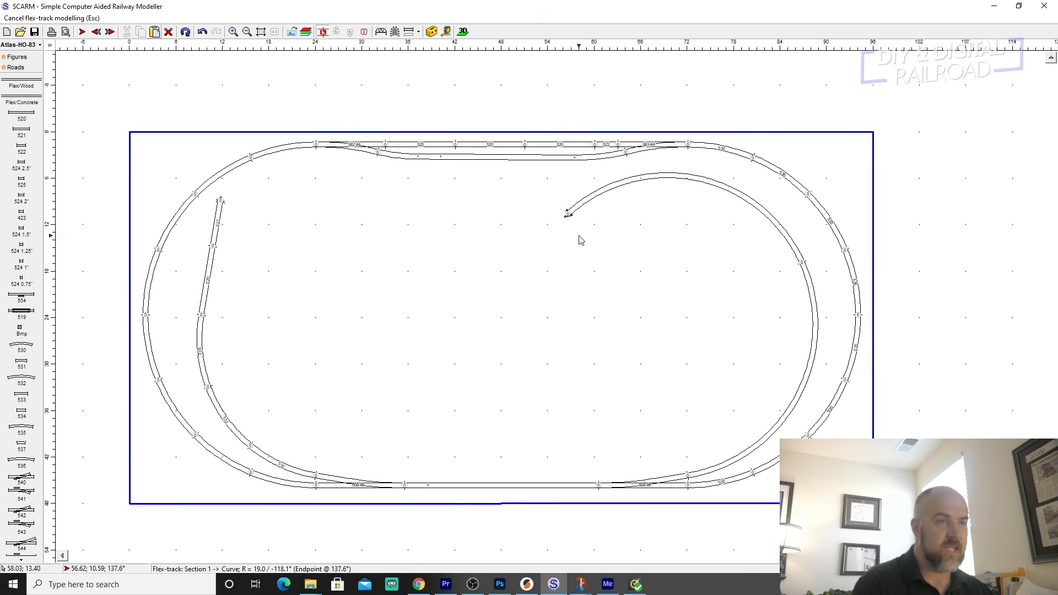
key(Escape)
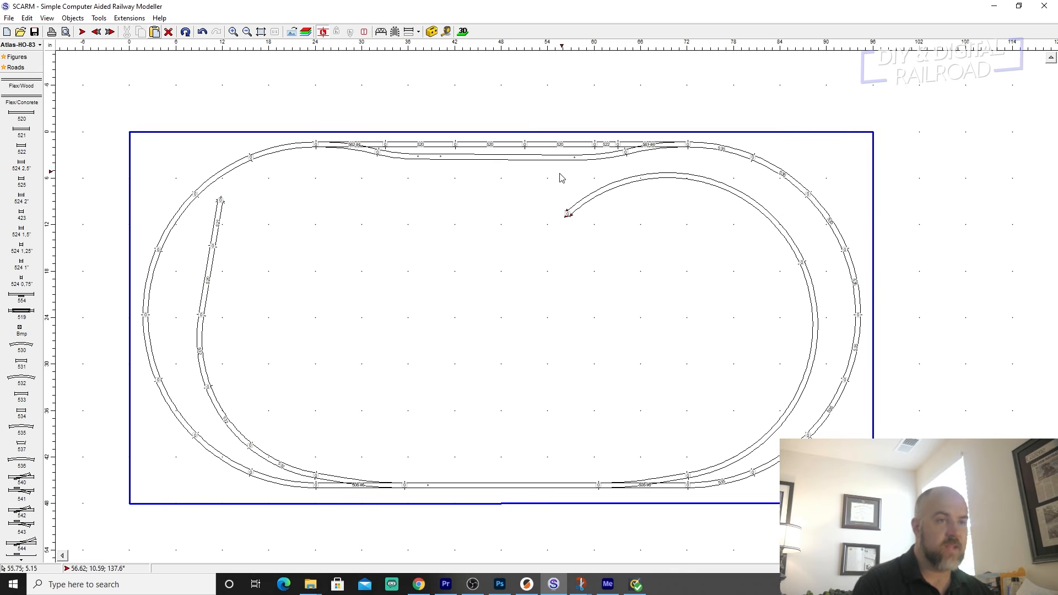
Select the second inner flex track, then hide the height labels and show them again at its free end.
click(594, 189)
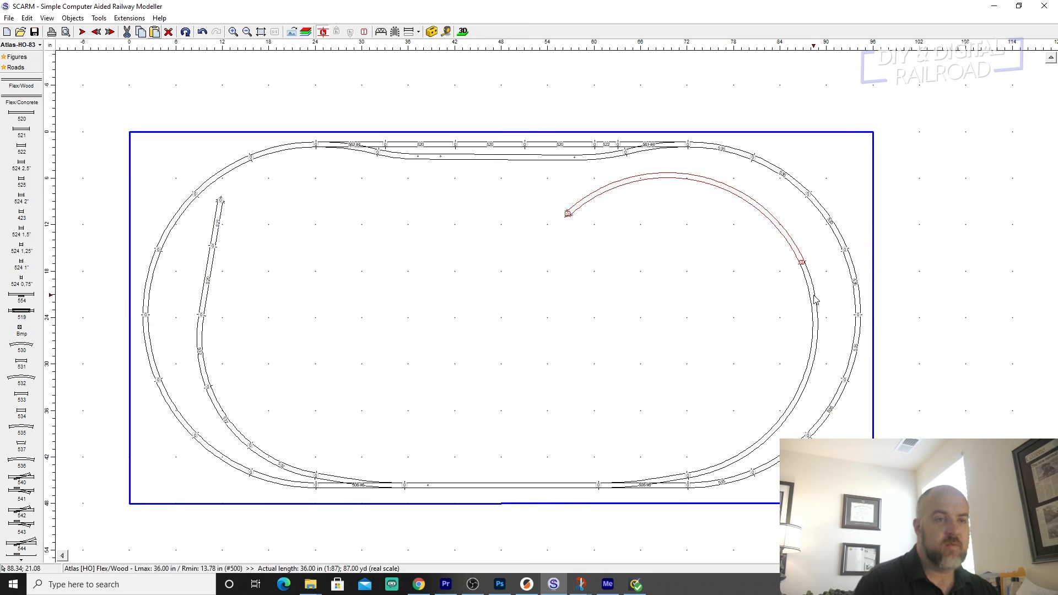
scroll(571, 217, up, 4)
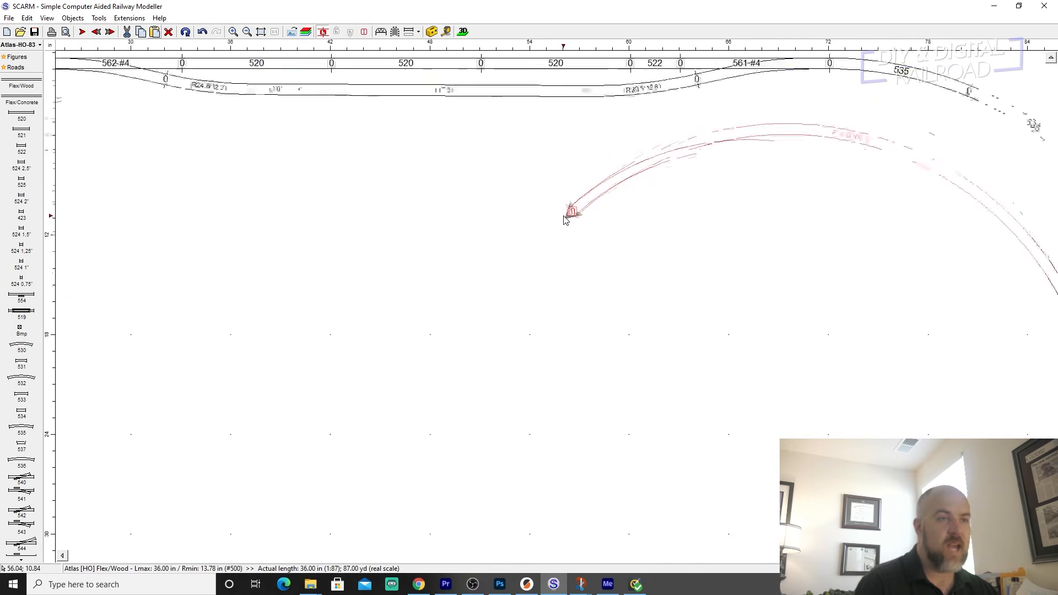
scroll(573, 226, up, 1)
scroll(612, 238, down, 2)
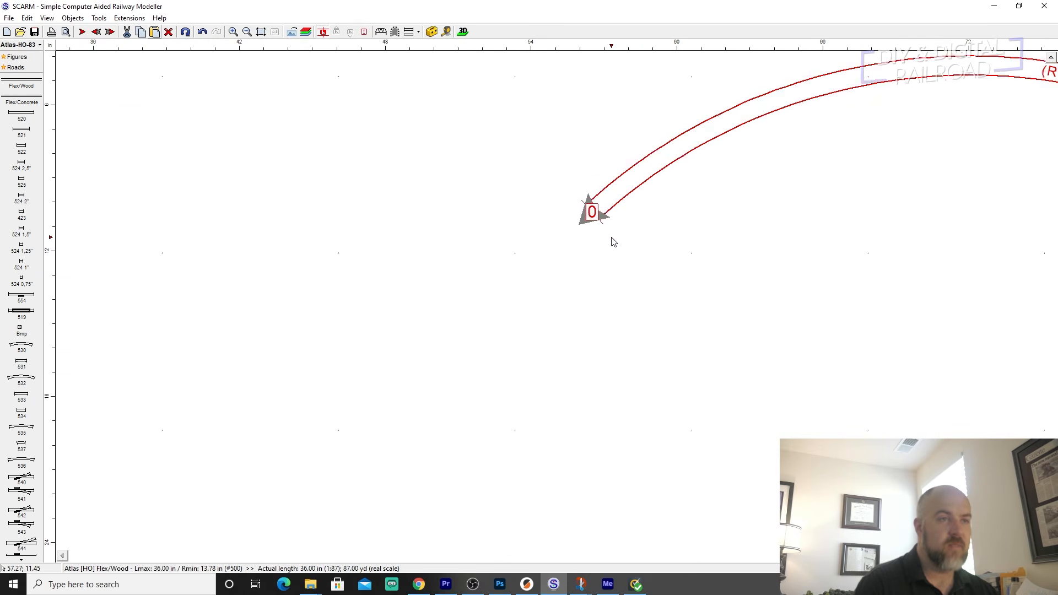
scroll(611, 239, up, 3)
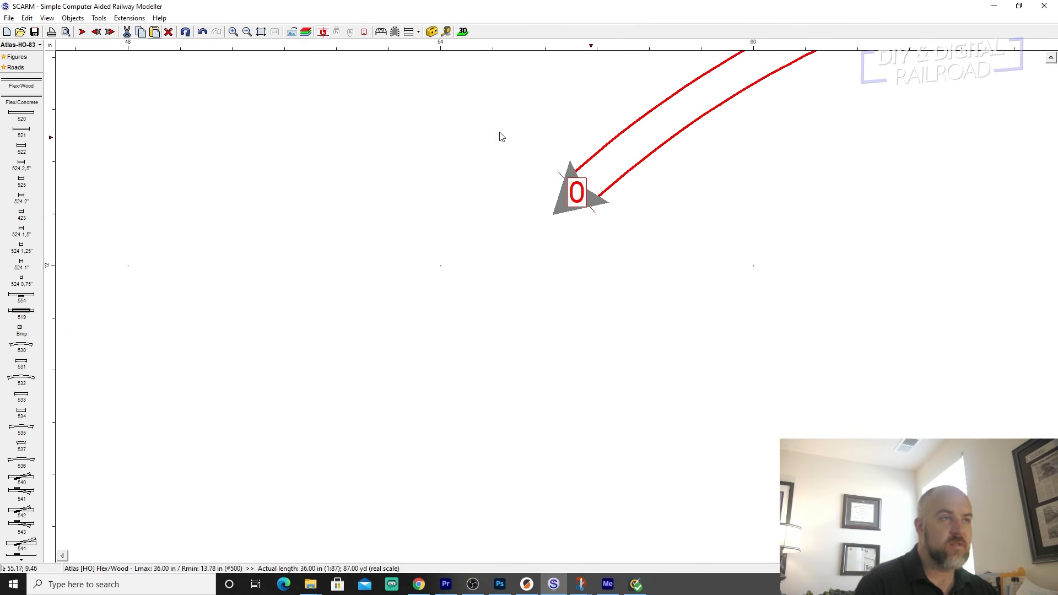
click(322, 32)
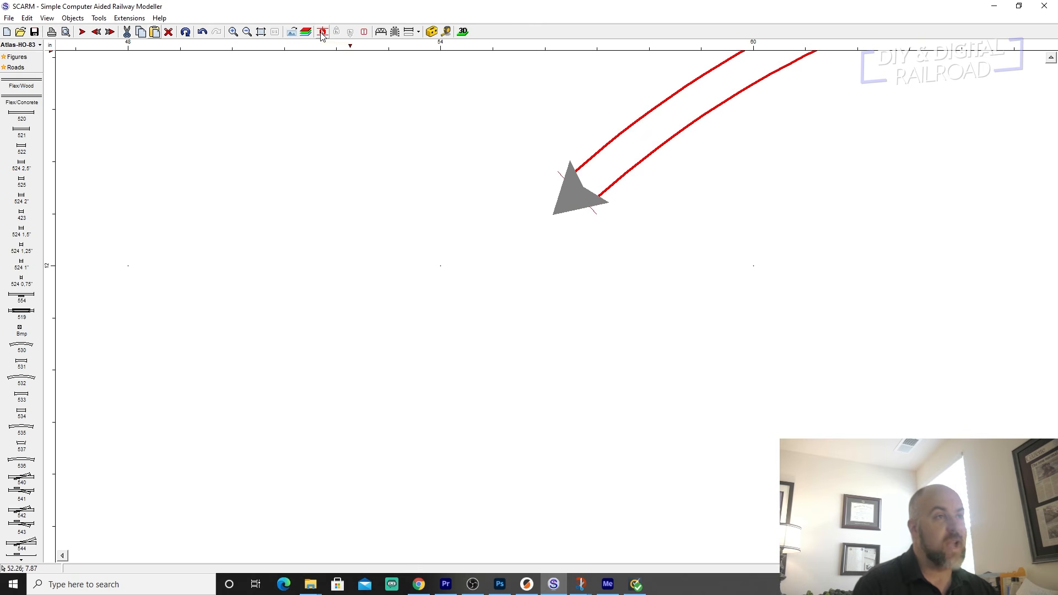
click(322, 32)
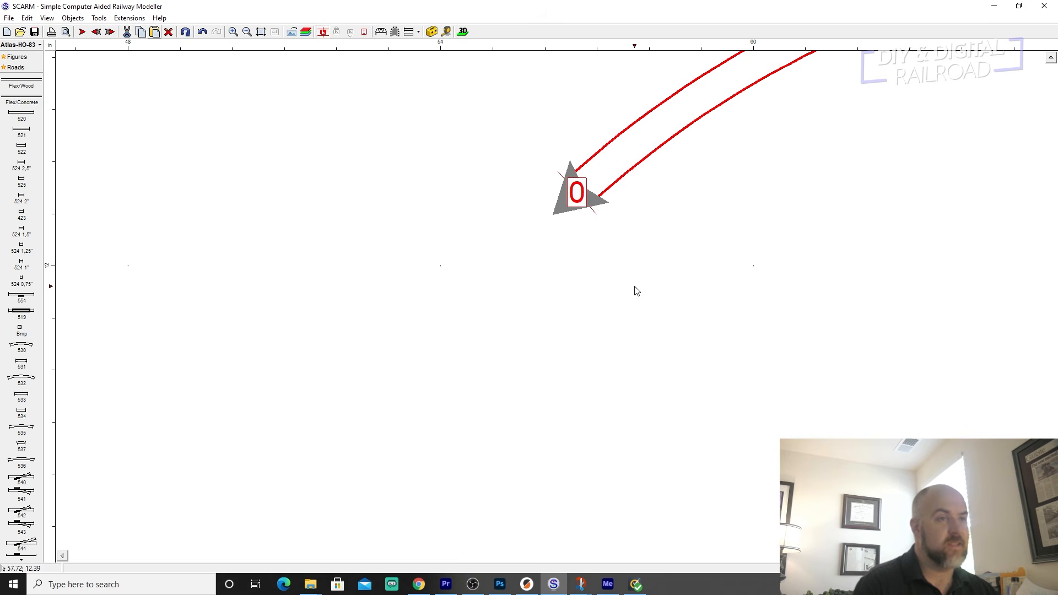
Raise the free end of the second inner flex track to a height of 1.46 in.
scroll(633, 289, down, 2)
scroll(637, 290, down, 3)
scroll(597, 293, up, 5)
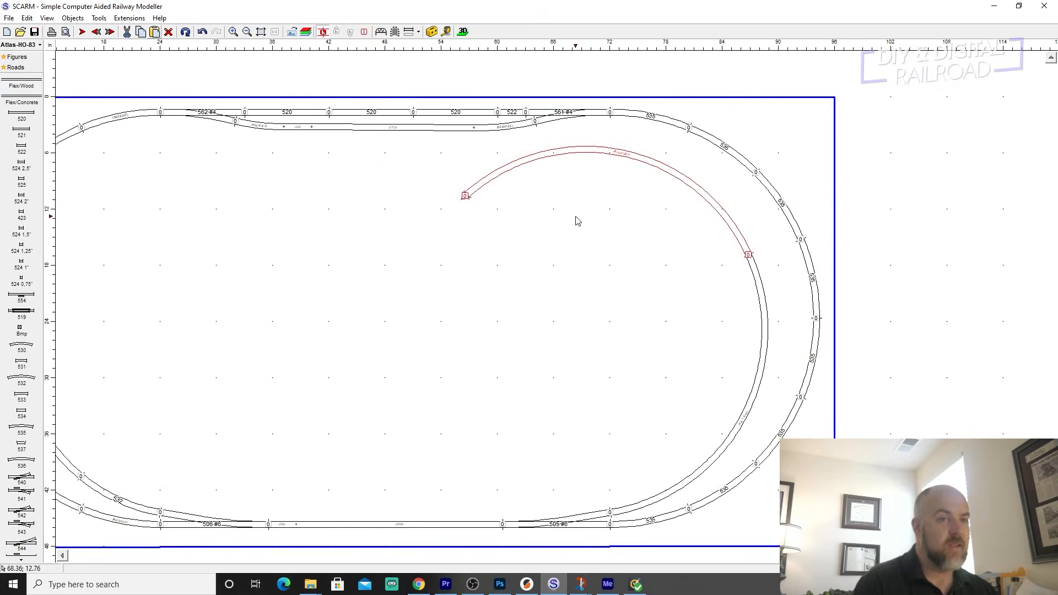
scroll(576, 222, down, 1)
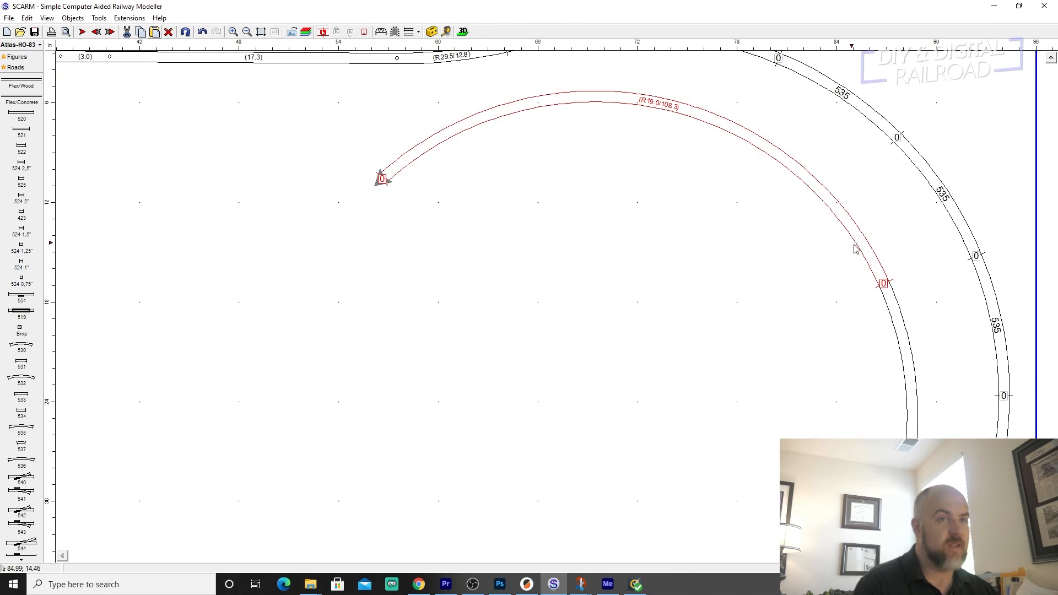
click(383, 180)
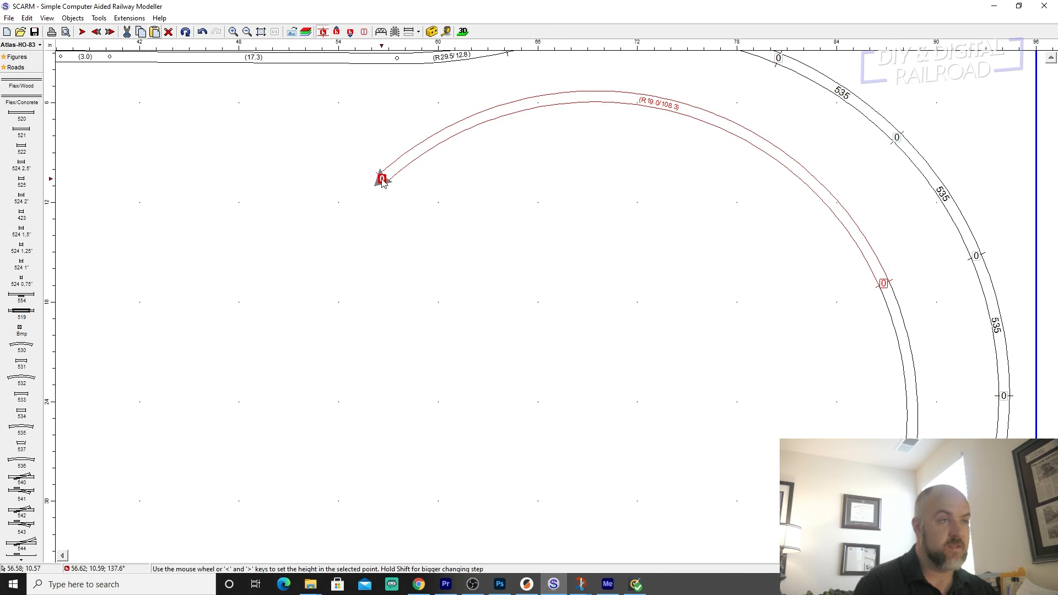
scroll(575, 271, up, 1)
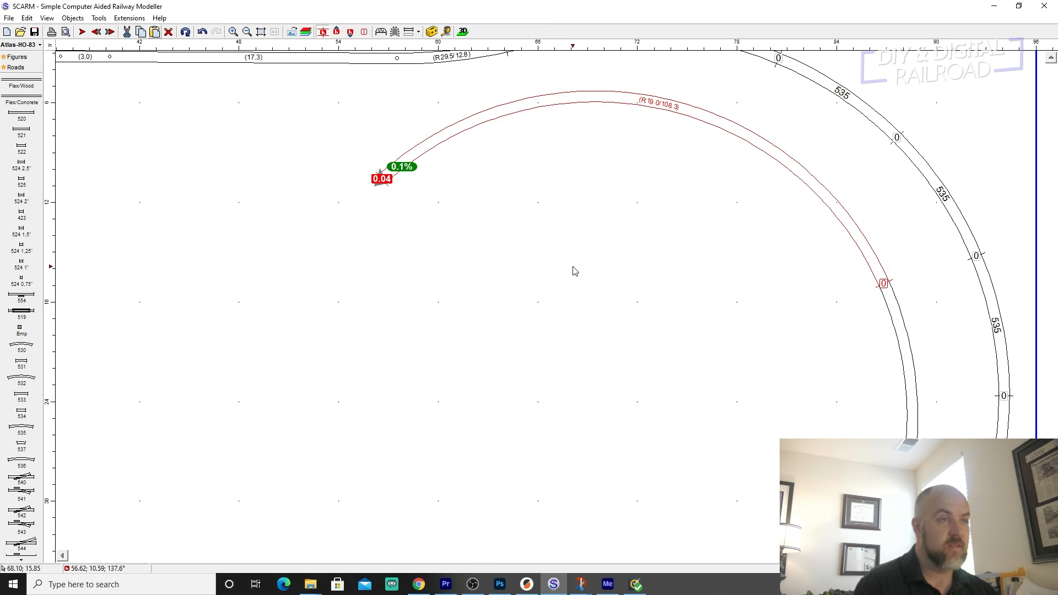
scroll(574, 271, up, 4)
scroll(574, 271, up, 2)
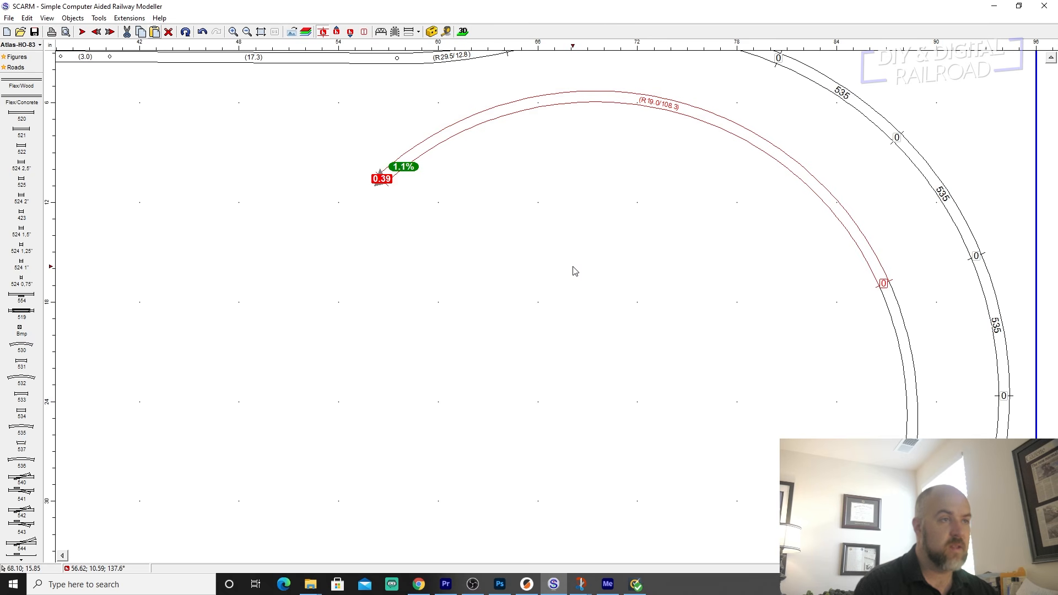
scroll(574, 271, up, 6)
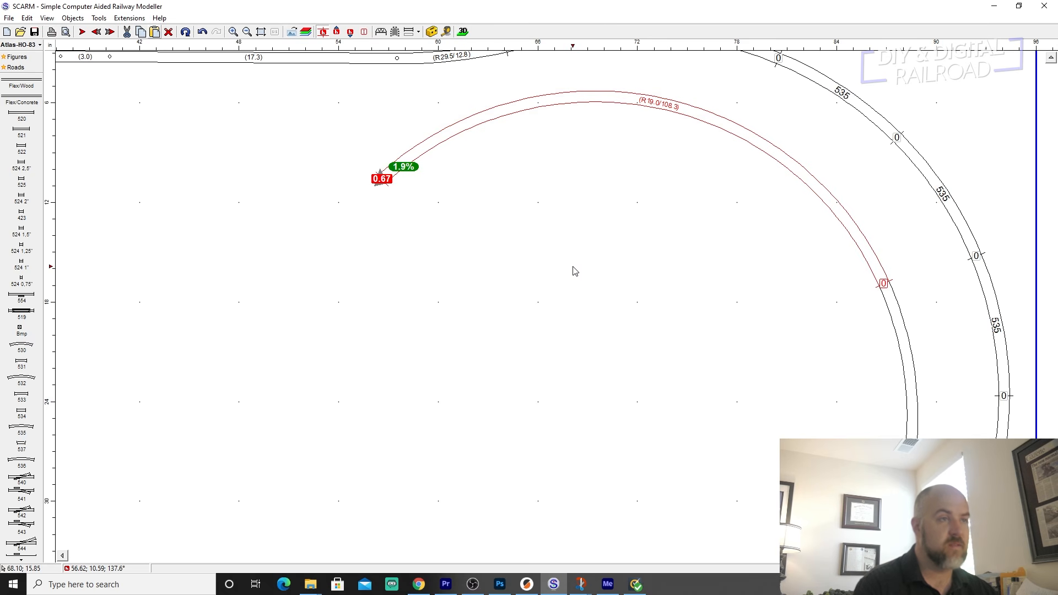
scroll(575, 271, up, 1)
scroll(574, 271, down, 6)
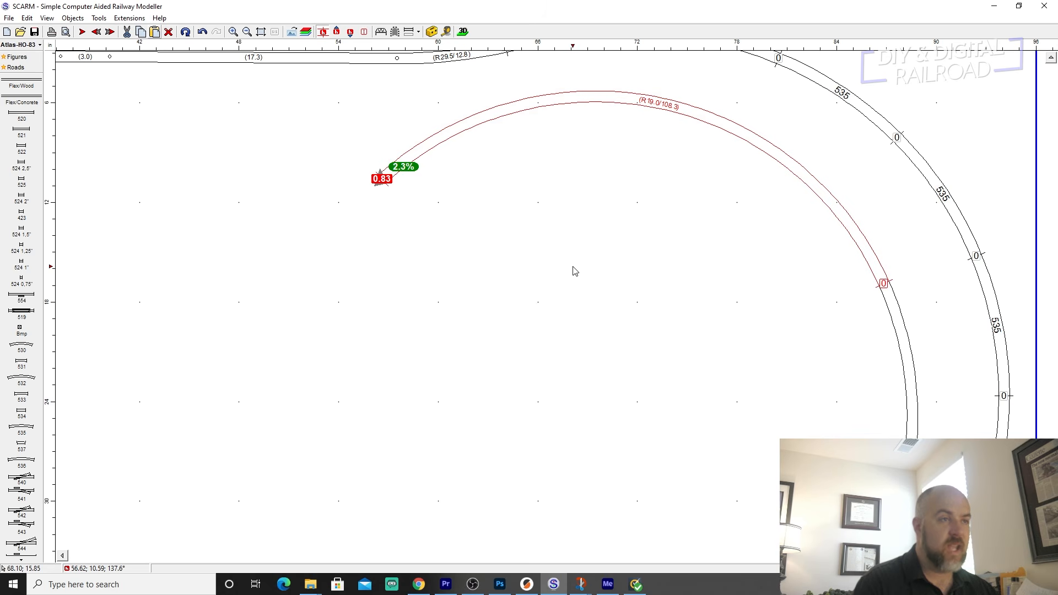
scroll(574, 271, up, 1)
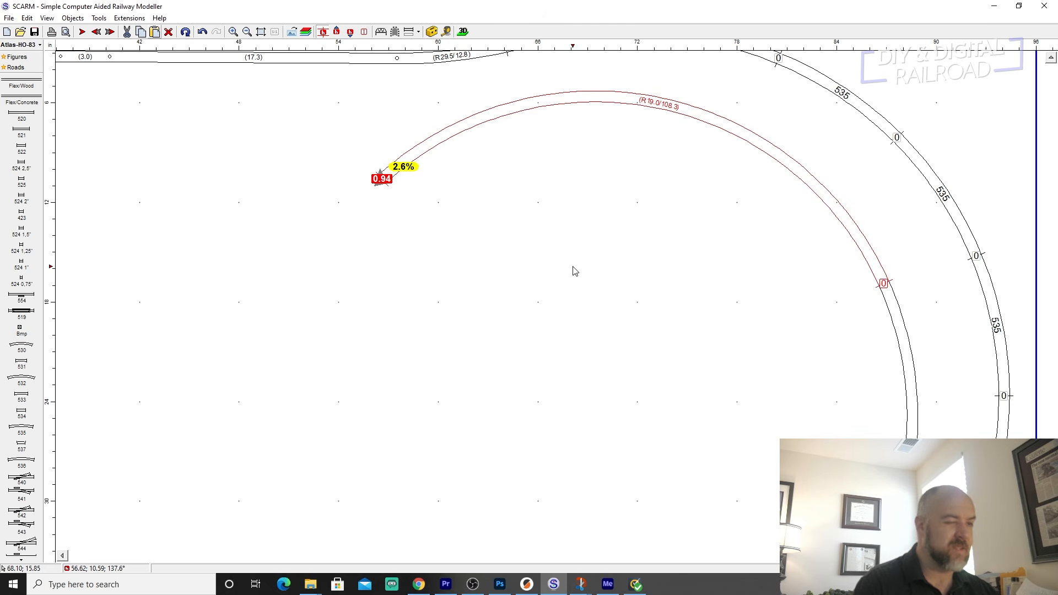
scroll(574, 271, up, 3)
scroll(575, 271, up, 4)
scroll(574, 271, up, 1)
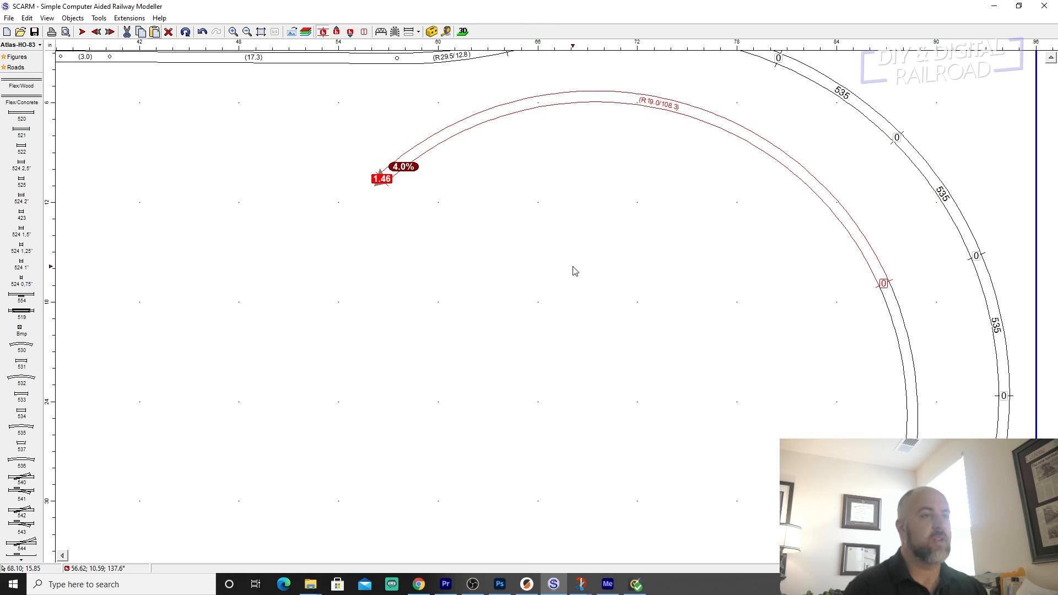
Lower the free end of the second inner flex track to height 0 and deselect the track.
scroll(574, 271, down, 15)
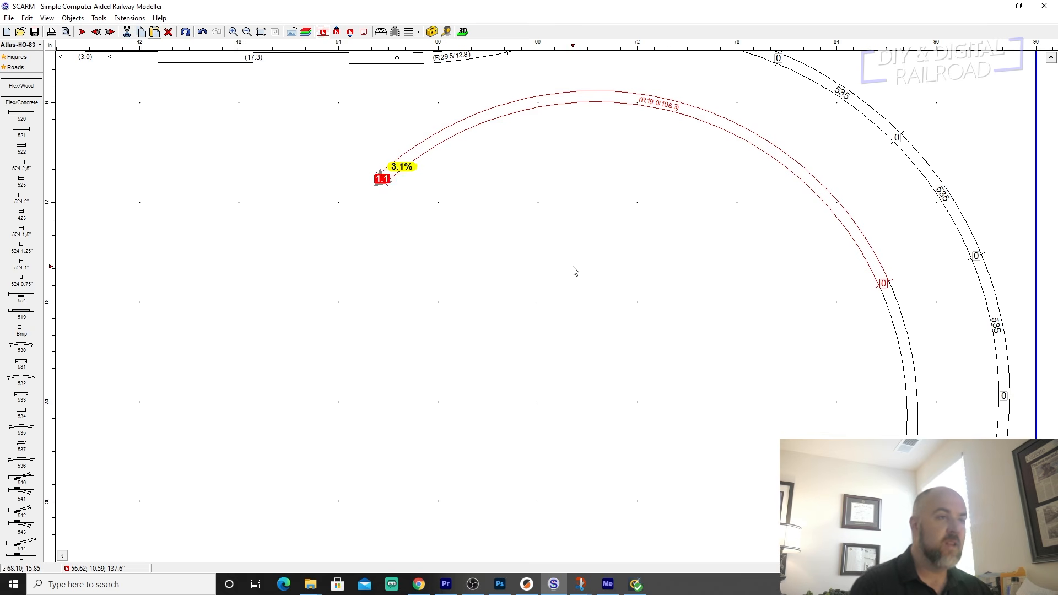
scroll(575, 271, down, 6)
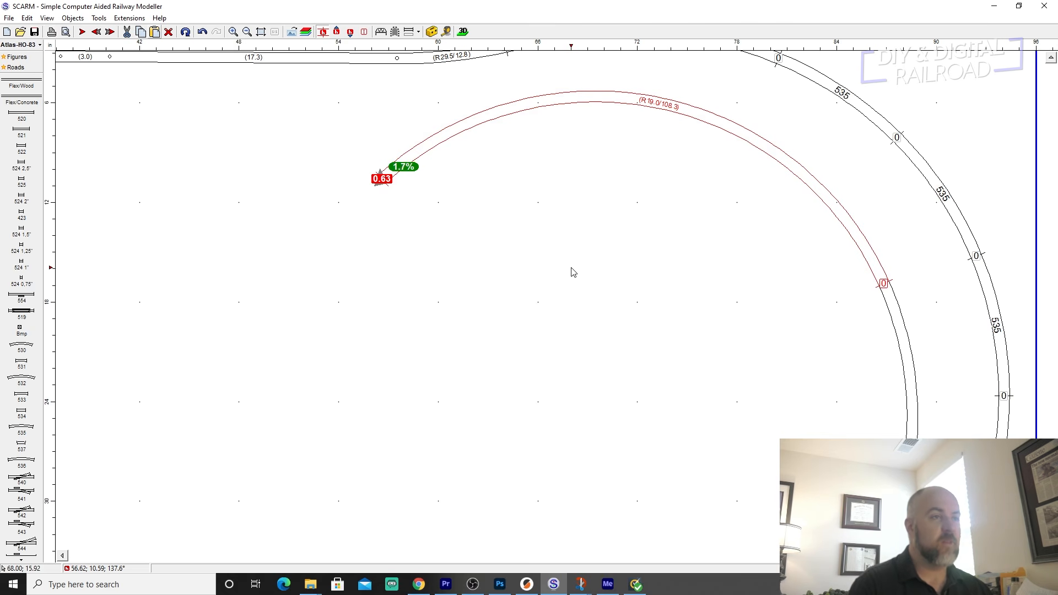
scroll(573, 273, down, 12)
click(605, 300)
scroll(671, 375, down, 4)
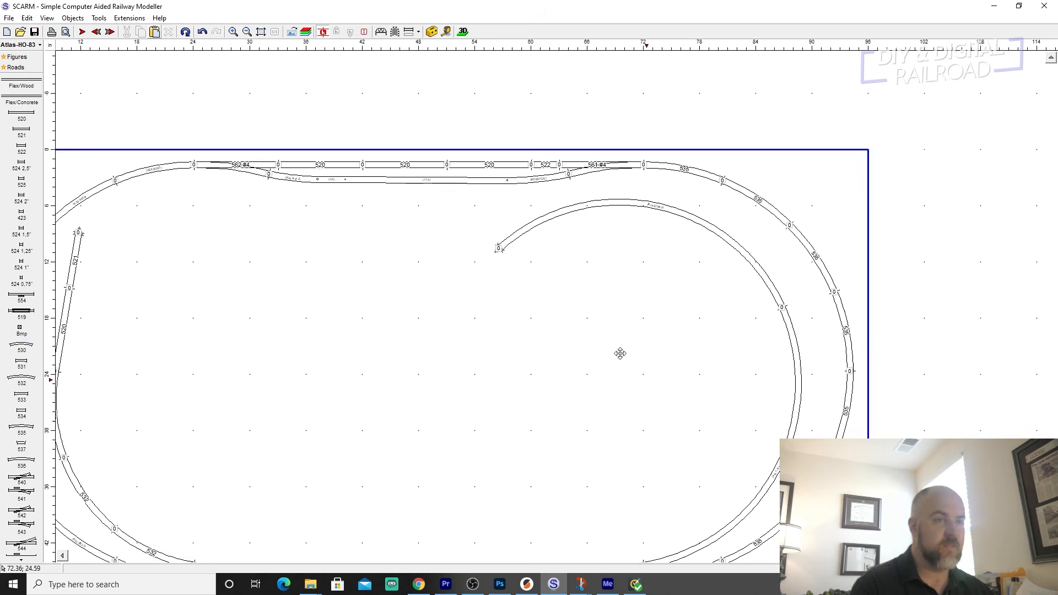
Select both inner flex tracks together and raise their free end to a height of 1.5 in.
click(595, 440)
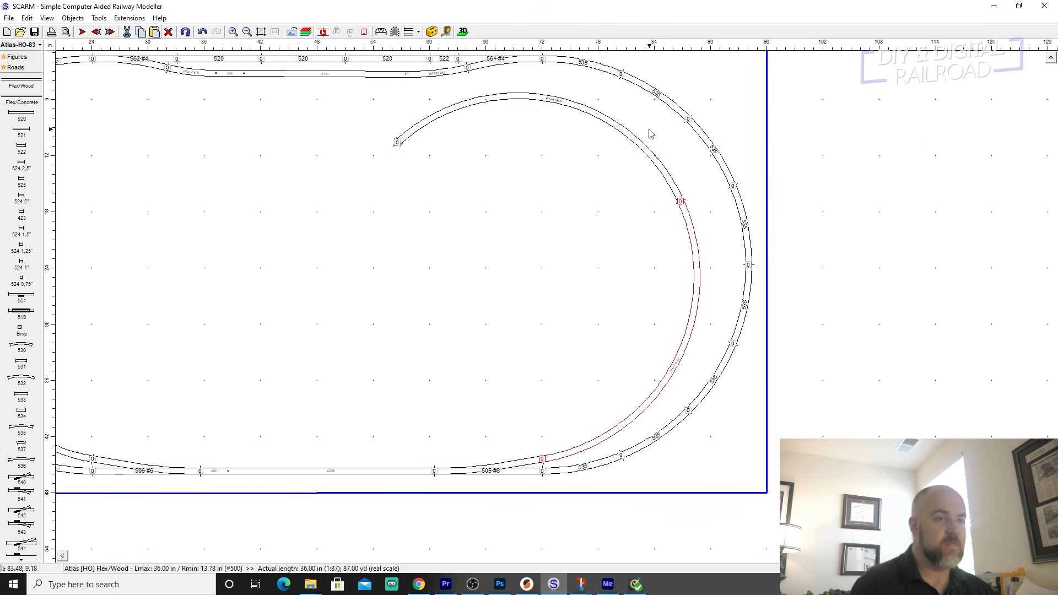
ctrl+click(627, 140)
scroll(406, 234, up, 2)
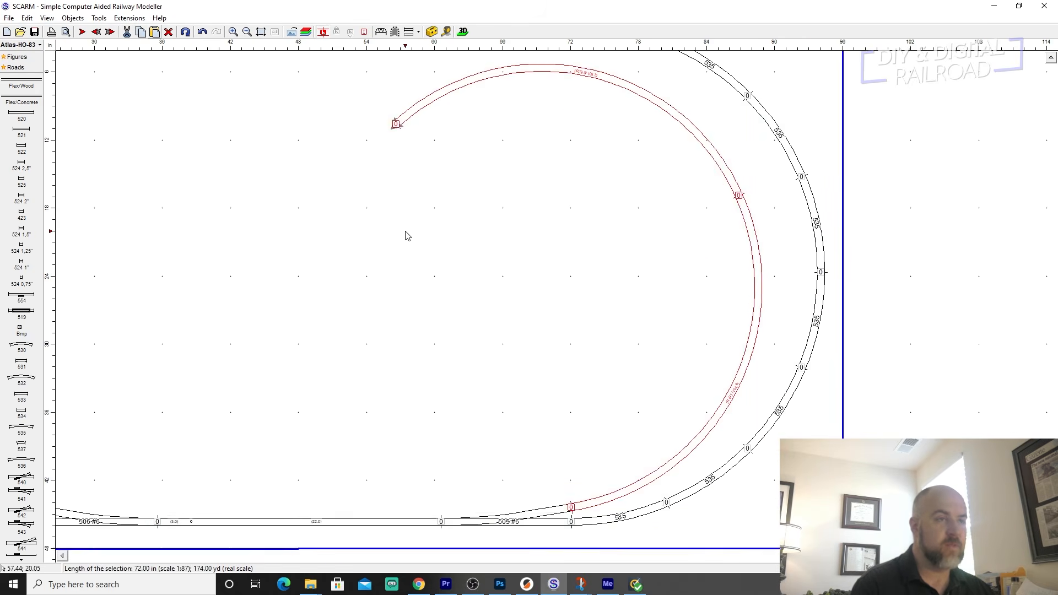
middle_drag(466, 208, 472, 301)
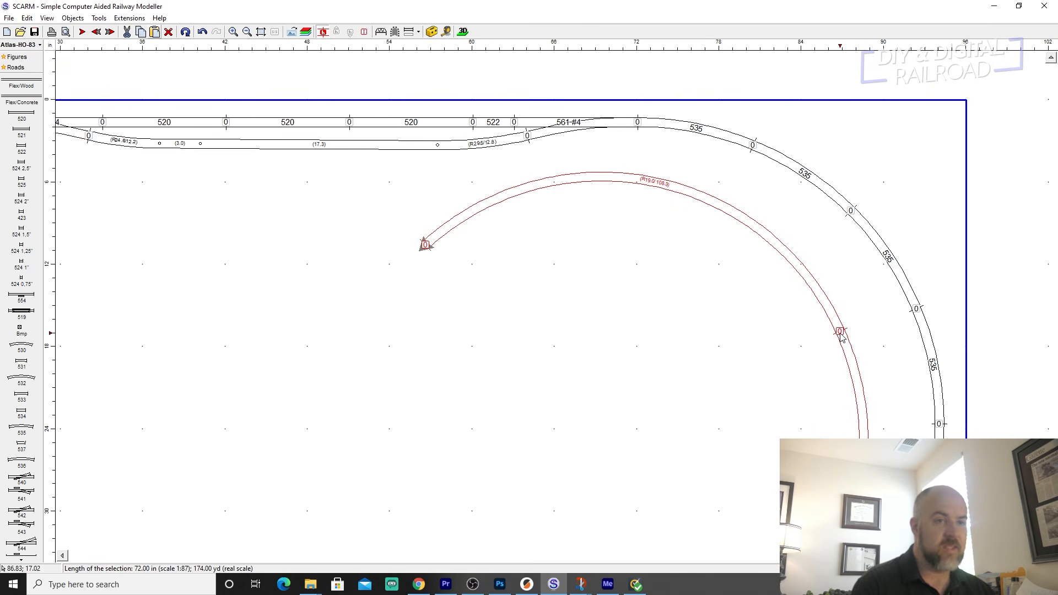
click(425, 246)
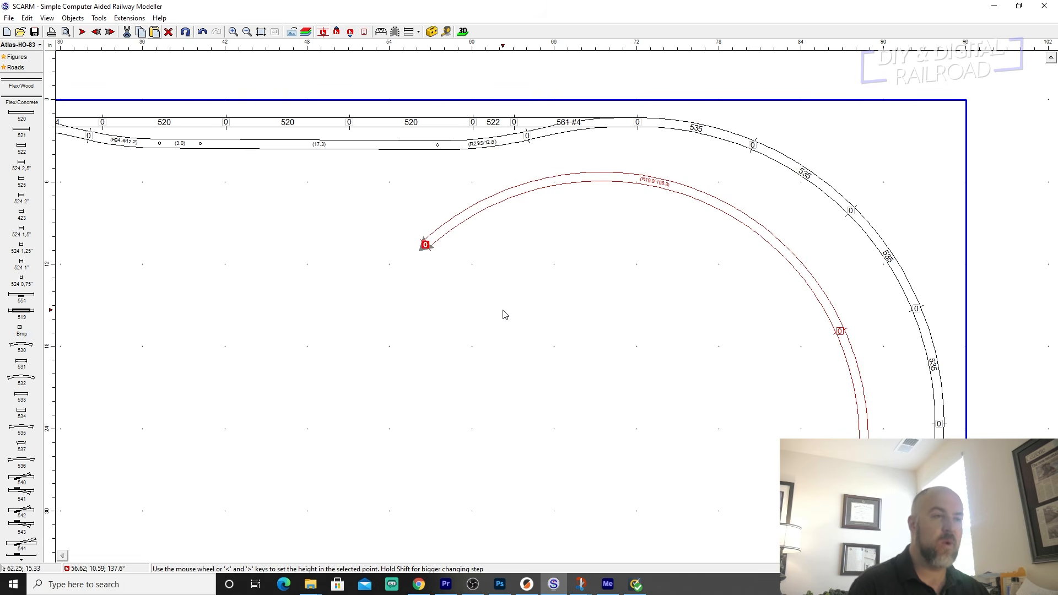
scroll(505, 314, up, 2)
scroll(504, 314, up, 2)
scroll(505, 314, up, 4)
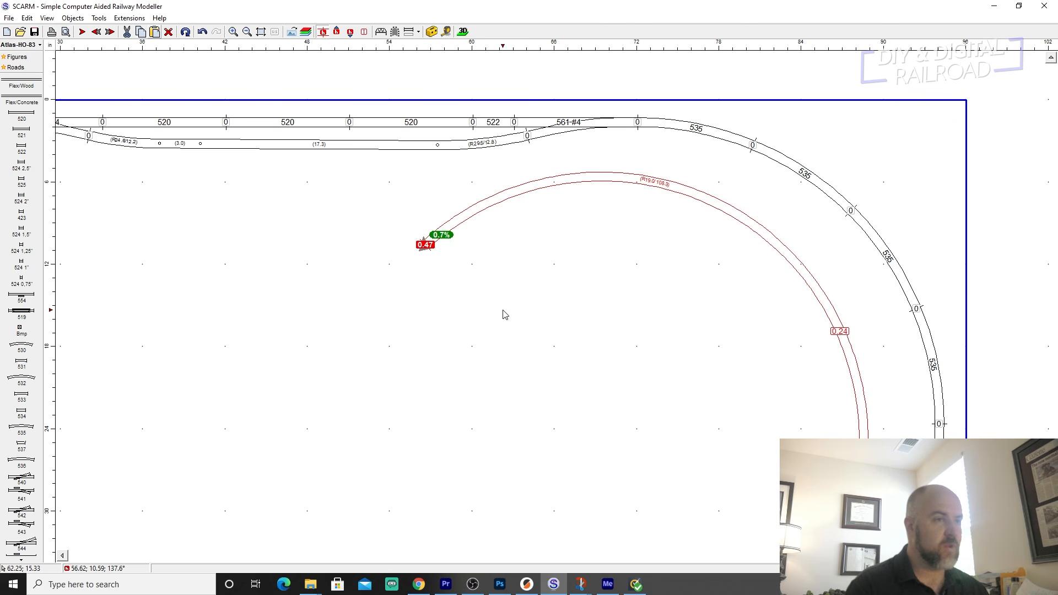
scroll(505, 314, up, 2)
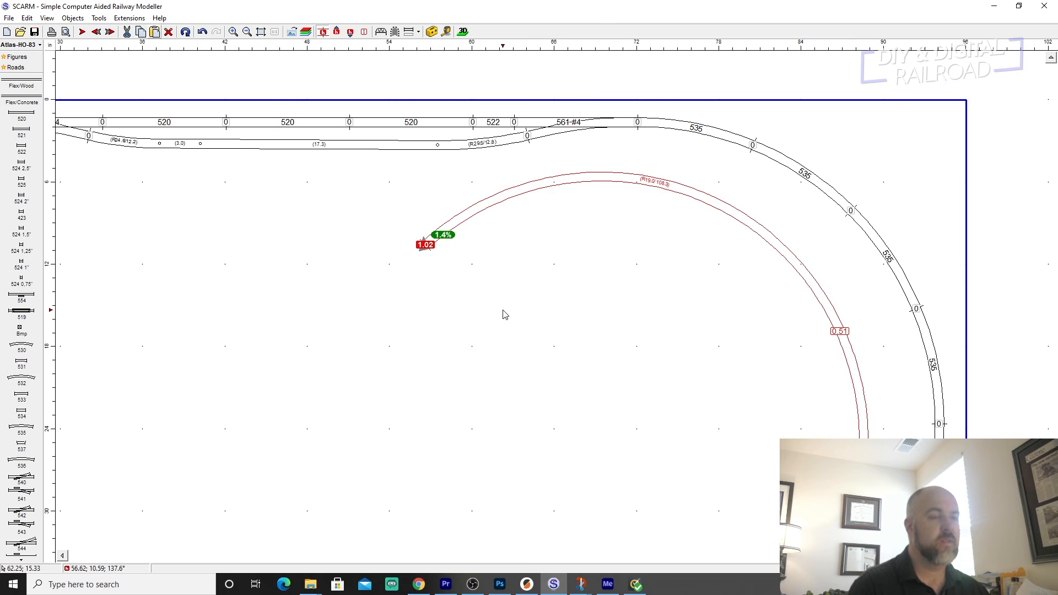
scroll(504, 314, up, 2)
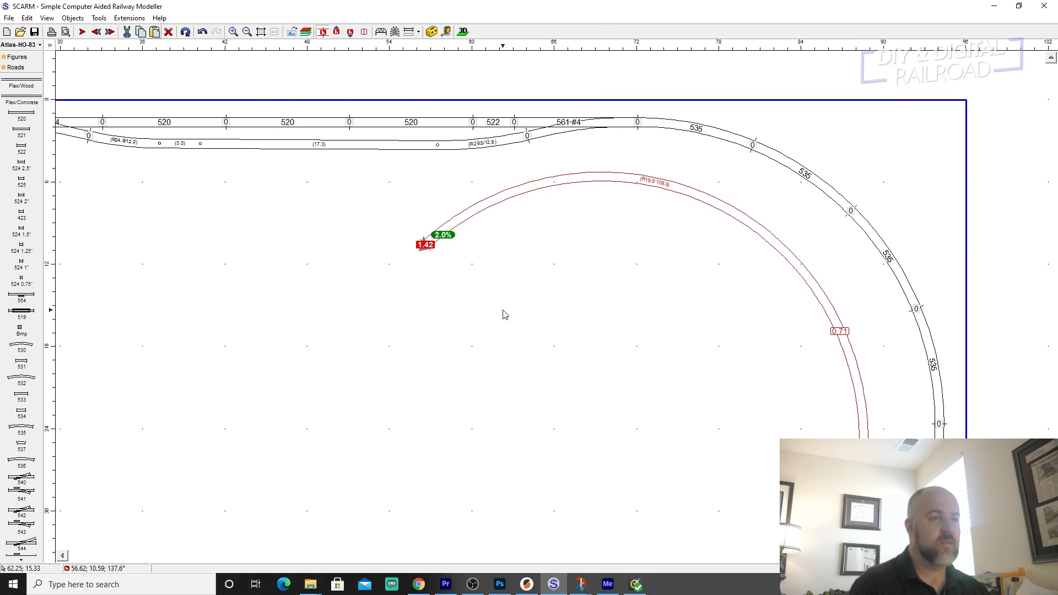
scroll(504, 313, up, 2)
scroll(504, 314, down, 1)
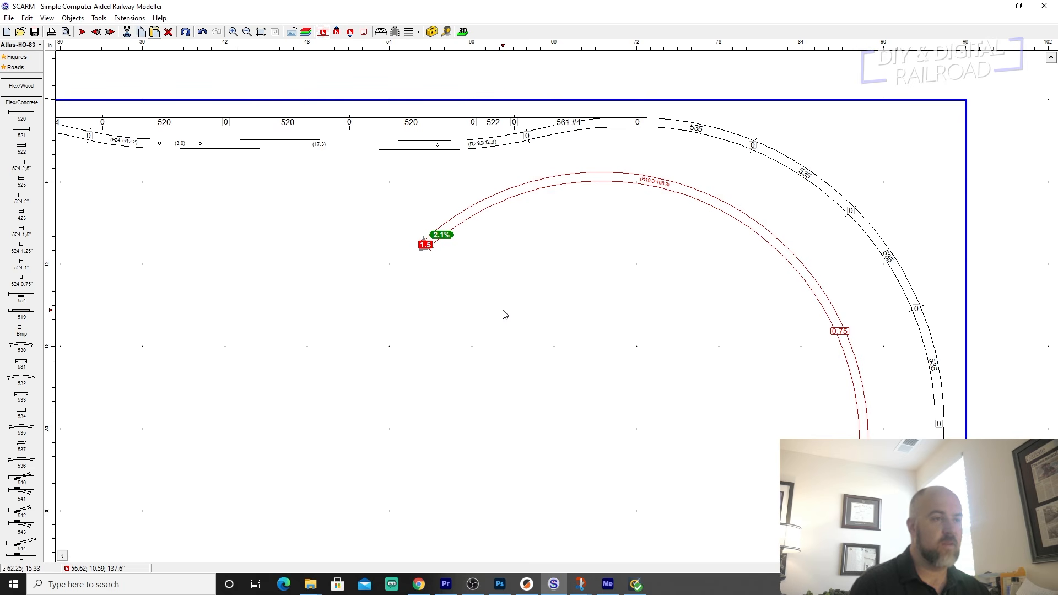
click(503, 311)
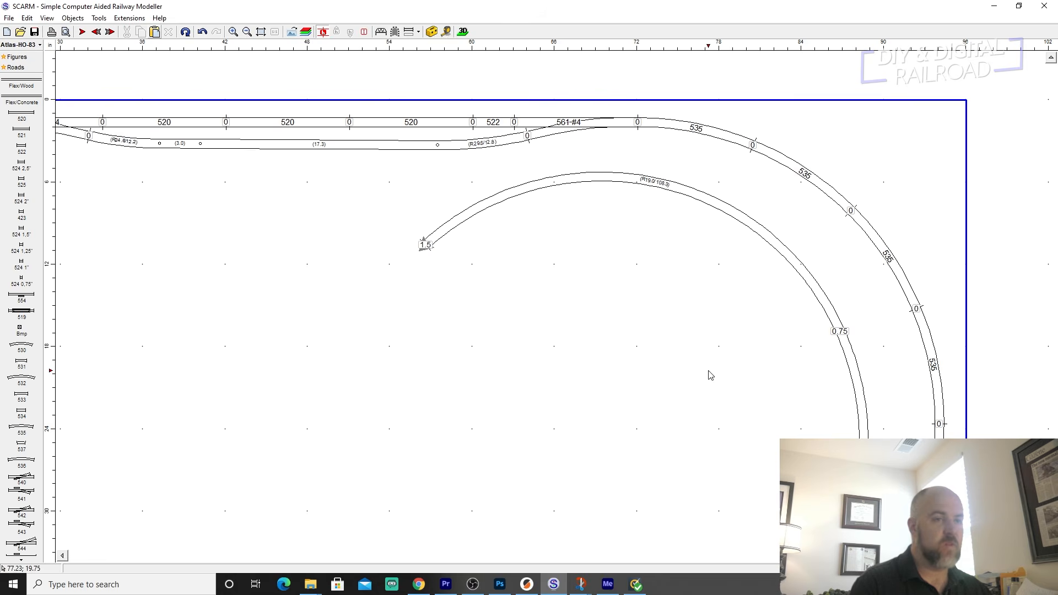
Extend the raised free end of the inner flex track with three 520 straights.
scroll(552, 316, up, 4)
scroll(564, 245, down, 1)
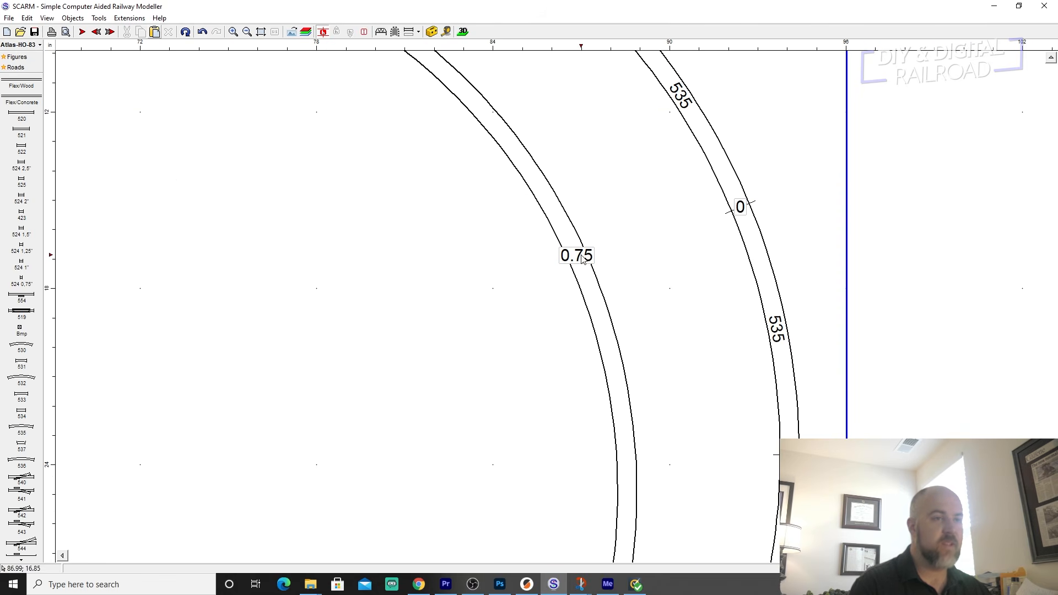
scroll(461, 279, down, 4)
middle_drag(412, 341, 635, 279)
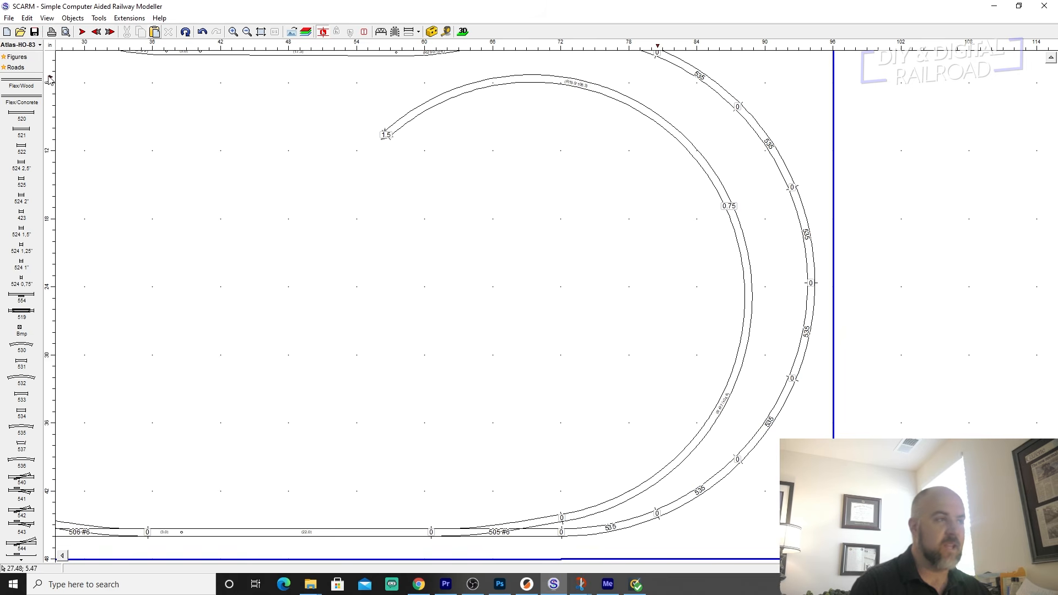
click(389, 137)
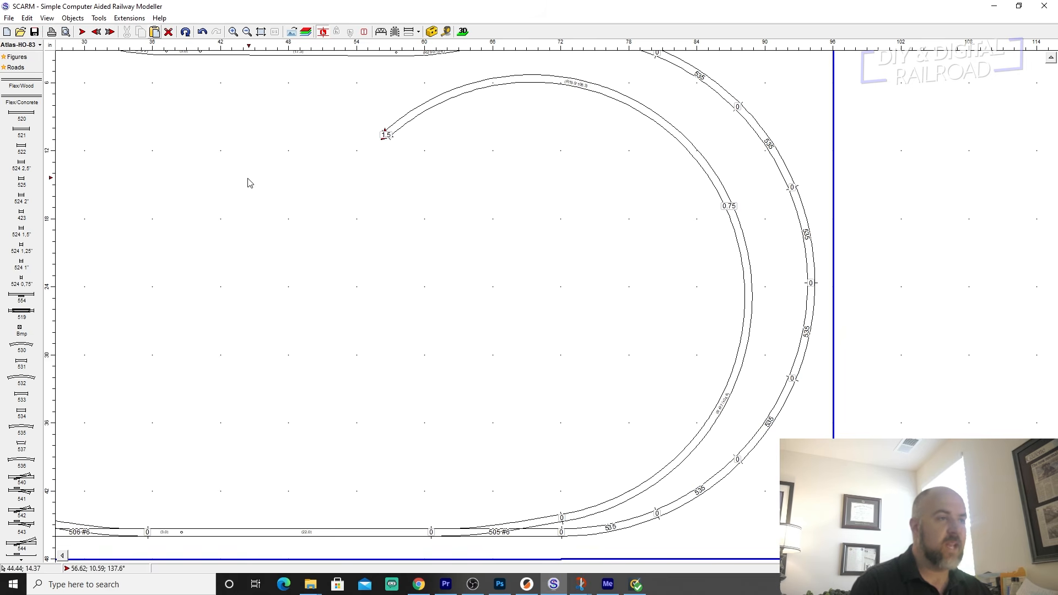
middle_drag(299, 186, 597, 250)
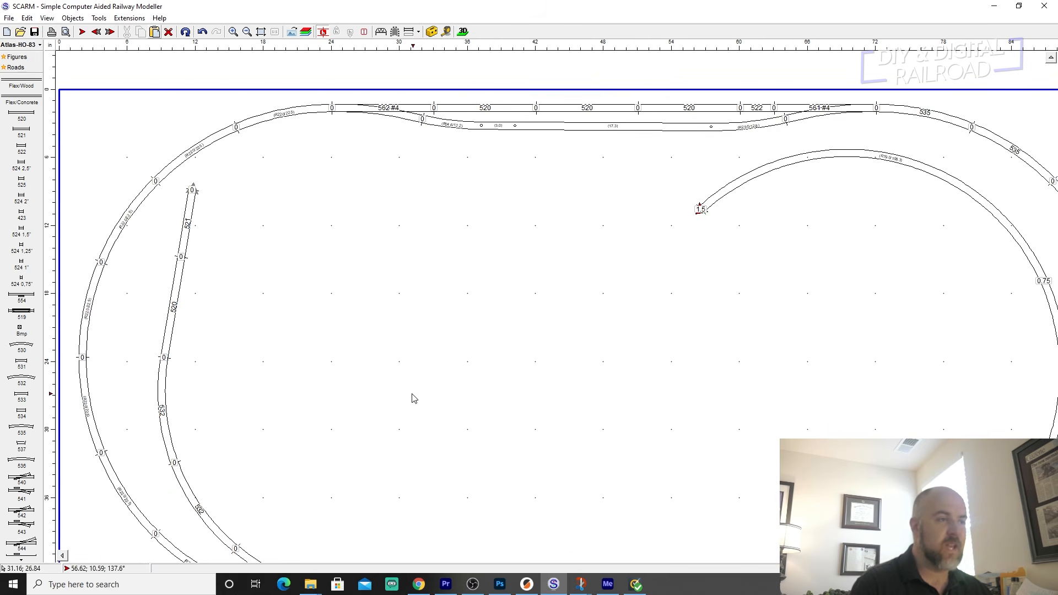
click(21, 115)
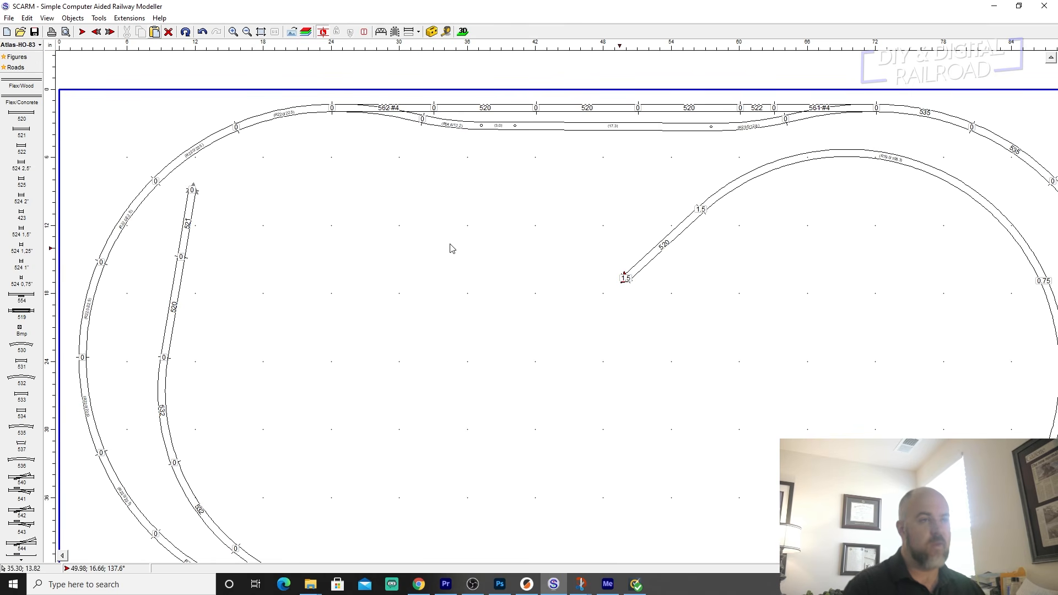
click(21, 115)
click(21, 114)
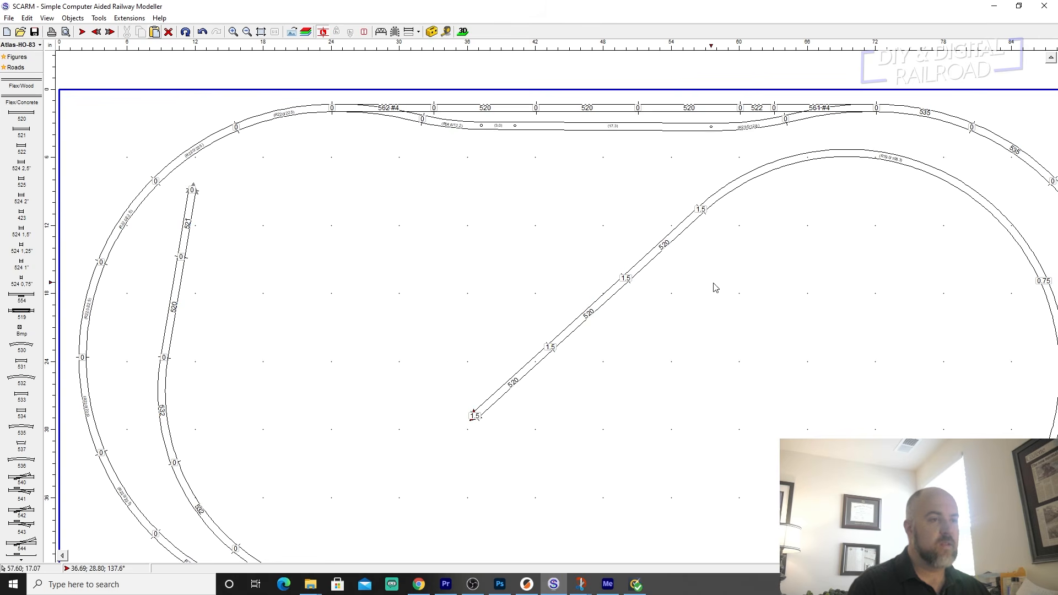
Examine the raised inner branch and its terrain from several angles in the 3D view, and return to the track plan.
middle_drag(701, 300, 480, 253)
scroll(509, 175, down, 1)
scroll(717, 265, down, 1)
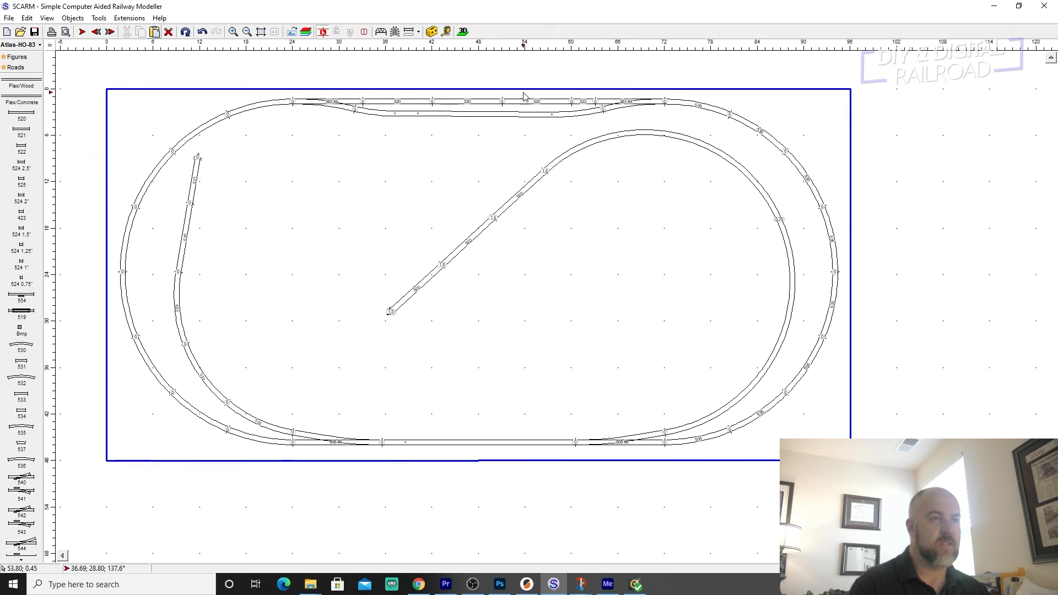
click(463, 32)
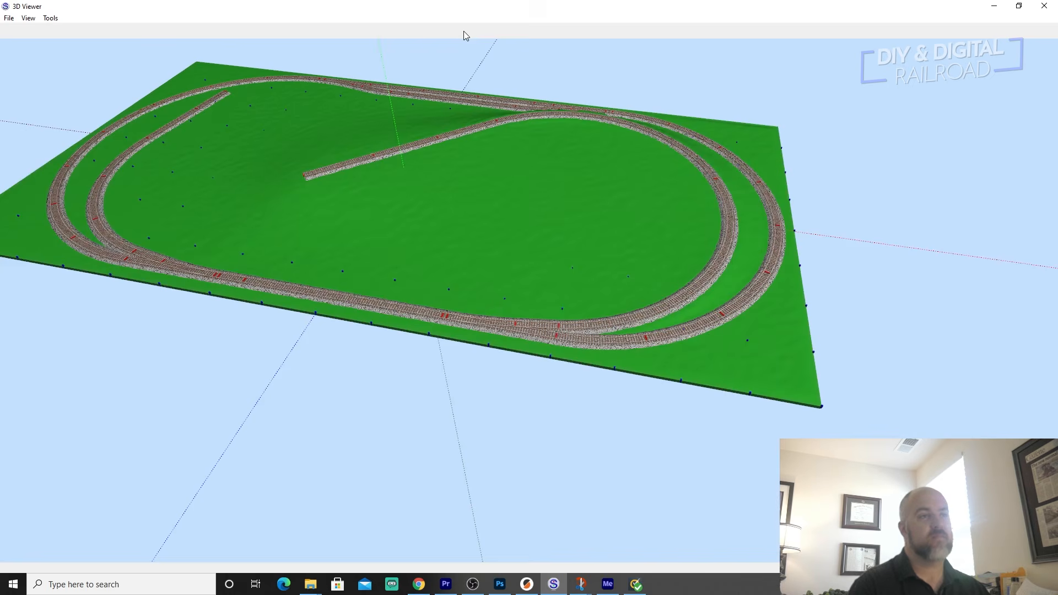
right_click(567, 183)
drag(517, 178, 368, 167)
right_drag(360, 165, 132, 165)
right_drag(389, 147, 263, 130)
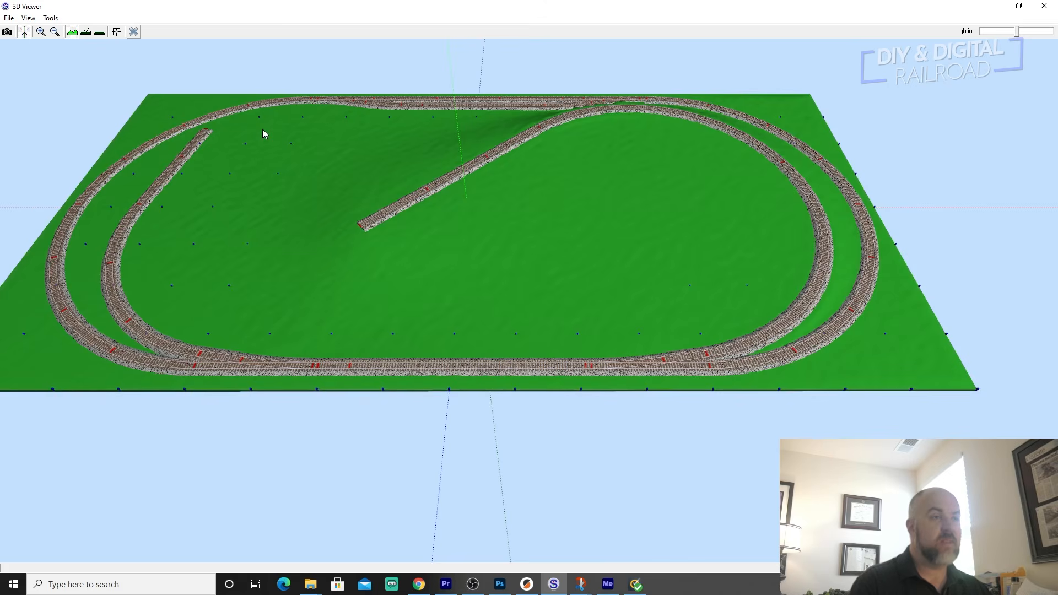
drag(573, 157, 632, 175)
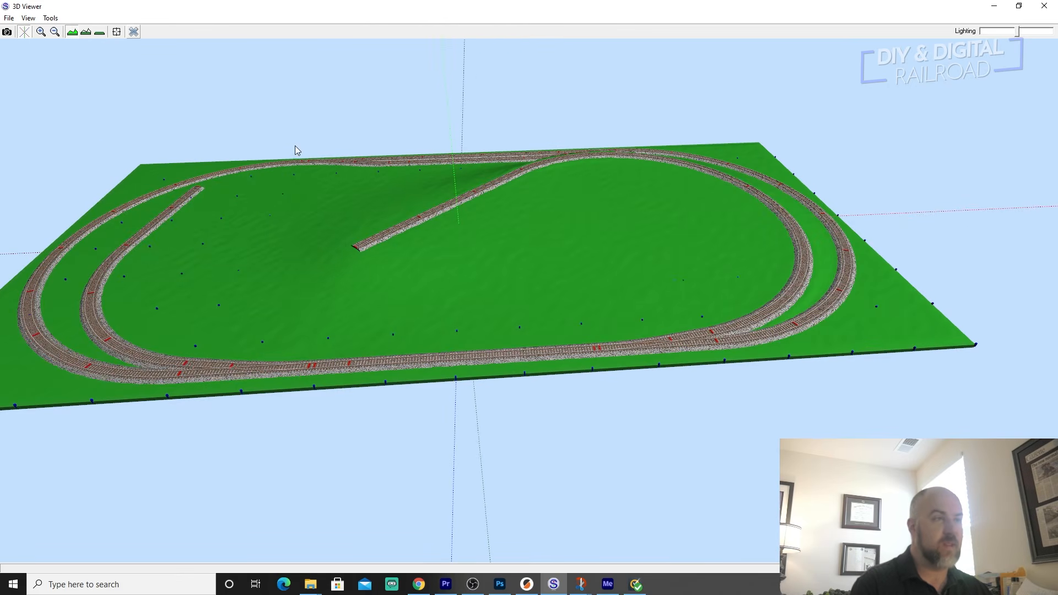
drag(279, 161, 353, 260)
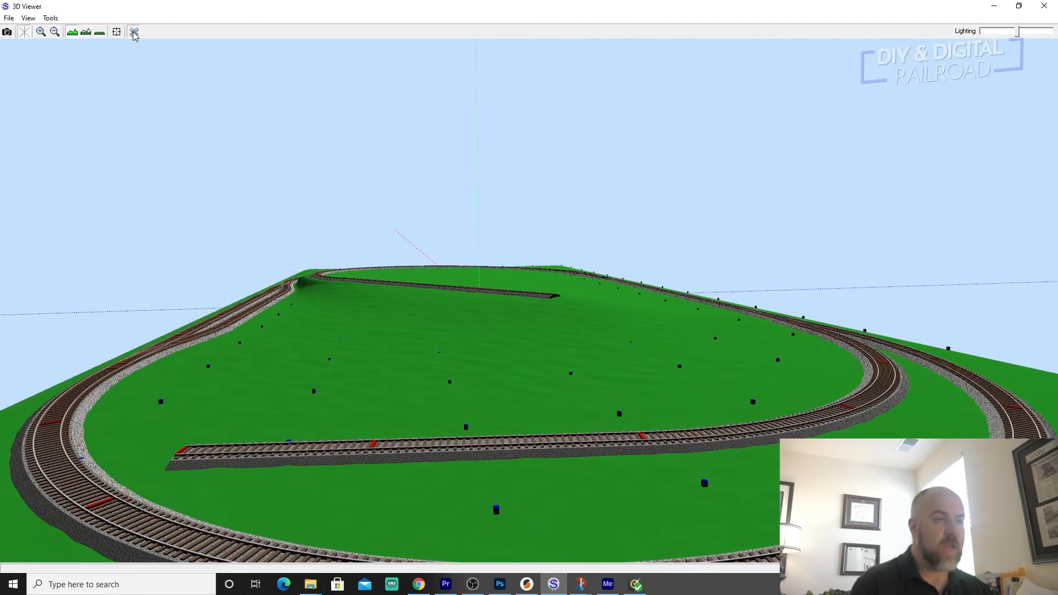
click(134, 32)
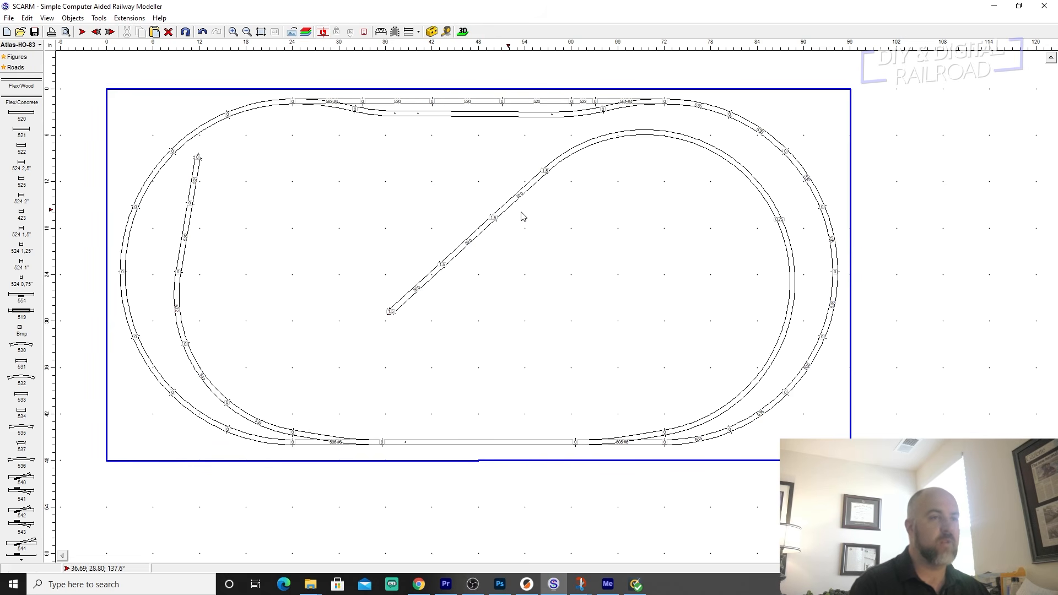
Turn the 520 straight directly after the inner flex curve into a bridge.
scroll(548, 217, up, 2)
right_drag(523, 217, 585, 245)
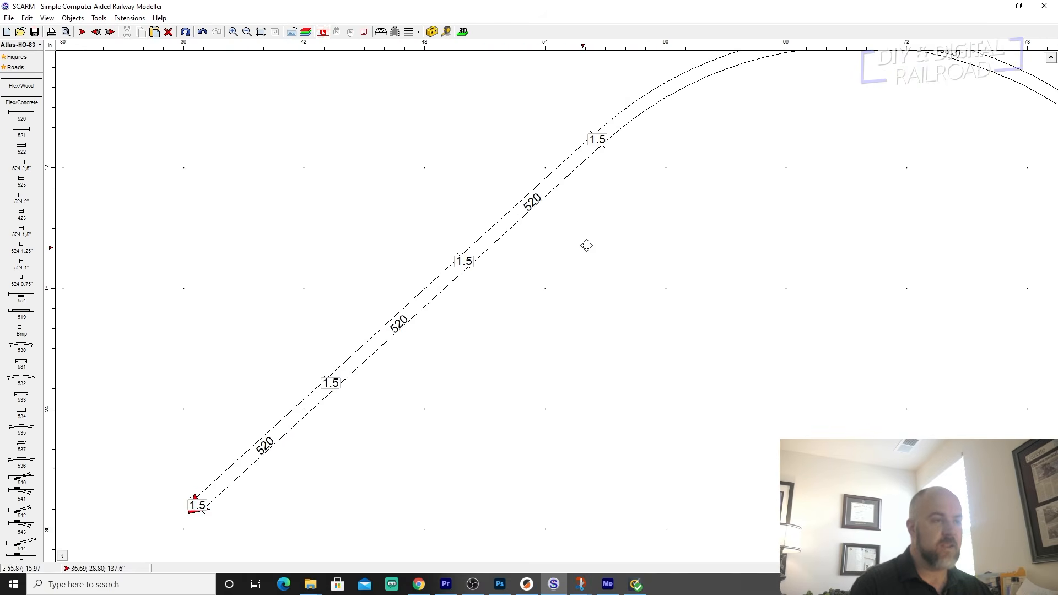
click(534, 205)
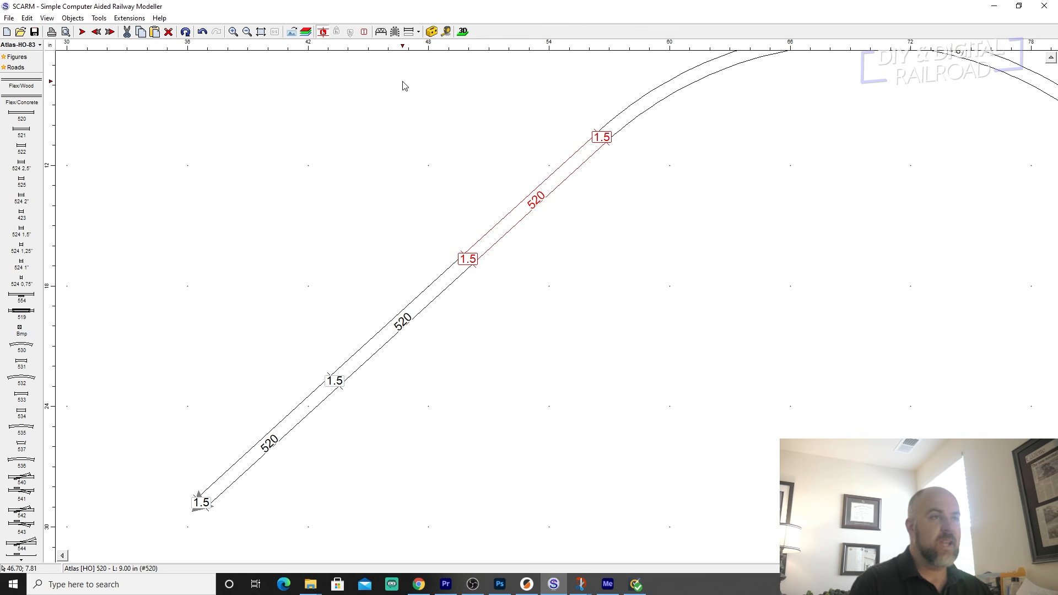
click(380, 32)
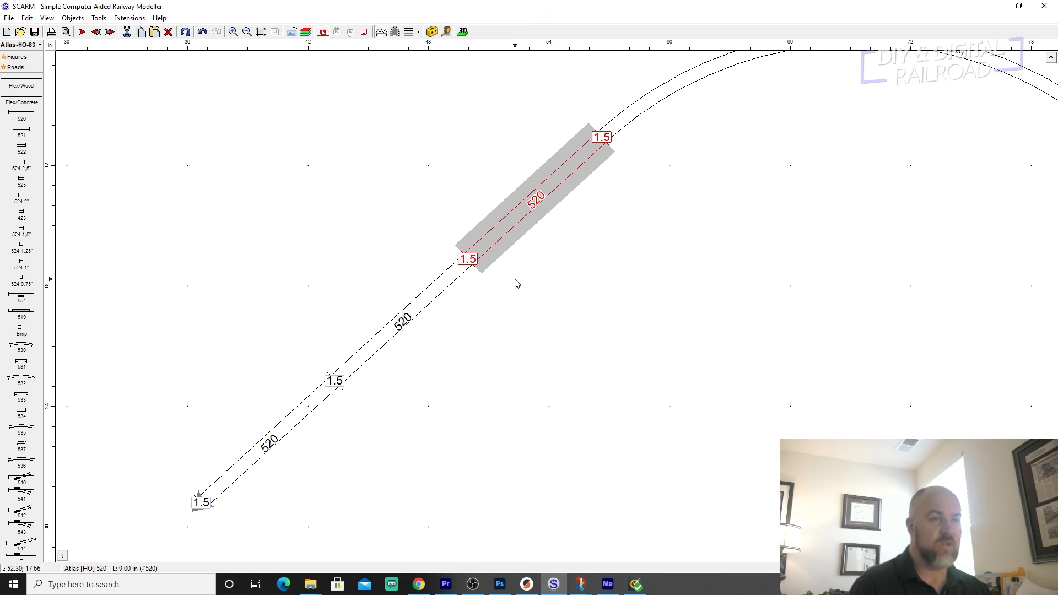
Examine the bridge on the raised inner branch from the side and along the track in the 3D view.
click(461, 32)
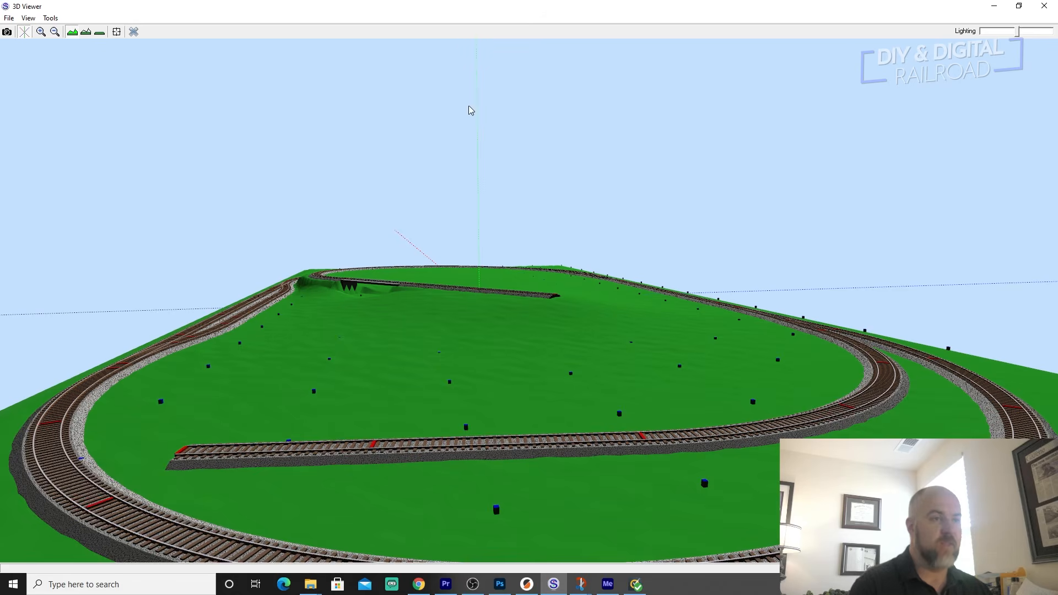
drag(396, 271, 364, 273)
scroll(363, 271, up, 5)
right_drag(363, 271, 316, 273)
scroll(311, 270, down, 5)
scroll(316, 275, up, 4)
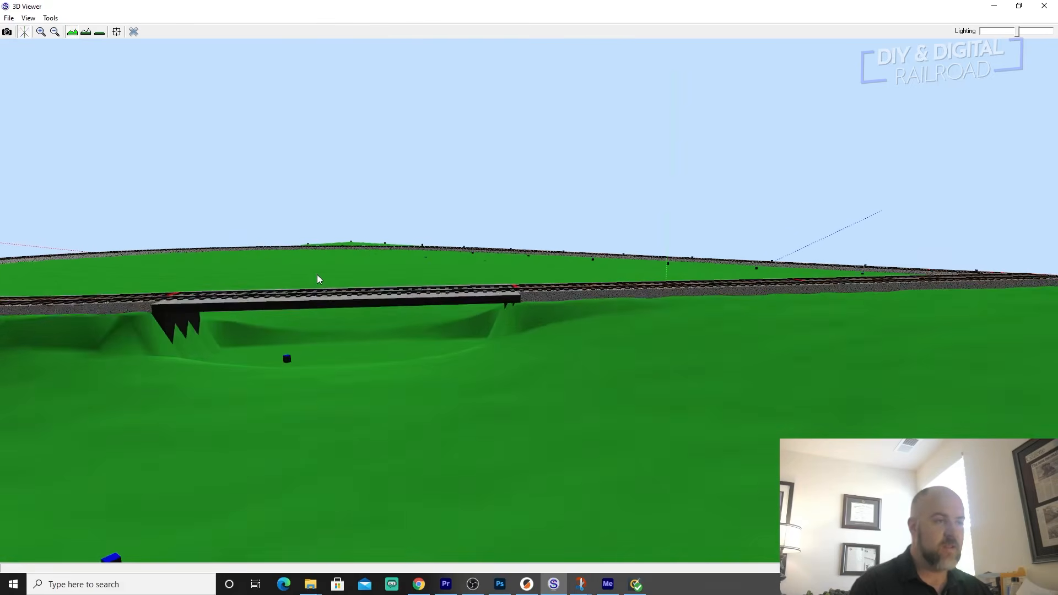
drag(317, 279, 219, 332)
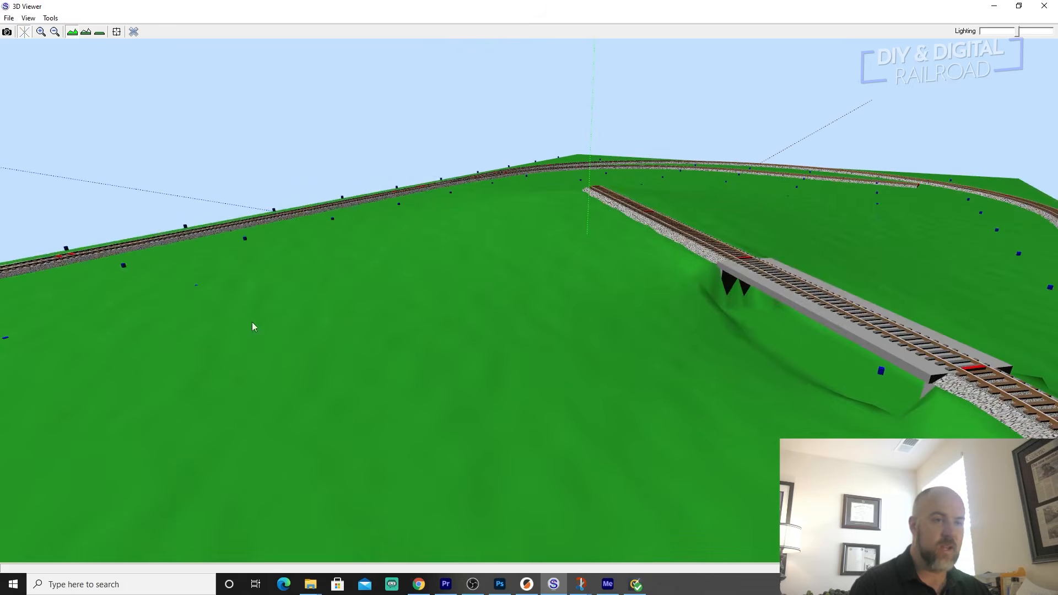
drag(602, 245, 668, 301)
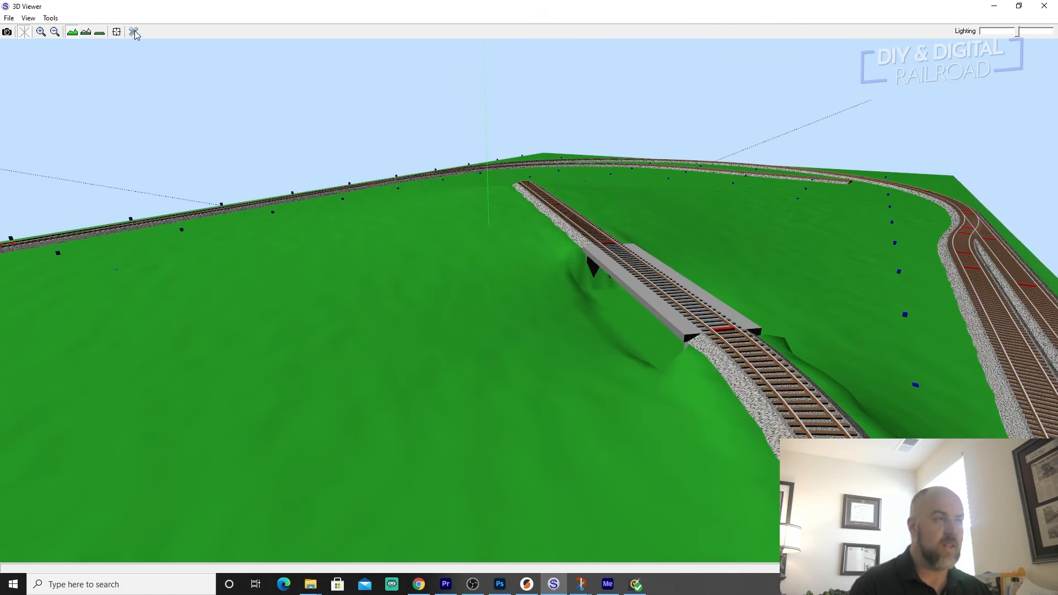
drag(716, 294, 562, 189)
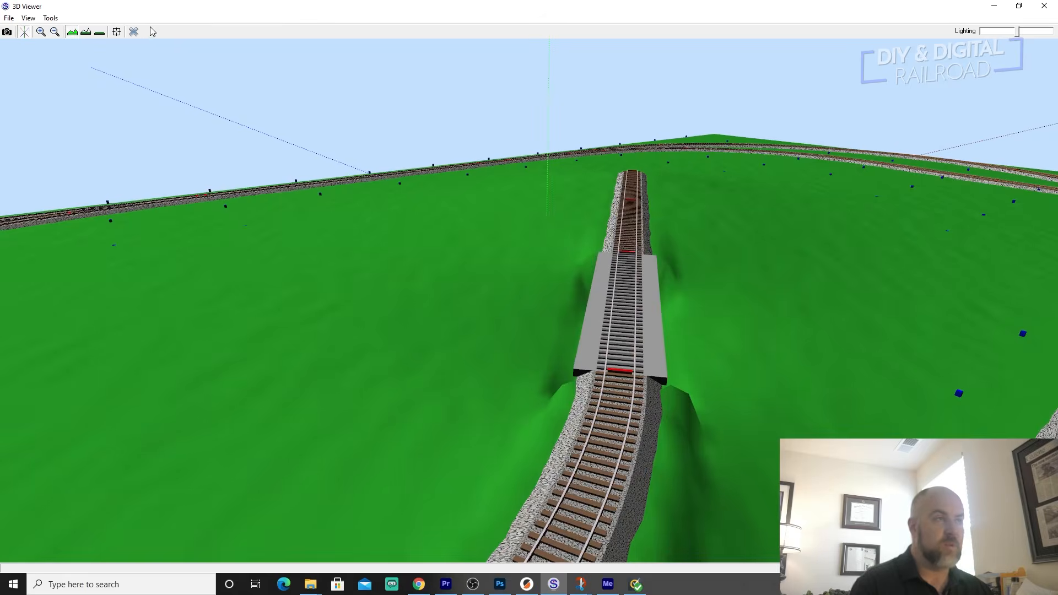
click(133, 32)
Convert three consecutive 535 curves at the right end of the outer oval, plus the still-selected 520 bridge straight, into tunnels.
scroll(496, 182, down, 3)
right_drag(595, 202, 436, 172)
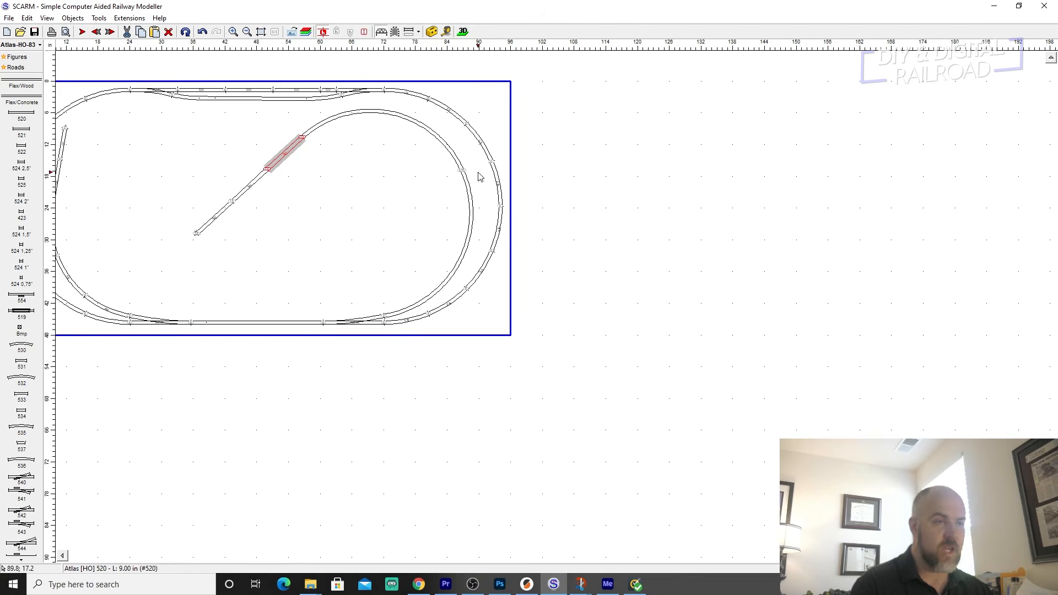
scroll(479, 173, up, 3)
right_drag(426, 94, 466, 153)
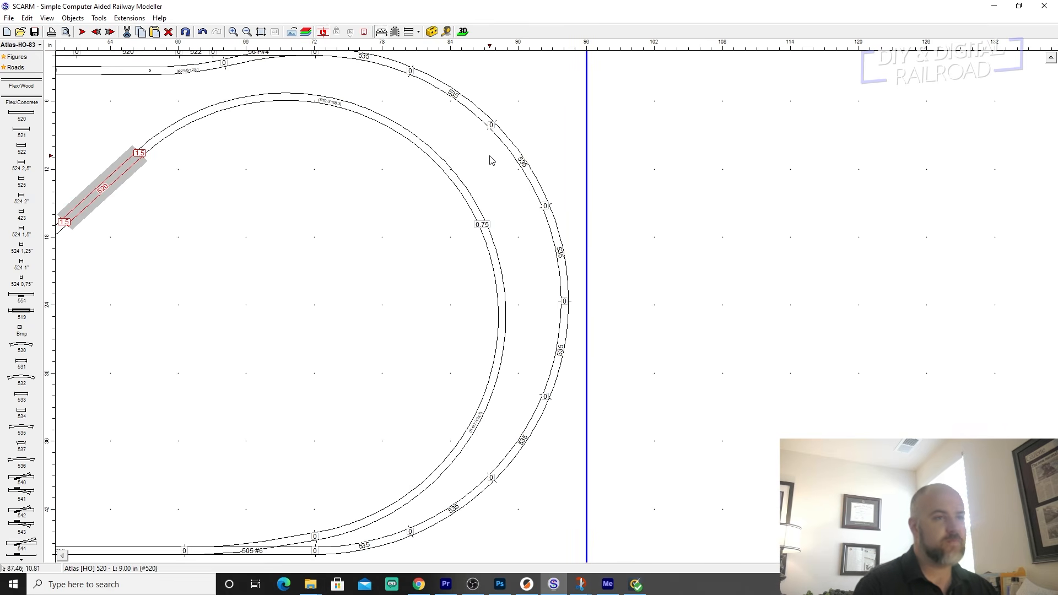
ctrl+click(563, 342)
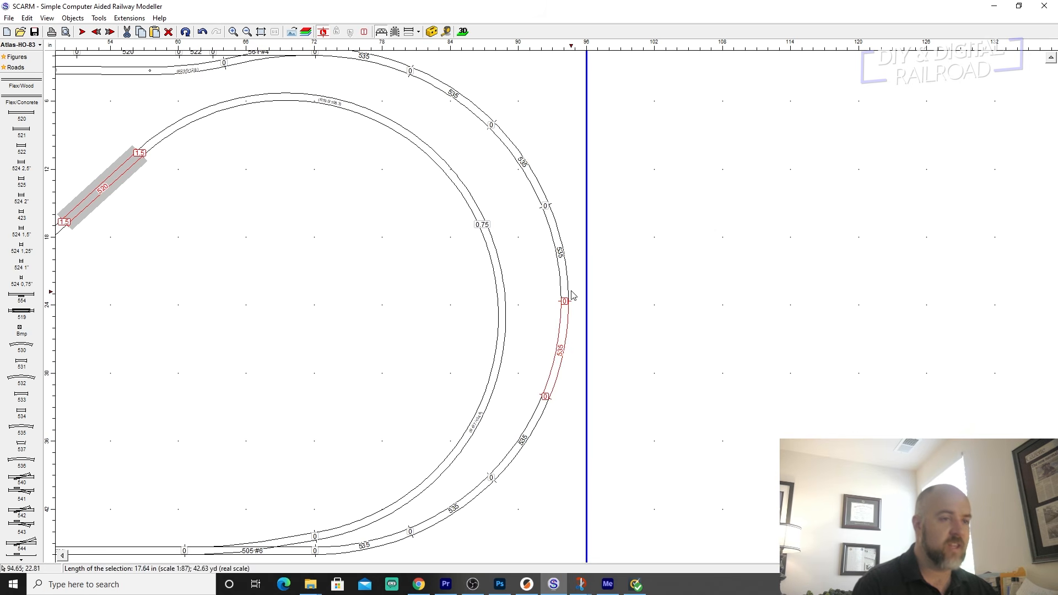
ctrl+click(561, 259)
ctrl+click(538, 183)
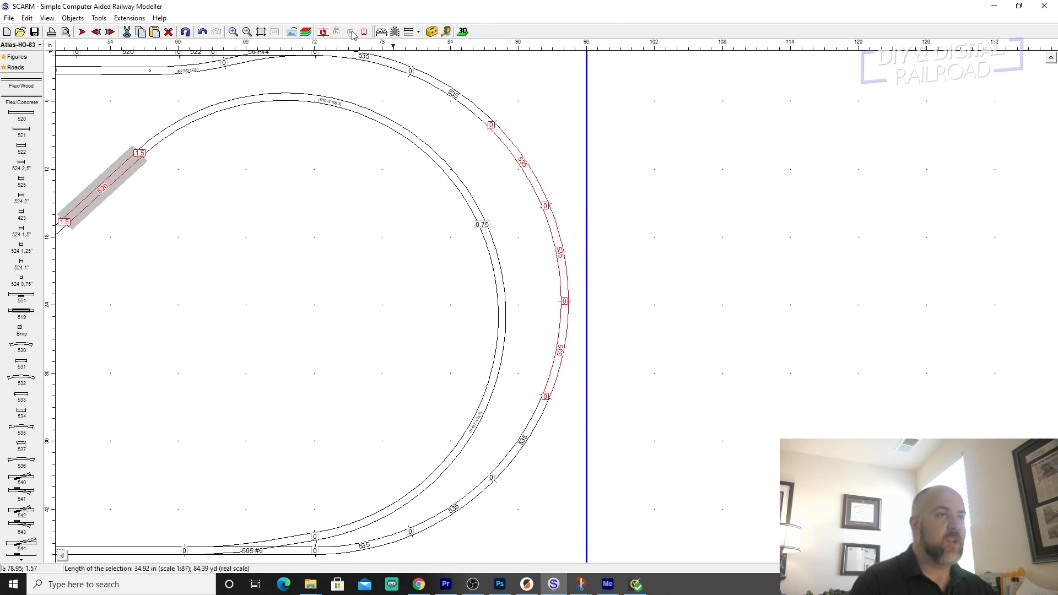
click(395, 32)
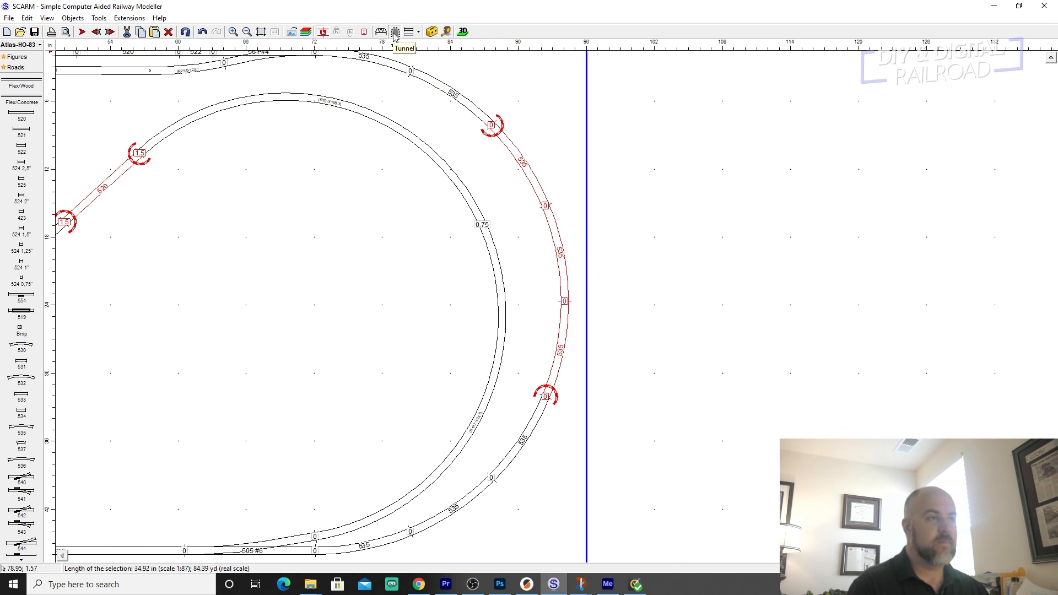
Remove the tunnel from the 520 straight on the inner branch and turn that piece back into a bridge.
ctrl+click(132, 167)
click(395, 31)
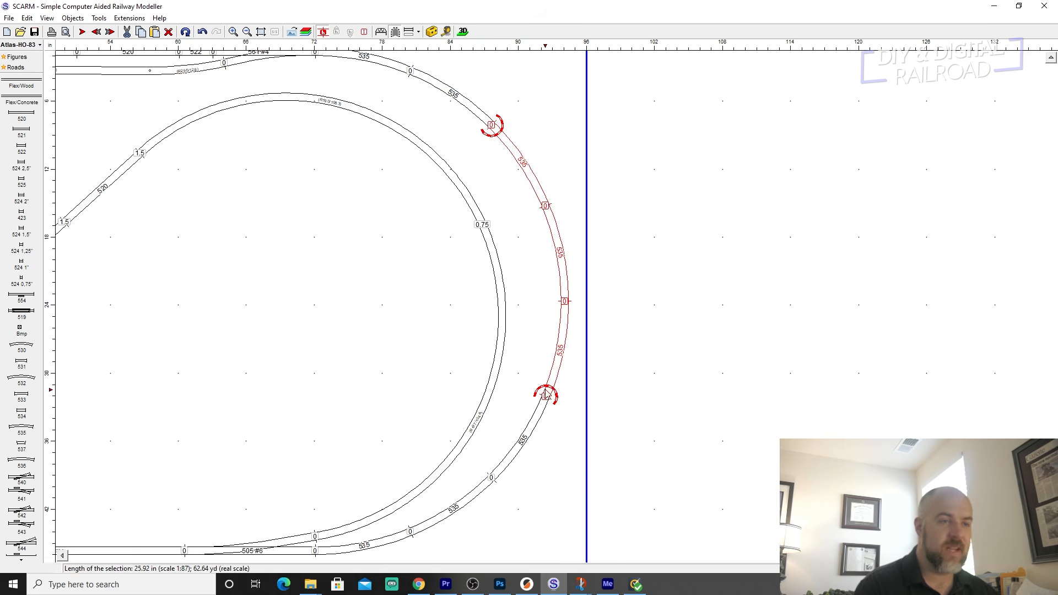
click(494, 193)
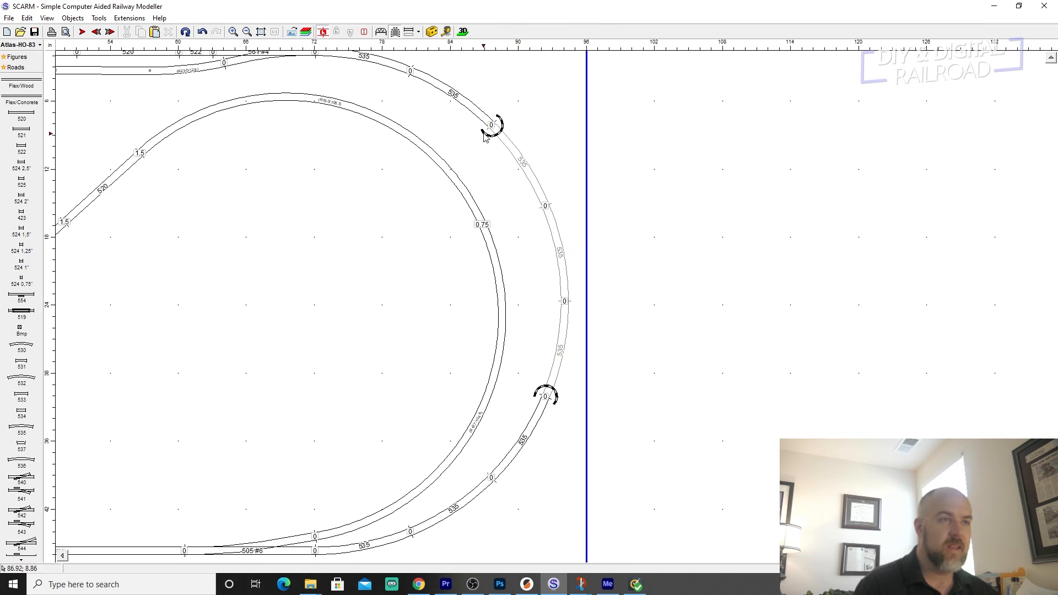
click(112, 185)
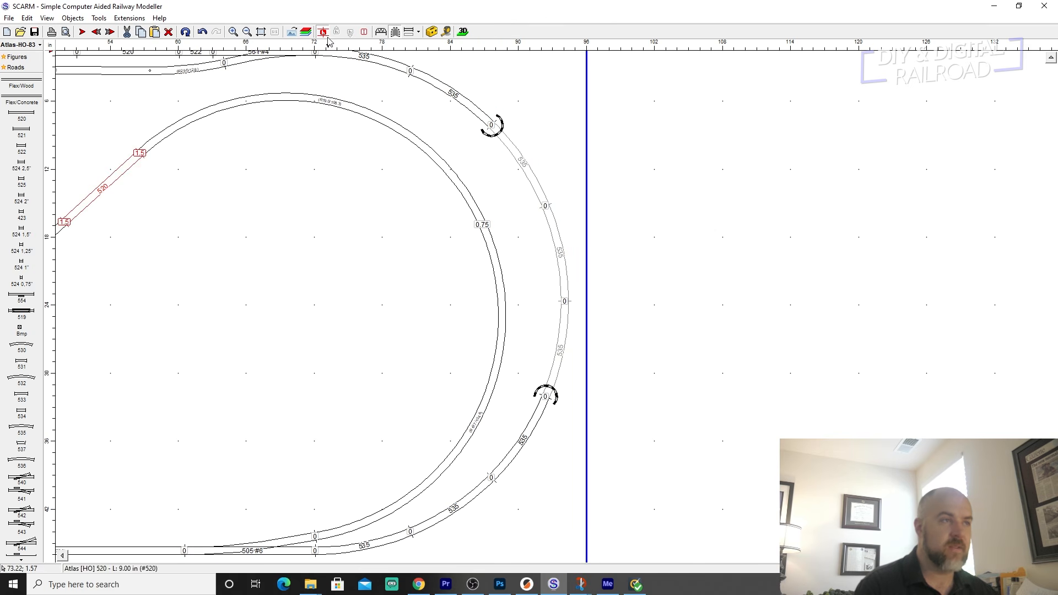
click(380, 31)
click(303, 278)
Examine the tunnel portals, the hill over the outer curves and the whole layout in the 3D view, and return to the track plan.
scroll(305, 351, down, 1)
mouse_move(304, 351)
middle_down()
mouse_move(564, 328)
mouse_move(481, 316)
mouse_move(562, 293)
mouse_move(440, 303)
middle_up()
scroll(548, 184, up, 2)
scroll(472, 173, down, 1)
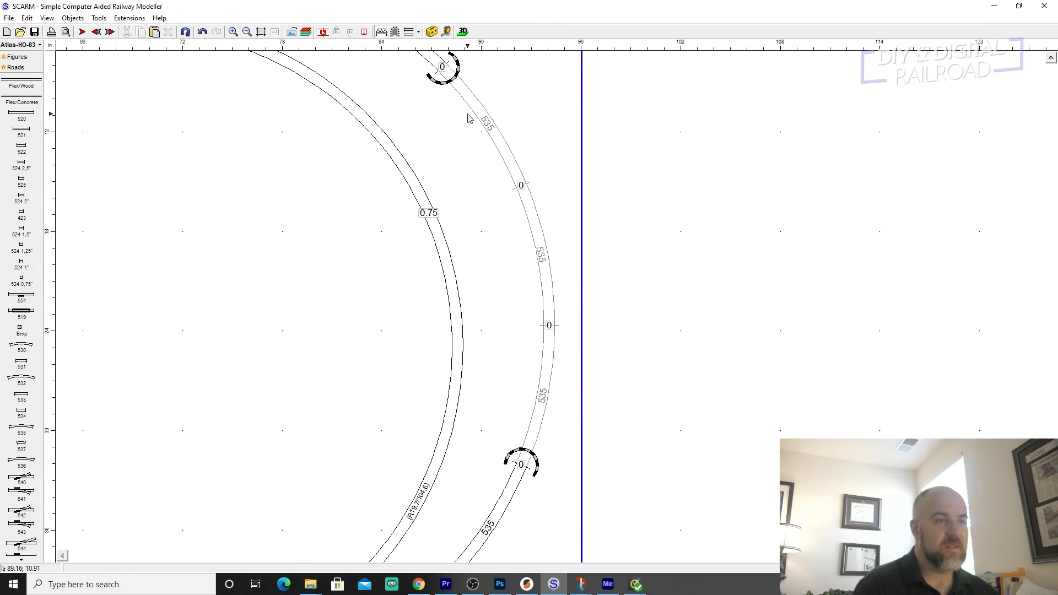
scroll(441, 276, down, 3)
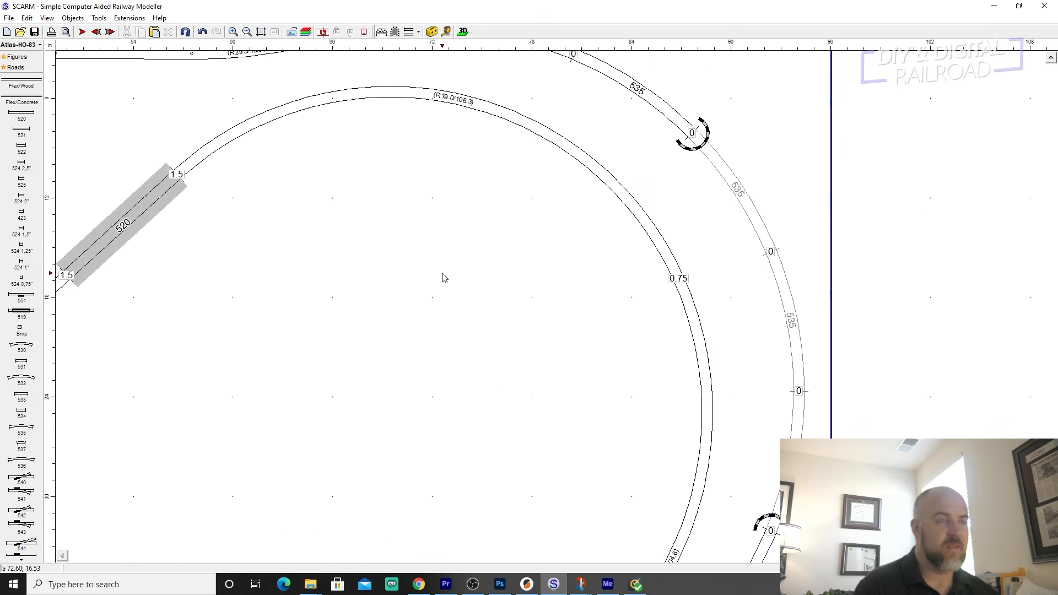
click(462, 33)
drag(638, 350, 809, 358)
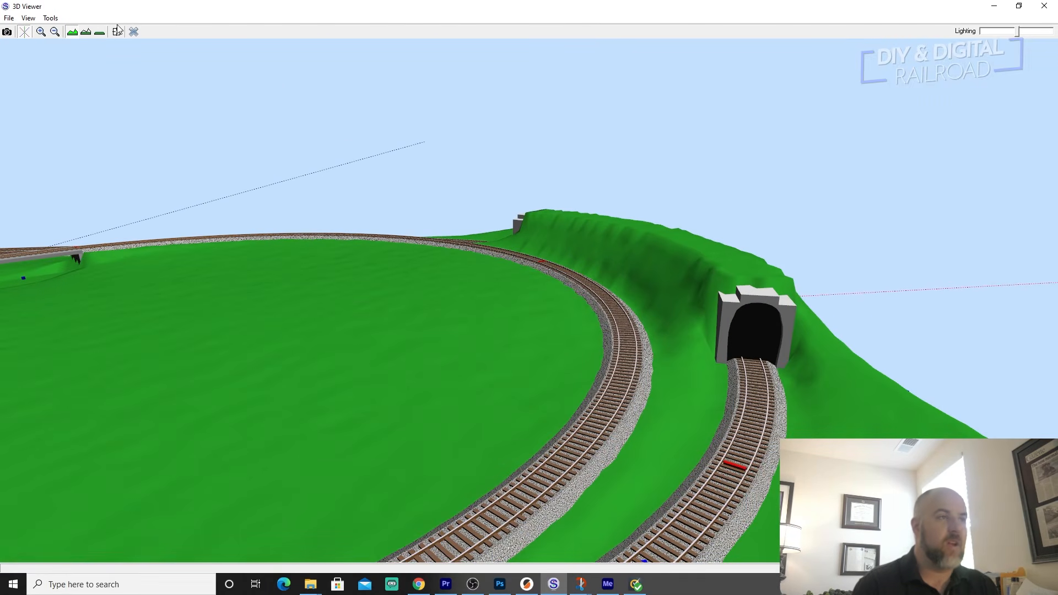
drag(576, 233, 367, 372)
scroll(368, 370, down, 5)
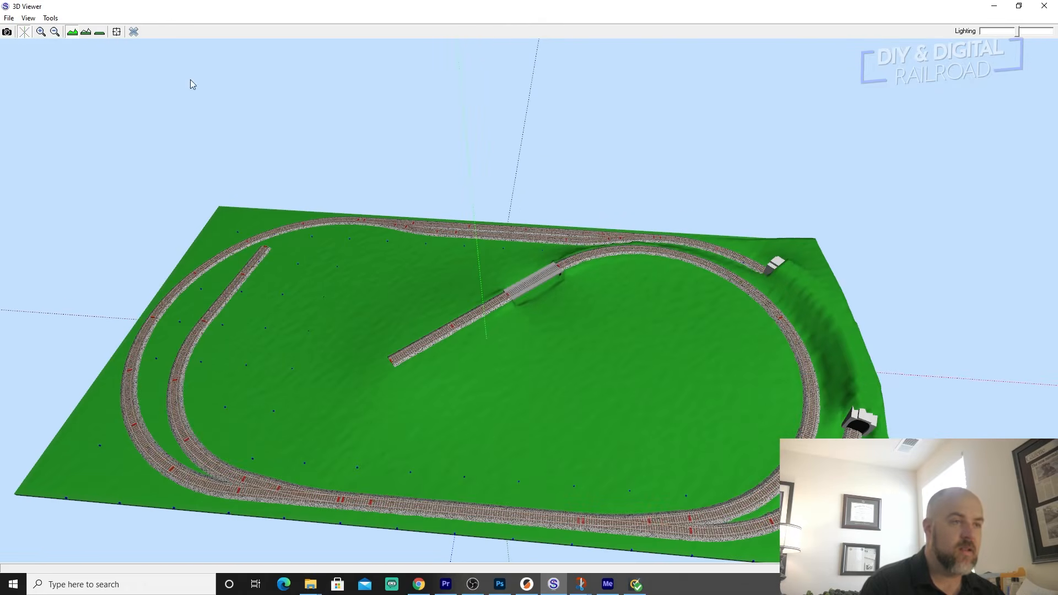
drag(579, 372, 591, 343)
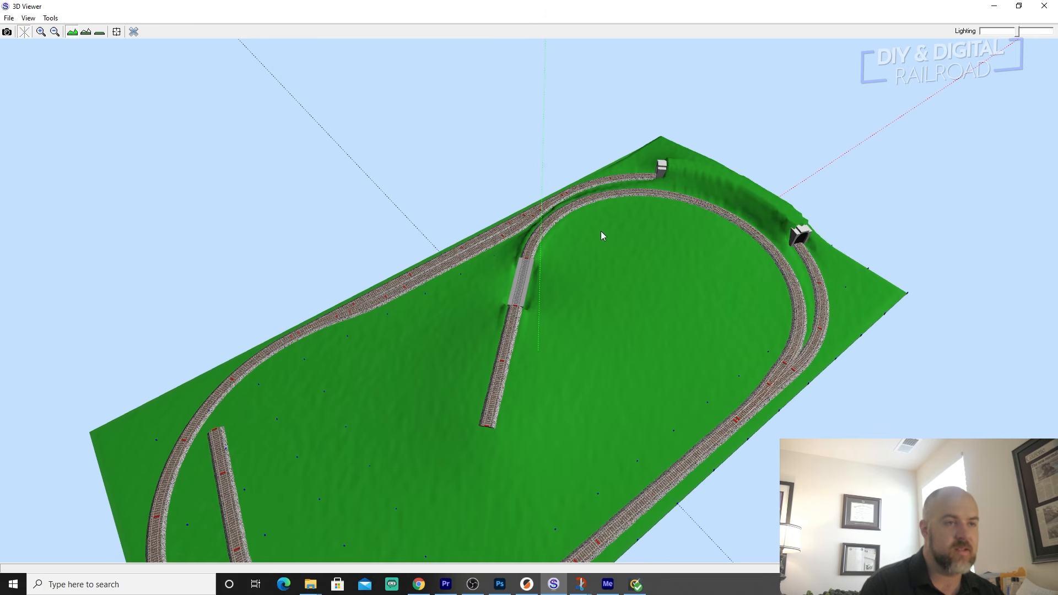
click(133, 30)
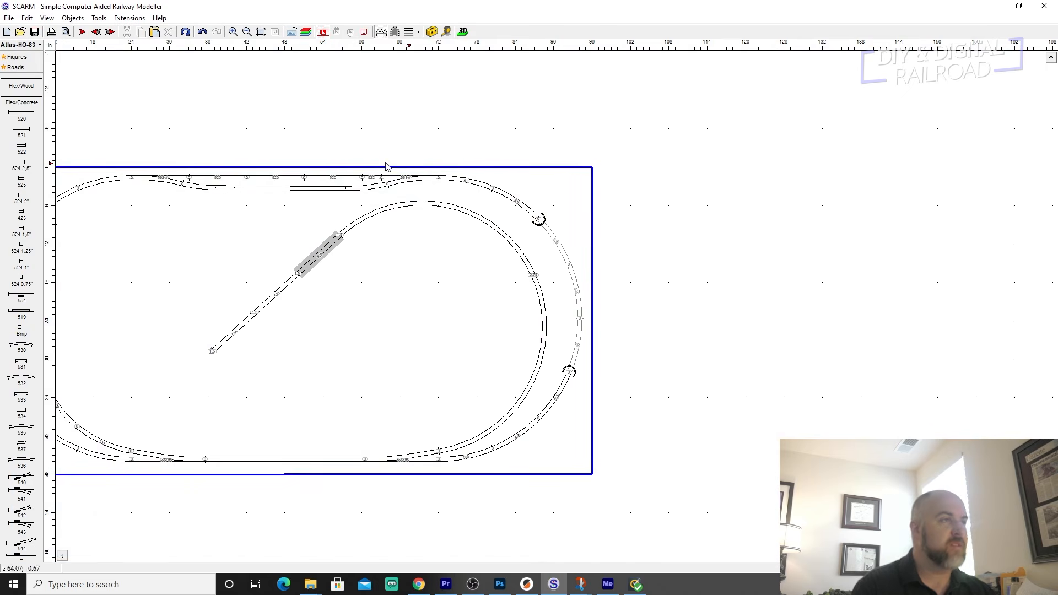
Switch the parts library from Atlas track to Figures and bring the whole baseboard into view.
mouse_move(27, 48)
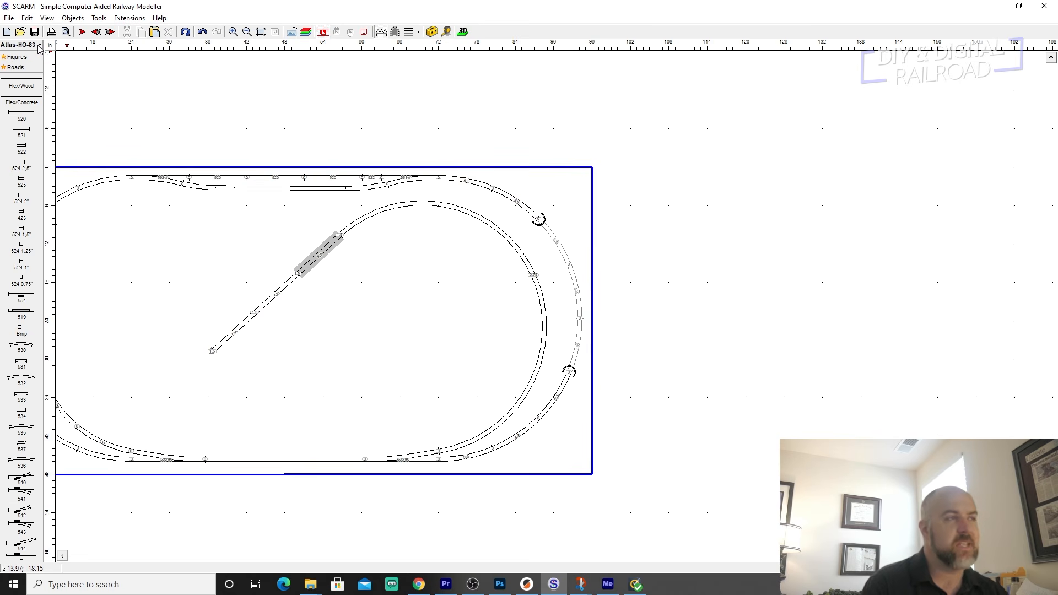
click(39, 46)
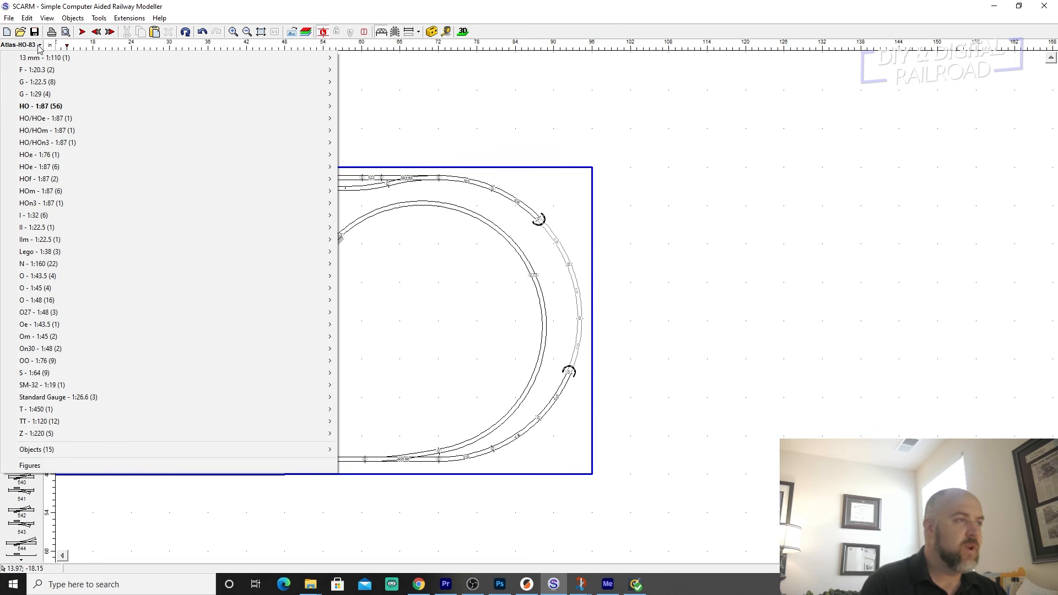
click(32, 467)
middle_drag(97, 260, 249, 205)
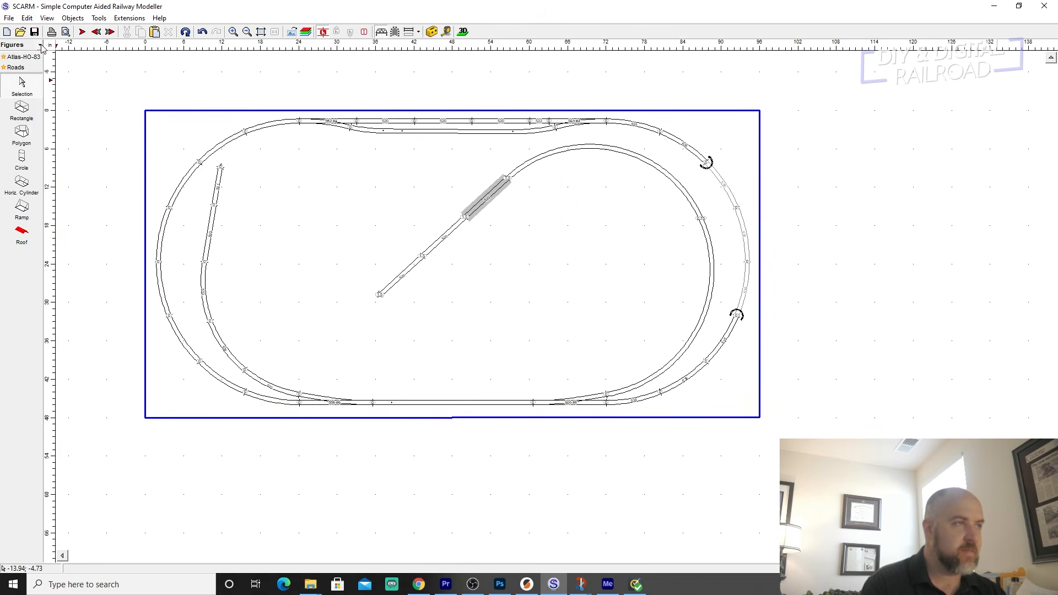
click(39, 46)
click(40, 466)
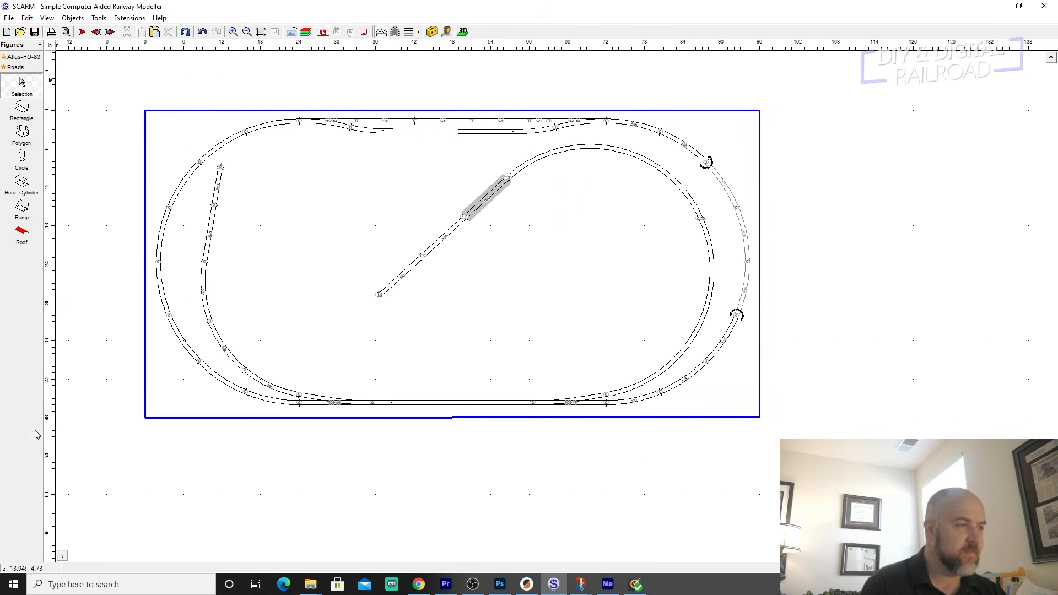
Draw a closed irregular polygon about 40 by 29 inches inside the inner loop, beside the bridge branch.
click(22, 135)
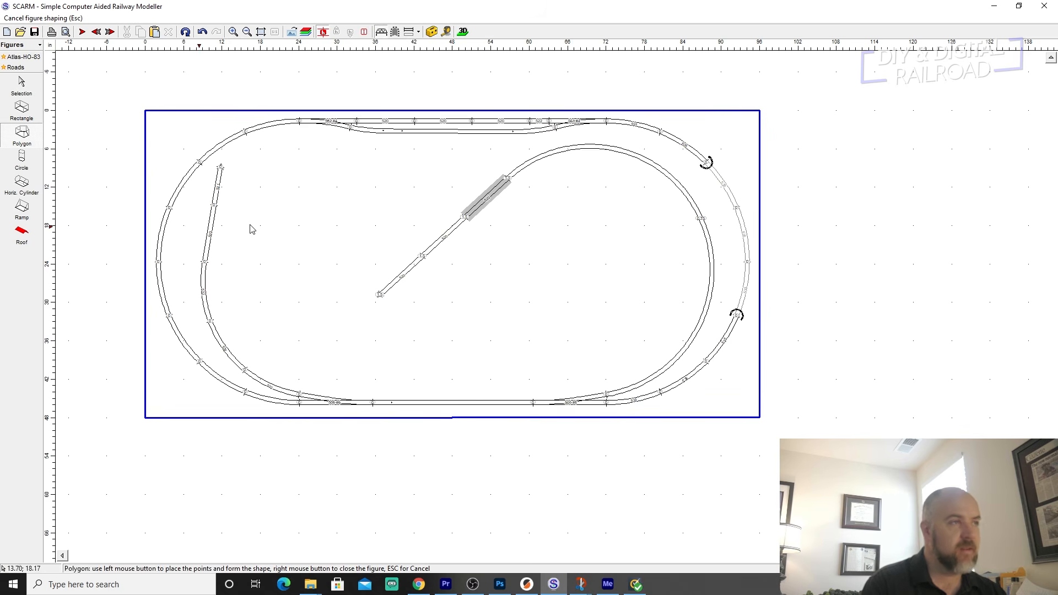
click(537, 188)
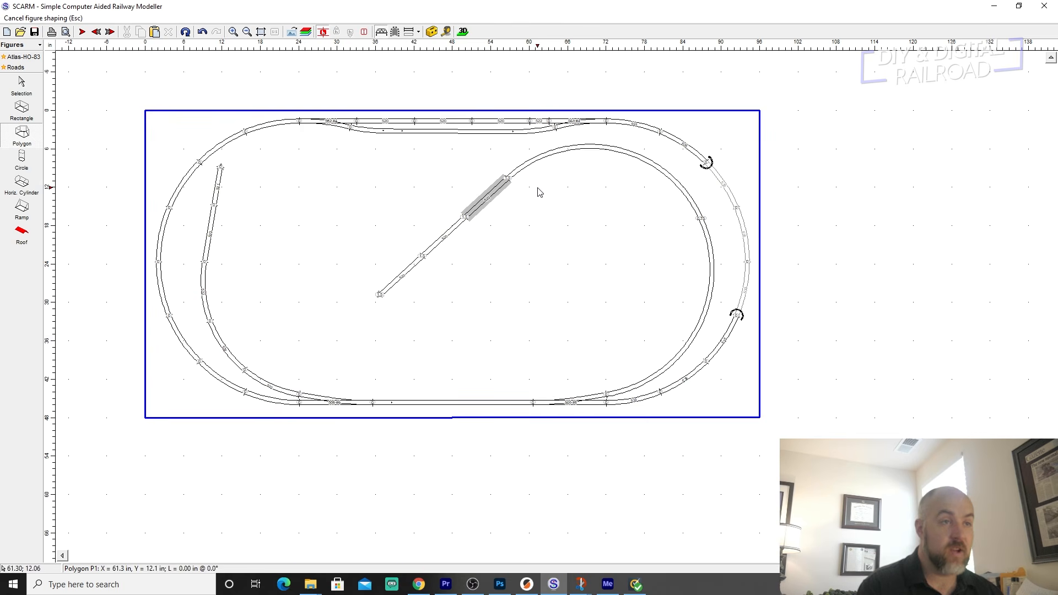
click(566, 173)
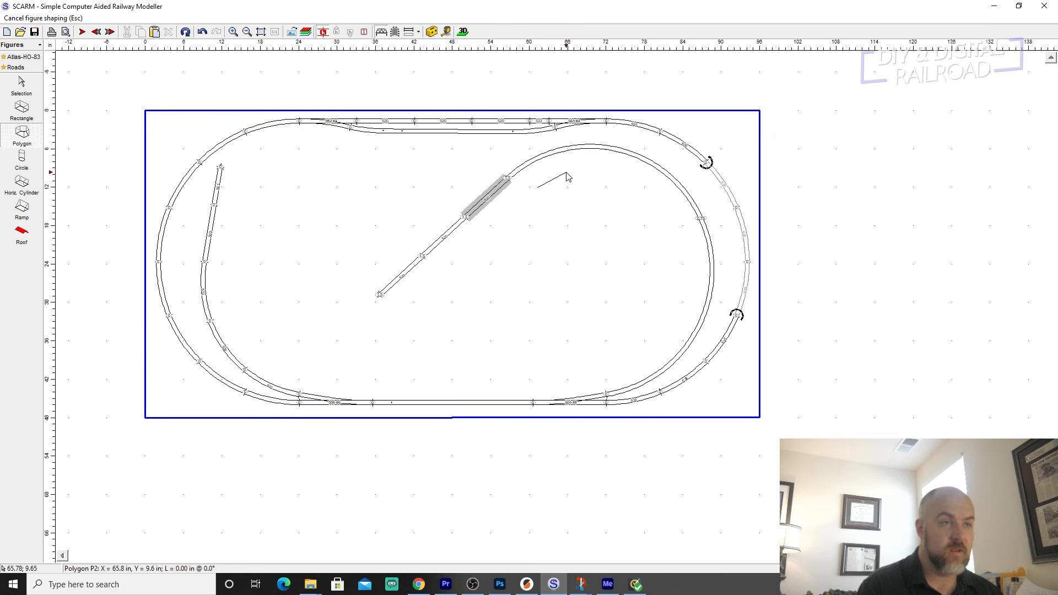
click(604, 174)
click(636, 194)
click(661, 231)
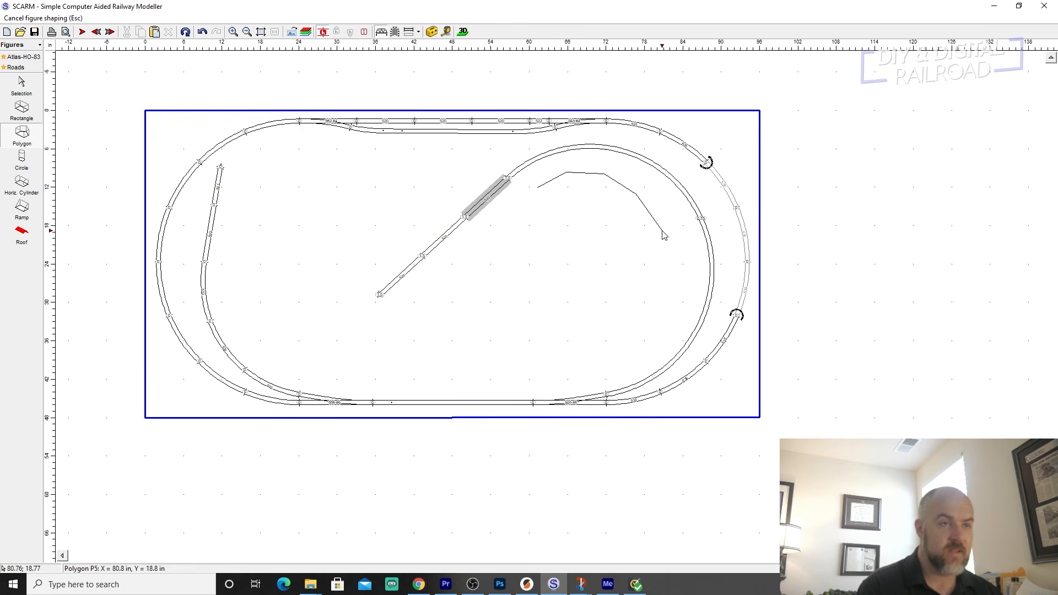
click(661, 262)
click(659, 308)
click(621, 338)
click(571, 354)
click(515, 358)
click(469, 353)
click(423, 347)
click(404, 328)
click(412, 299)
click(441, 273)
click(469, 264)
click(502, 247)
click(520, 220)
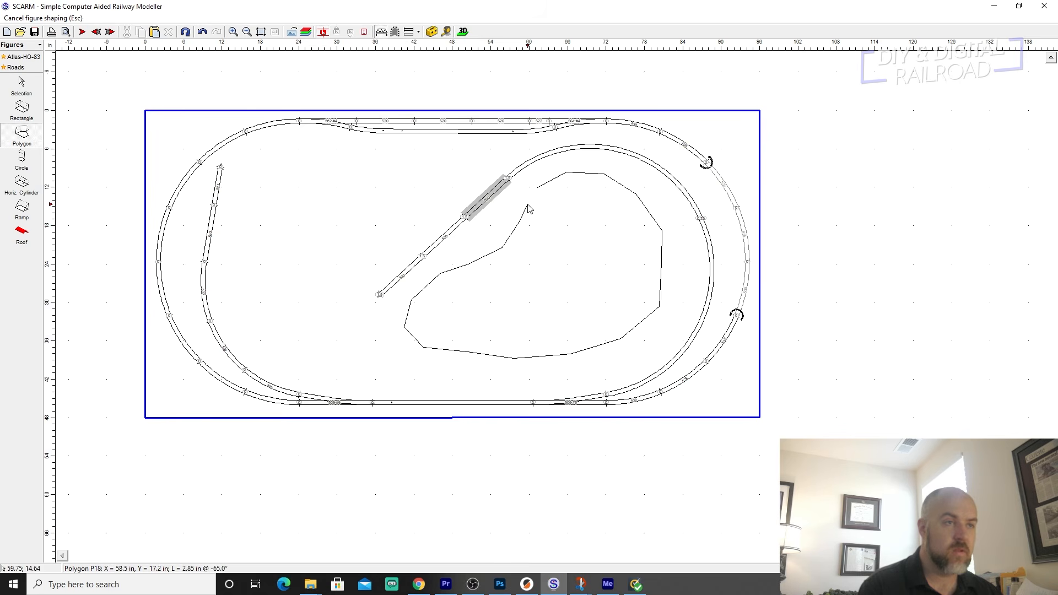
click(526, 199)
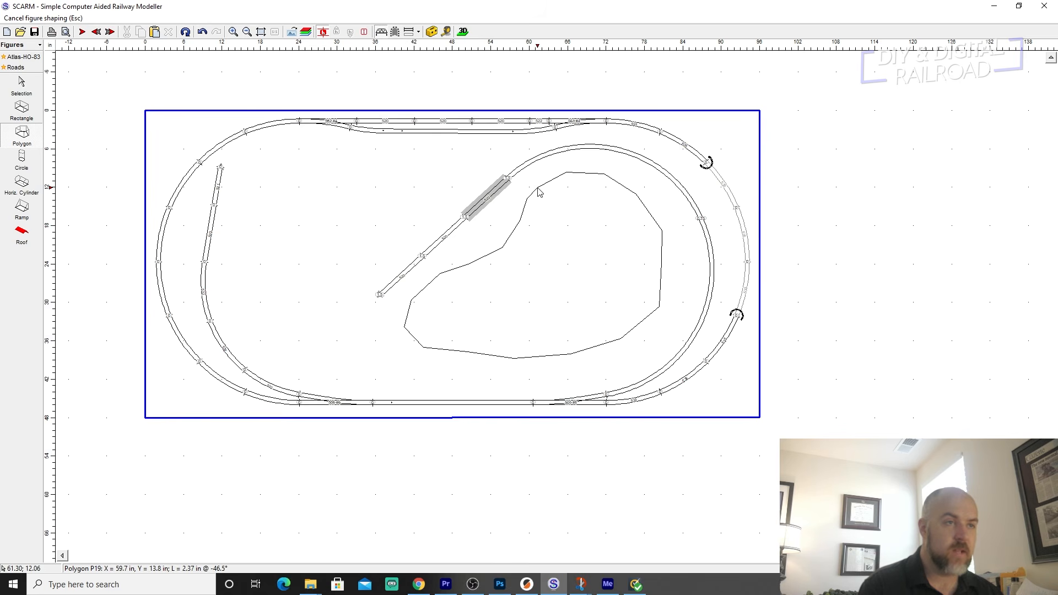
click(538, 191)
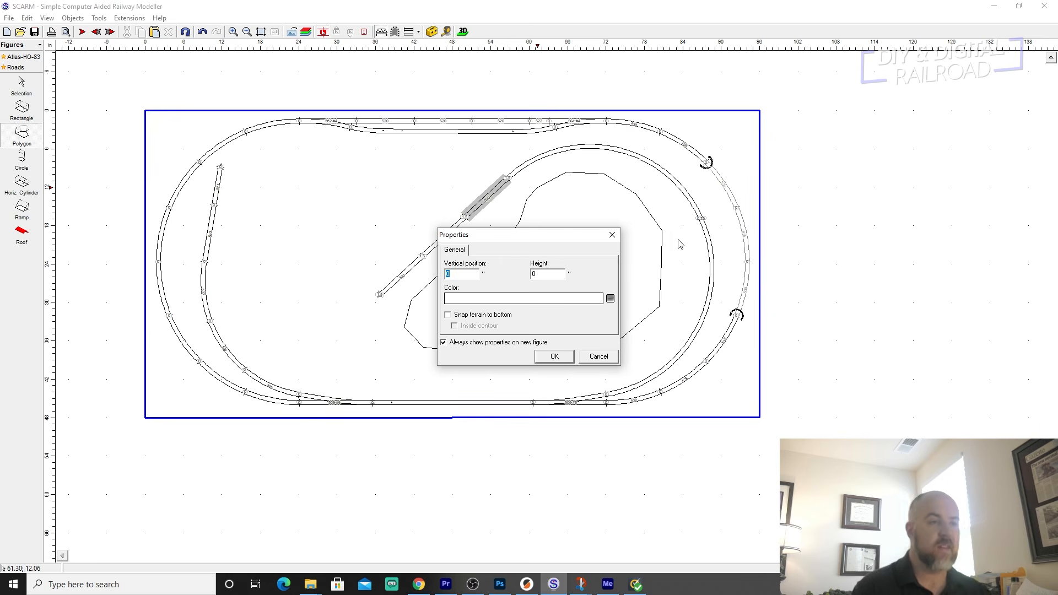
Set the polygon's vertical position to 4 inches with the terrain snapped to its bottom, and check the terrain in the 3D view.
drag(556, 237, 338, 159)
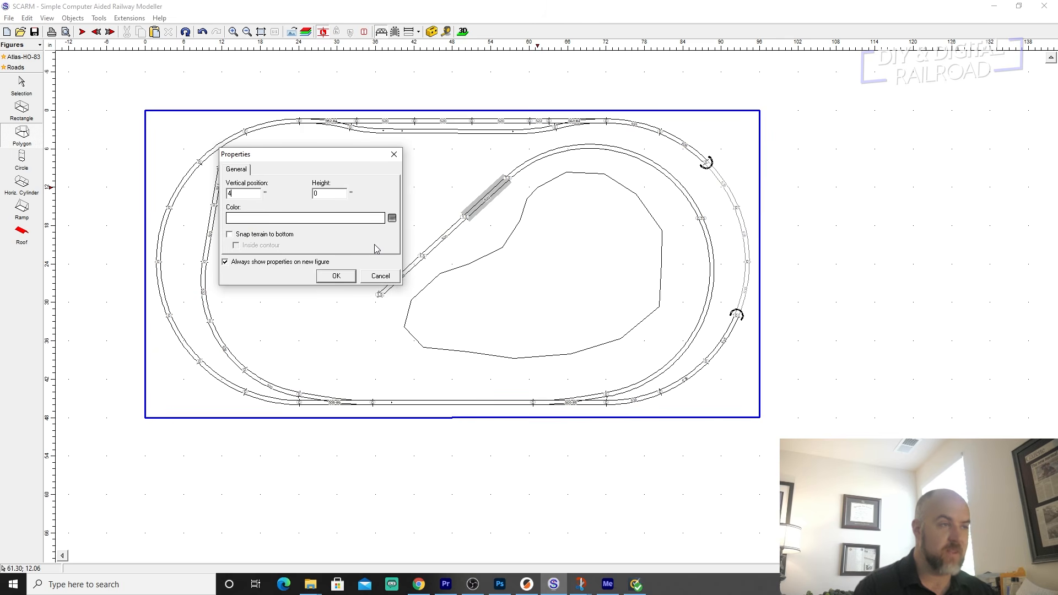
click(230, 235)
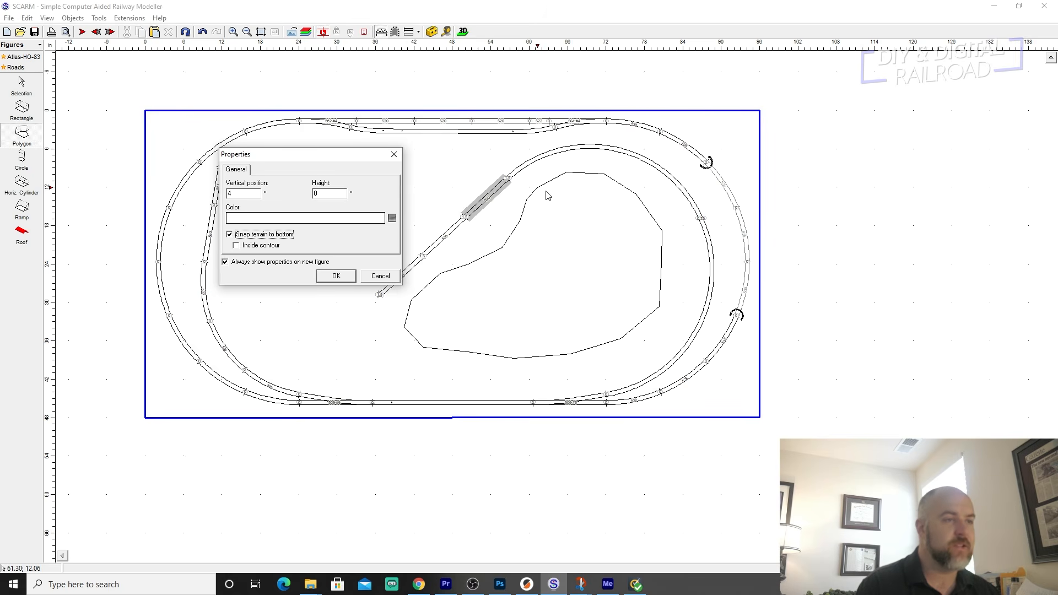
click(336, 275)
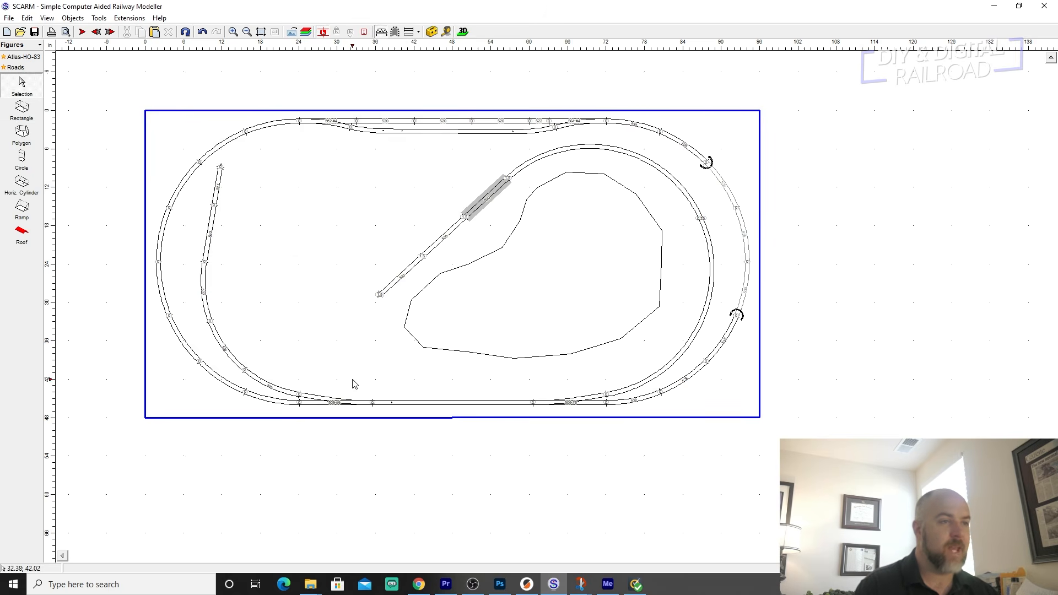
click(464, 32)
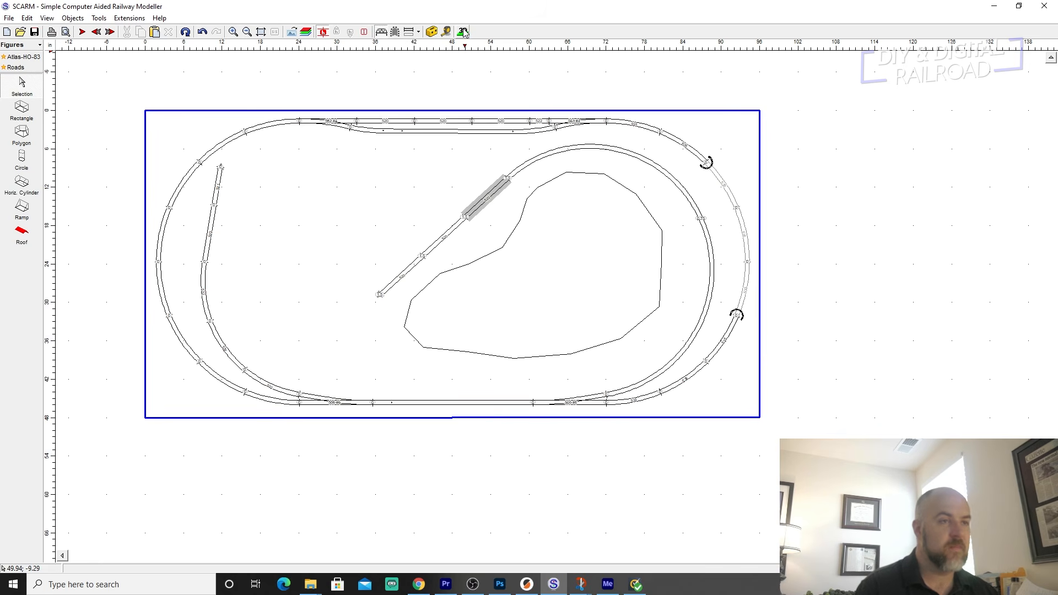
drag(503, 200, 457, 293)
drag(700, 330, 398, 323)
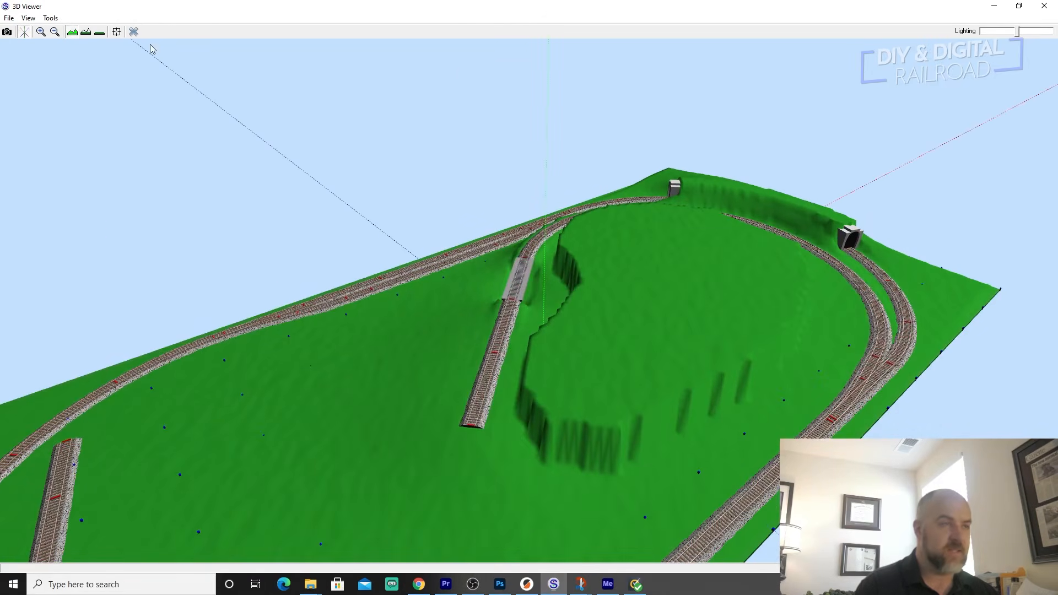
click(133, 32)
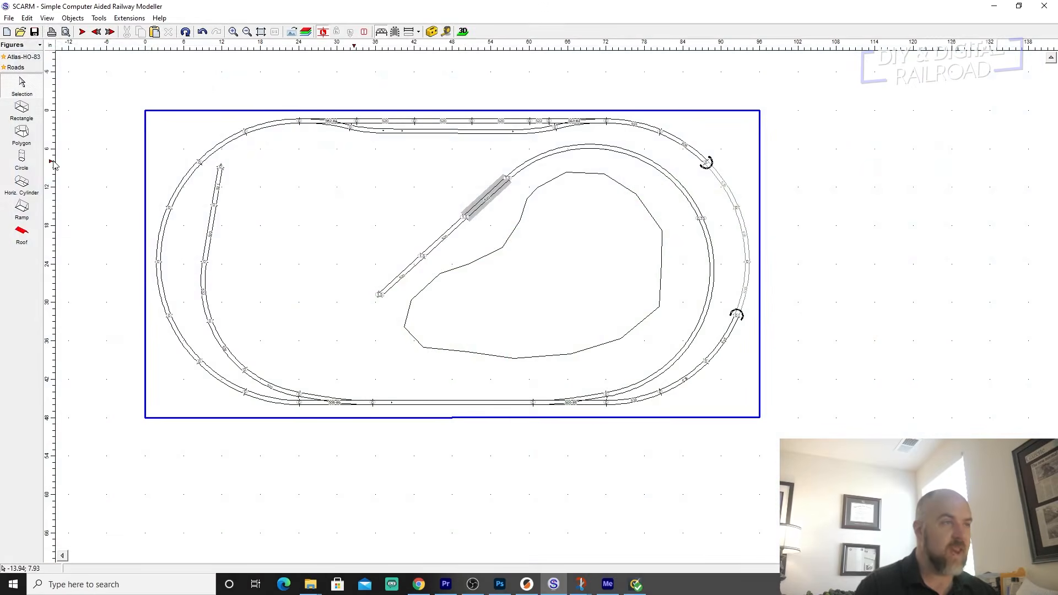
Draw a closed irregular polygon about 24 by 22 inches inside the existing hill polygon, following its outline.
click(22, 135)
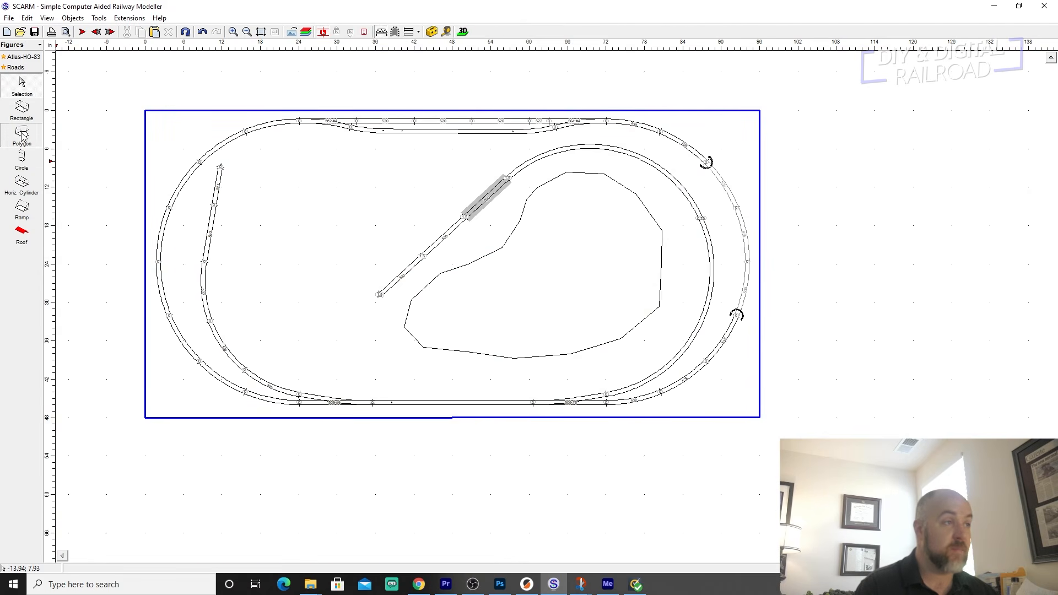
click(591, 207)
click(607, 219)
click(622, 245)
click(624, 275)
click(621, 297)
click(602, 314)
click(579, 328)
click(545, 337)
click(498, 340)
click(467, 317)
click(479, 290)
click(515, 261)
click(534, 229)
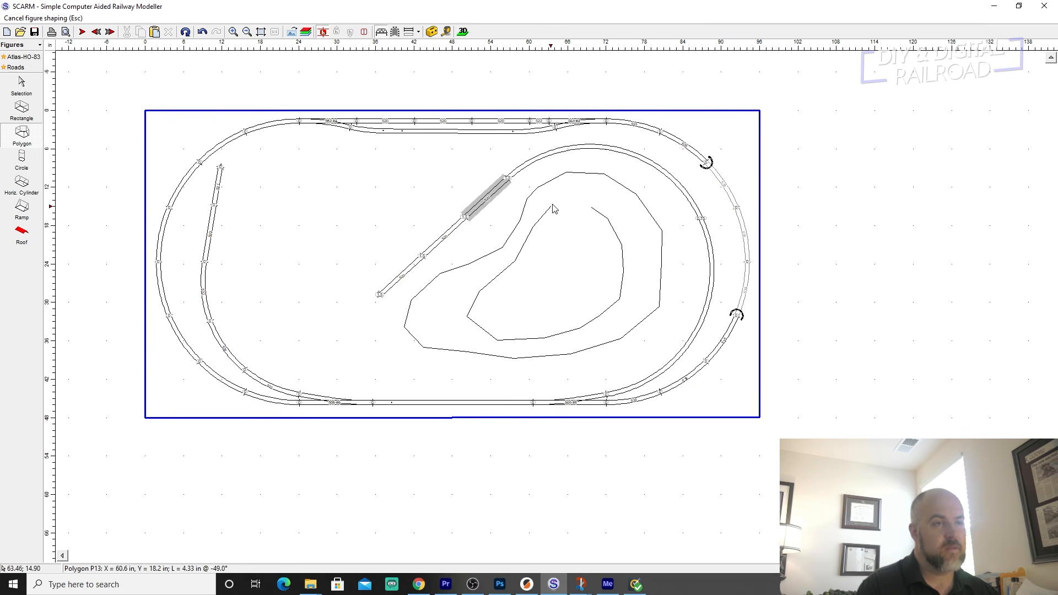
click(592, 208)
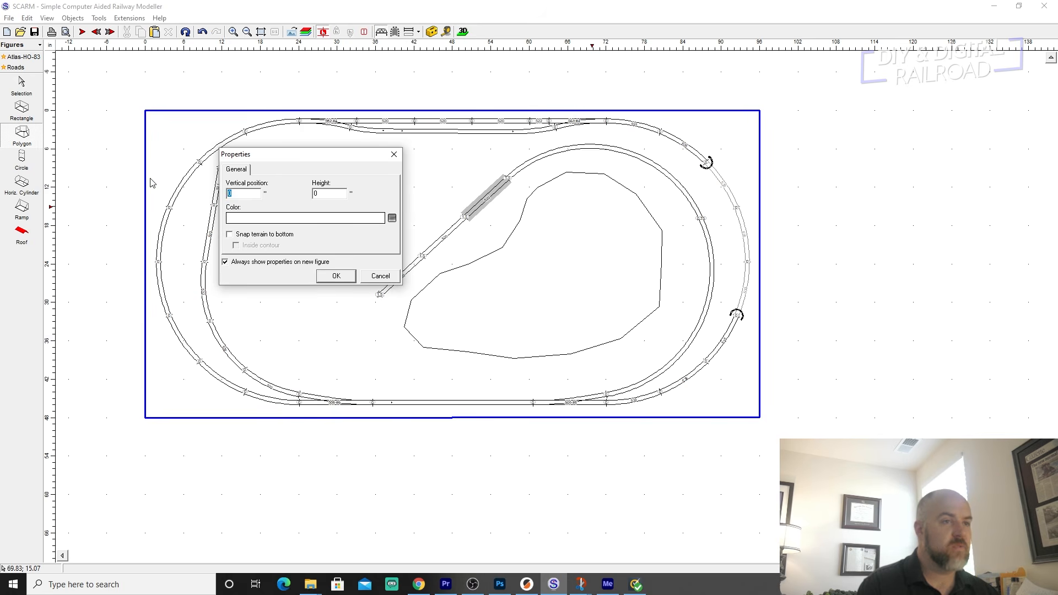
Set the inner polygon's vertical position to 6 inches with the terrain snapped to its bottom, and check the terrain in the 3D view.
text(6)
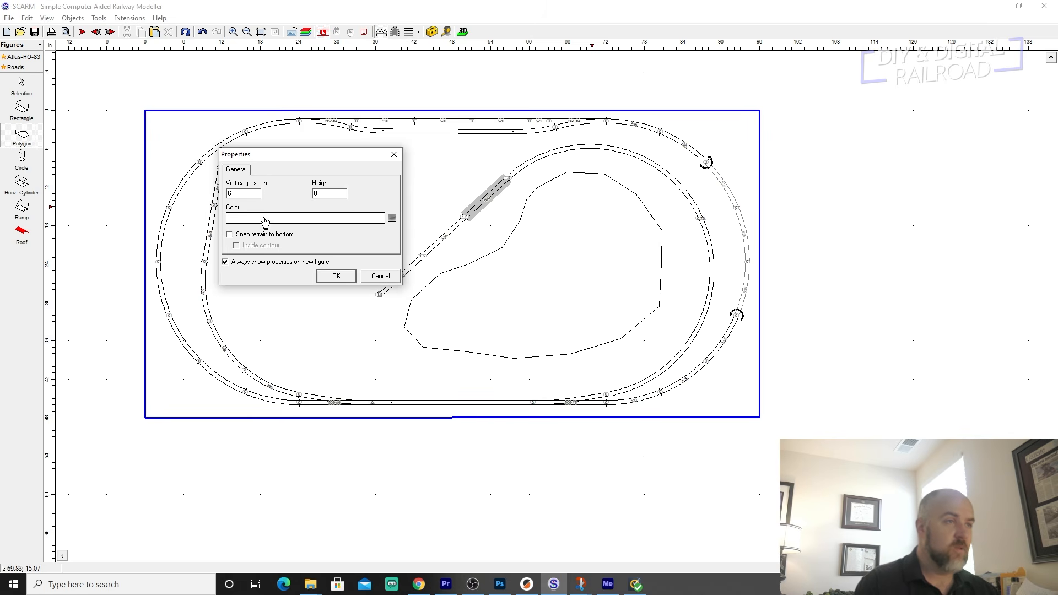
click(230, 234)
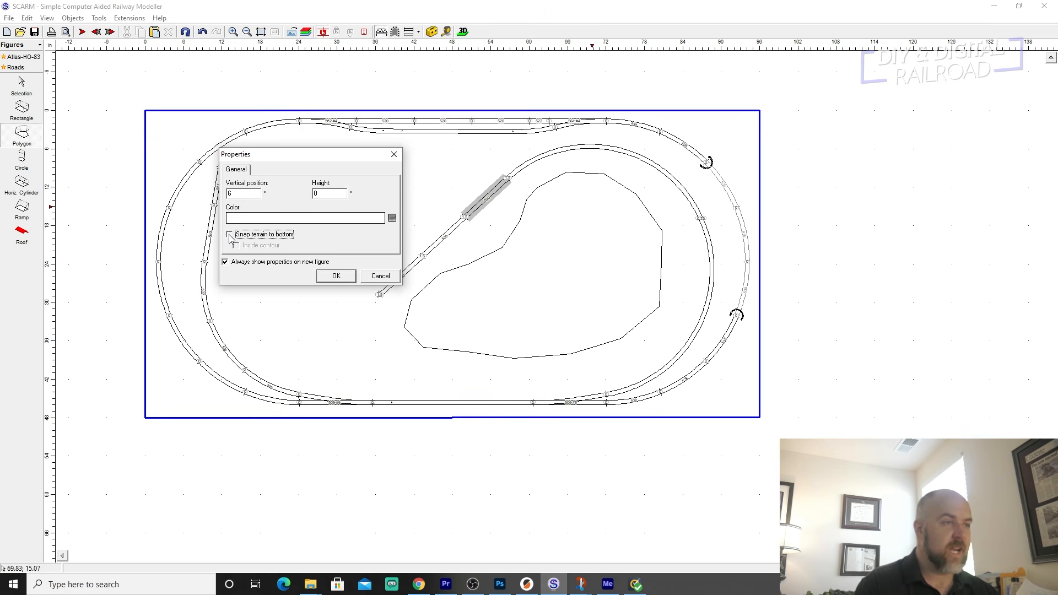
click(335, 276)
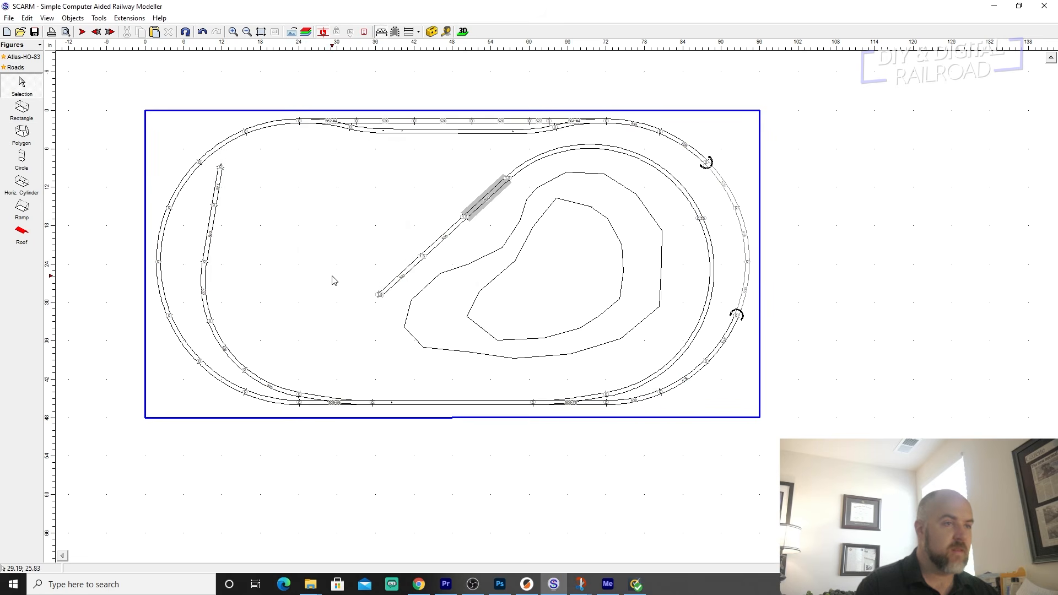
click(464, 31)
drag(670, 297, 337, 105)
scroll(219, 217, down, 5)
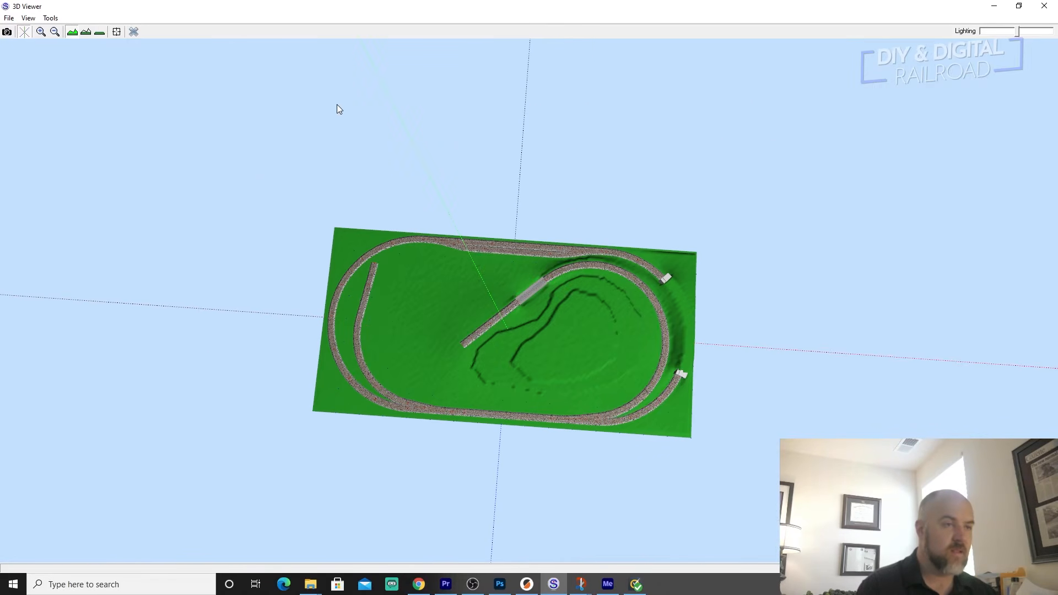
click(133, 31)
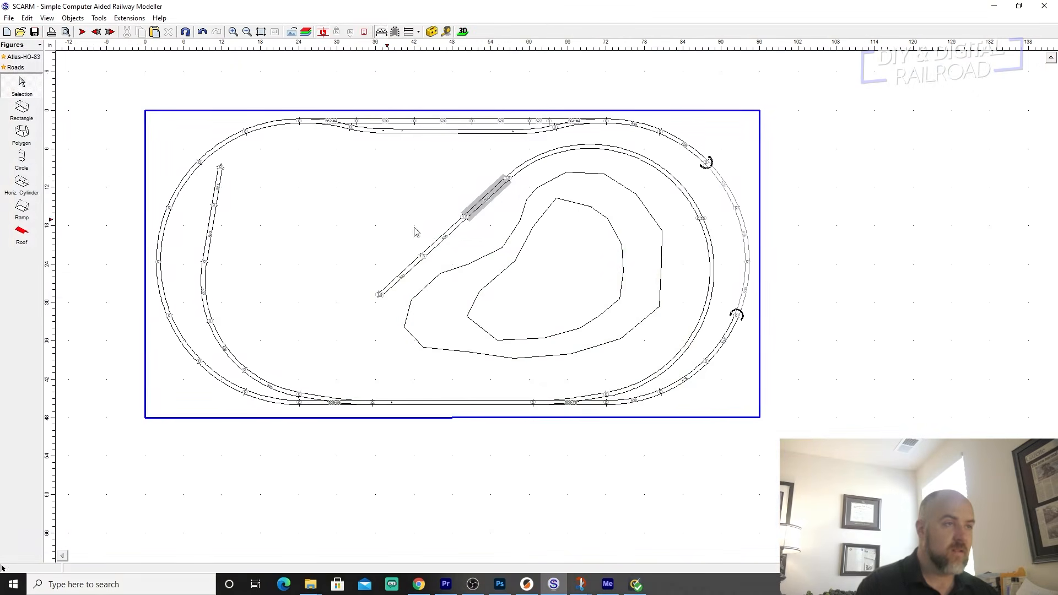
Switch the parts library from Figures to Trees of different kinds and sizes.
scroll(581, 247, down, 2)
right_drag(582, 247, 572, 257)
click(110, 241)
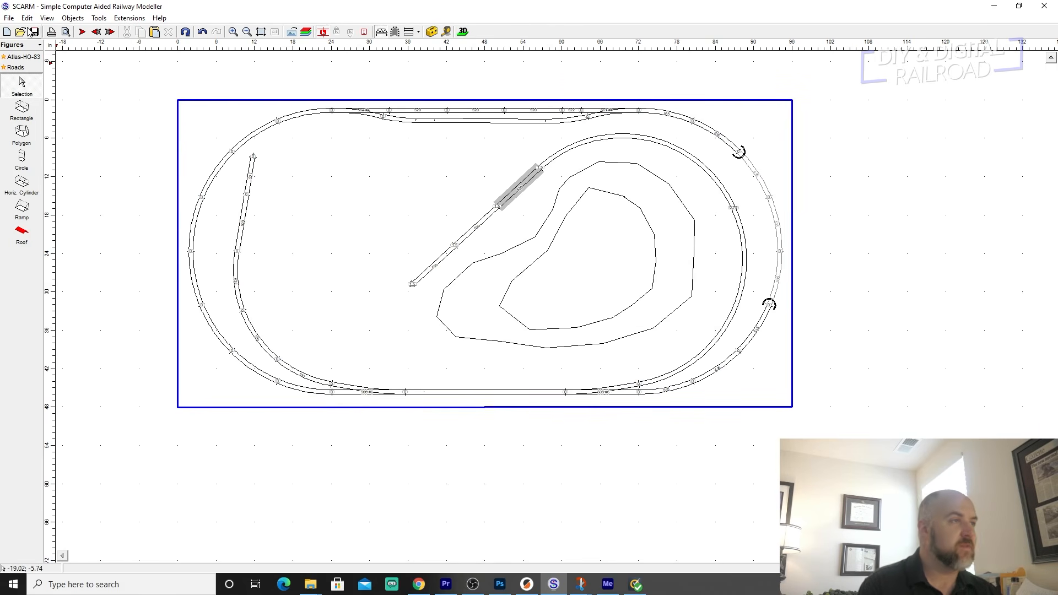
click(39, 46)
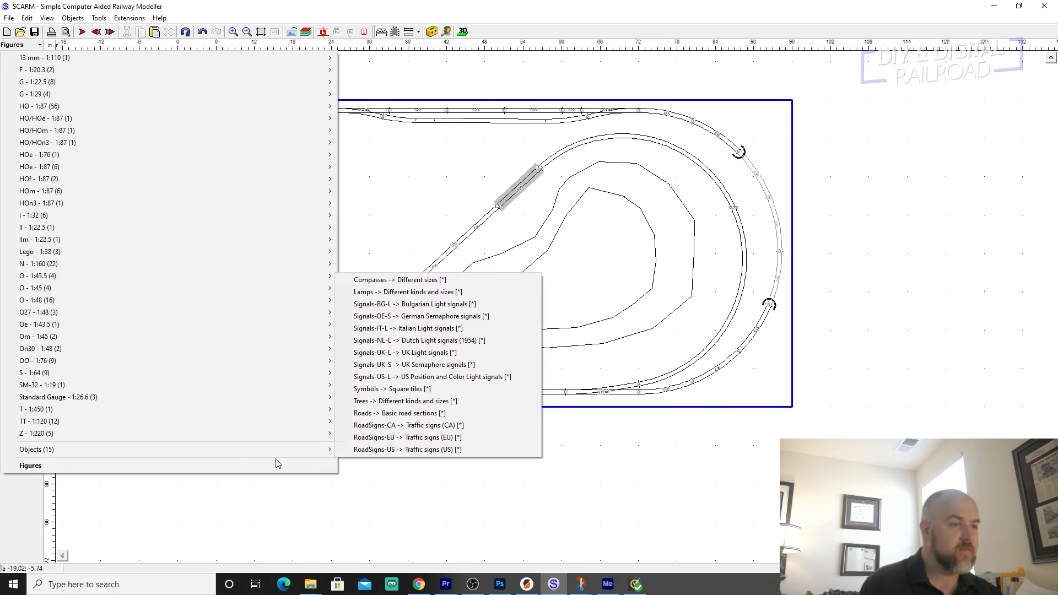
mouse_move(326, 450)
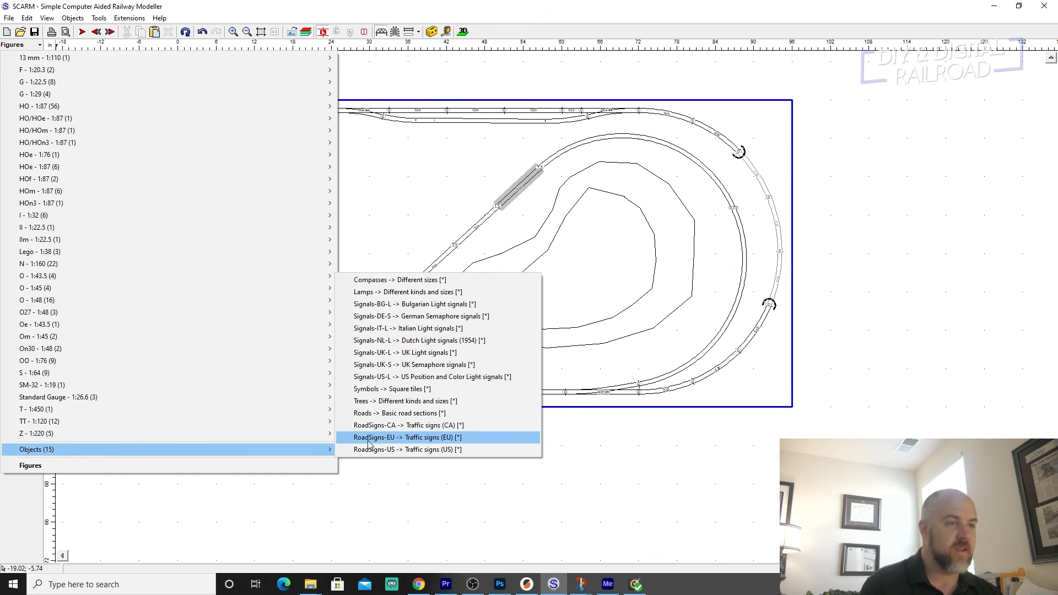
click(368, 401)
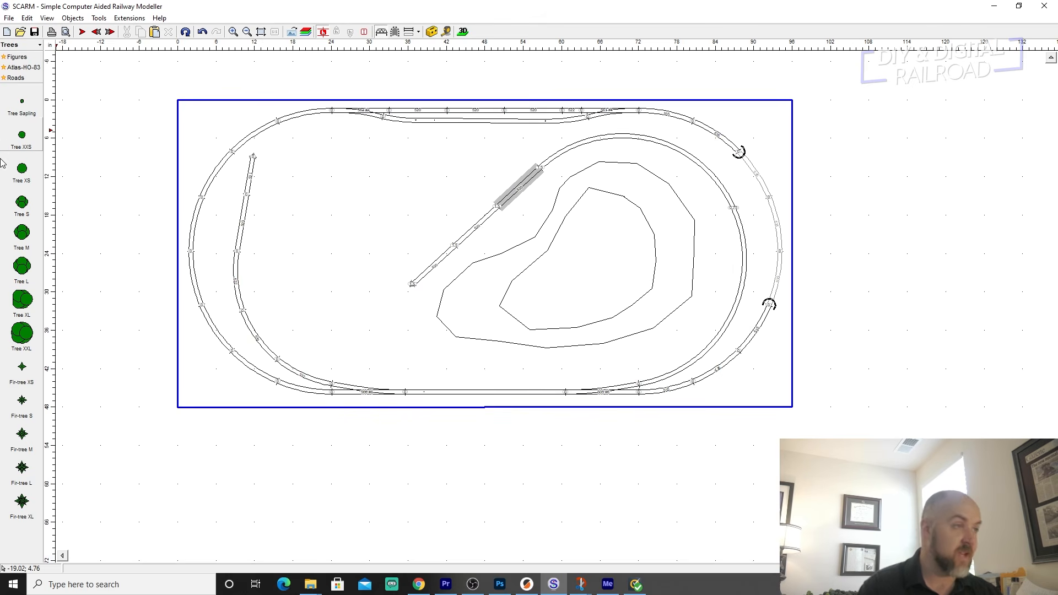
Place a group of three trees, sizes S, M and XS, beside the open end of the western branch.
drag(20, 207, 317, 165)
drag(14, 236, 292, 175)
drag(22, 168, 314, 188)
Place a group of three trees, sizes XL, L and M, in the middle of the inner hill polygon.
drag(22, 300, 613, 243)
drag(22, 266, 572, 259)
drag(22, 232, 598, 277)
Place six trees inside the western branch's curve: two XXL and one each of XL, M, S and XS.
drag(22, 332, 322, 300)
drag(22, 299, 283, 292)
drag(18, 234, 310, 262)
drag(26, 202, 271, 256)
drag(22, 168, 297, 324)
drag(20, 336, 342, 341)
Place two S trees and one XS tree at the western tip of the outer hill polygon.
drag(20, 208, 481, 286)
drag(22, 202, 457, 306)
drag(22, 168, 488, 320)
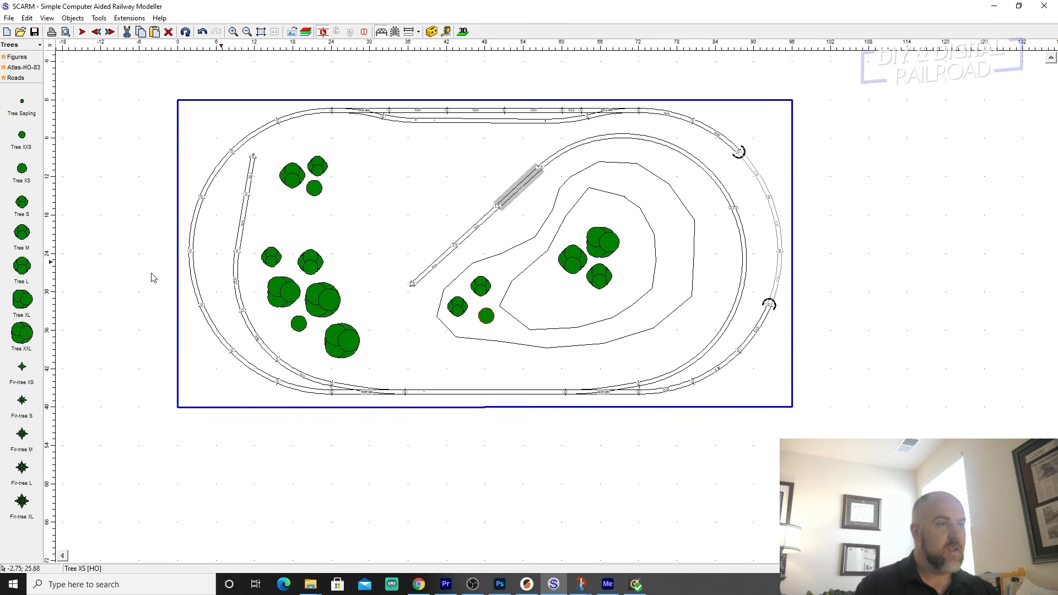
Place four fir-trees, two L and two XL, at the northern end of the hill across both polygons.
drag(21, 471, 594, 209)
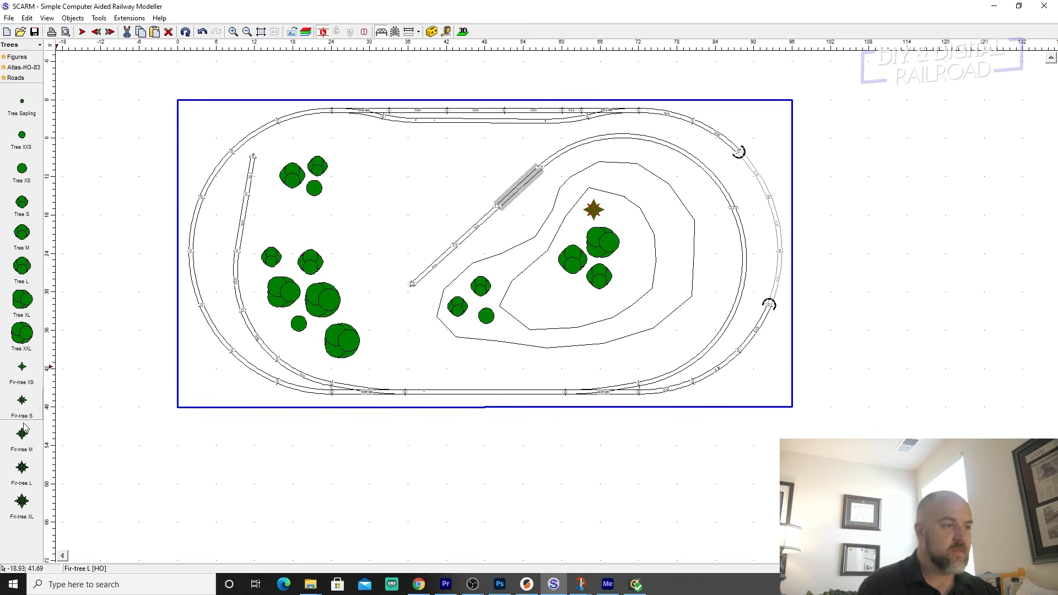
drag(22, 501, 624, 215)
drag(22, 472, 673, 219)
drag(22, 501, 651, 194)
Place three fir-trees, sizes L, S and XL, in the southwestern part of the inner hill polygon.
drag(22, 467, 537, 295)
drag(22, 400, 566, 296)
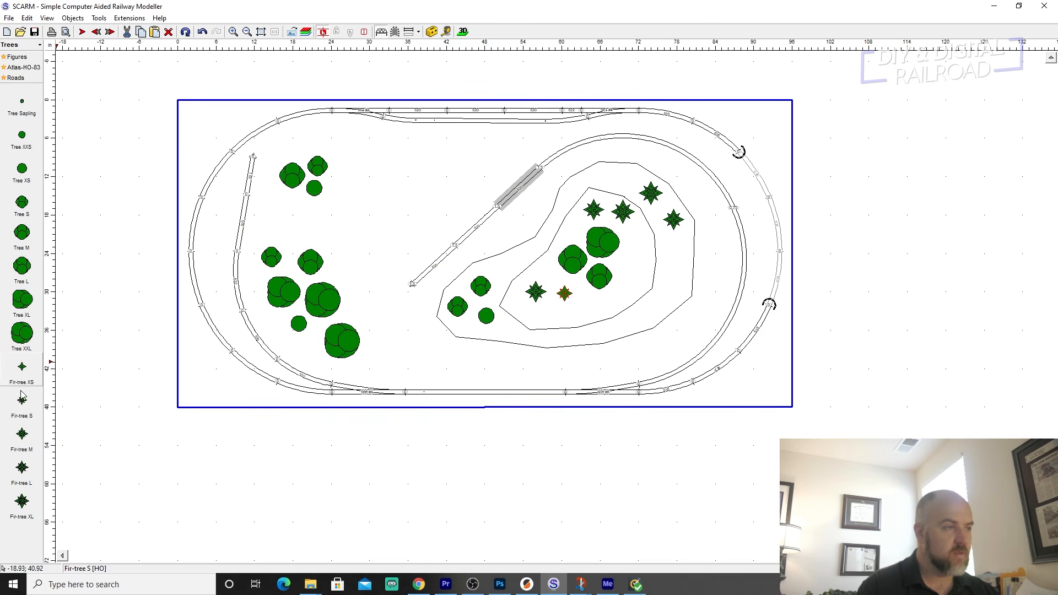
drag(22, 500, 534, 310)
Place two L fir-trees and one XL fir-tree around the hill's southeastern edge, and check all the trees in the 3D view.
drag(22, 467, 645, 312)
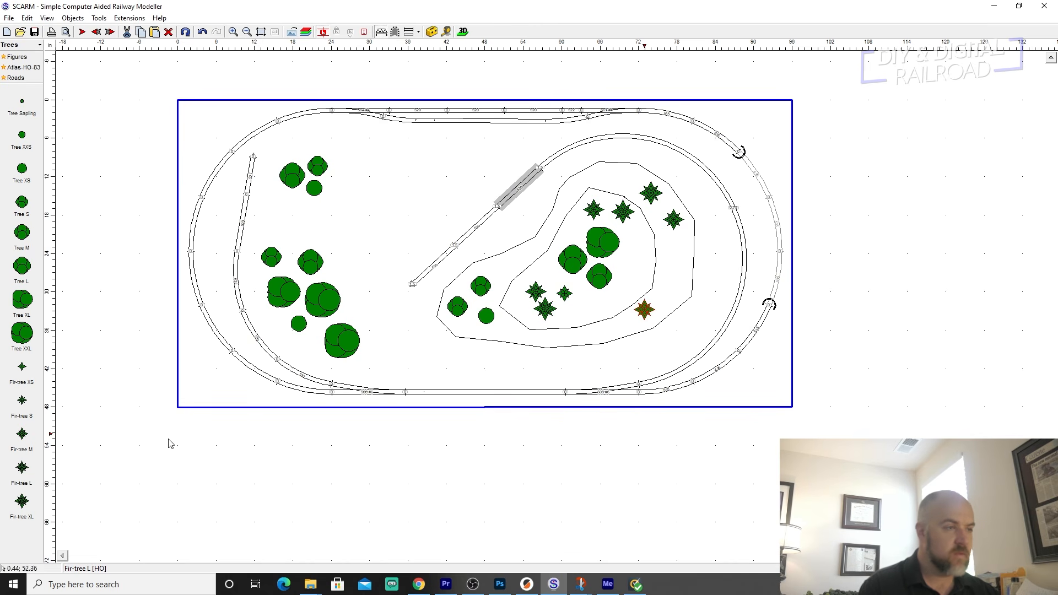
drag(29, 473, 636, 353)
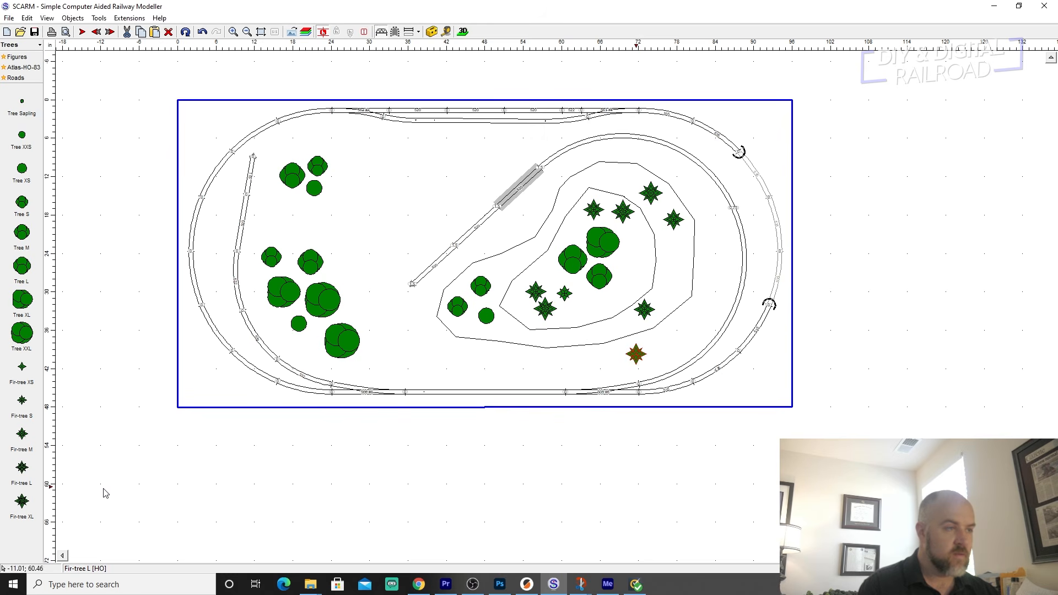
drag(22, 501, 617, 326)
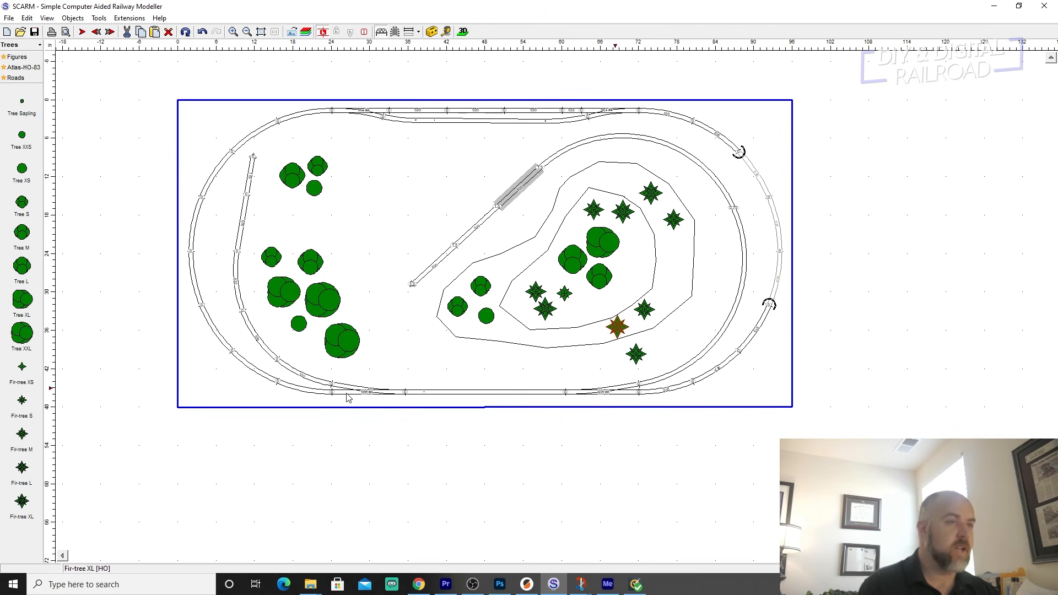
click(464, 31)
drag(529, 276, 517, 231)
scroll(546, 314, up, 3)
click(138, 32)
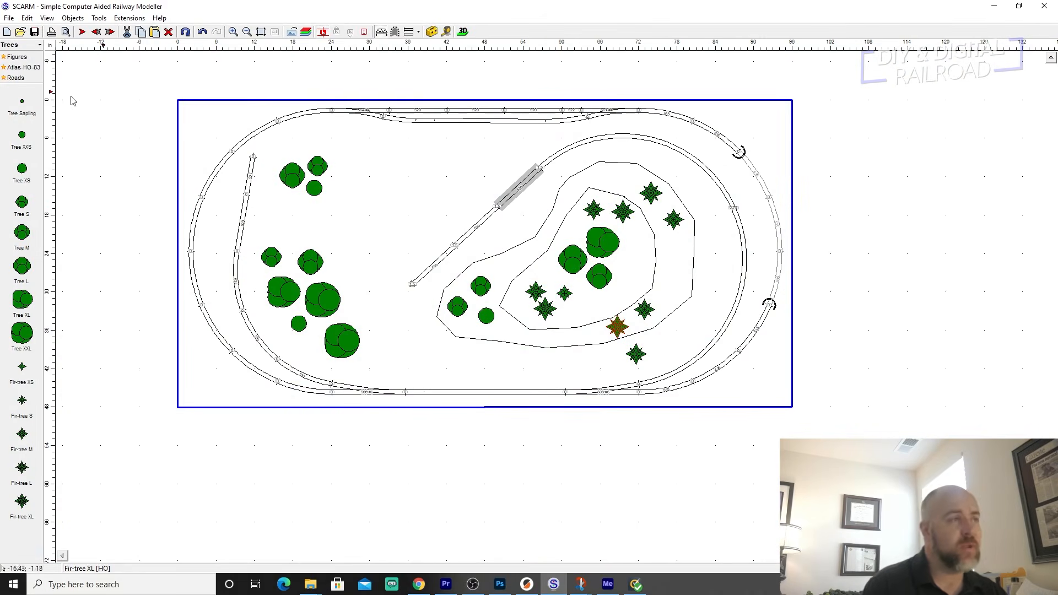
Switch the parts library to Figures and draw a rectangle about 10.8 by 4.2 inches just inside the siding.
click(17, 57)
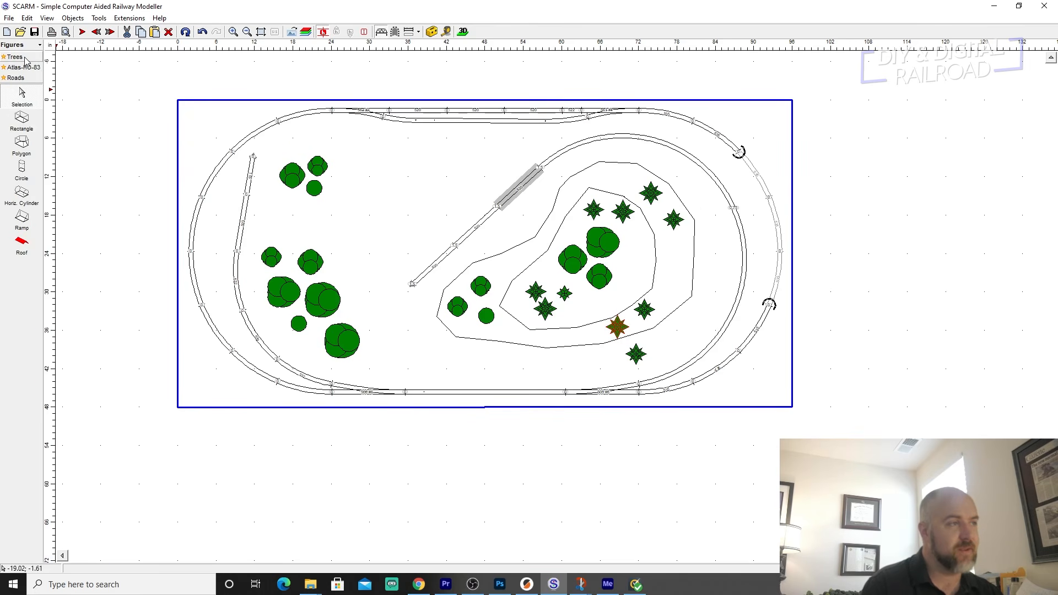
click(21, 122)
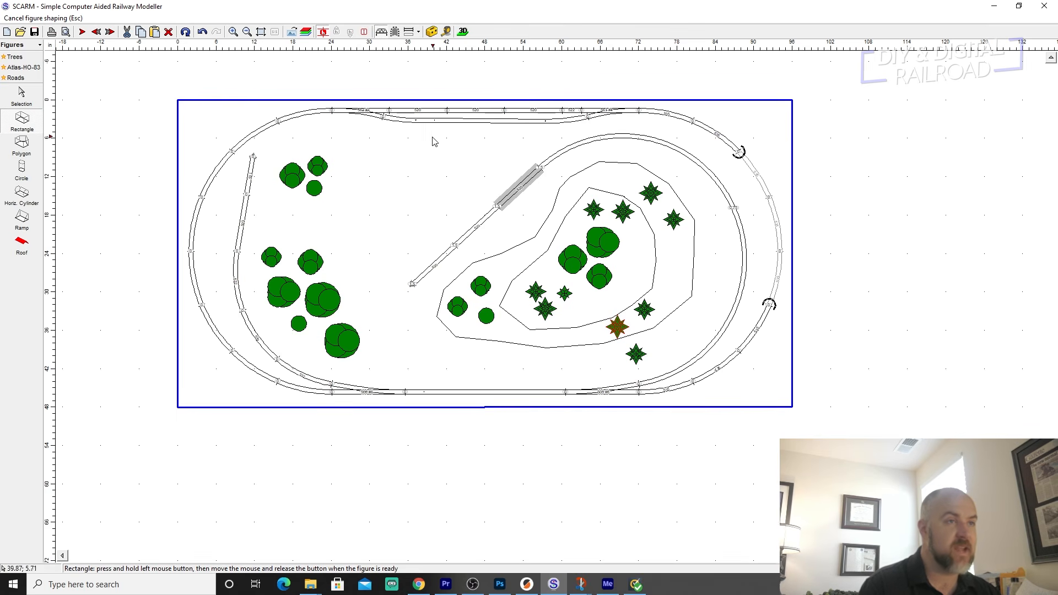
drag(423, 126, 498, 156)
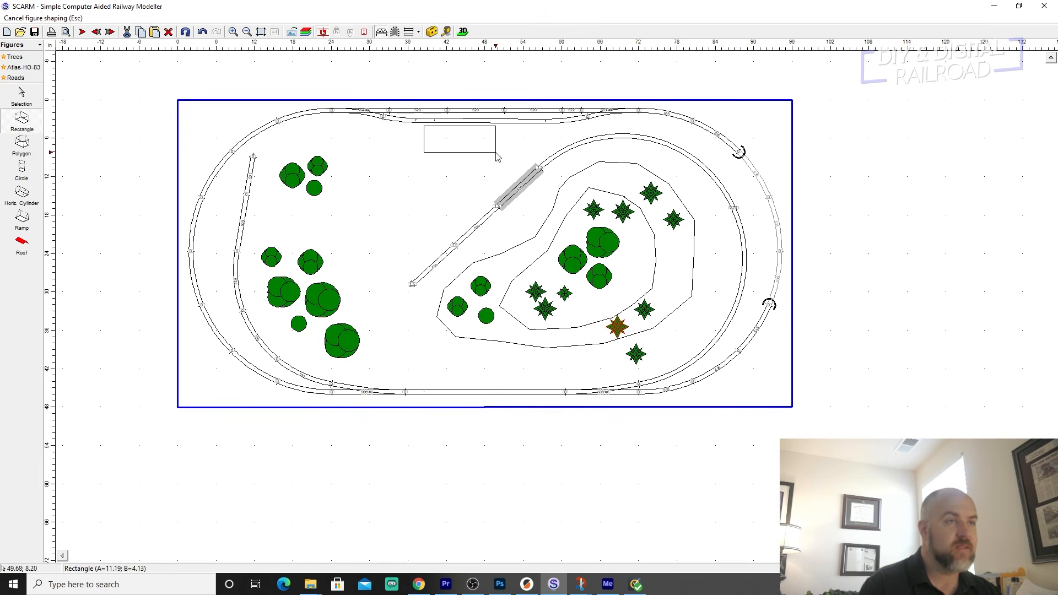
drag(494, 159, 492, 157)
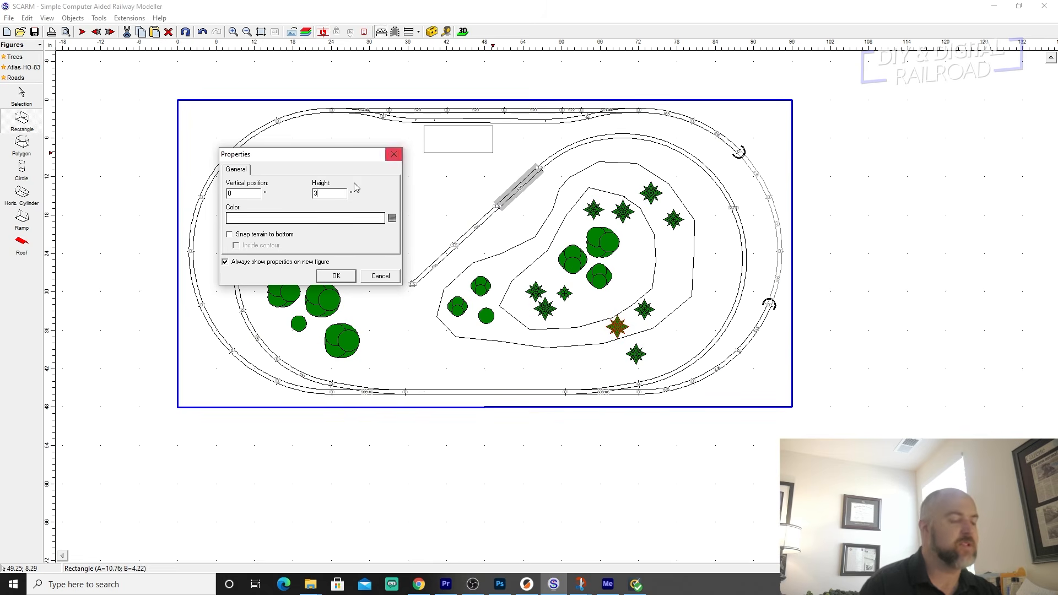
Give the rectangle a height of 3 inches and a light grey color.
click(284, 219)
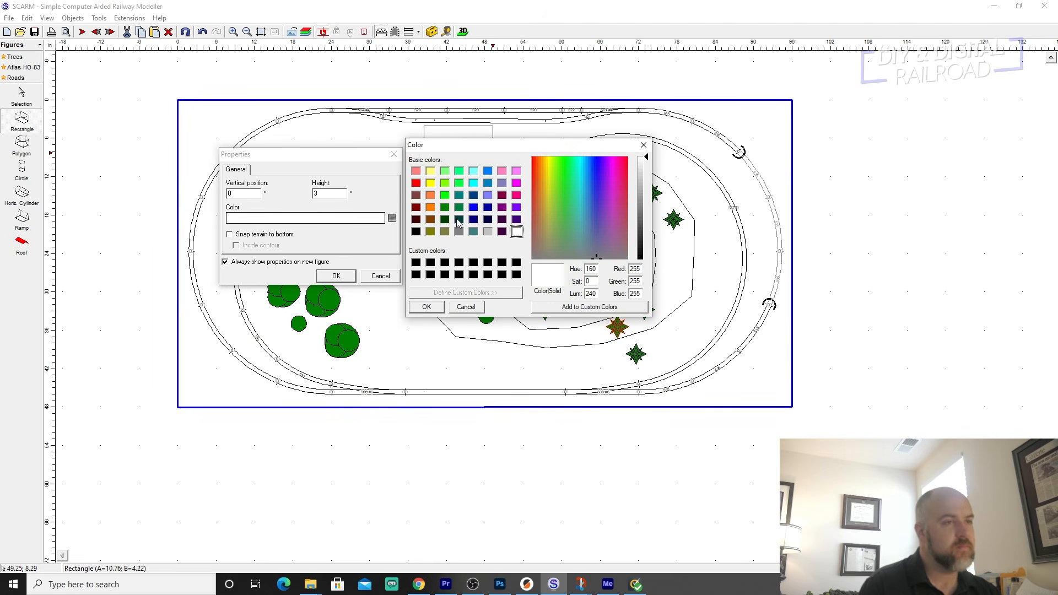
click(487, 232)
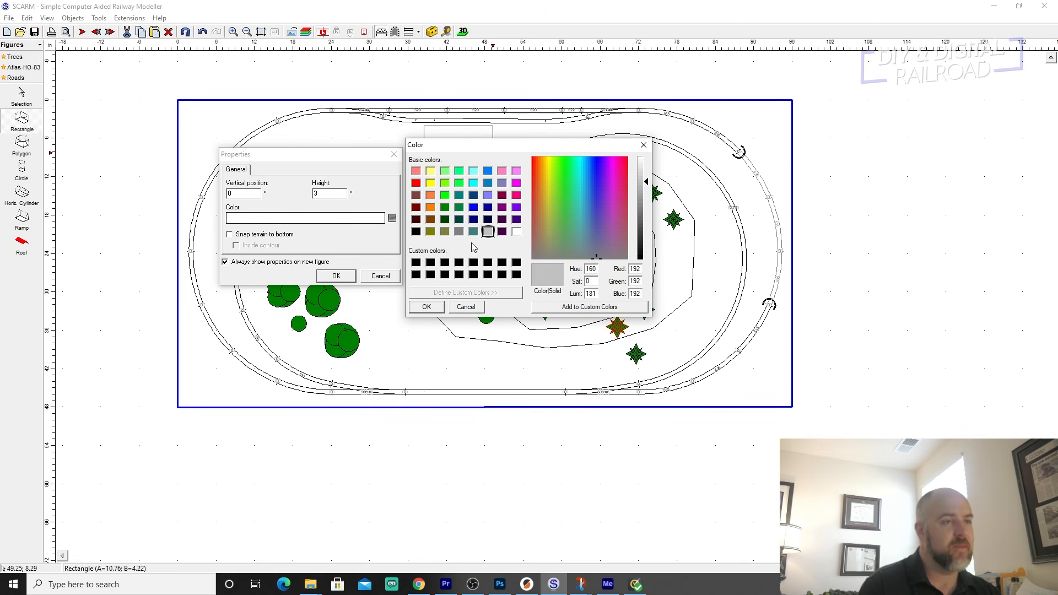
click(425, 307)
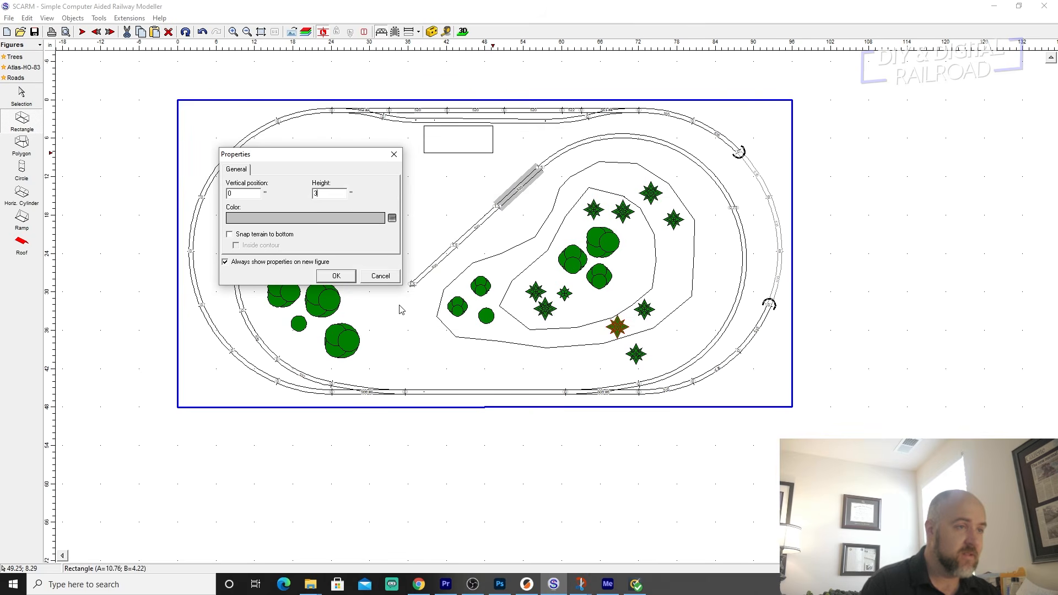
click(335, 276)
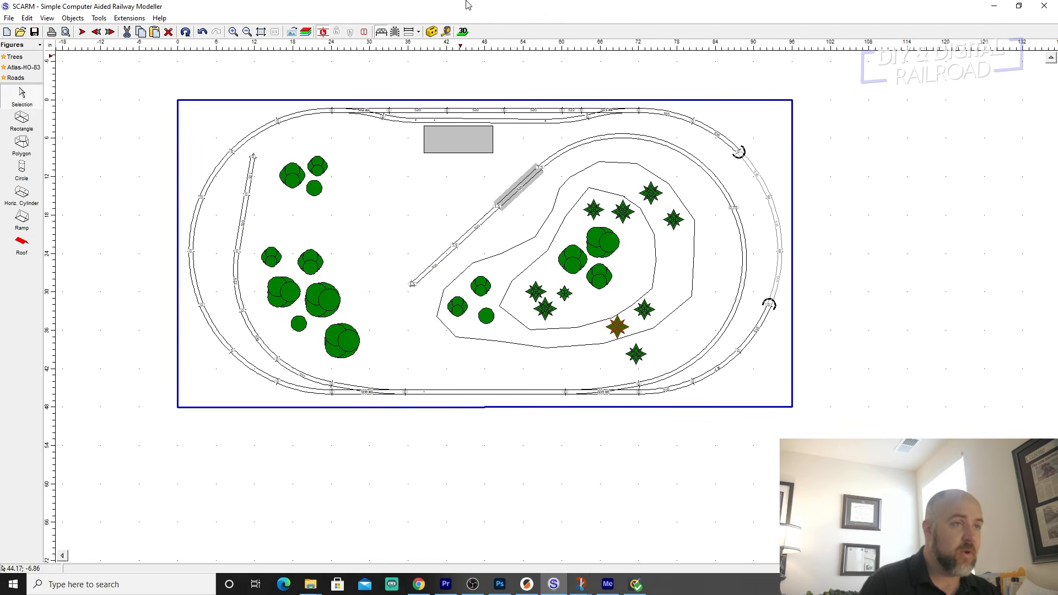
Examine the grey building beside the siding from close up in the 3D view and return to the track plan.
click(462, 35)
drag(420, 216, 439, 234)
scroll(511, 279, up, 4)
drag(510, 279, 590, 351)
scroll(541, 328, up, 3)
drag(541, 327, 576, 368)
click(136, 32)
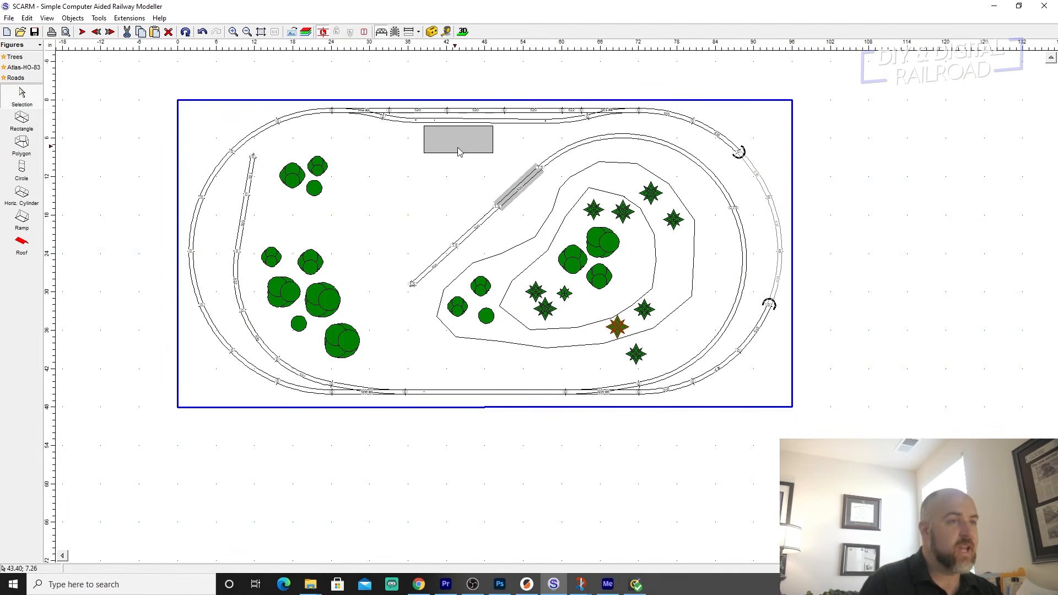
Add a red roof of the second style to the grey building, and check it and the whole layout in the 3D view.
click(475, 146)
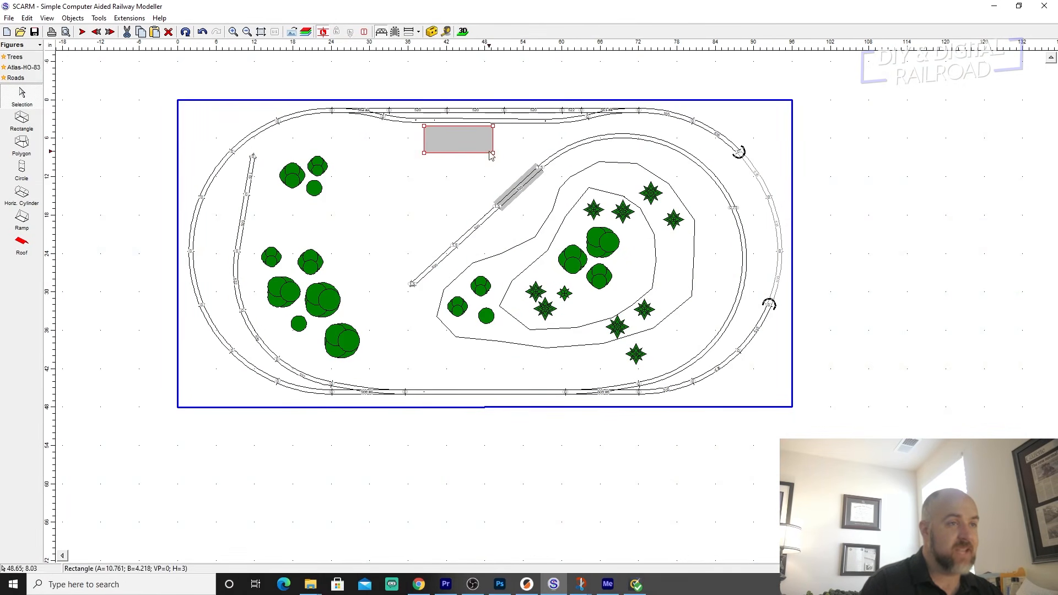
click(22, 249)
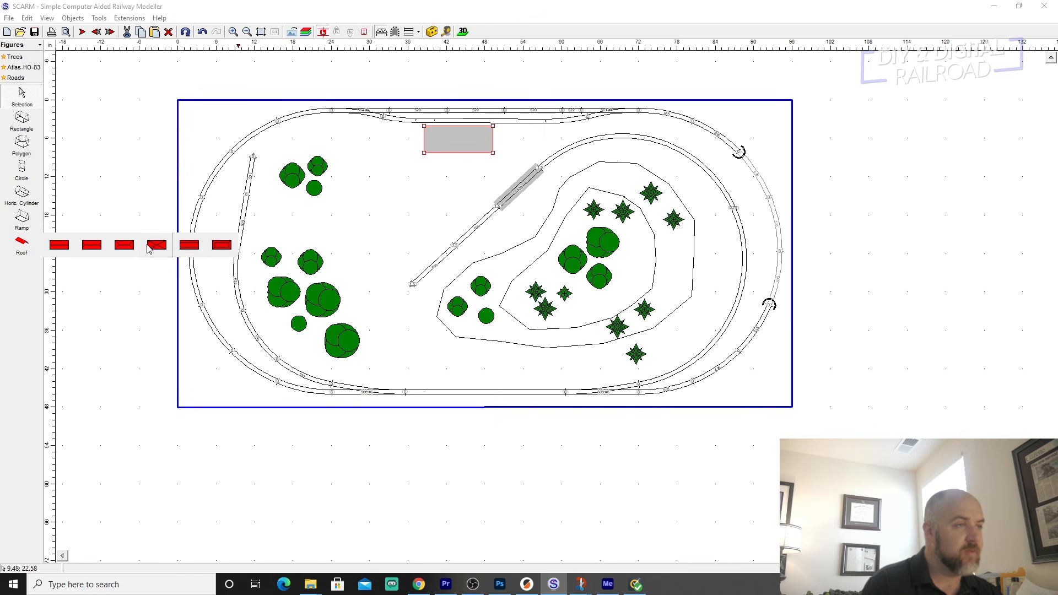
click(91, 246)
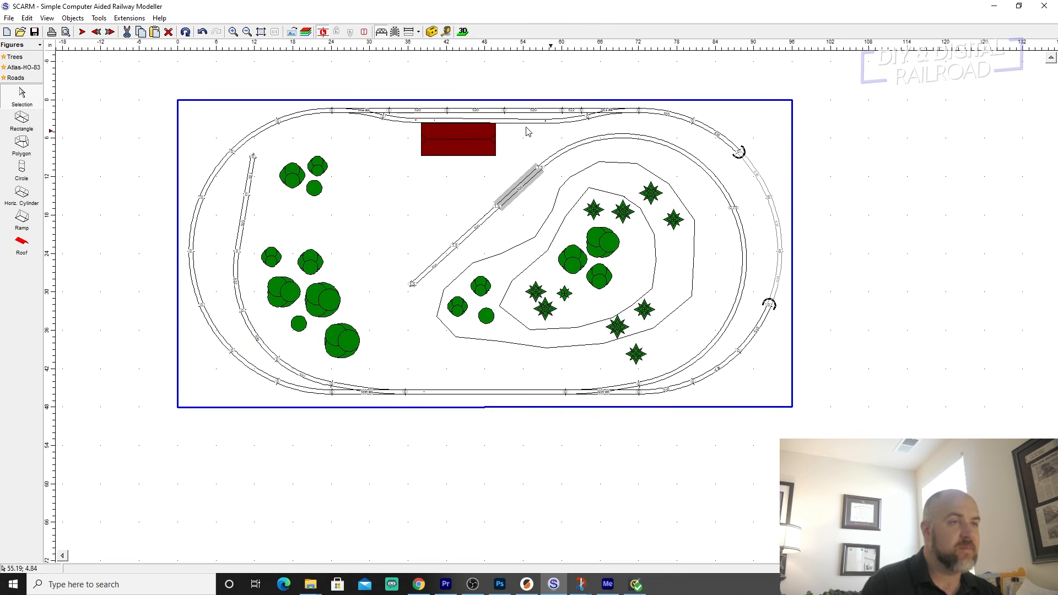
click(463, 32)
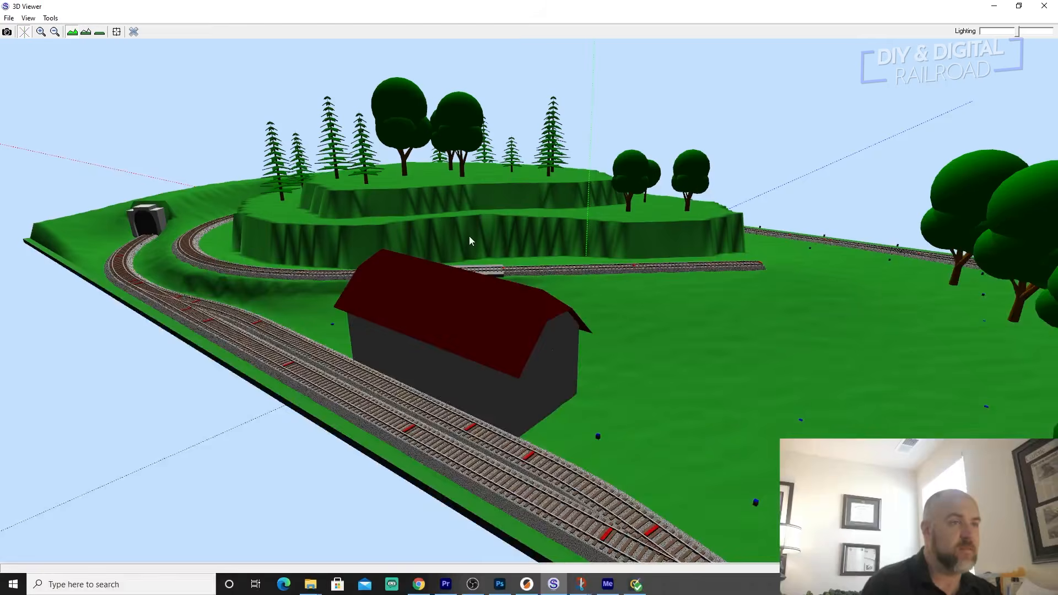
mouse_move(491, 233)
mouse_down()
mouse_move(464, 261)
mouse_move(541, 236)
mouse_move(486, 253)
mouse_up()
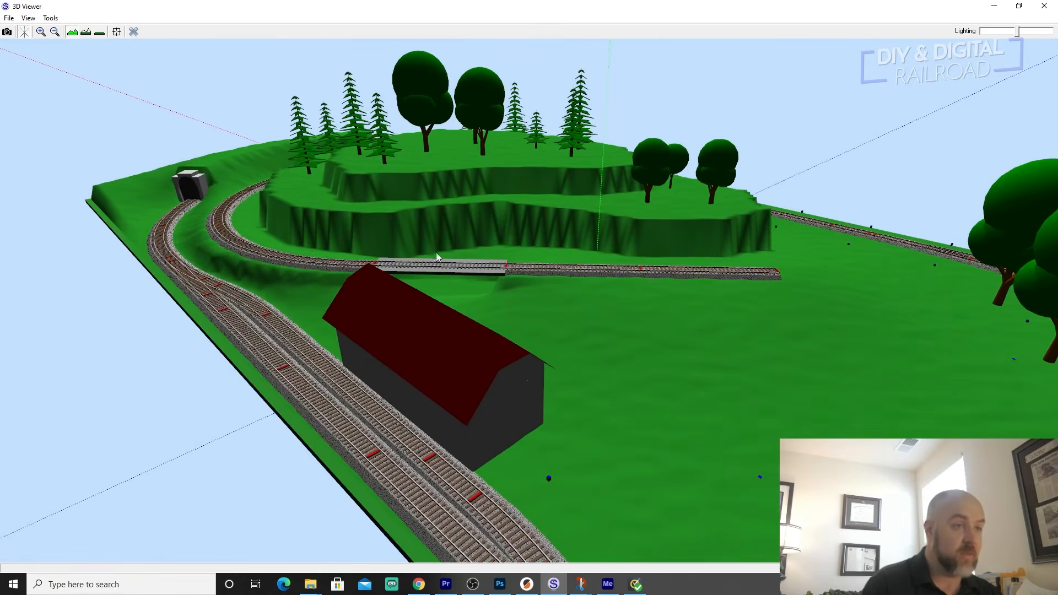
drag(305, 240, 521, 305)
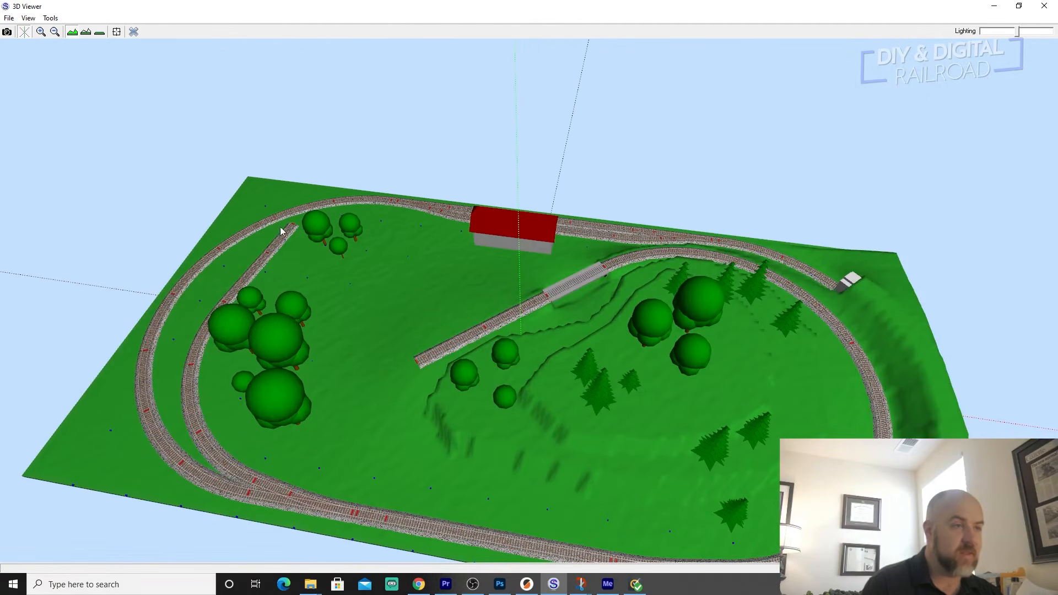
drag(421, 200, 445, 251)
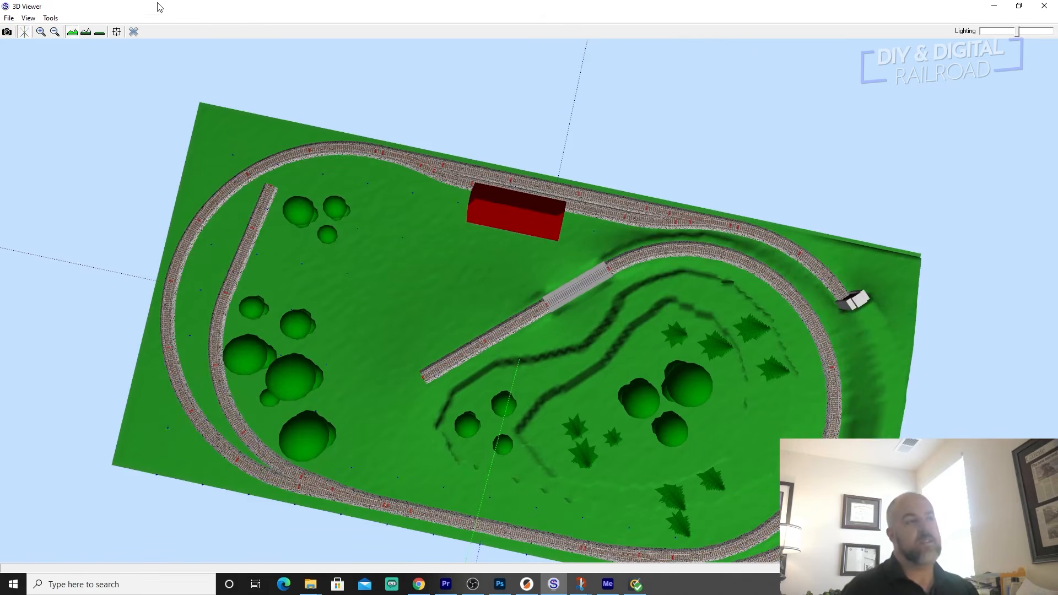
click(136, 31)
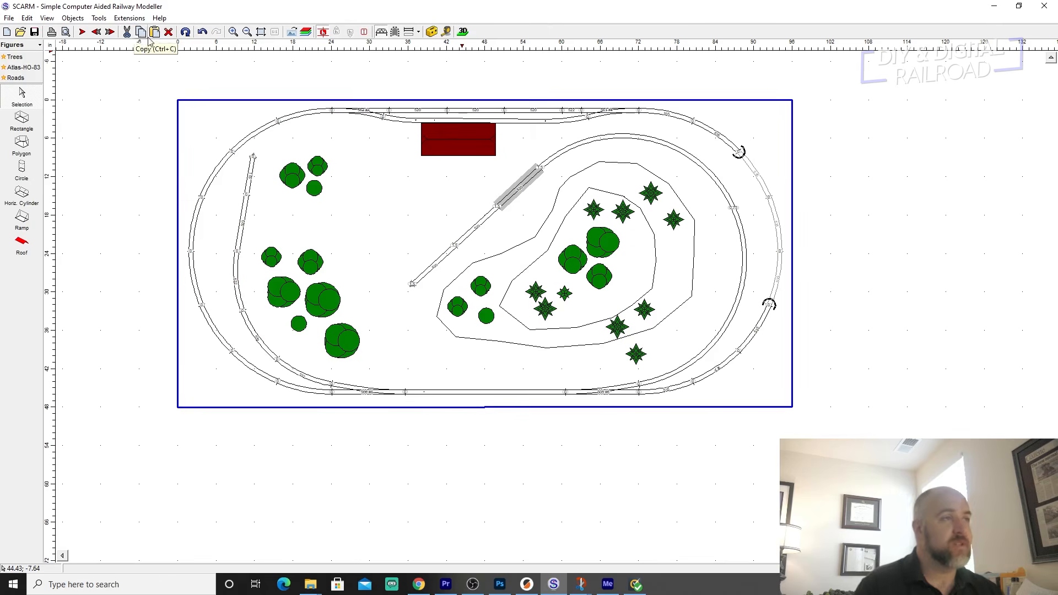
Browse for extensions on the SCARM website and look through the listed licenses and Model Trains Simulator editions.
click(141, 19)
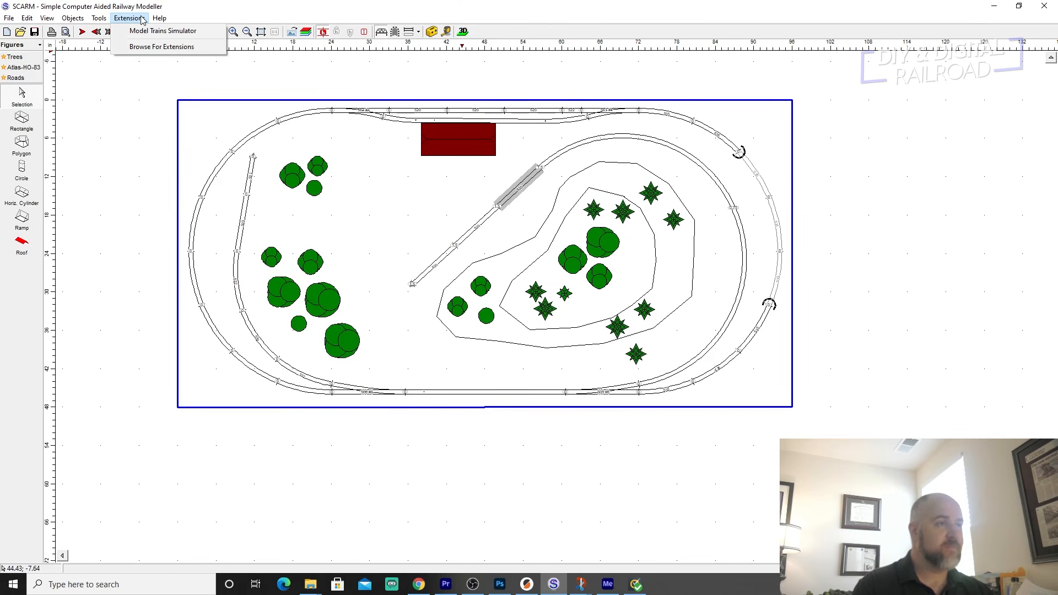
click(154, 48)
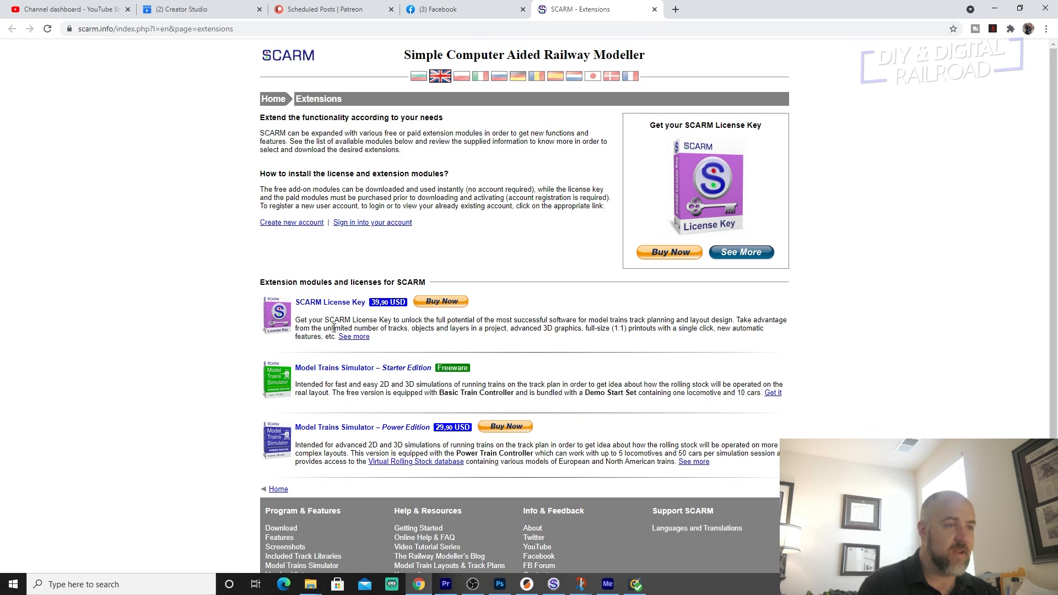
scroll(386, 322, down, 1)
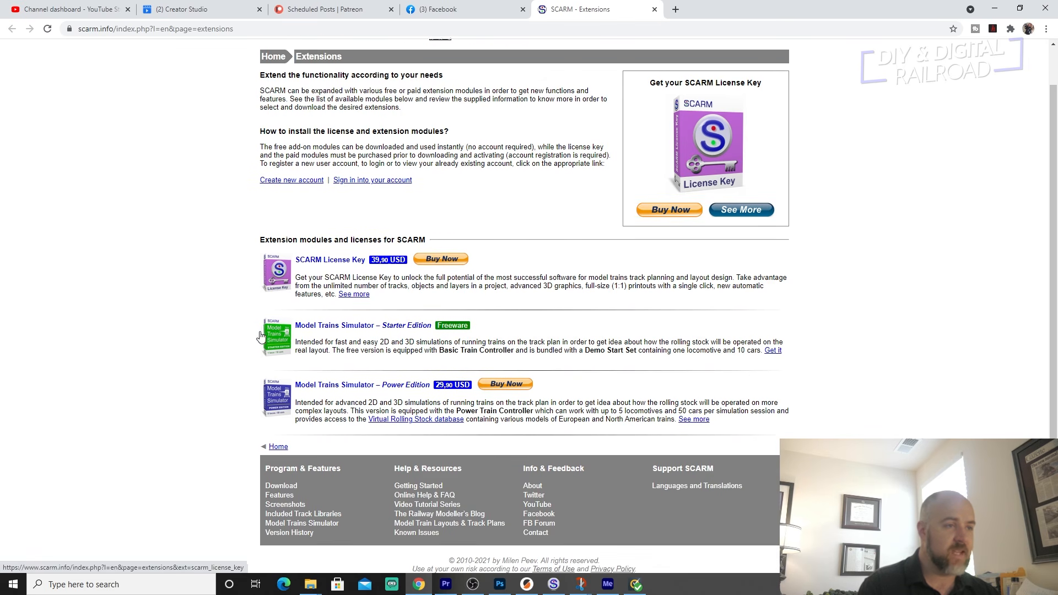
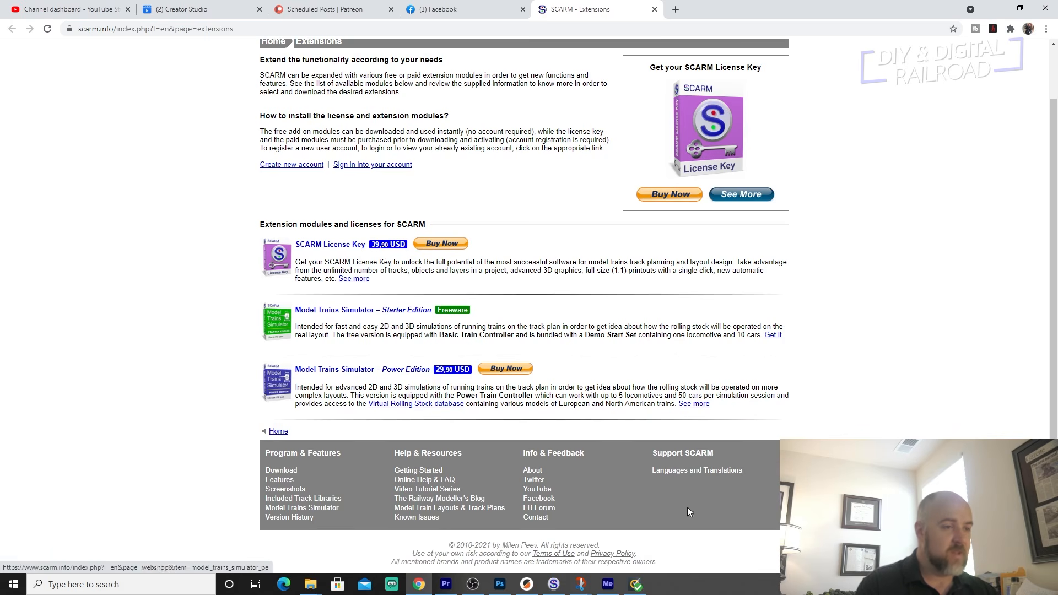
Switch back to SCARM, start the Model Trains Simulator extension and look through its list of available rolling stock.
click(553, 583)
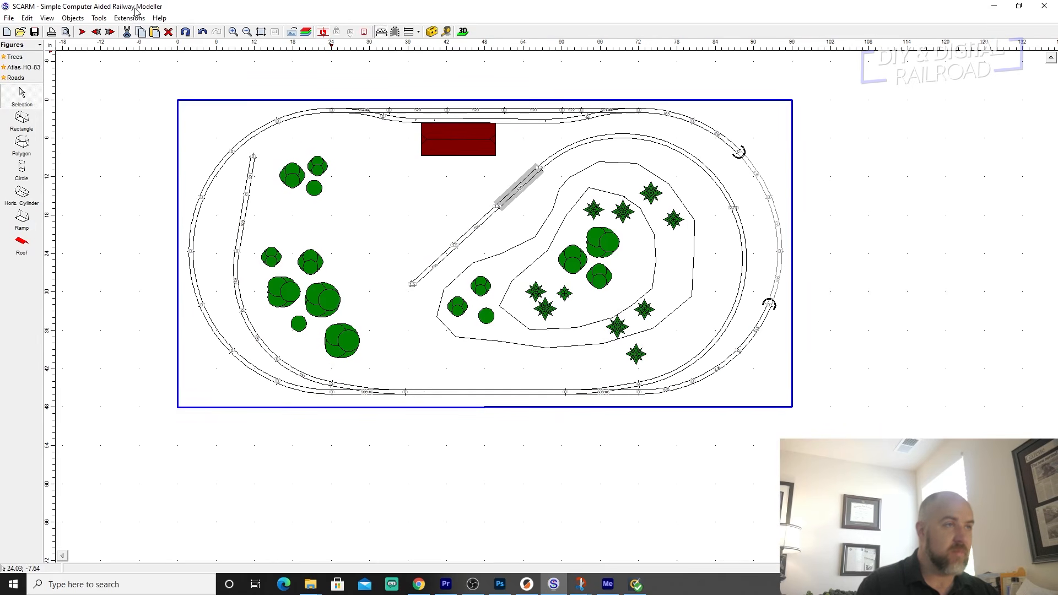
click(134, 17)
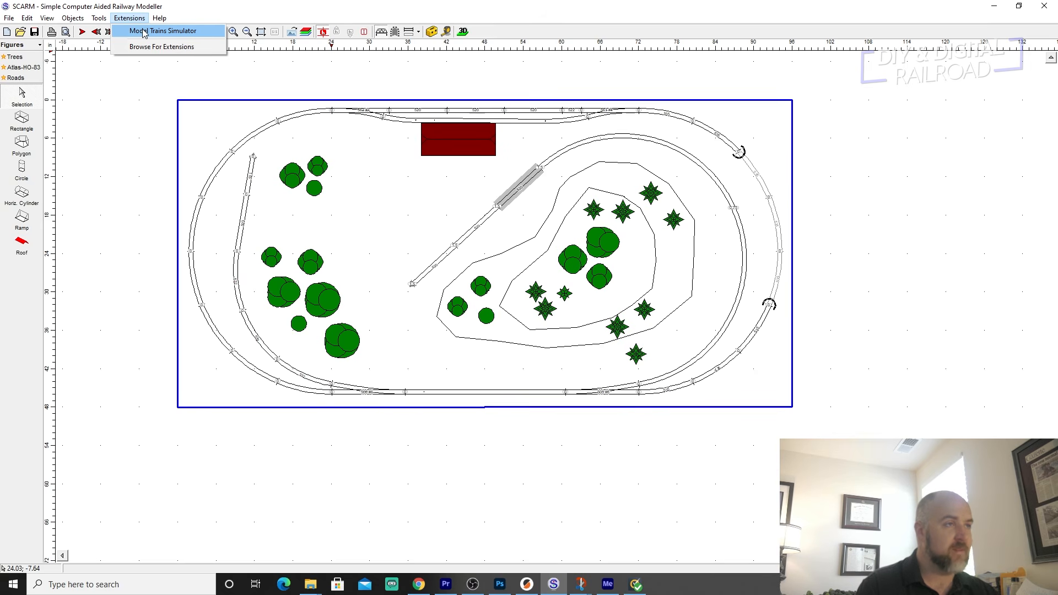
click(145, 31)
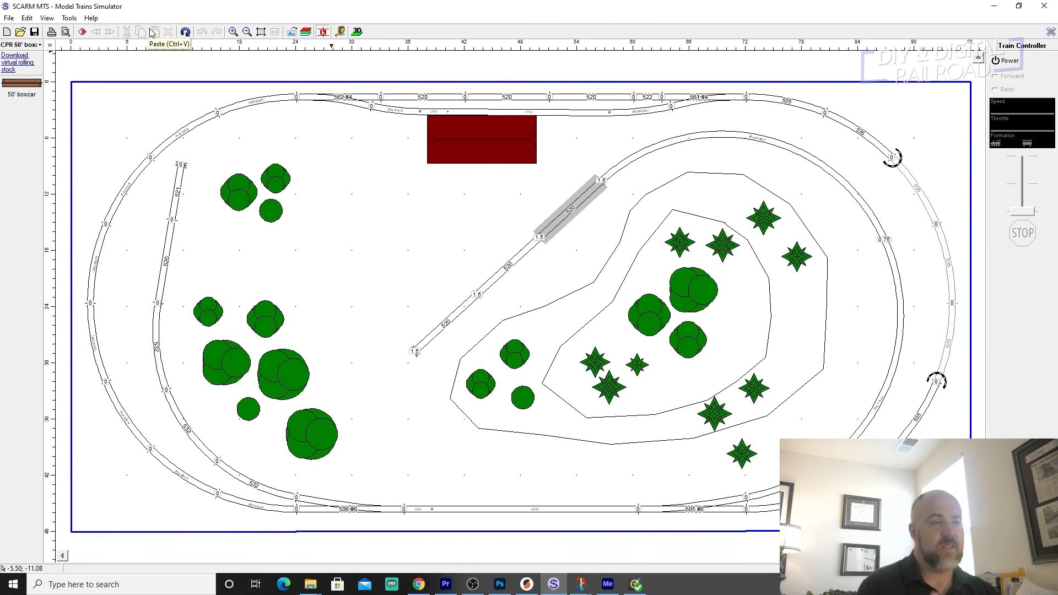
click(39, 44)
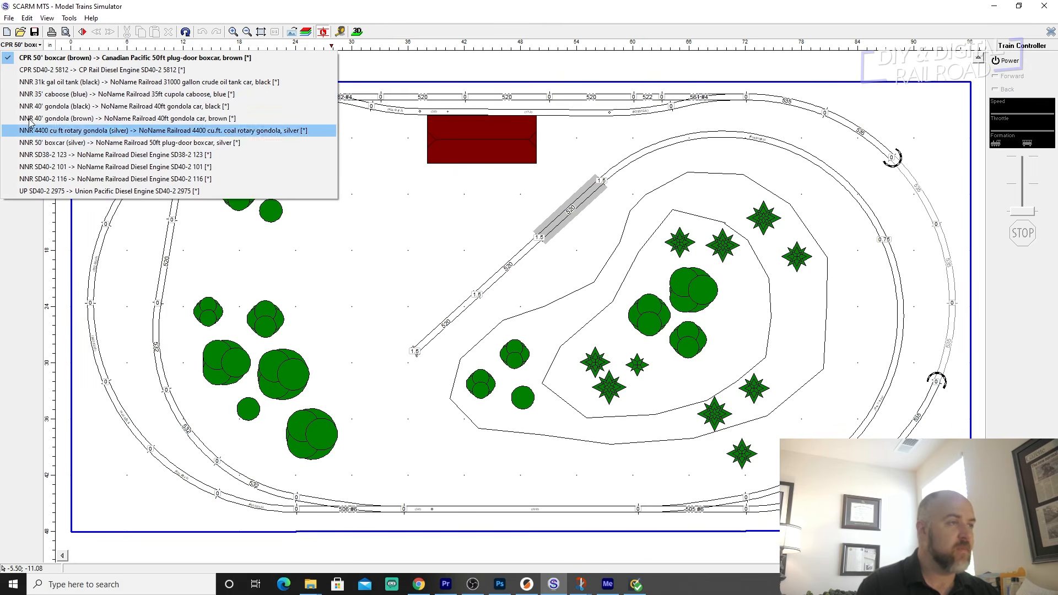
click(19, 233)
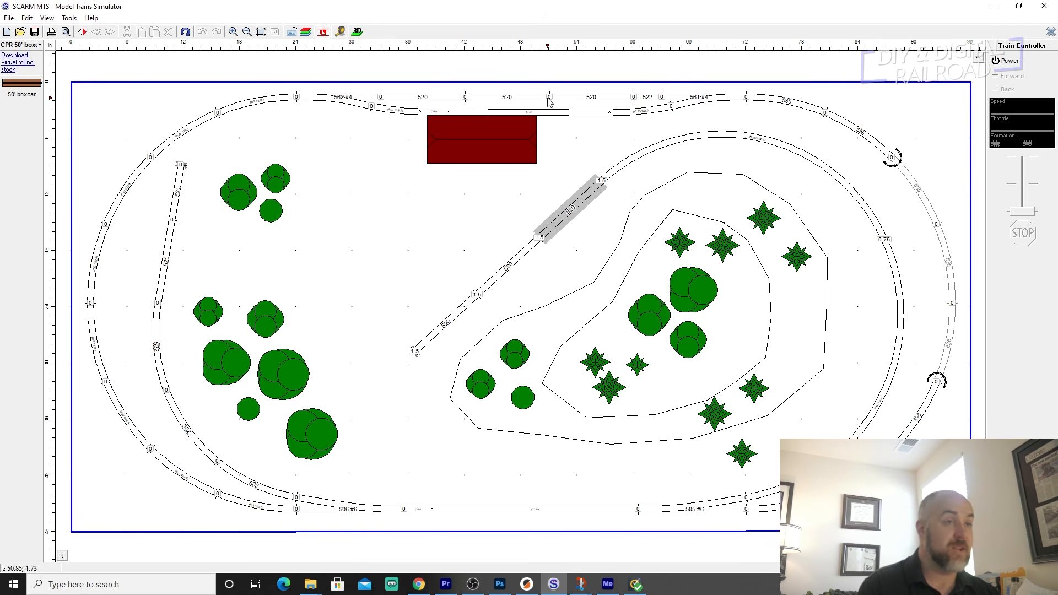
Place the Union Pacific Diesel Engine SD40-2 2975 on the rightmost 520 straight of the upper main line.
click(596, 101)
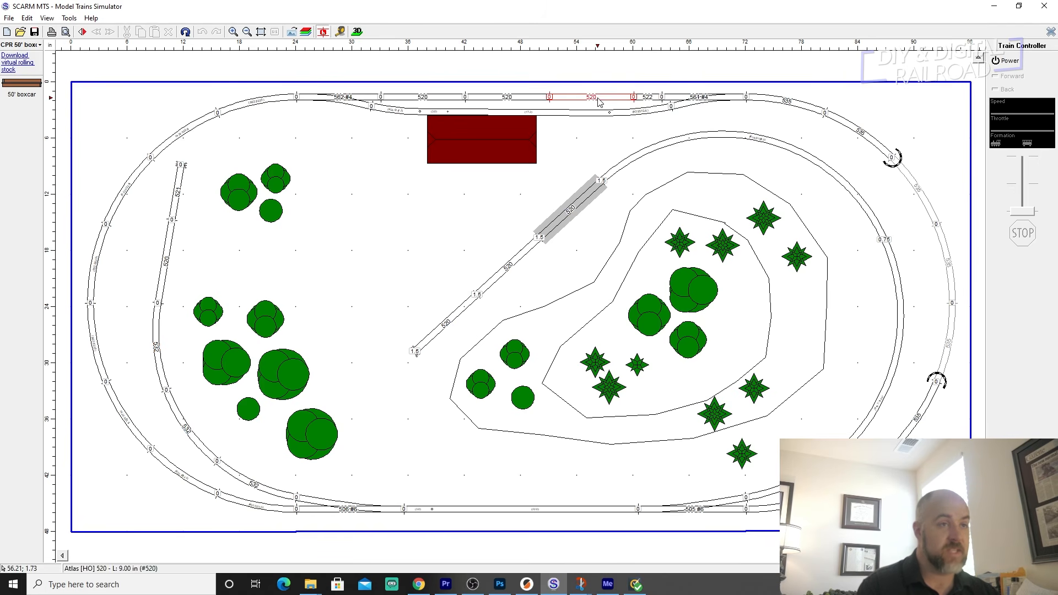
click(40, 45)
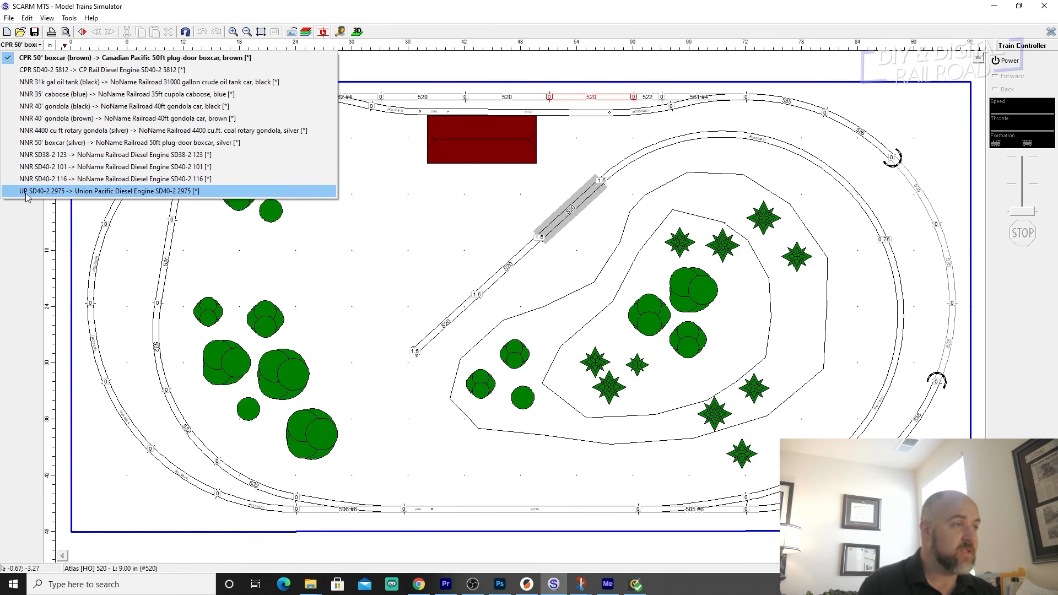
click(93, 193)
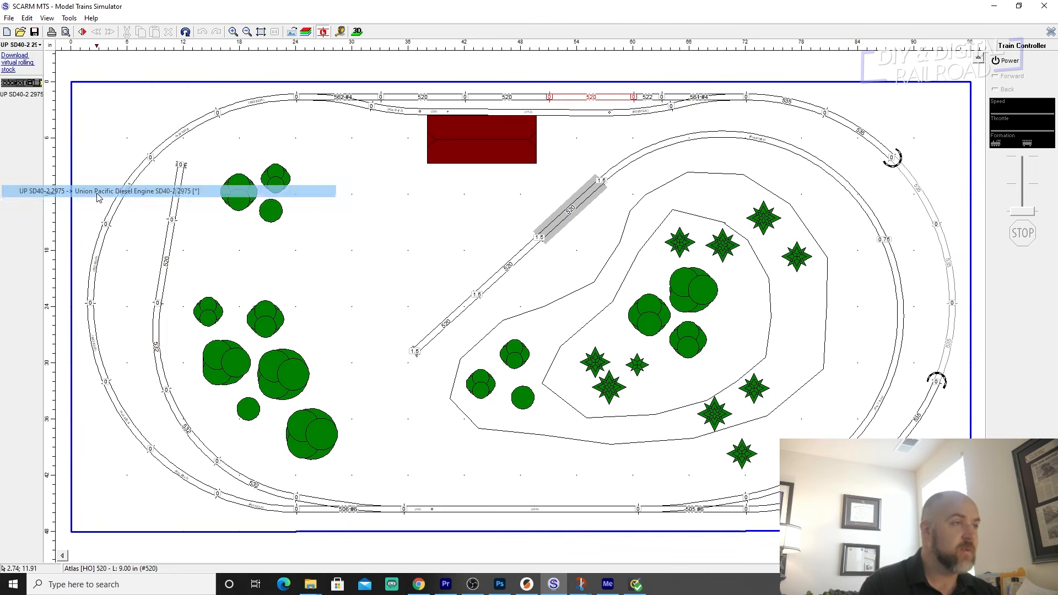
double_click(20, 84)
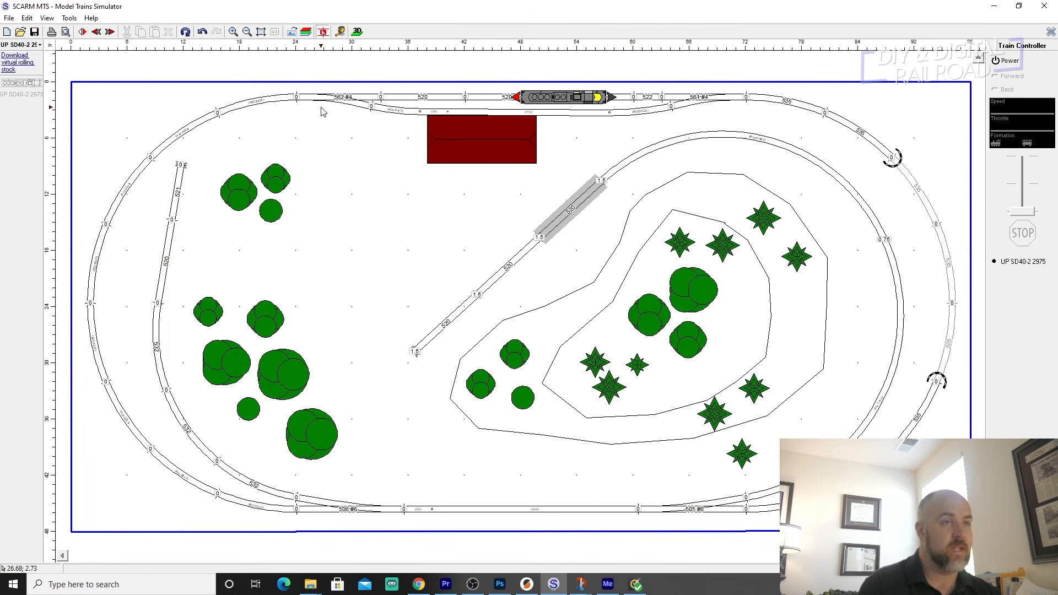
Couple a silver NNR 50' plug-door boxcar behind the Union Pacific engine.
scroll(517, 100, up, 5)
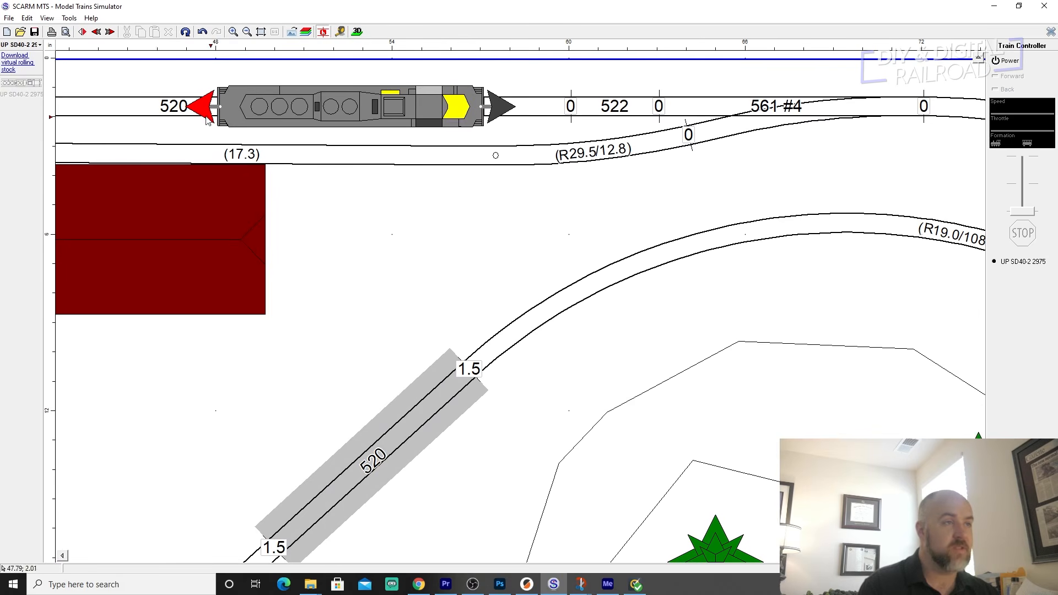
scroll(265, 117, down, 4)
middle_drag(174, 114, 437, 135)
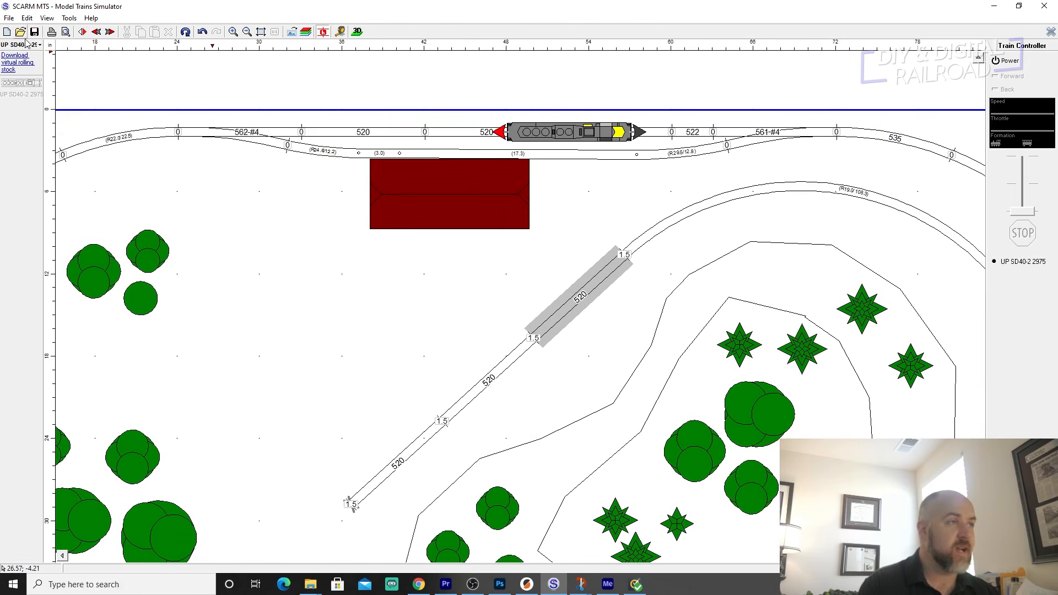
click(40, 45)
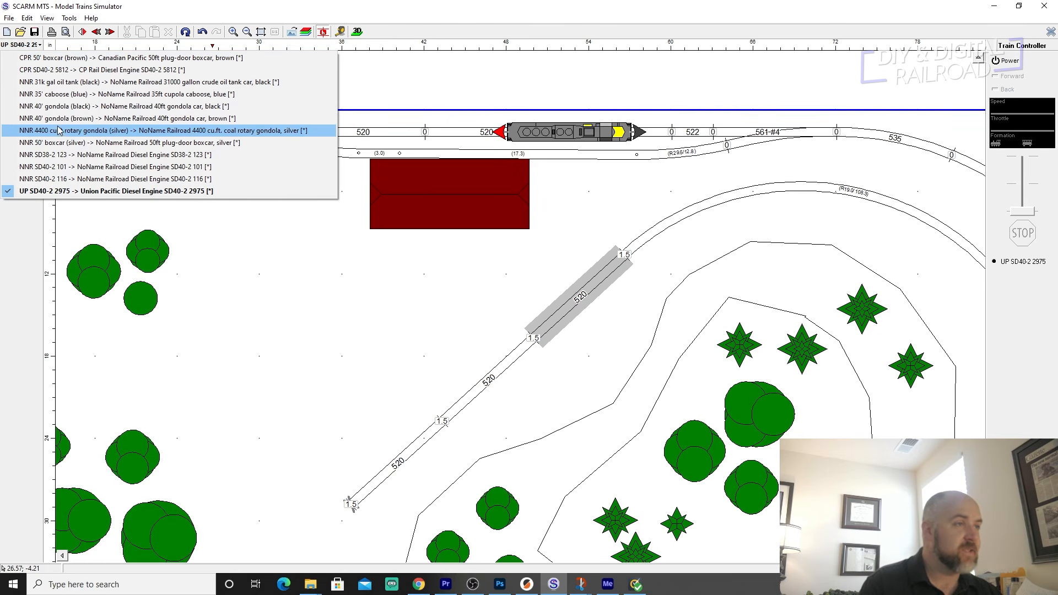
click(47, 142)
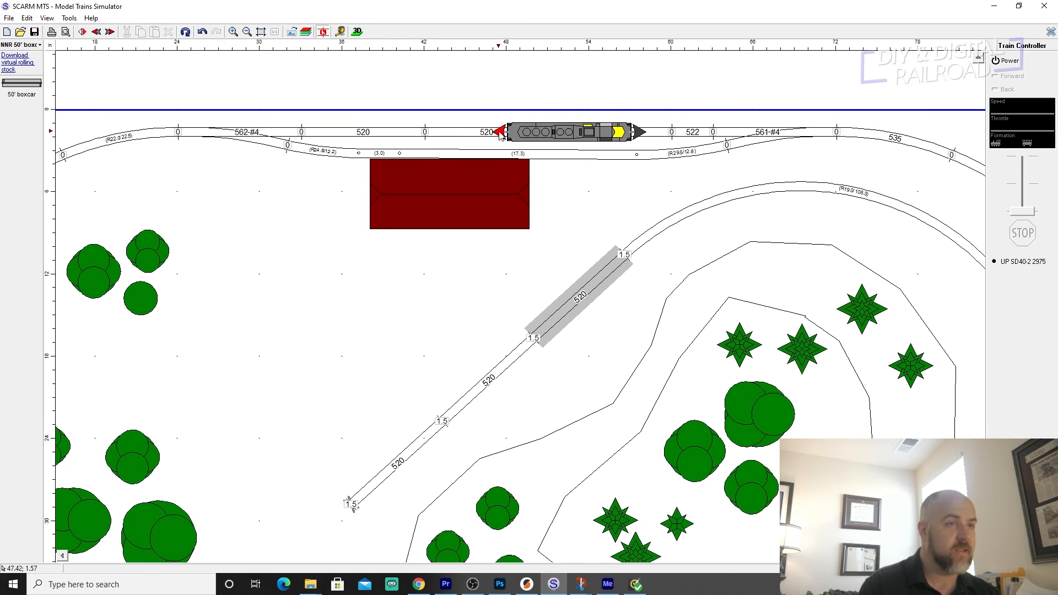
double_click(21, 83)
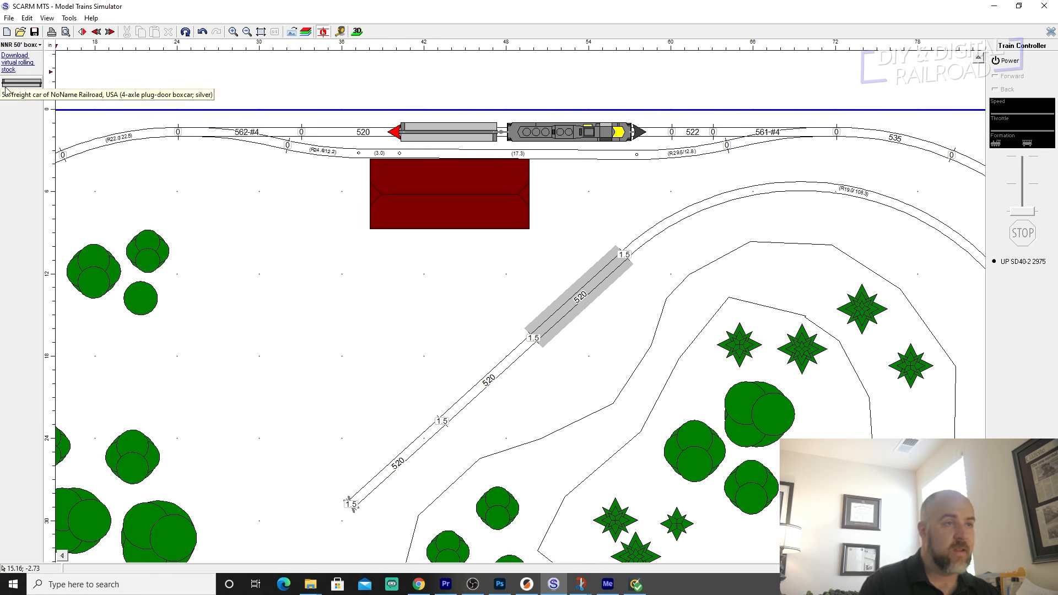
Extend the train with a brown NNR 40' gondola and a black NNR 31k gal oil tank car.
click(40, 45)
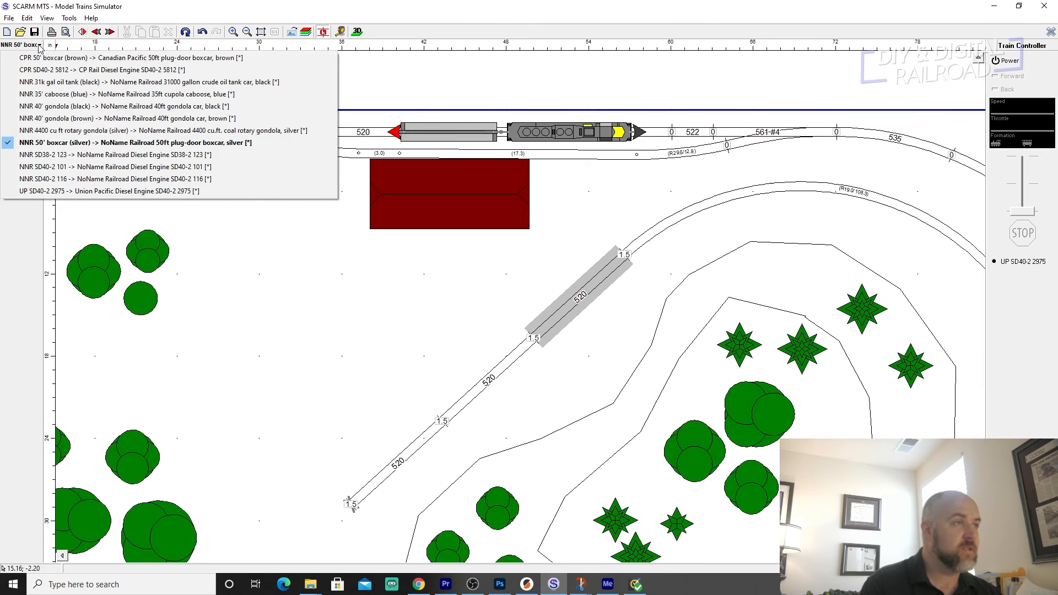
click(35, 119)
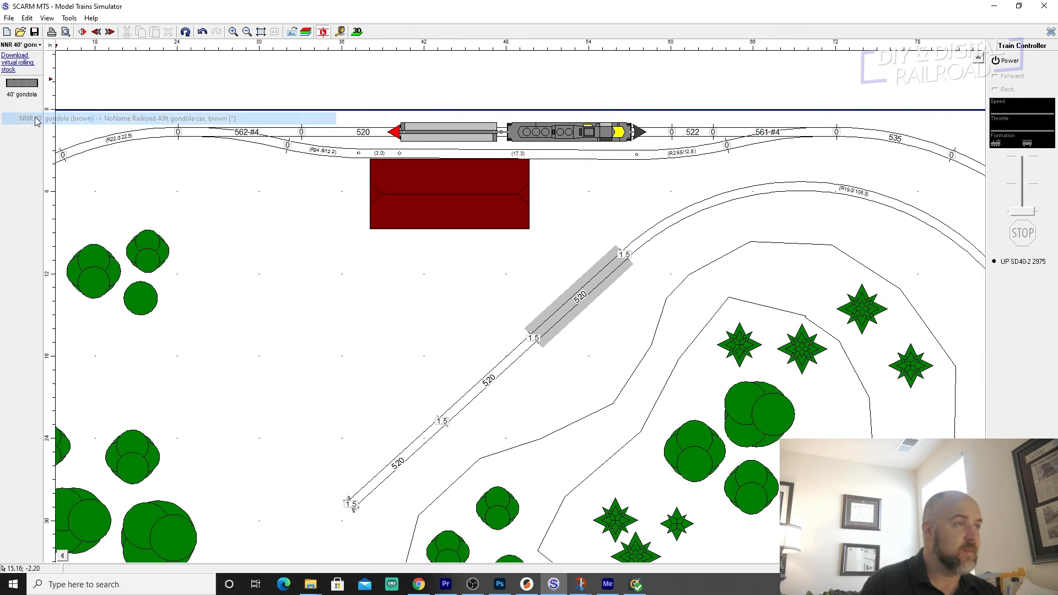
click(18, 86)
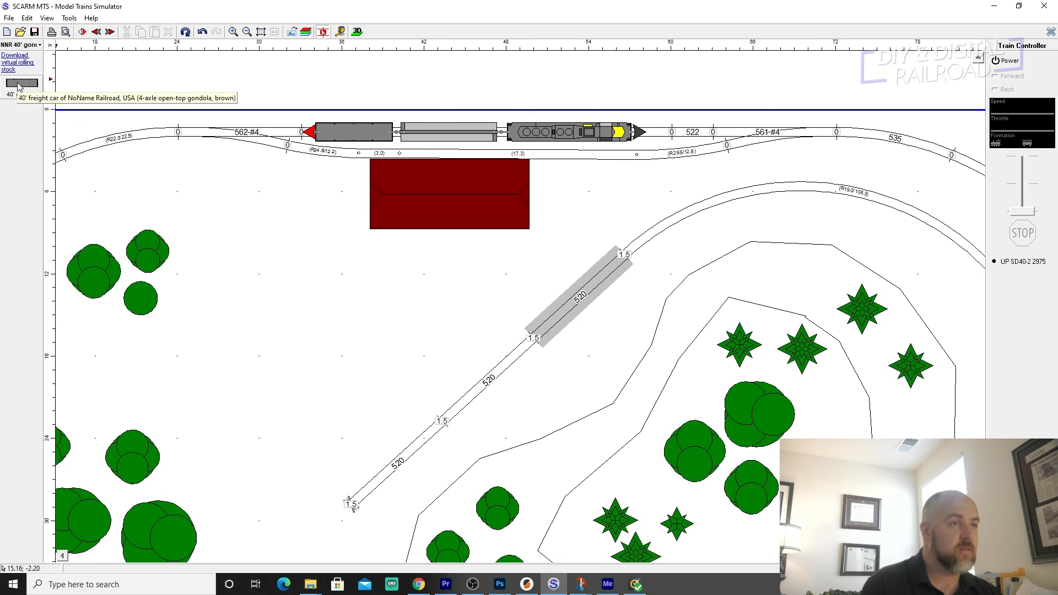
click(41, 44)
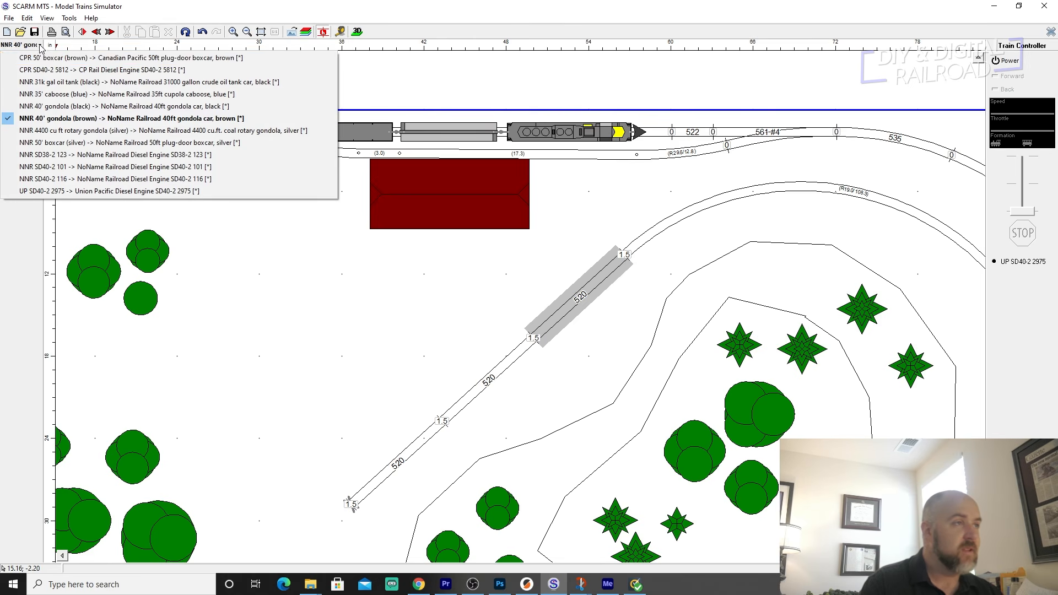
click(38, 81)
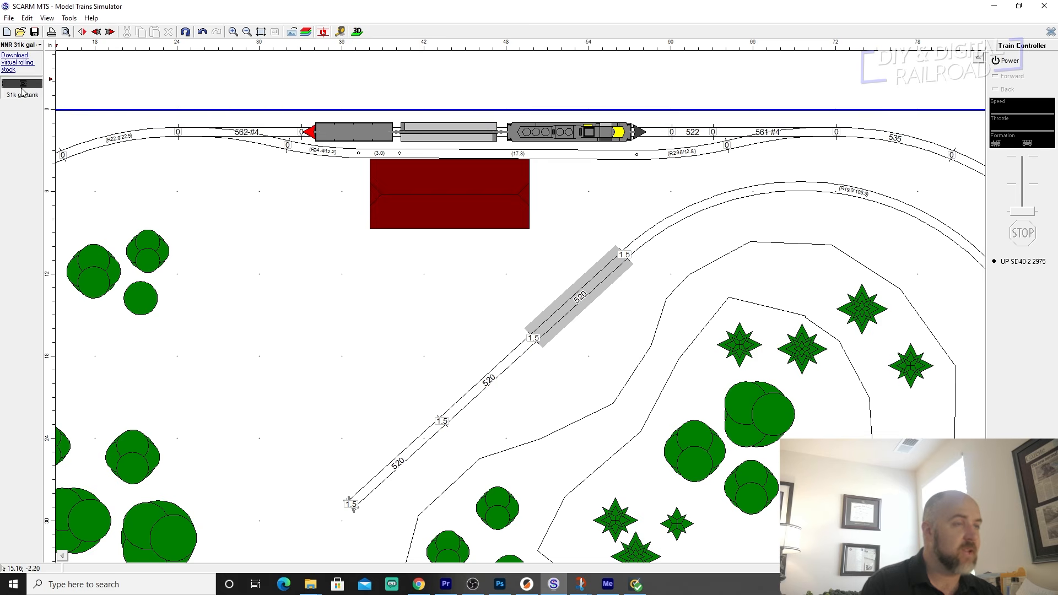
click(22, 89)
Add the blue NNR 35' cupola caboose at the rear end of the train.
click(41, 44)
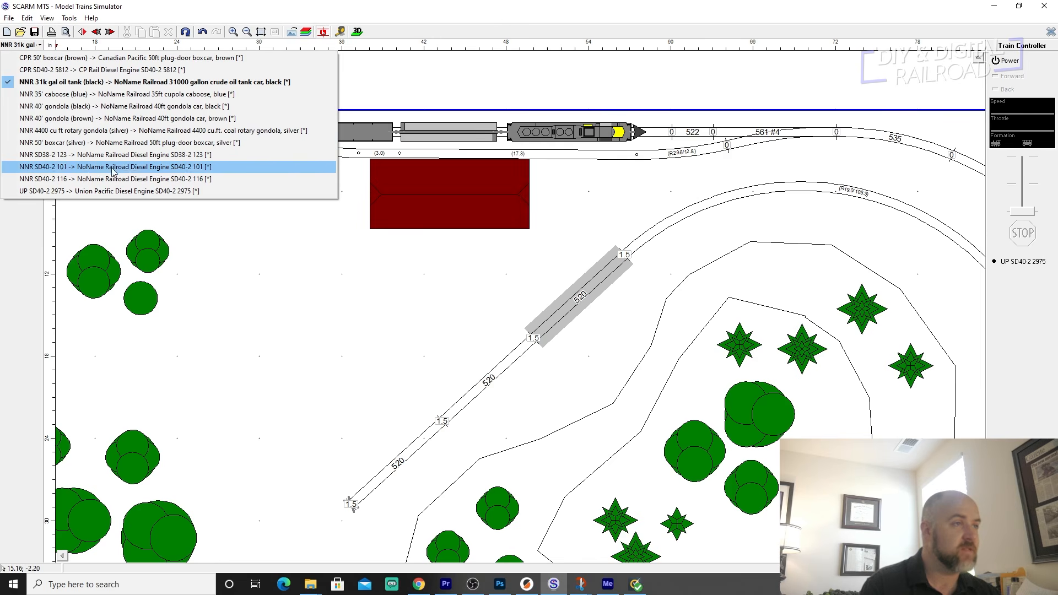
click(59, 95)
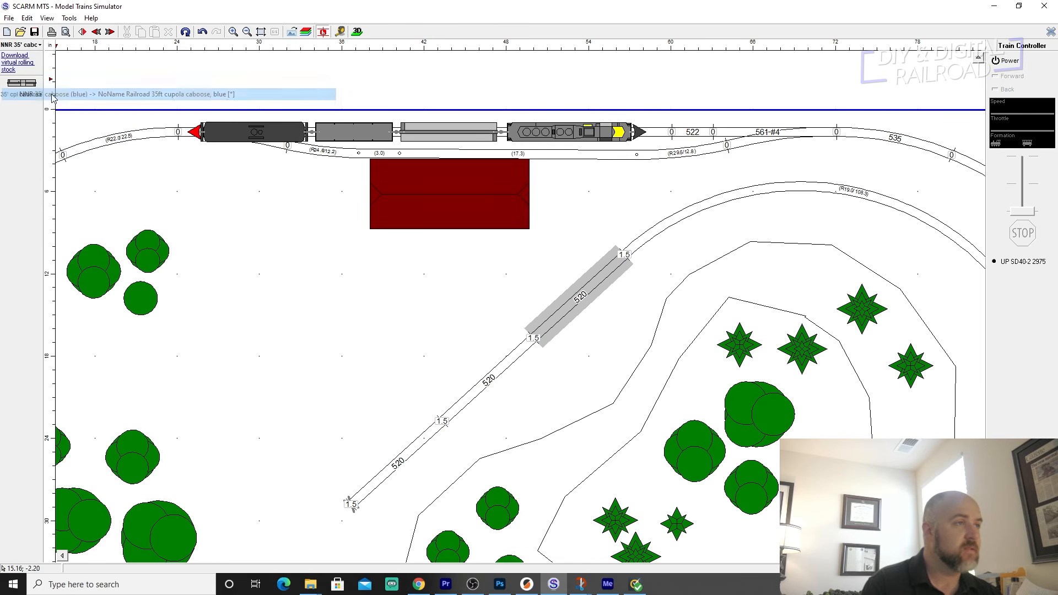
click(33, 89)
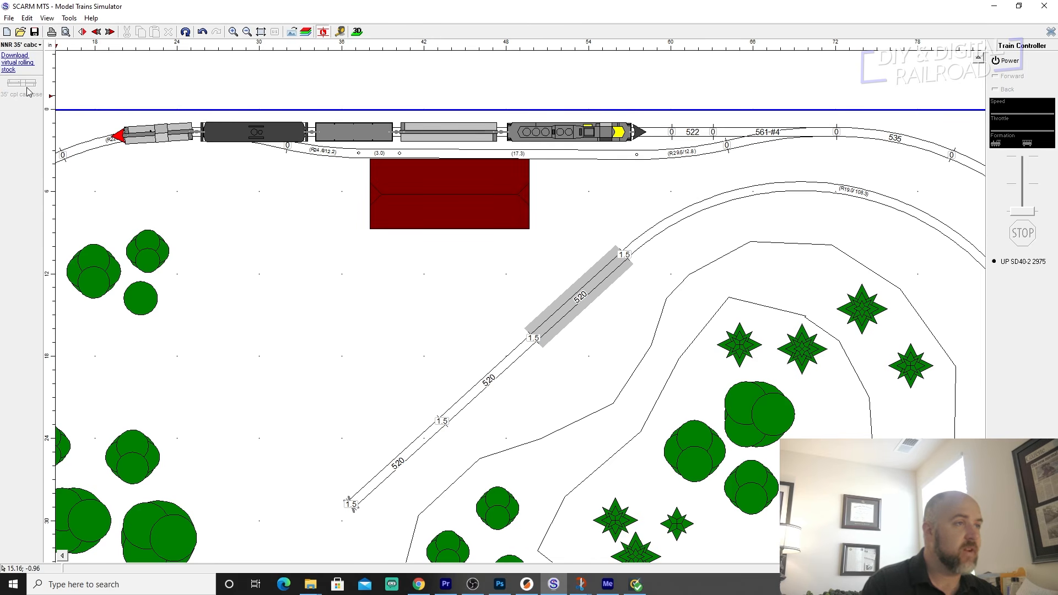
Switch on the train controller's power and toggle the turnout at the layout's lower left to diverging and back to straight.
scroll(625, 262, down, 3)
right_drag(695, 288, 568, 194)
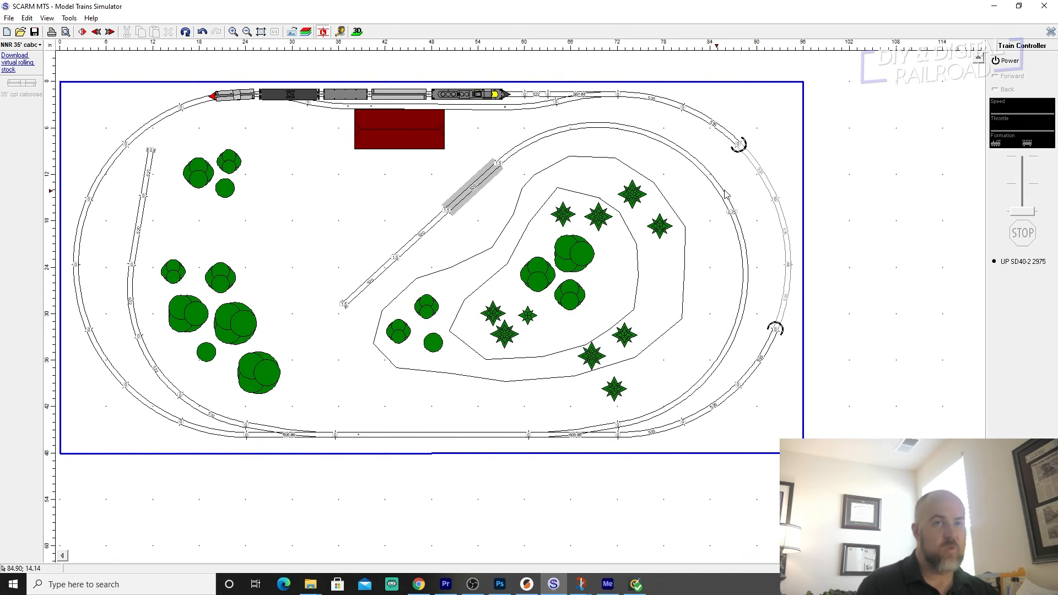
click(1010, 62)
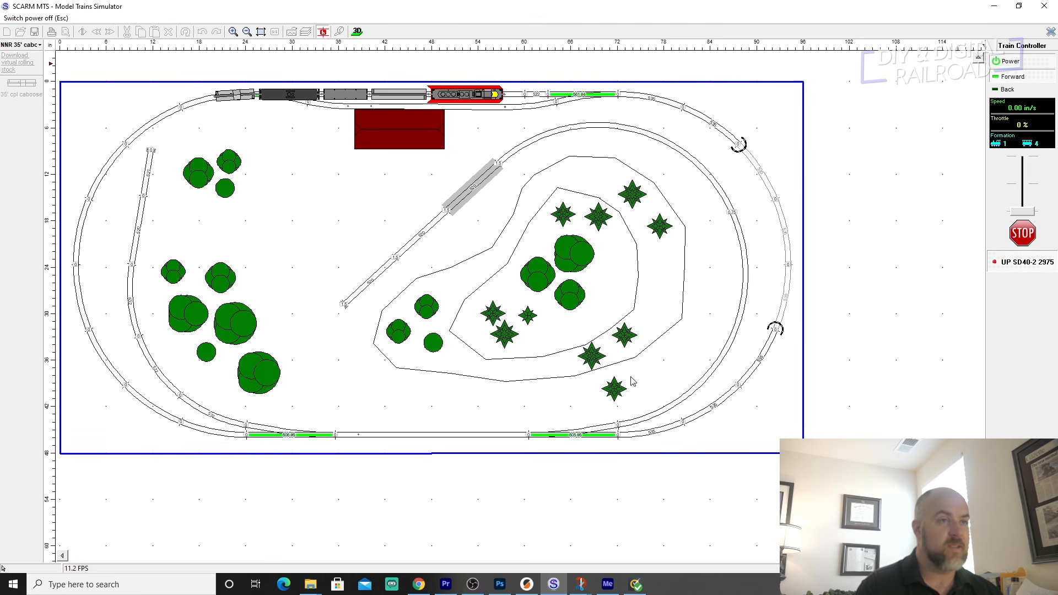
click(297, 436)
click(298, 437)
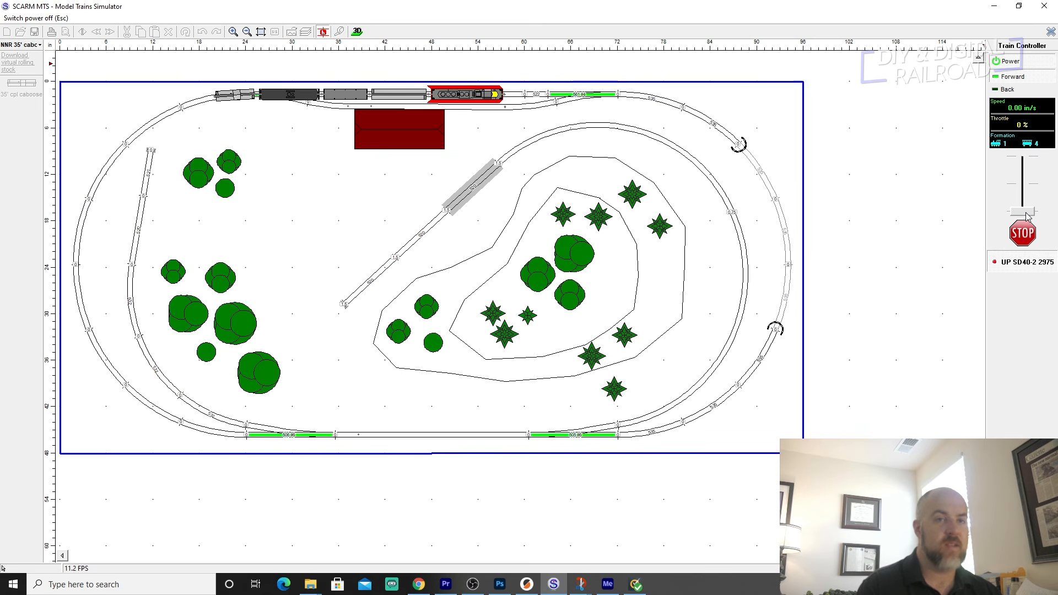
Run the train forward through the siding at 59 % throttle, reset both siding turnouts to straight behind it, and stop on the lower main line.
drag(1027, 216, 1039, 184)
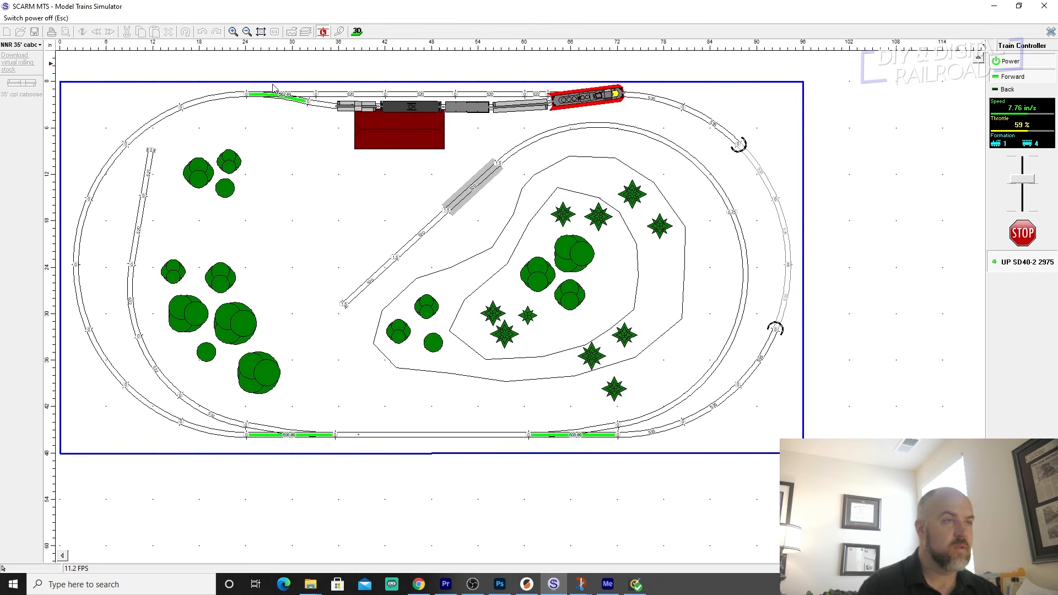
click(276, 96)
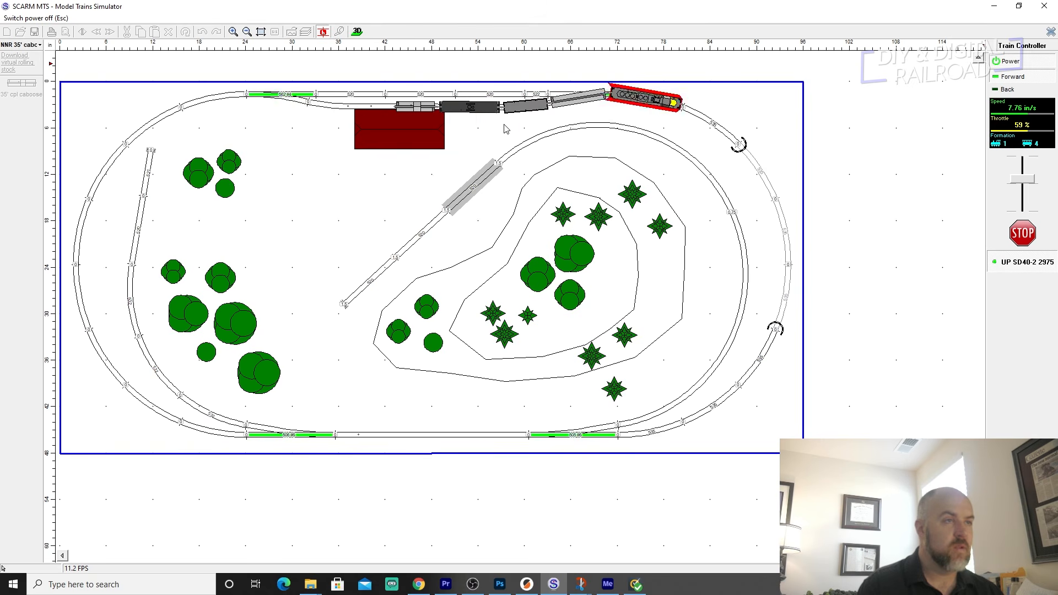
click(588, 99)
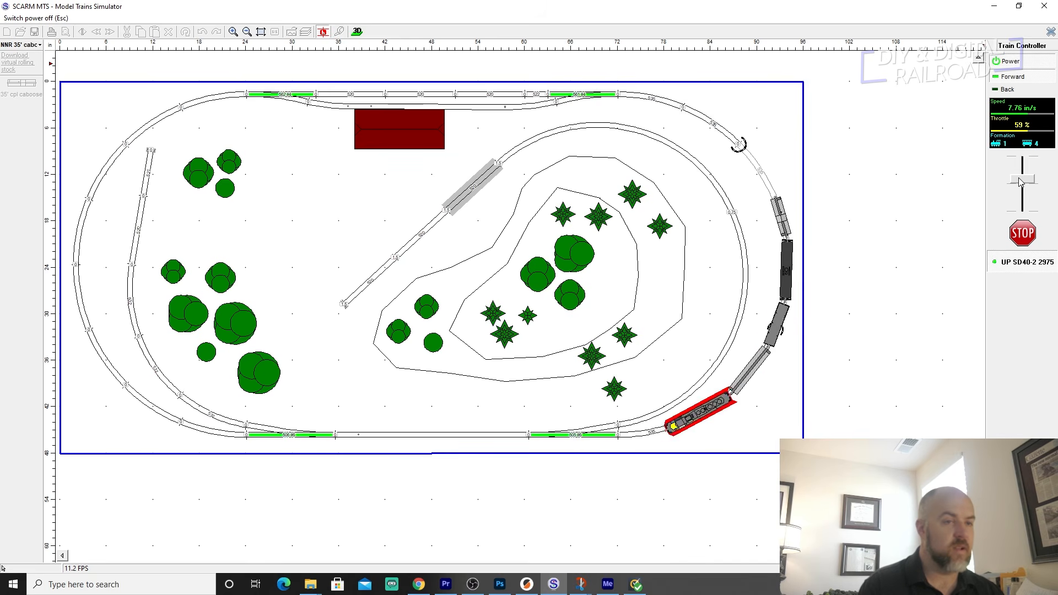
drag(1020, 182, 1020, 211)
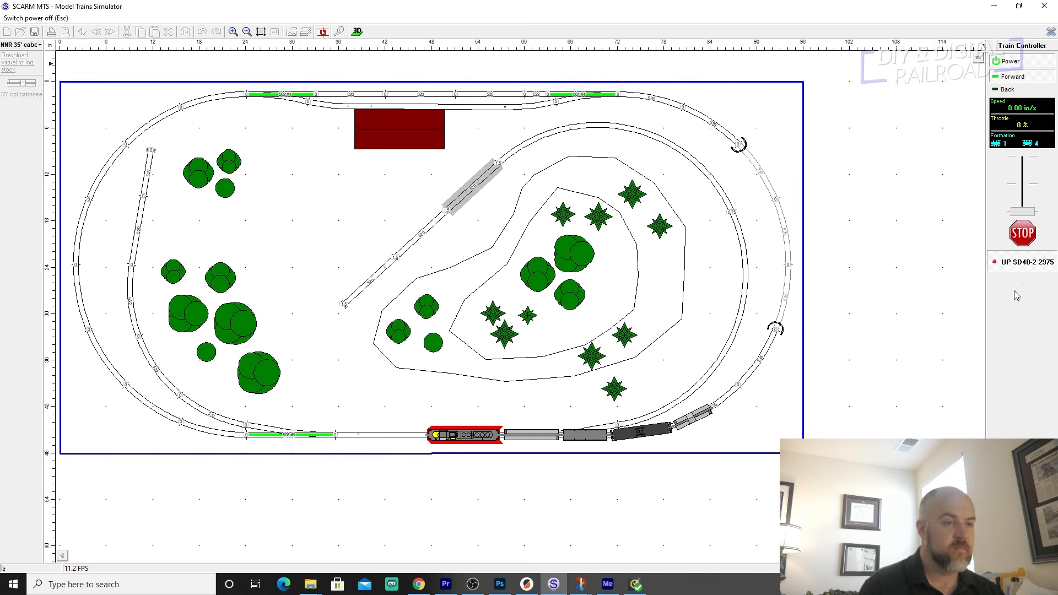
Uncouple the gondola from the oil tank car, pull the front part forward slightly at about 9 % throttle, and stop.
scroll(685, 436, up, 2)
right_drag(487, 384, 600, 285)
scroll(600, 285, up, 2)
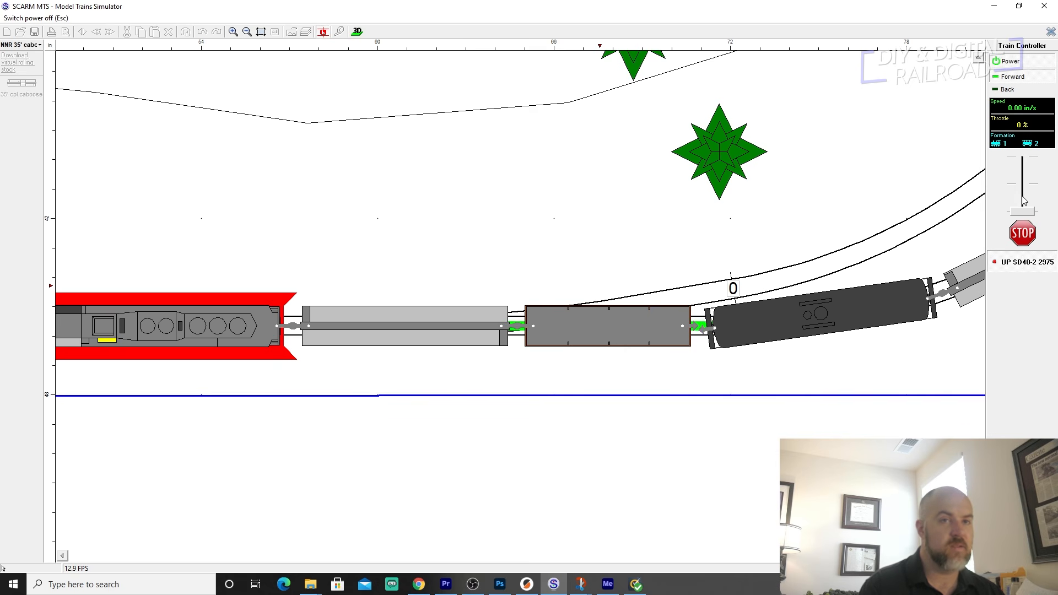
drag(1017, 216, 1018, 211)
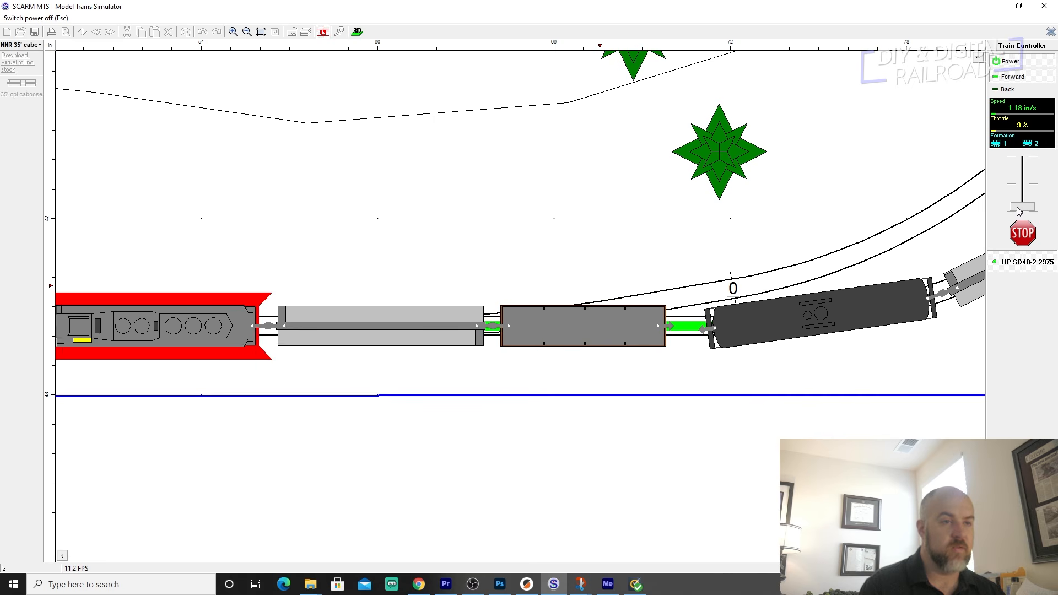
drag(1018, 211, 1022, 210)
Reverse the engine at about 8 % throttle until the gondola couples to the oil tank car again, and stop.
click(1007, 90)
drag(1022, 214, 1023, 211)
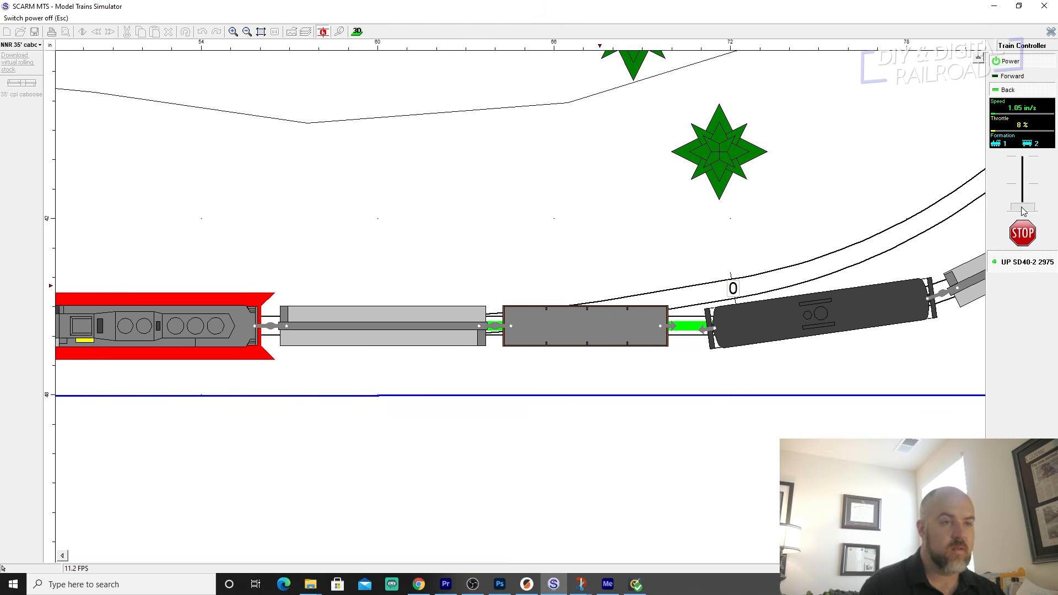
drag(1022, 211, 1023, 216)
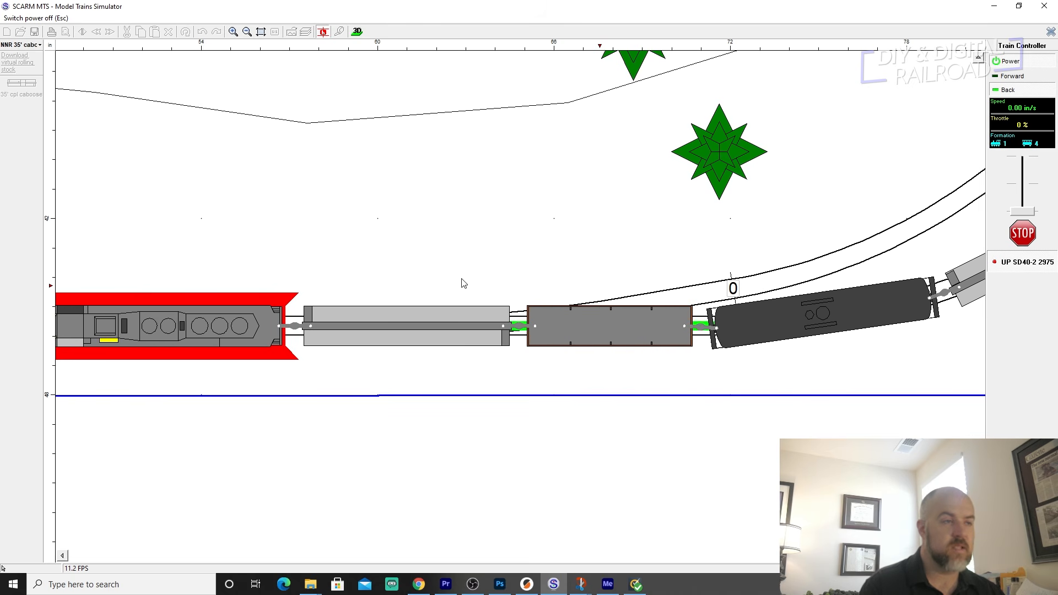
scroll(464, 283, down, 5)
middle_drag(440, 234, 516, 308)
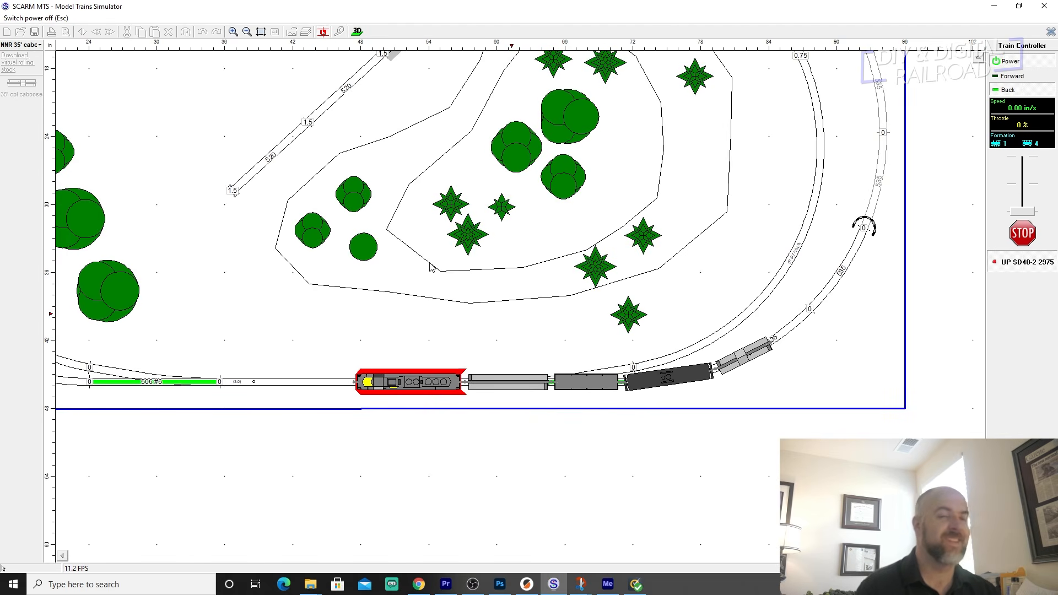
scroll(290, 159, down, 2)
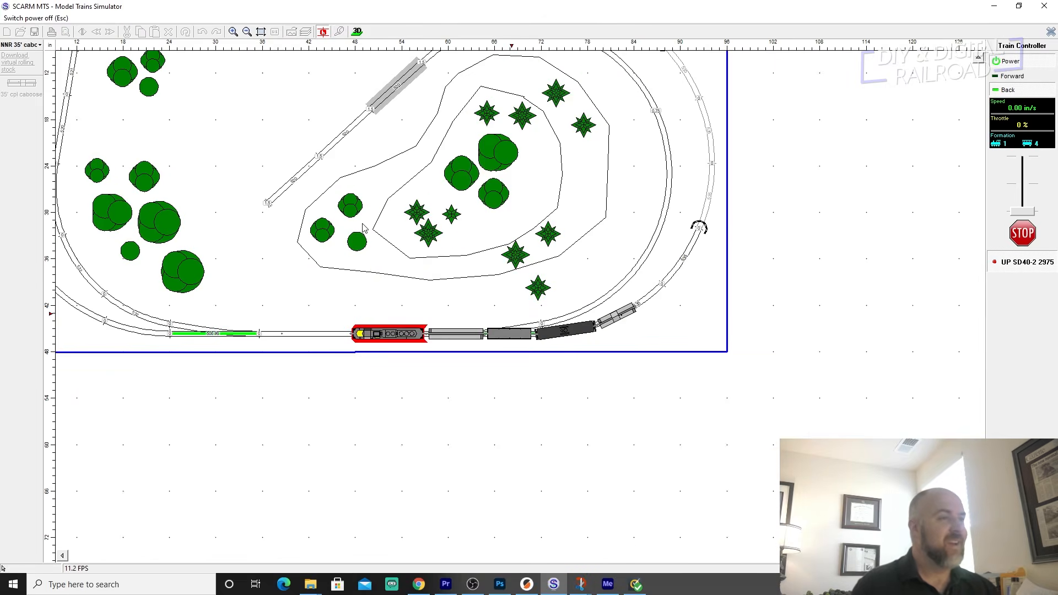
Open the 3D view of the whole layout and switch on the train controller's power there.
scroll(303, 194, down, 3)
middle_drag(282, 161, 440, 252)
scroll(448, 251, up, 2)
scroll(450, 256, up, 1)
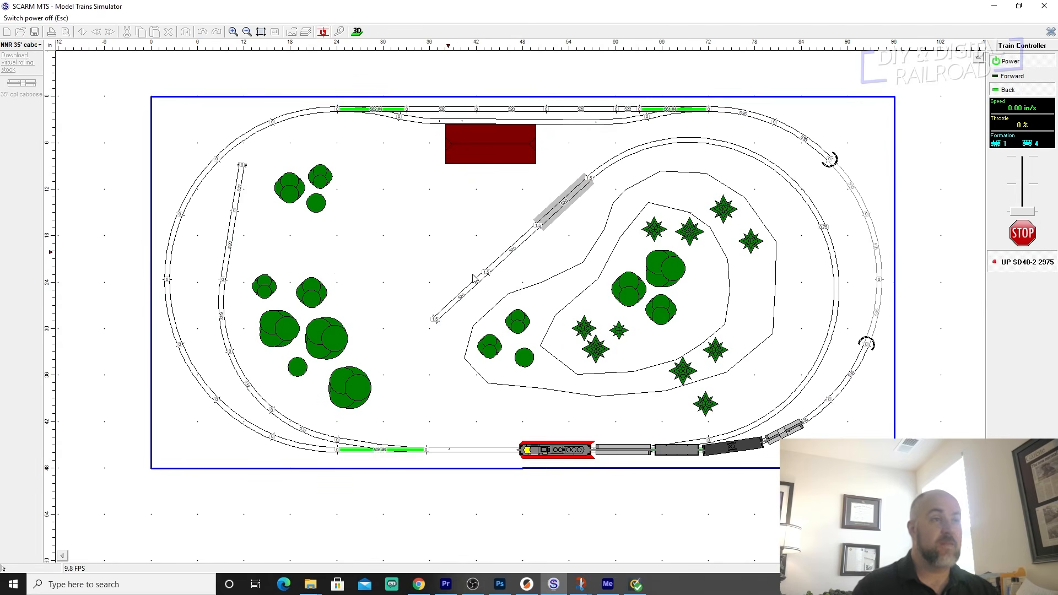
click(356, 32)
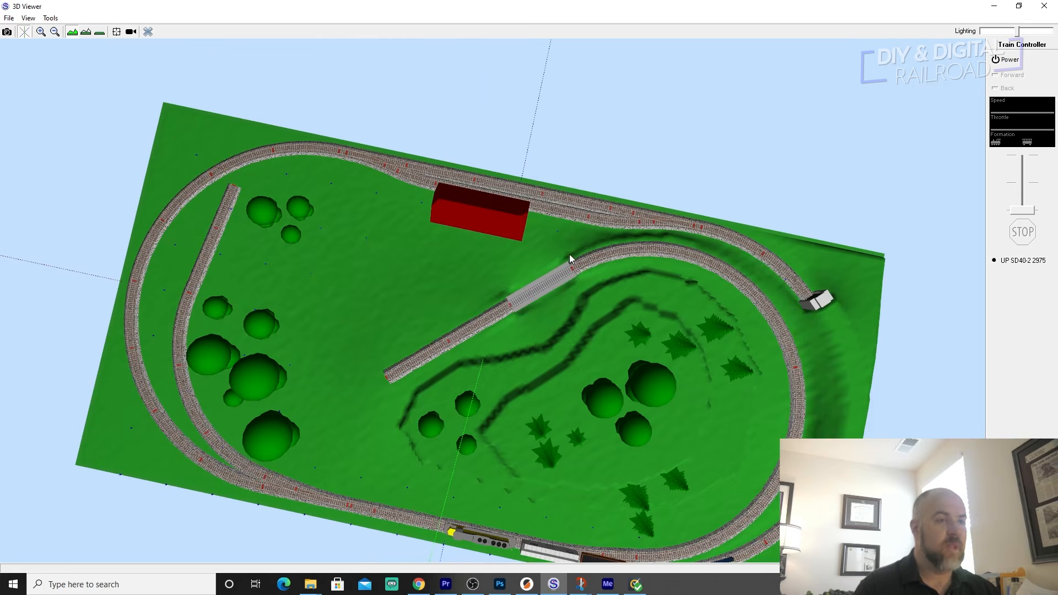
drag(570, 253, 672, 300)
click(1008, 62)
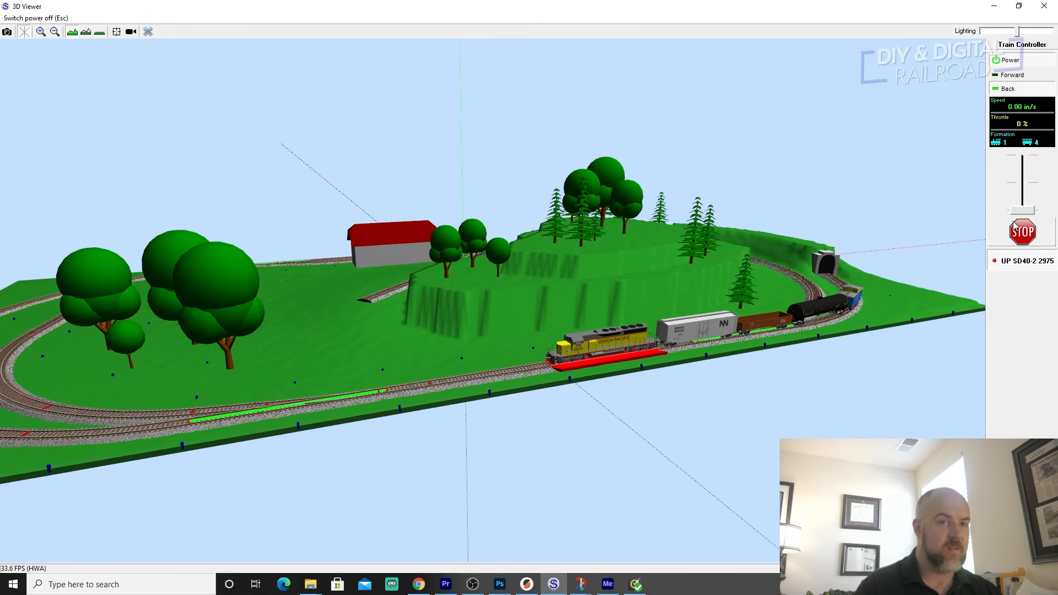
Move the train a short distance in both directions at up to 32 % throttle, stop it, and set its direction to back.
drag(1021, 210, 1023, 212)
click(1032, 76)
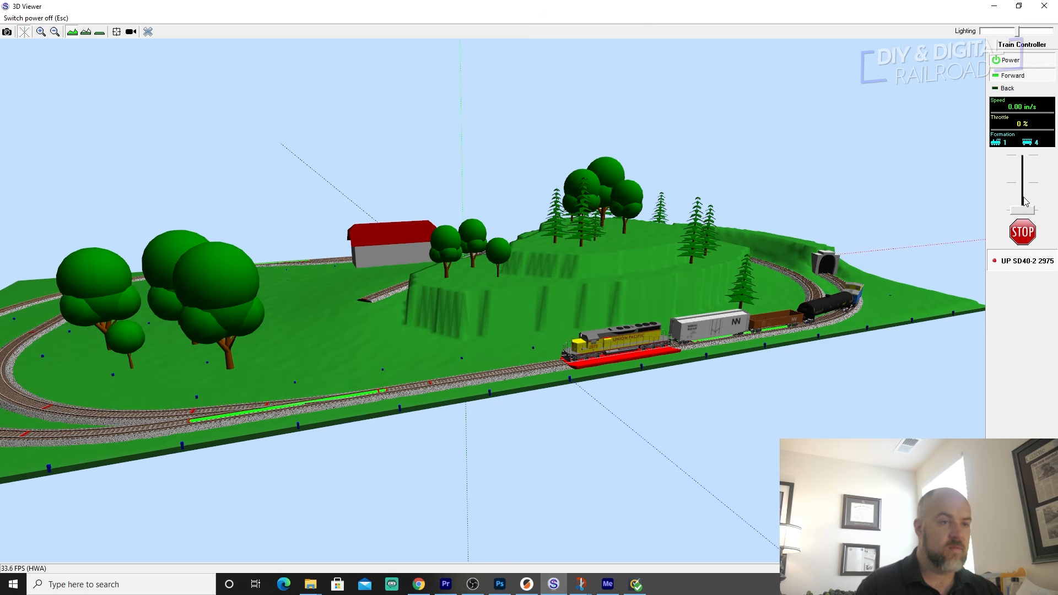
drag(1018, 205, 1018, 191)
drag(703, 357, 730, 351)
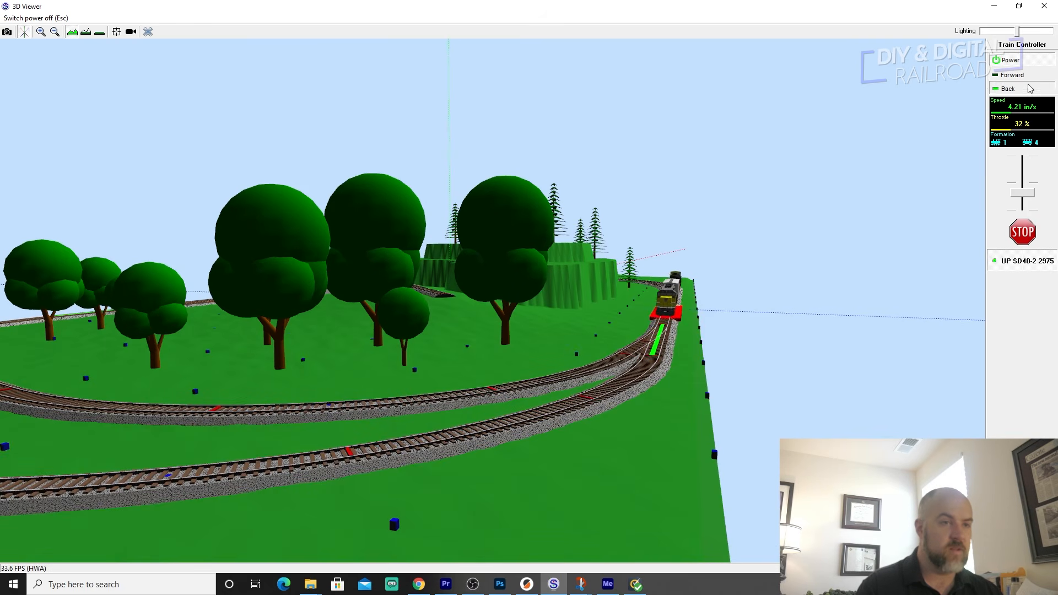
click(1022, 228)
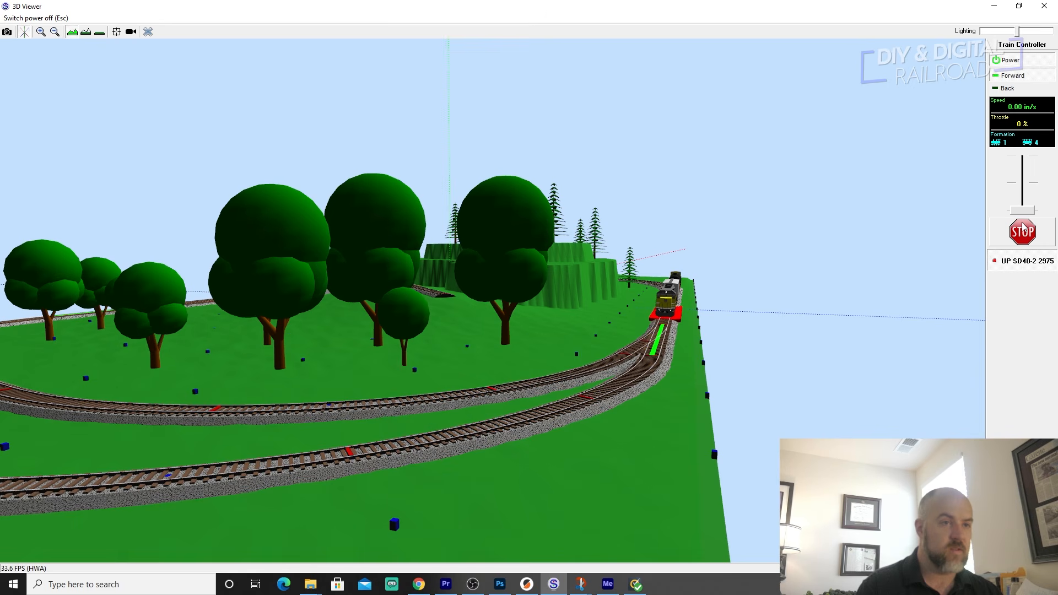
click(1008, 88)
click(1015, 77)
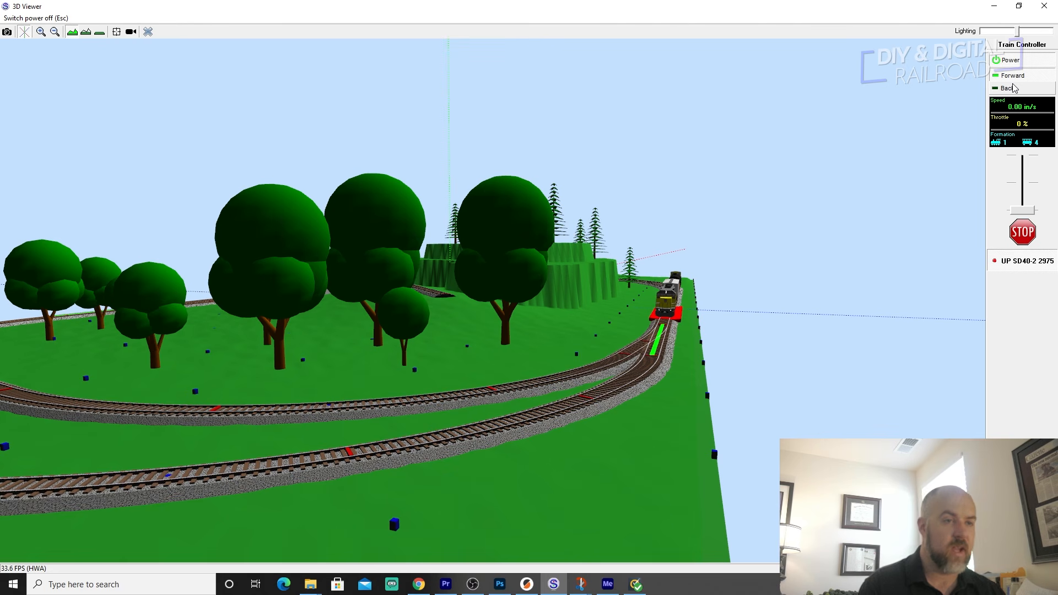
click(1012, 86)
Run the train forward at 34 % throttle and follow it in 3D around the loop to the red-roofed building.
drag(807, 284, 492, 292)
scroll(332, 279, up, 6)
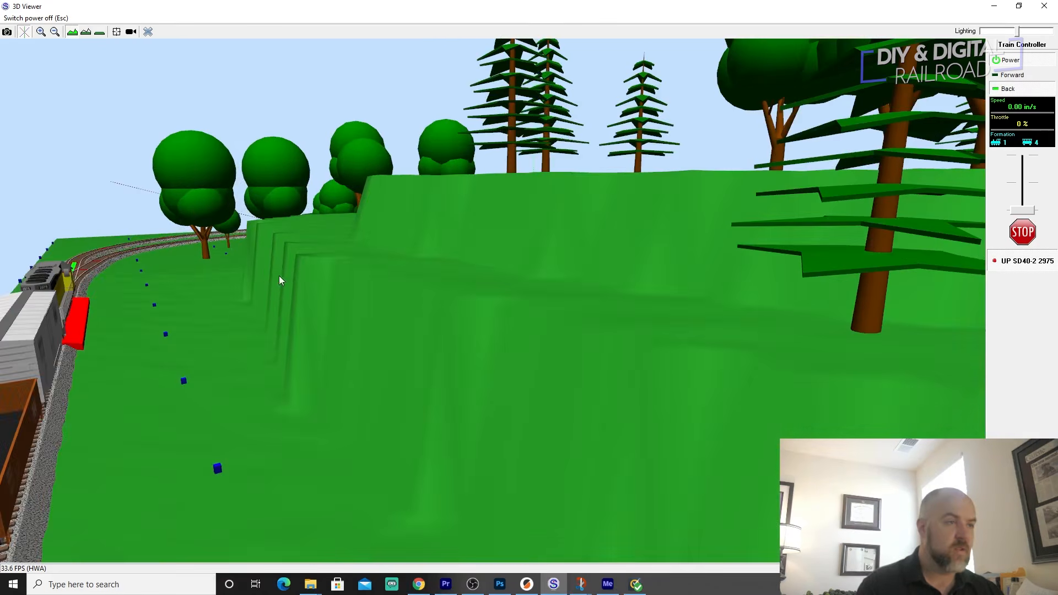
drag(278, 276, 189, 263)
scroll(185, 257, down, 2)
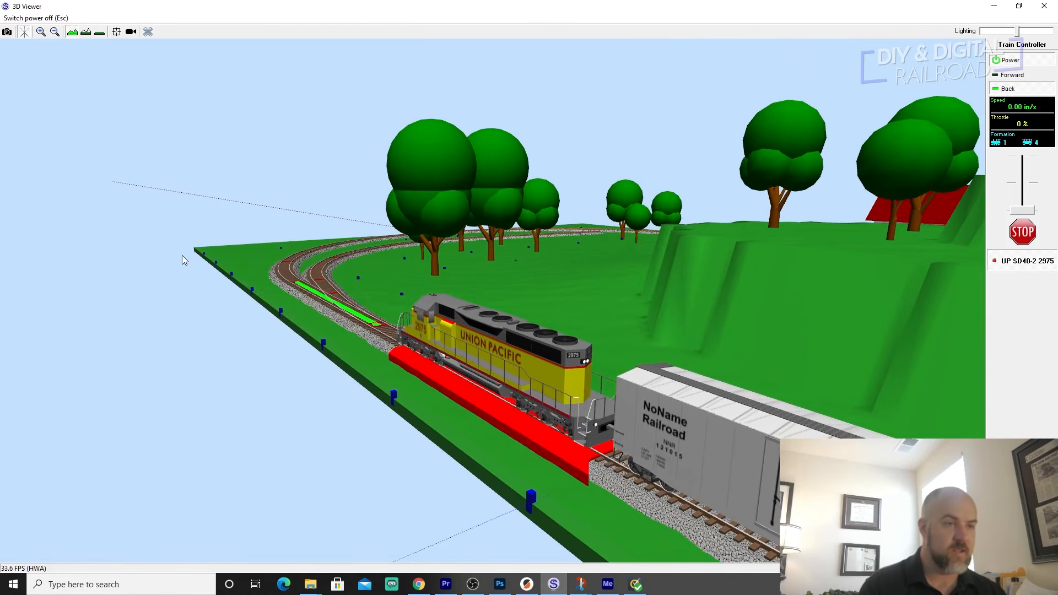
scroll(200, 283, down, 3)
drag(258, 286, 344, 302)
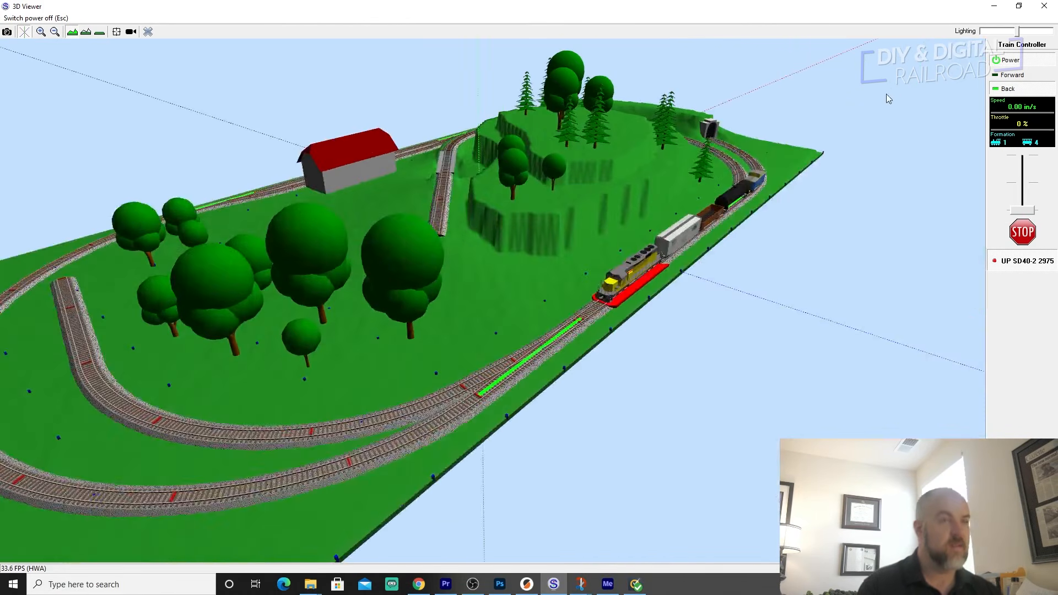
click(1009, 76)
click(1019, 162)
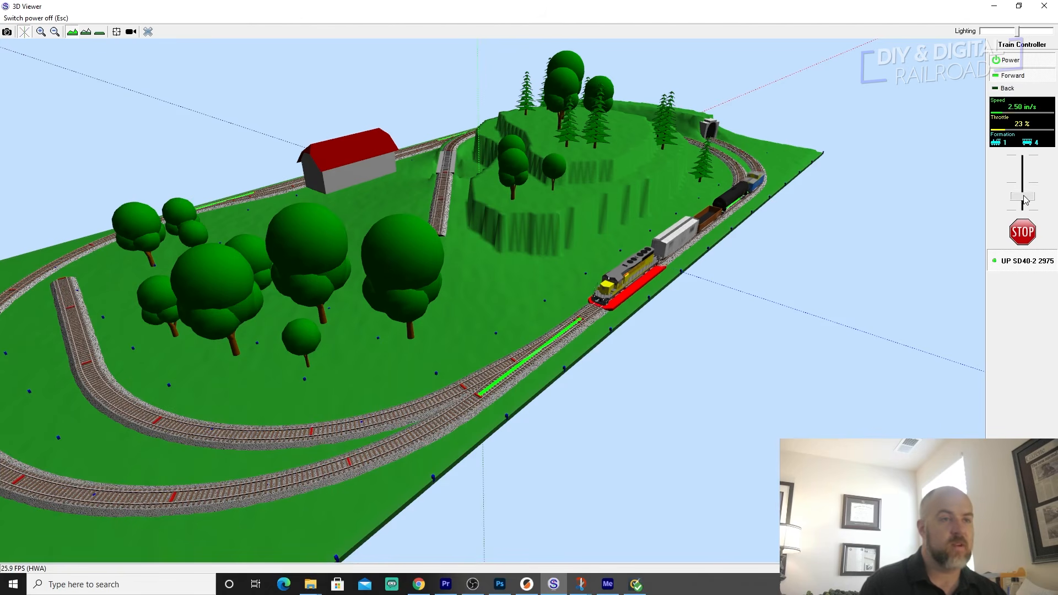
drag(333, 305, 294, 329)
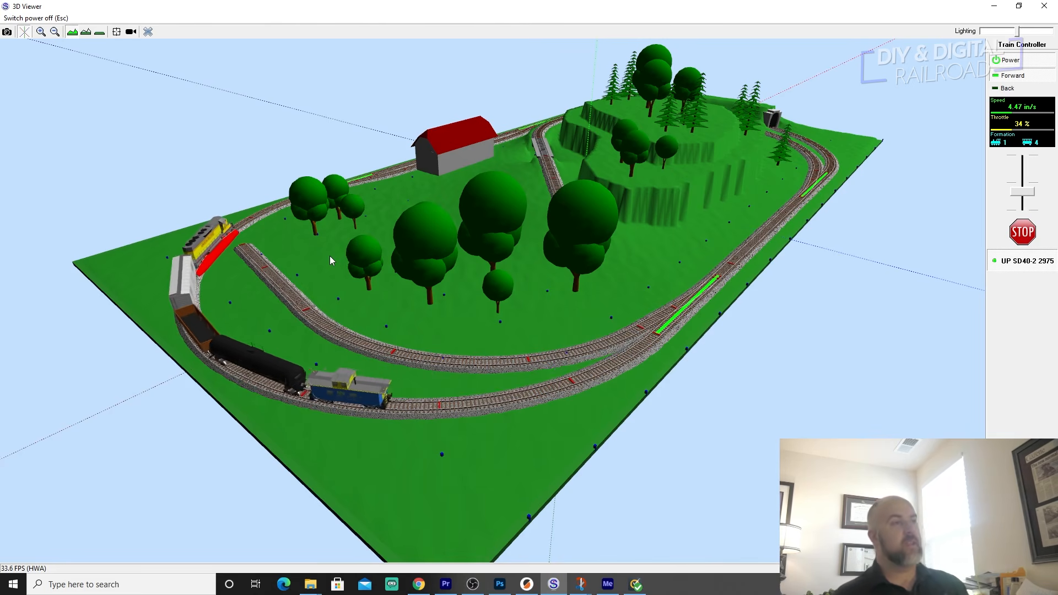
drag(127, 214, 281, 300)
drag(167, 311, 137, 334)
scroll(138, 335, down, 4)
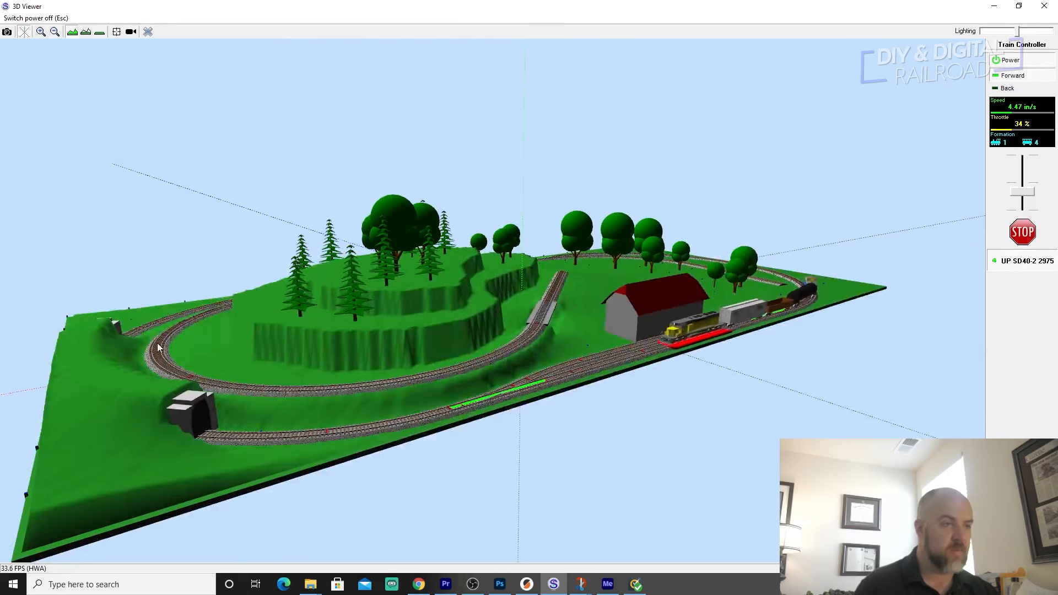
scroll(158, 340, up, 3)
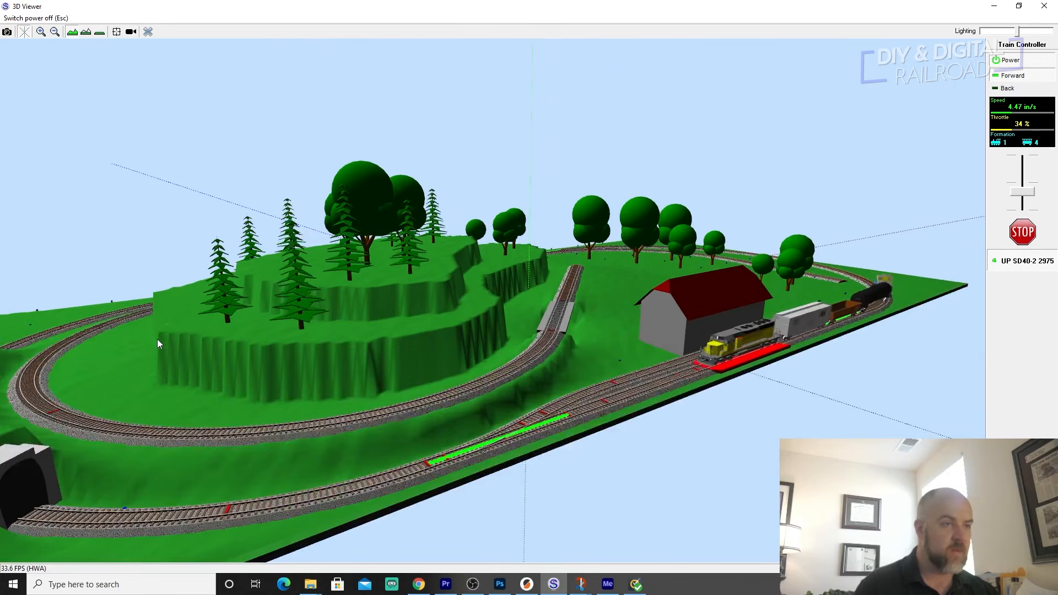
Check the image file formats offered for saving a snapshot of the 3D view, and leave without saving.
click(6, 31)
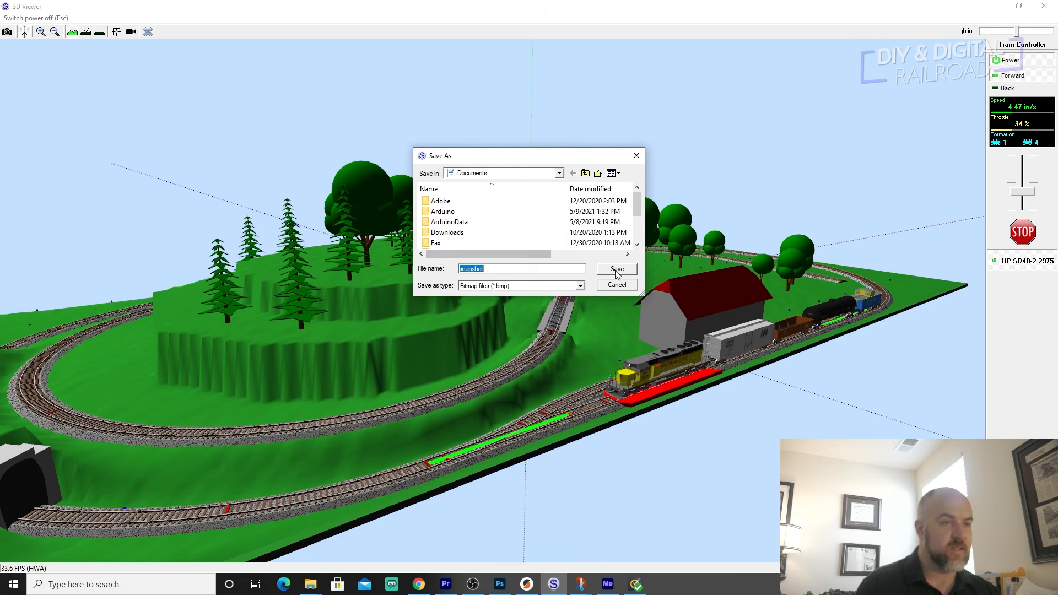
click(581, 284)
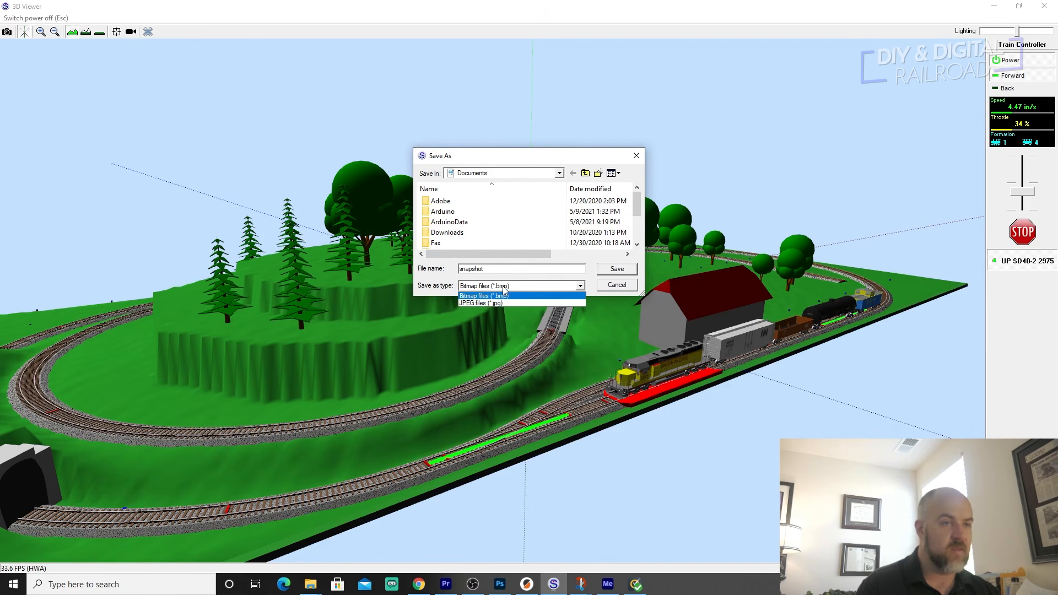
click(619, 287)
click(616, 285)
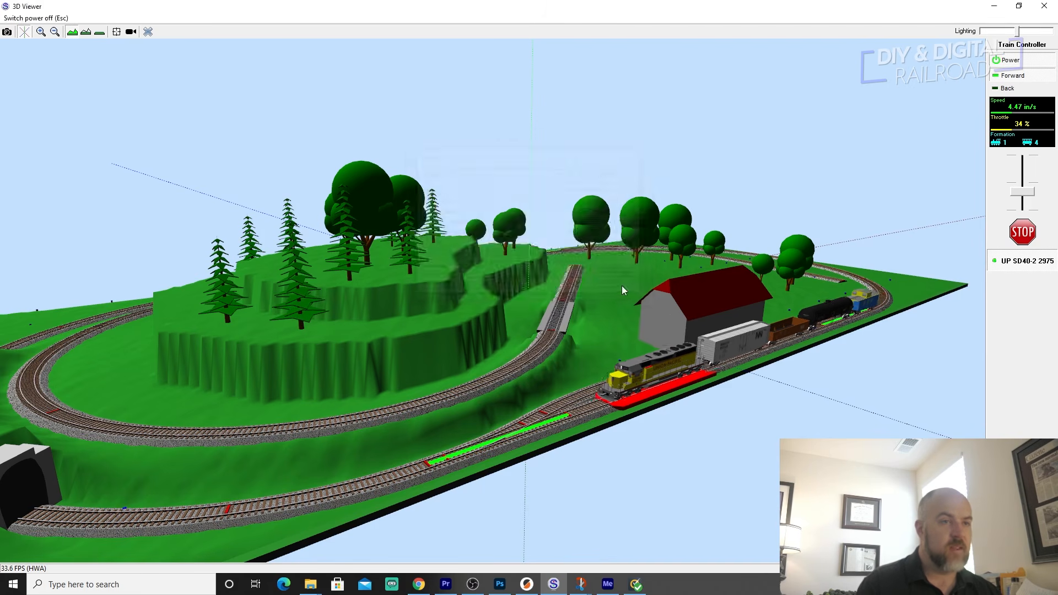
Stop the train, close the 3D viewer, and exit the train simulator to return to layout editing.
click(1022, 232)
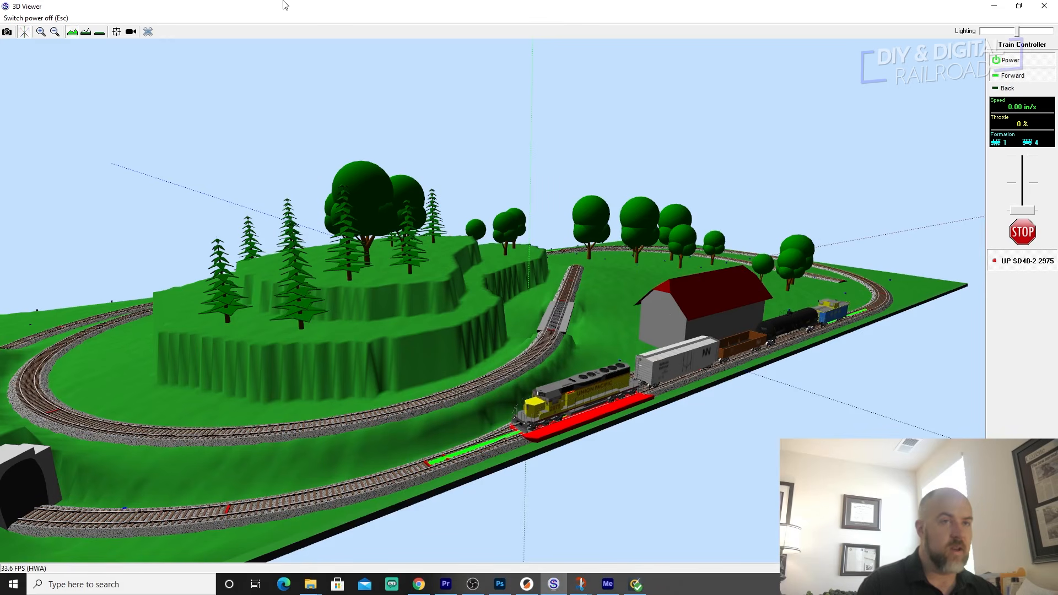
click(148, 32)
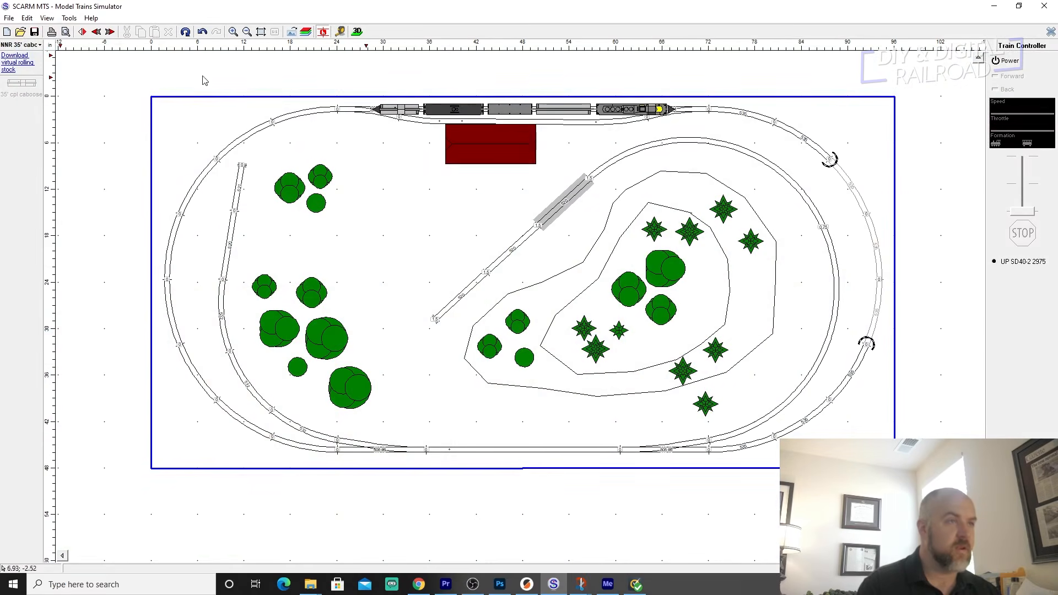
click(1051, 33)
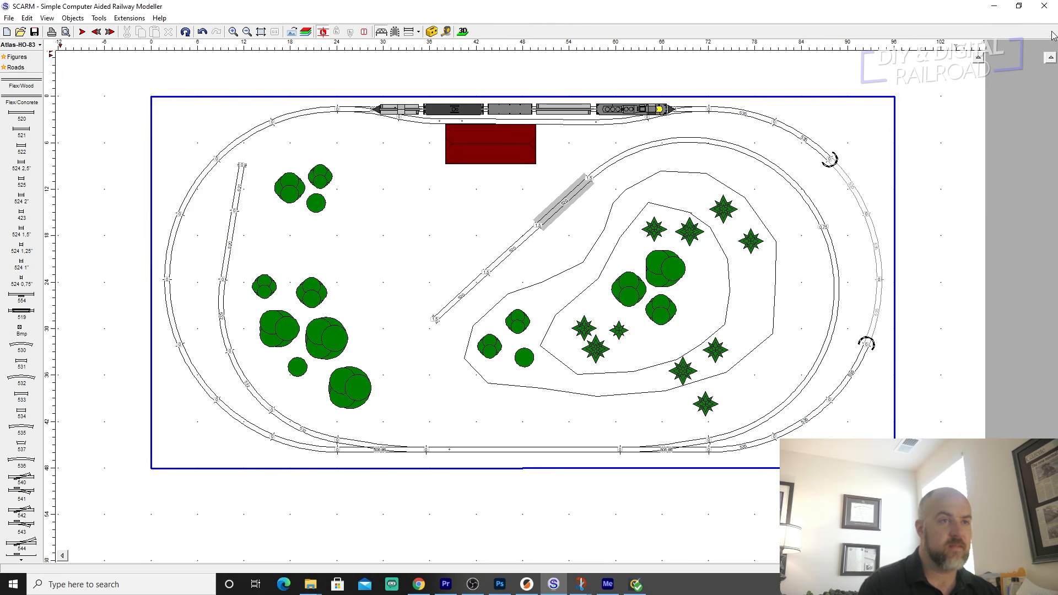